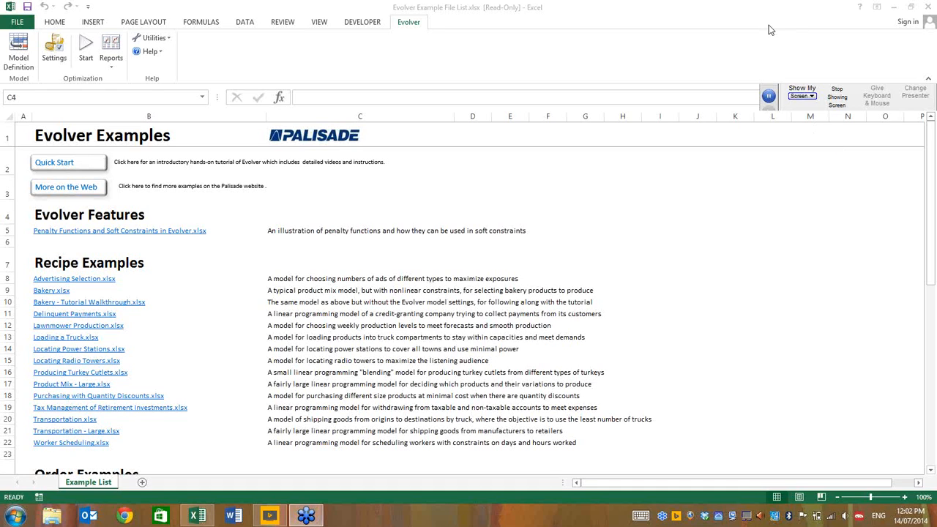
left_click(412, 212)
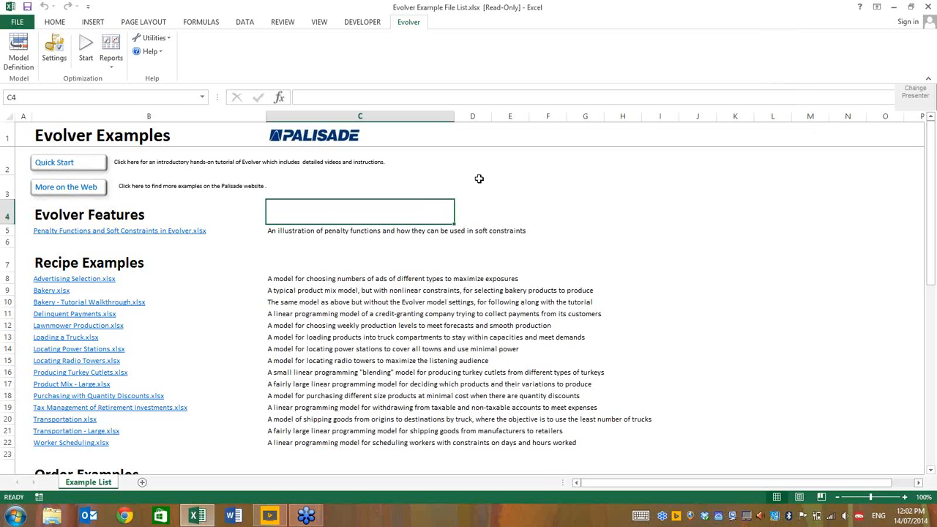
left_click(930, 29)
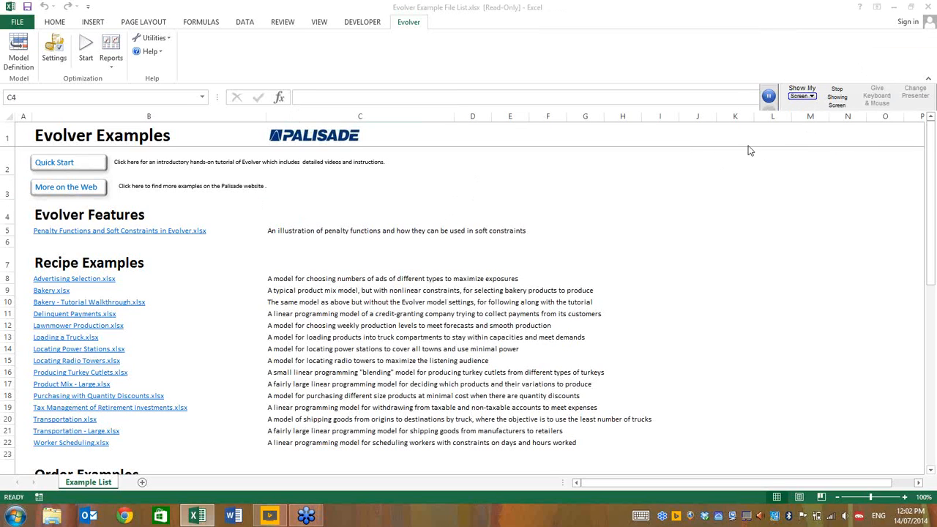
left_click(450, 202)
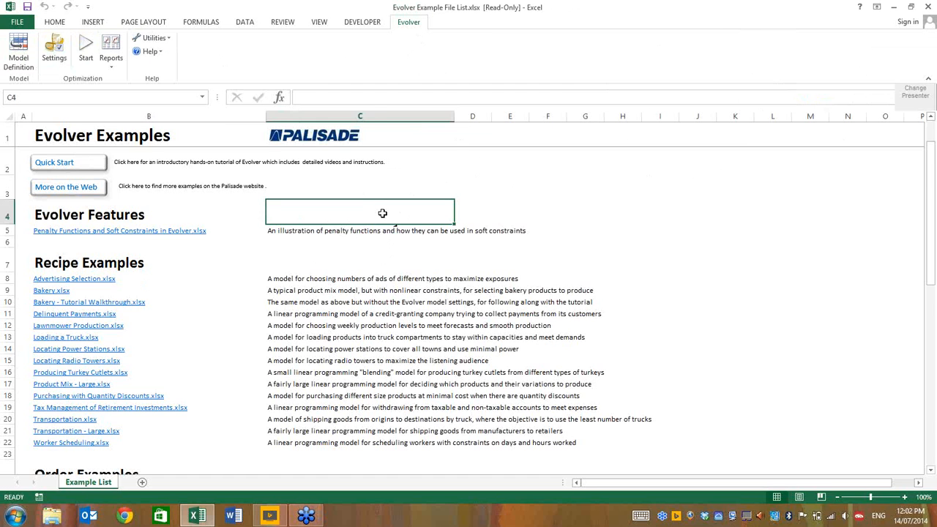
scroll(382, 213, "down", 6)
scroll(382, 213, "down", 7)
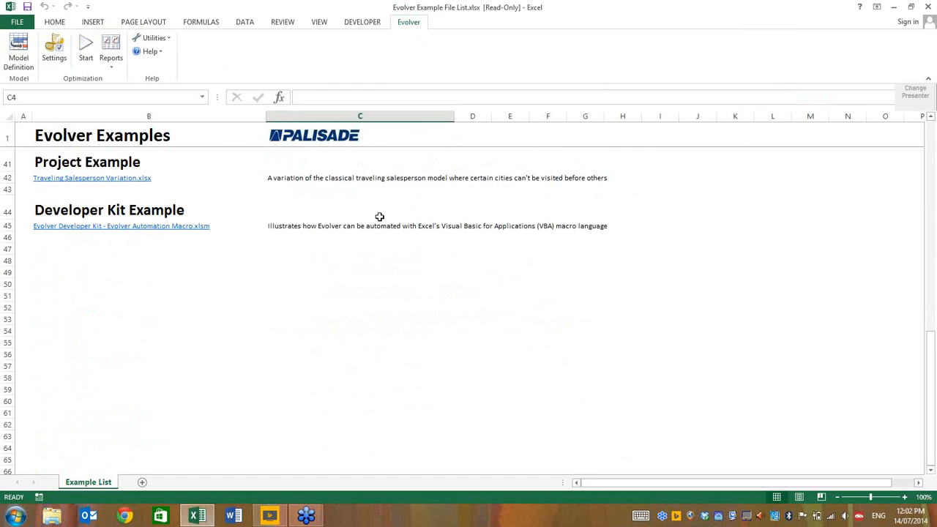
scroll(379, 216, "up", 9)
scroll(379, 217, "up", 4)
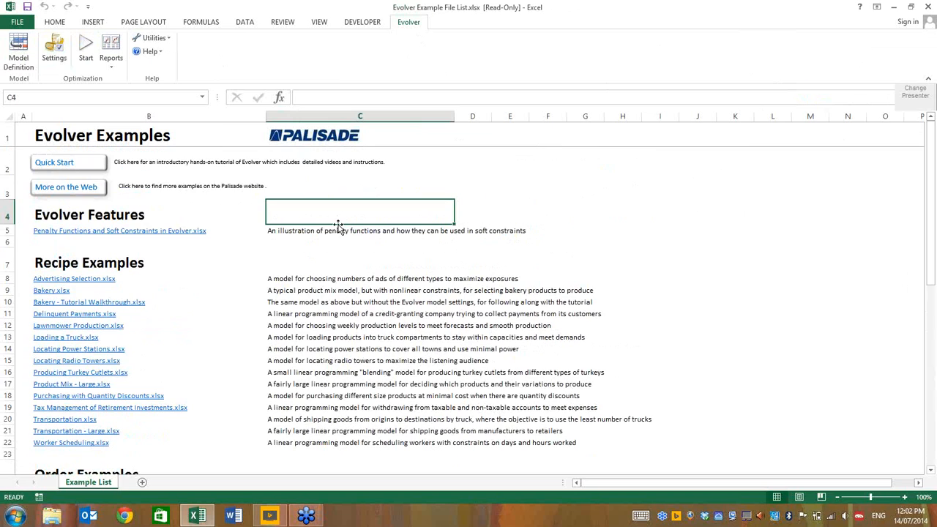
left_click(355, 251)
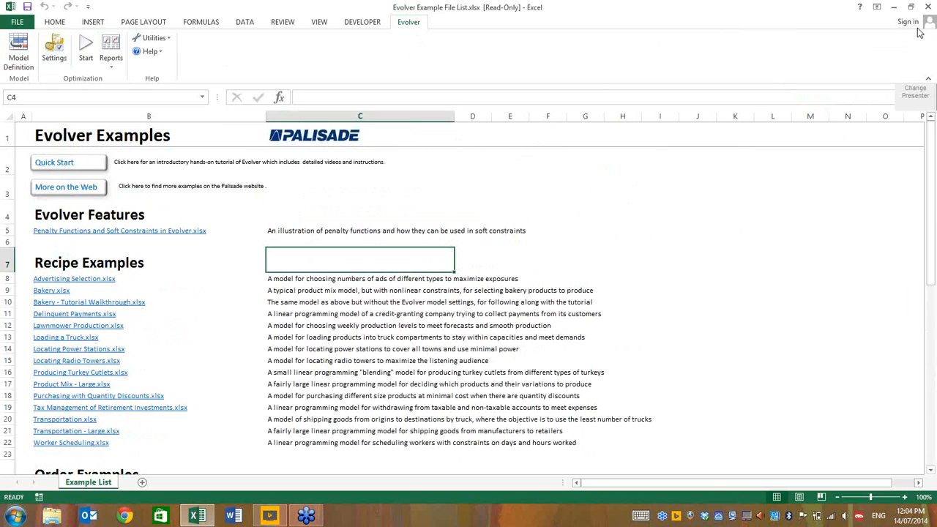
left_click(849, 115)
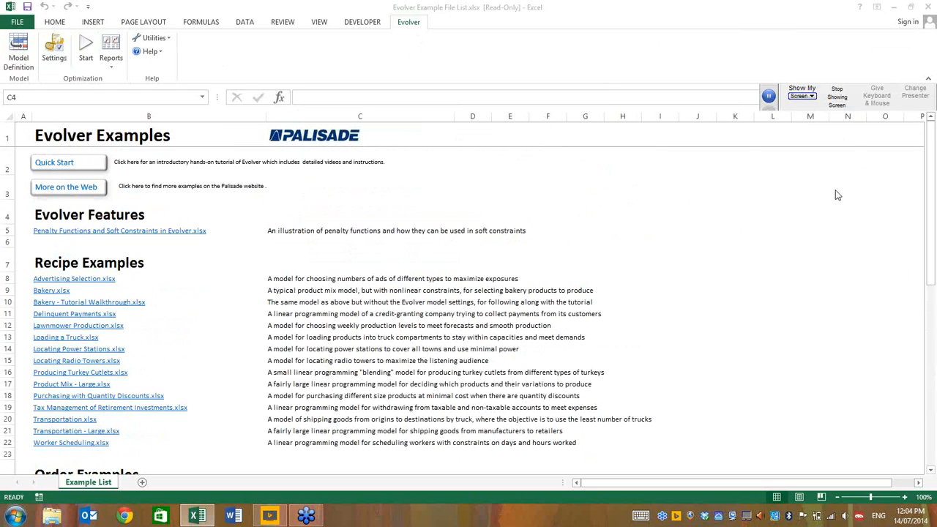
left_click(773, 30)
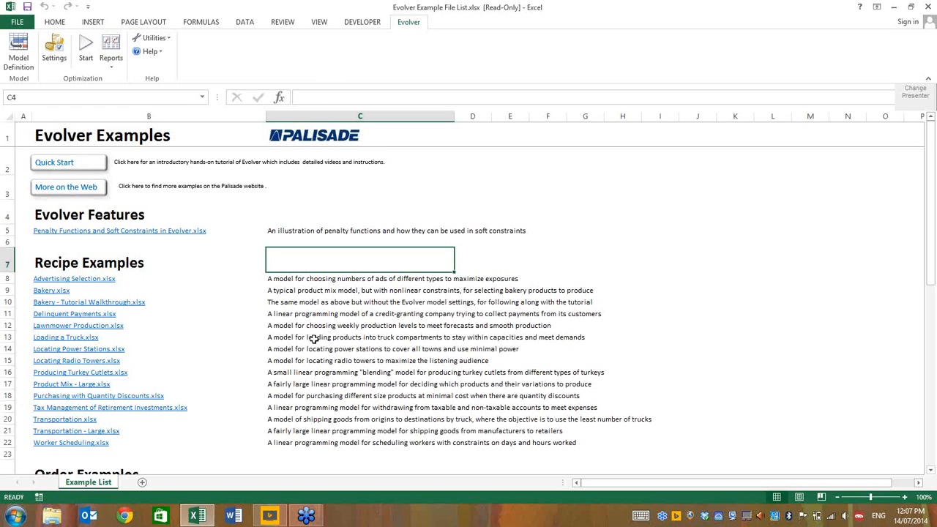
Step: Open the Transportation.xlsx example and enlarge its Explanation sheet to read the model description
left_click(66, 419)
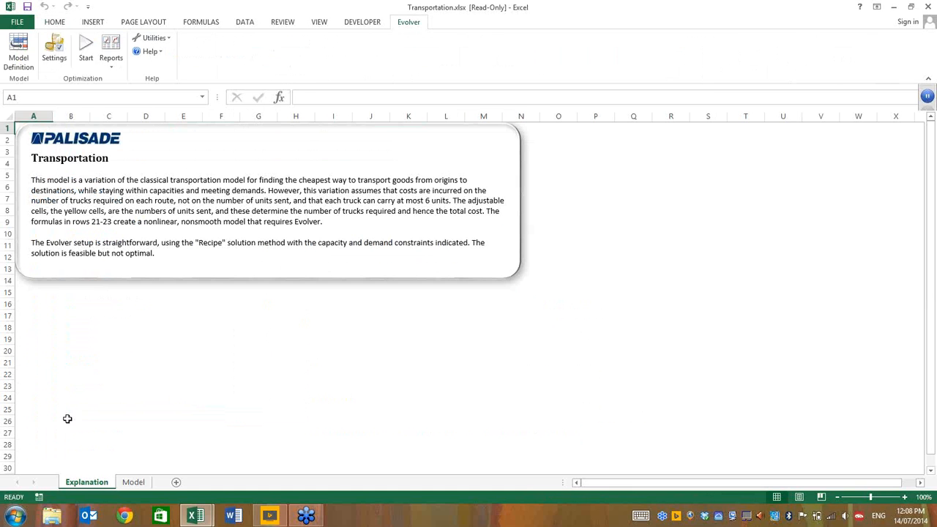
left_click(220, 351)
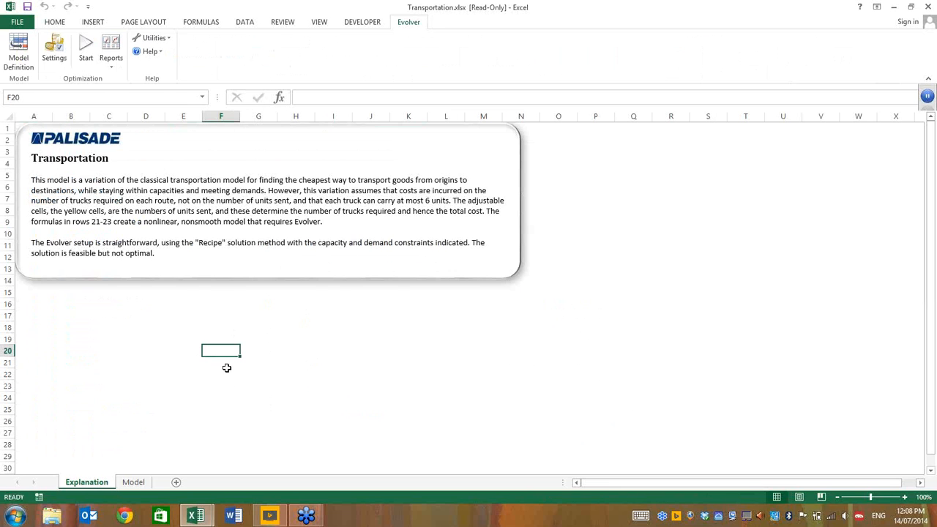
scroll(226, 368, "up", 3)
left_click(272, 401)
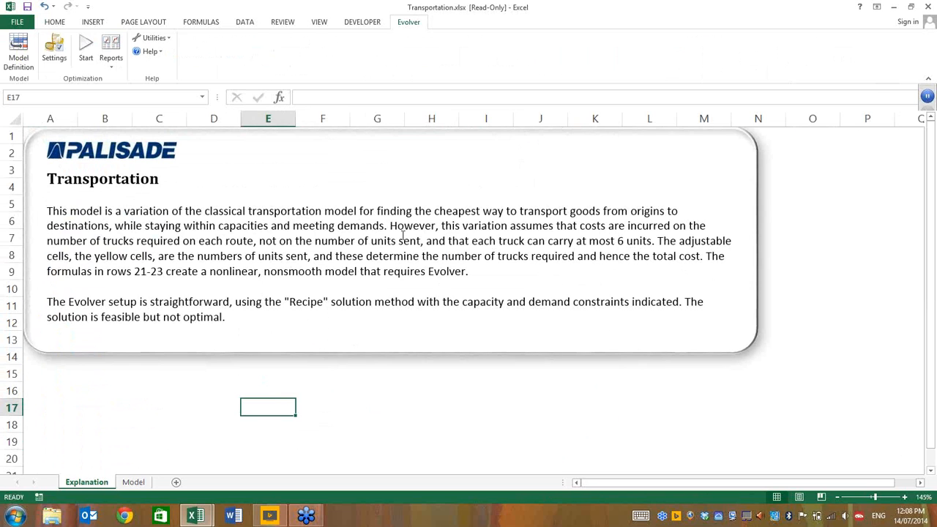
Step: Bring up the Model sheet of the transportation workbook with the cost, shipping decision and truck tables in view
left_click(133, 482)
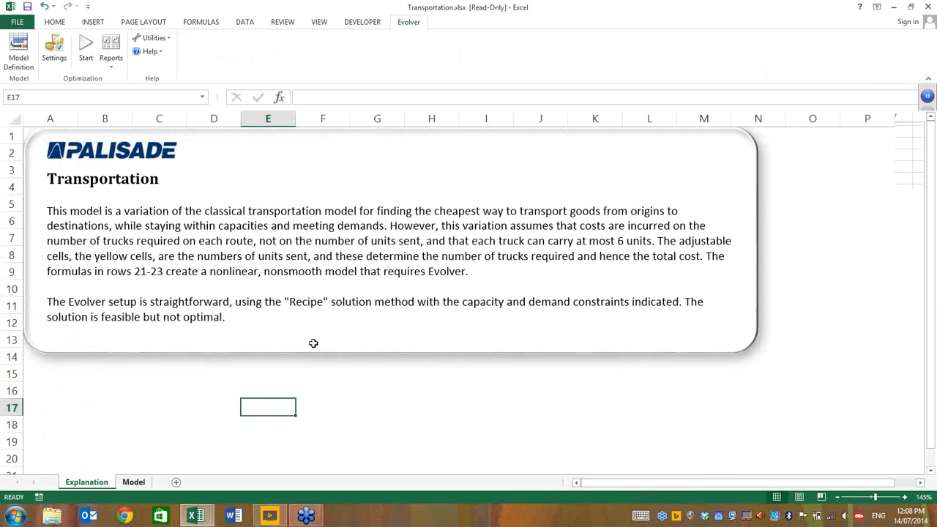
scroll(347, 330, "up", 1)
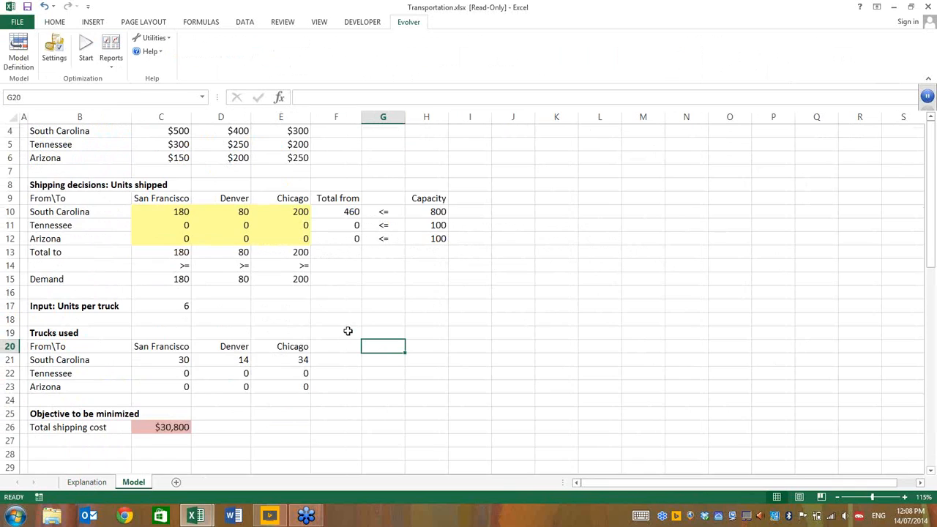
scroll(347, 331, "up", 1)
left_click(350, 334)
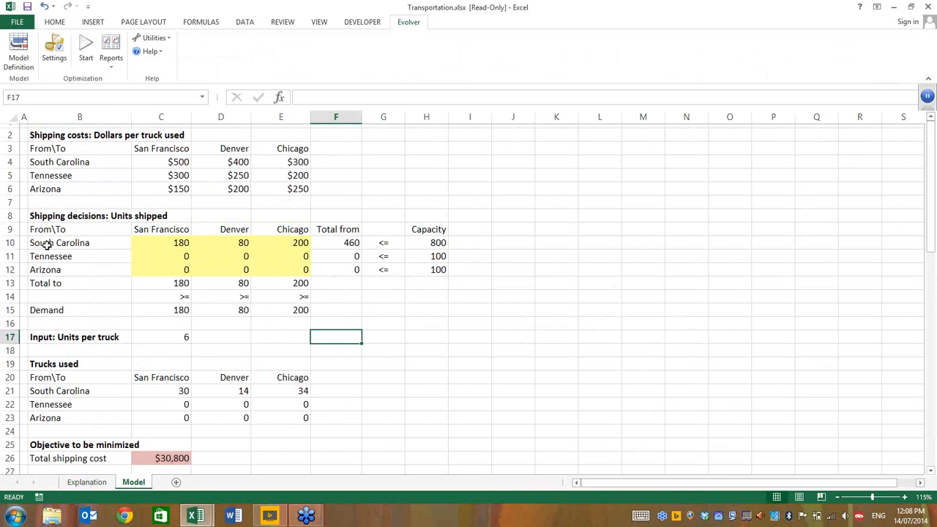
Step: Examine the origins and destinations of the shipping decisions table, B10:B12 and C9:E9
left_click_drag(46, 243, 44, 268)
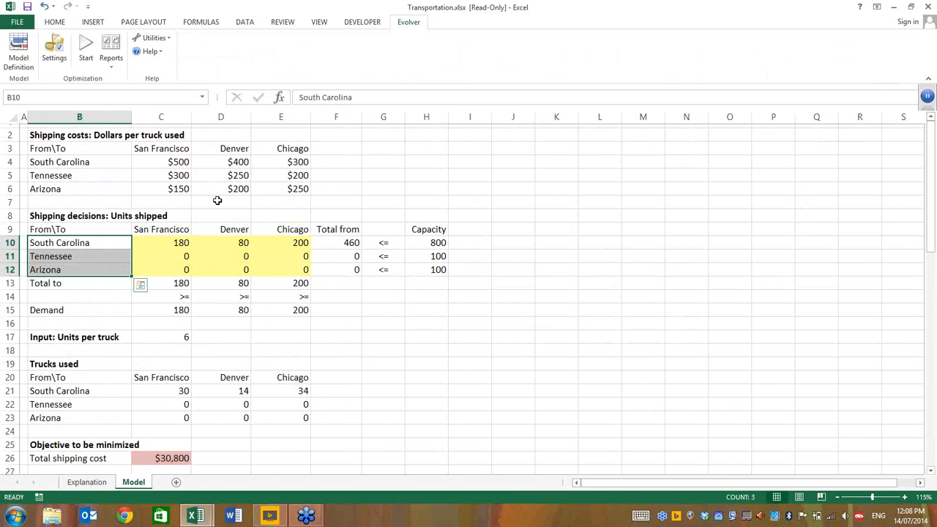
left_click_drag(183, 229, 271, 228)
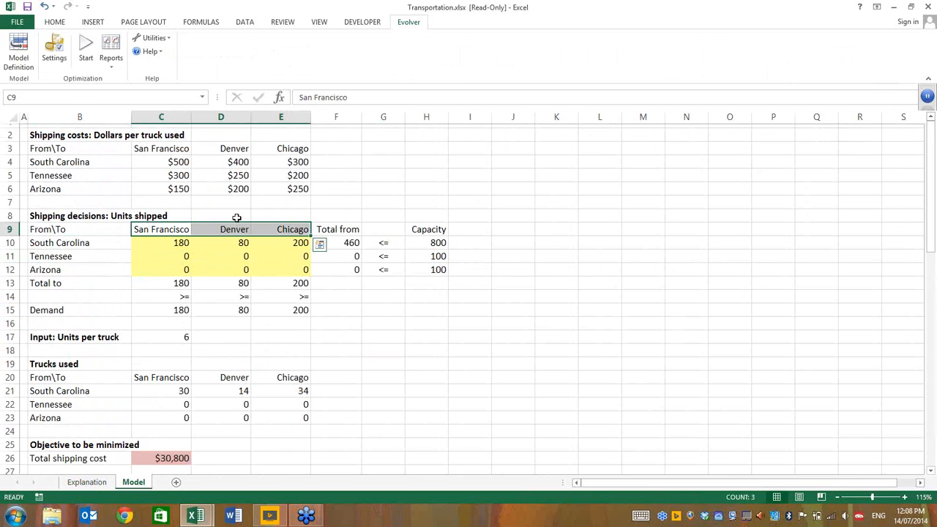
left_click(71, 245)
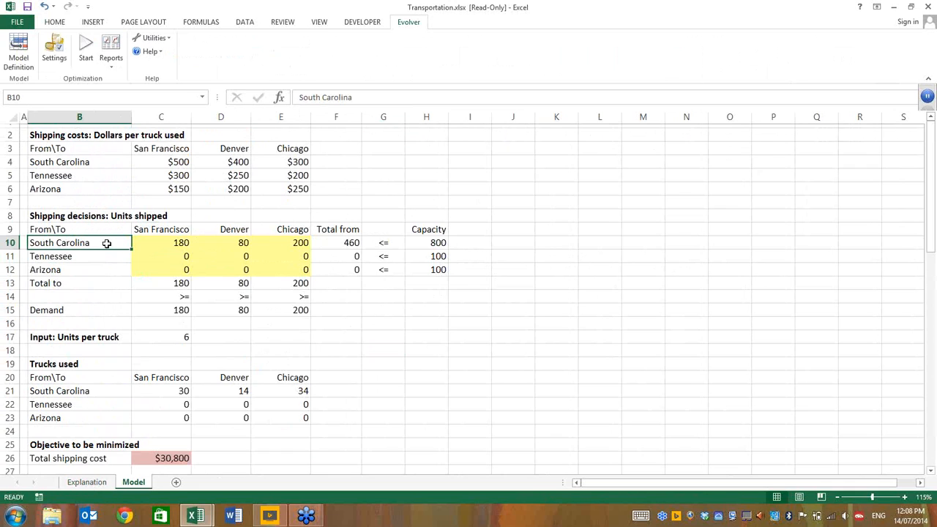
left_click_drag(162, 228, 273, 229)
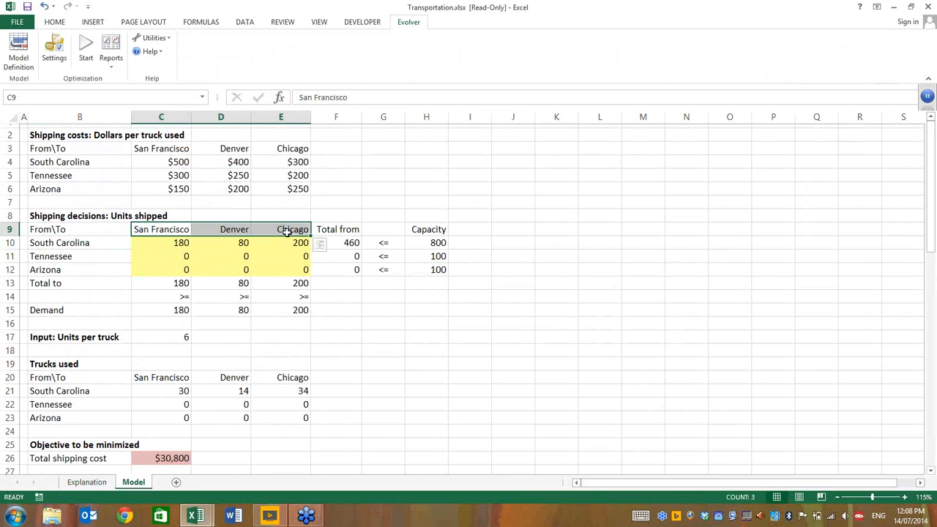
Step: Compare South Carolina's units shipped to each city with the demands, and its total shipped with its capacity
left_click(162, 242)
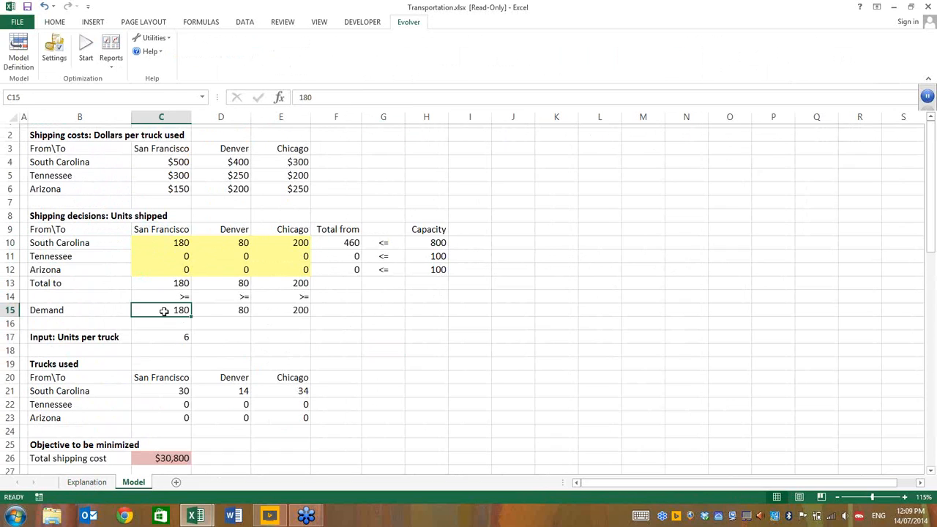
left_click(229, 244)
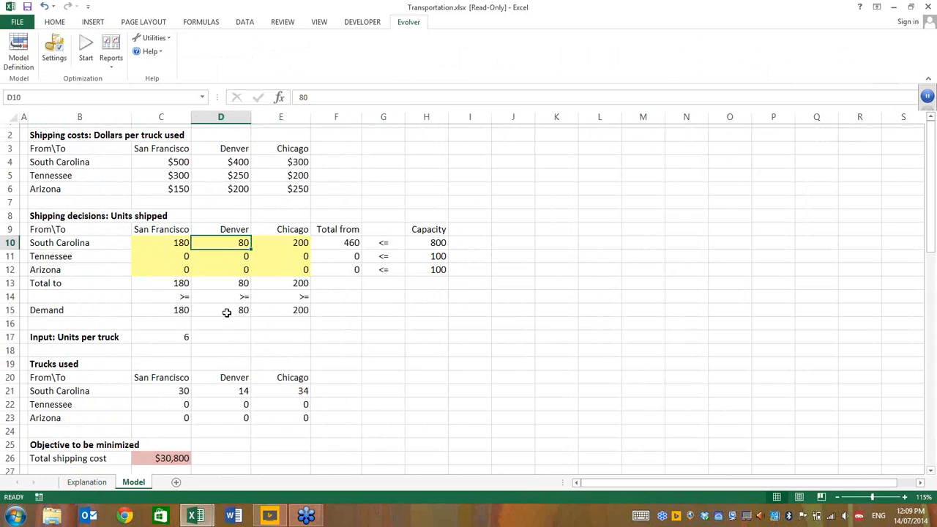
left_click(226, 311)
left_click(292, 243)
left_click(285, 310)
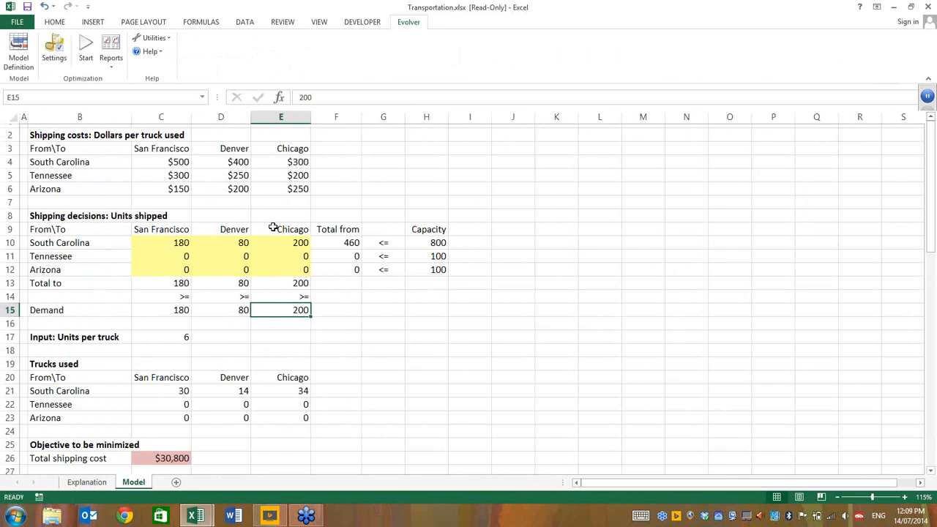
left_click(96, 243)
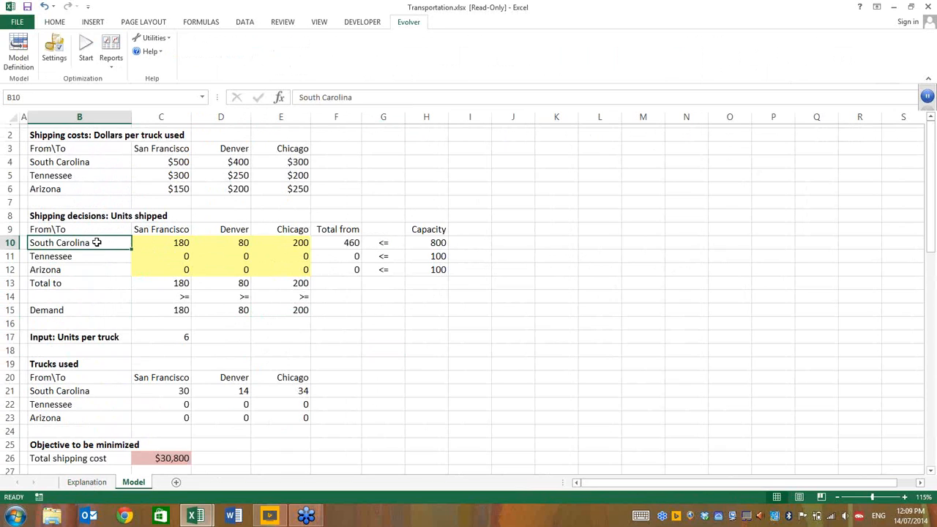
left_click(420, 245)
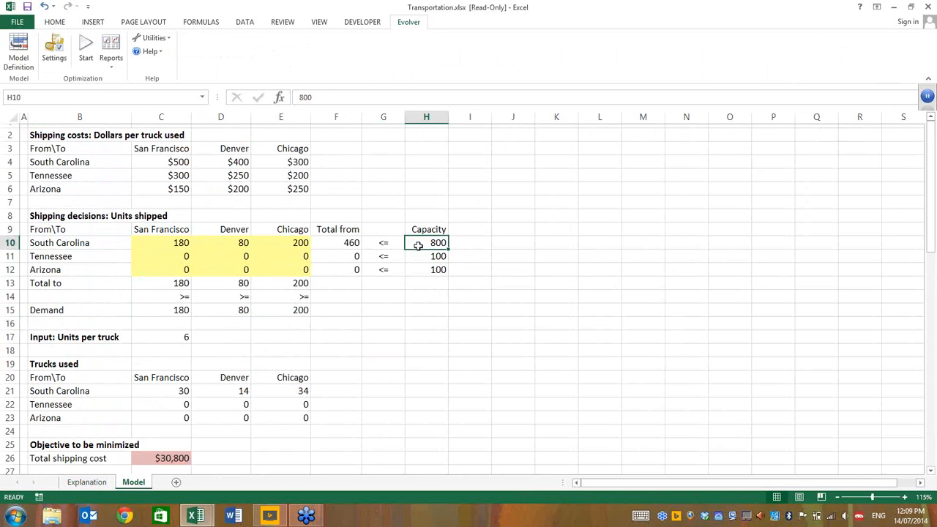
left_click(336, 243)
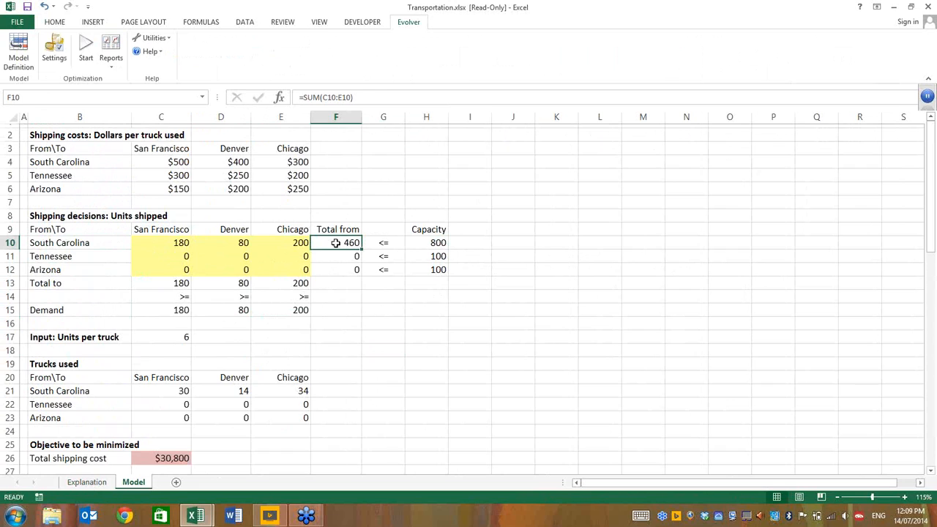
Step: Examine how the South Carolina to Denver trucks-used formula in D21 draws on the units shipped and units per truck
left_click(165, 338)
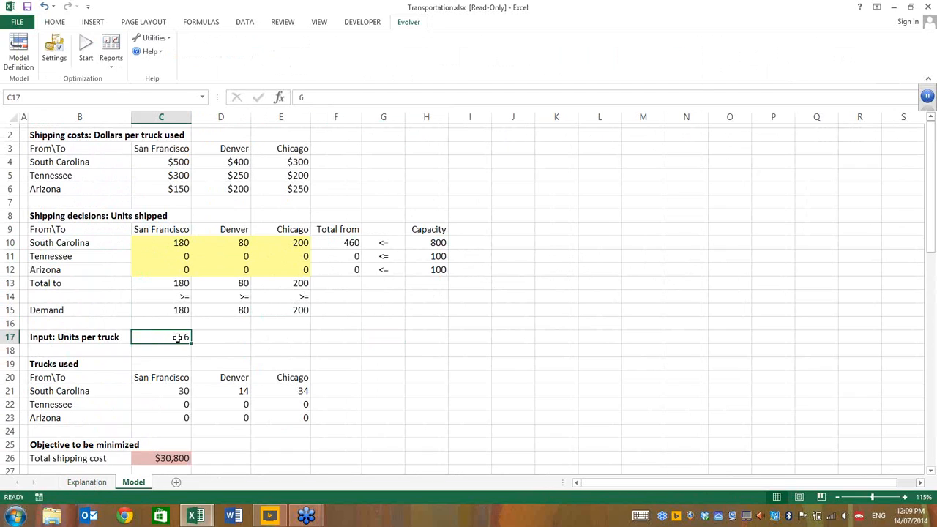
left_click(235, 246)
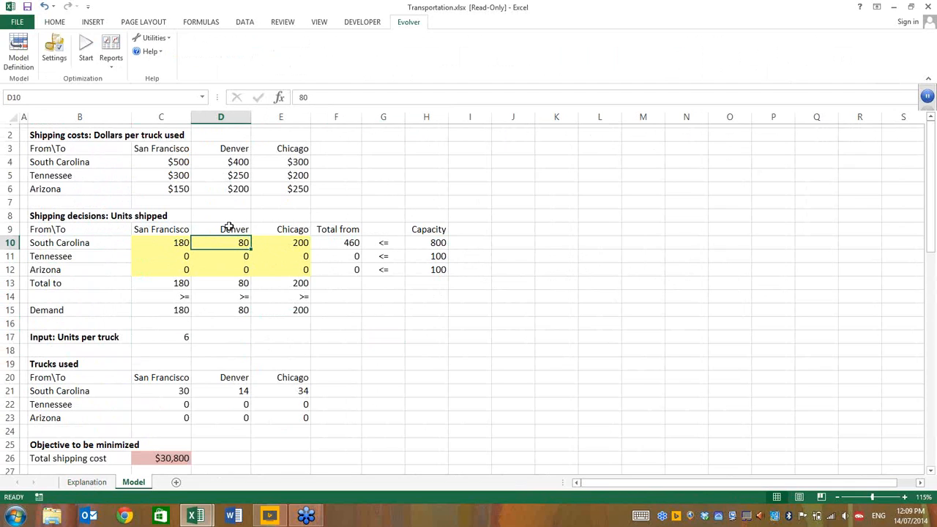
left_click(240, 389)
left_click(375, 97)
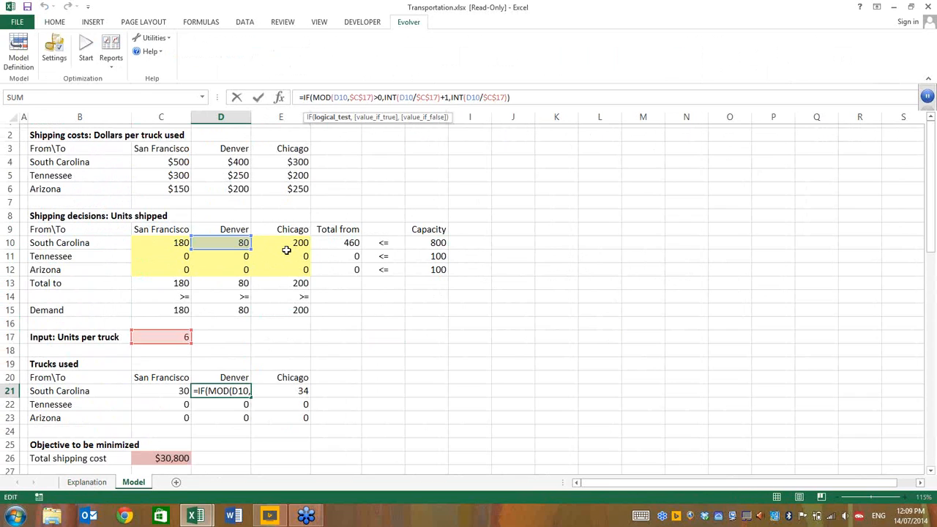
key("Escape")
left_click(232, 242)
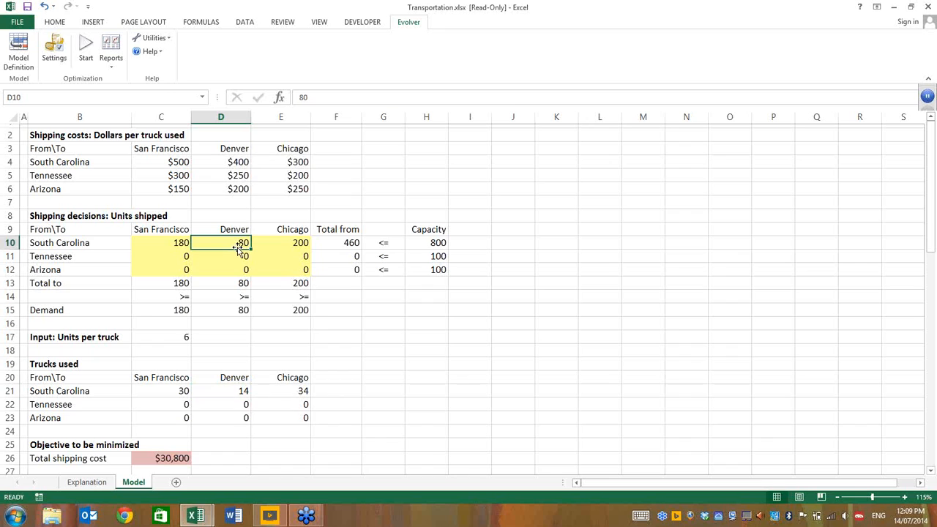
left_click(174, 338)
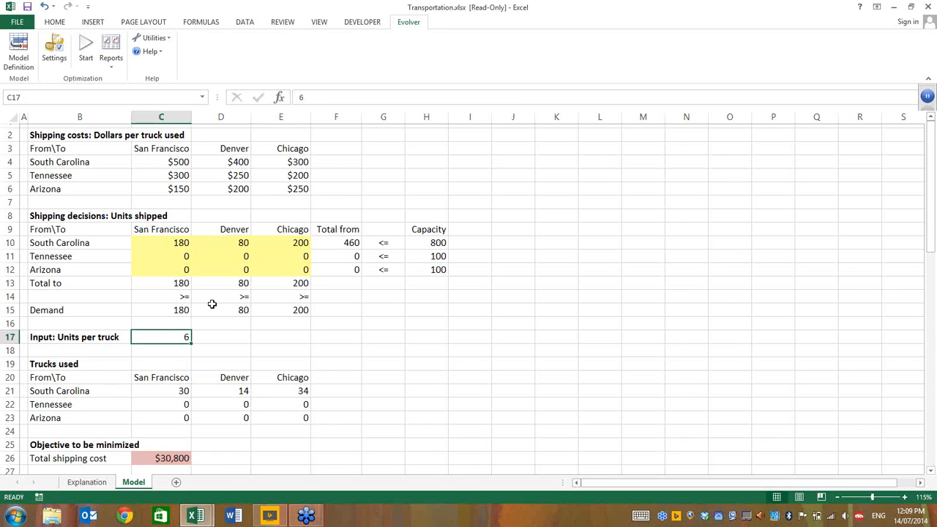
Step: Set the units shipped from South Carolina to Denver to 84 and check that route's trucks used and cost per truck
left_click(222, 244)
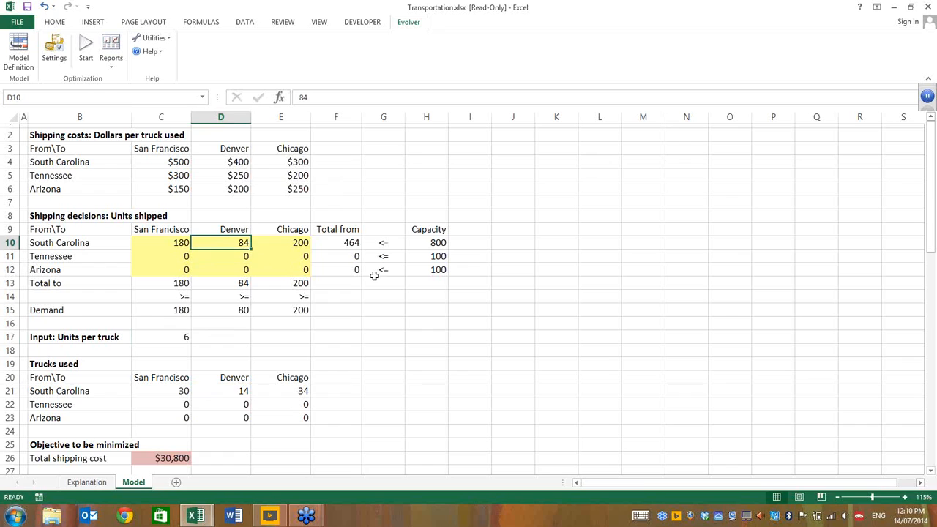
left_click(241, 391)
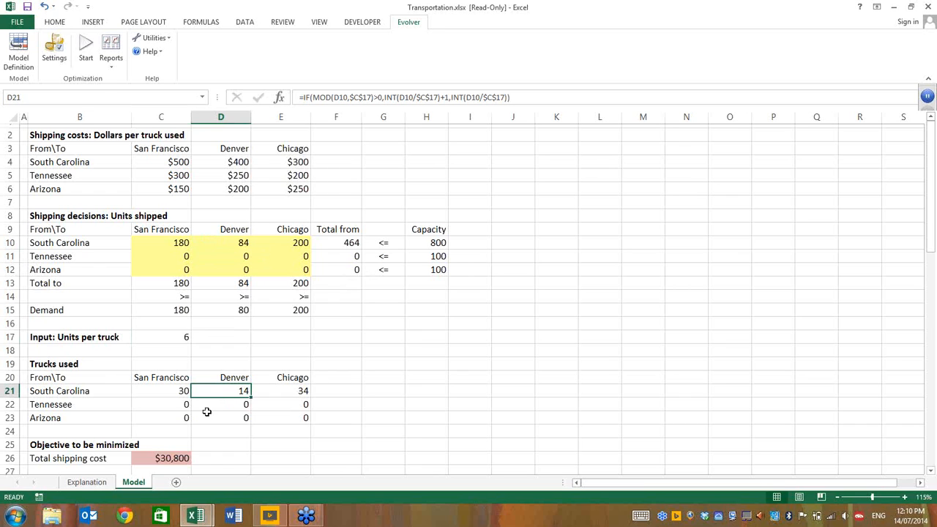
left_click(233, 162)
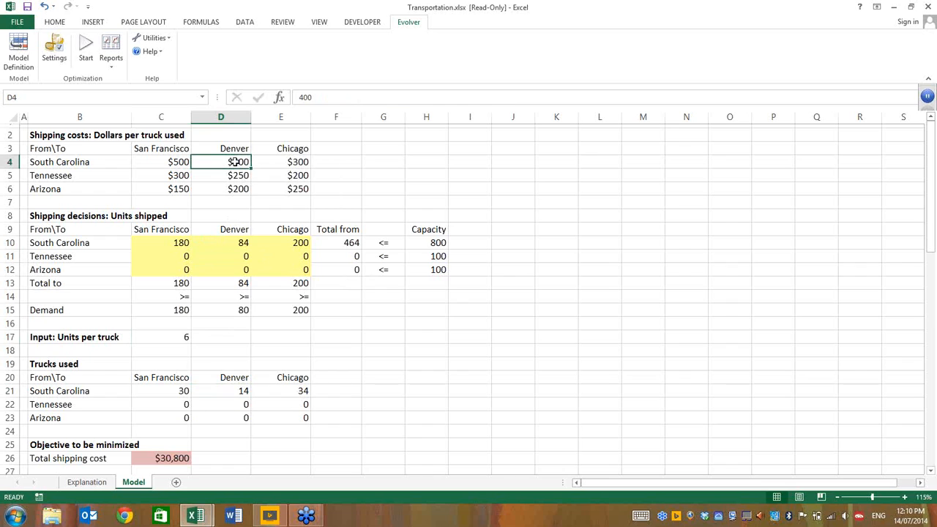
Step: Set the units shipped from South Carolina to Denver to 85 and check the trucks used on that route
left_click(228, 243)
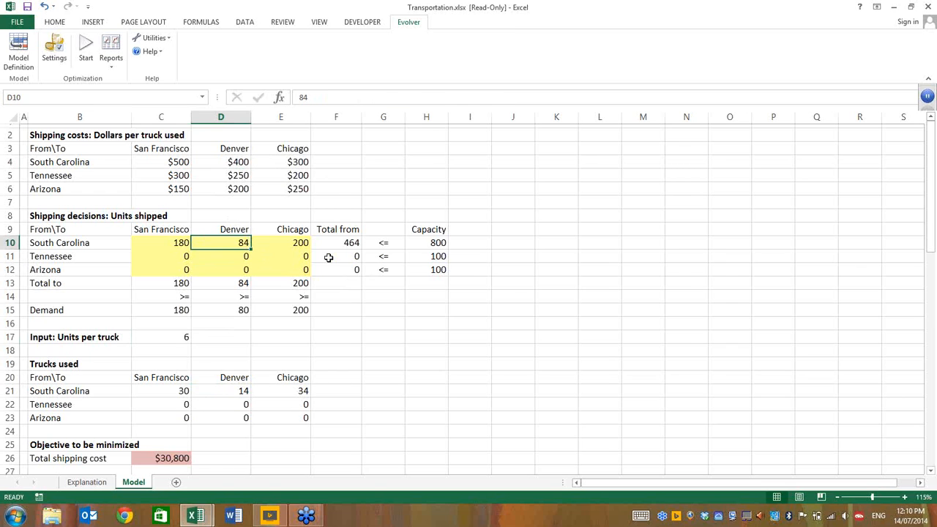
type("85")
key("Return")
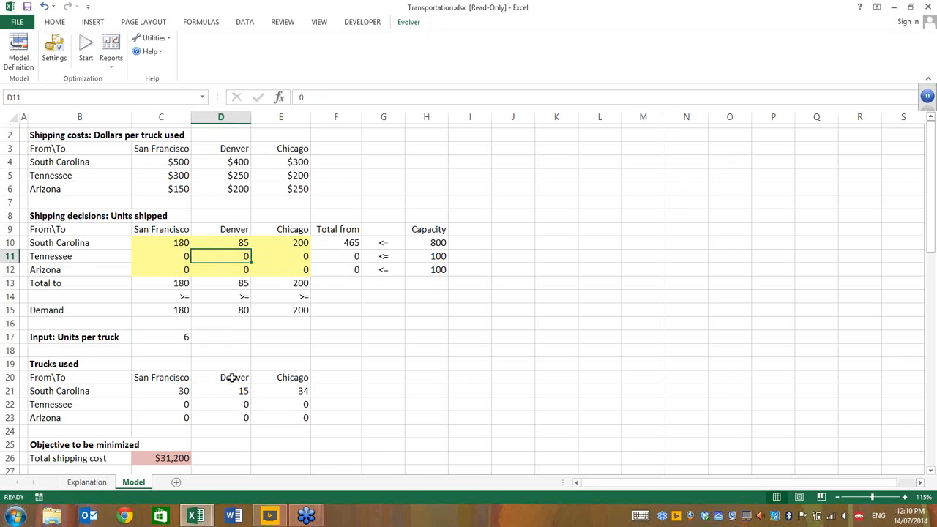
left_click(230, 388)
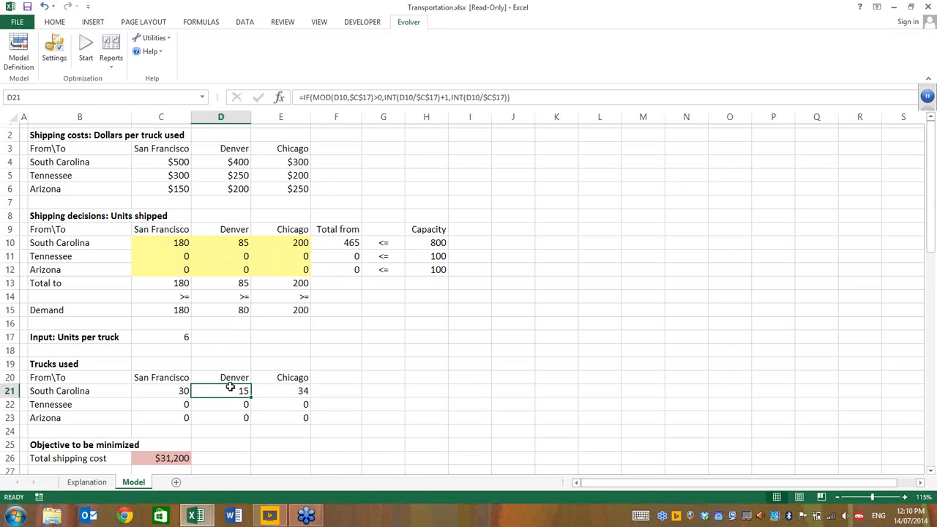
Step: Undo the trial changes to the units shipped from South Carolina to Denver
key("ctrl+z")
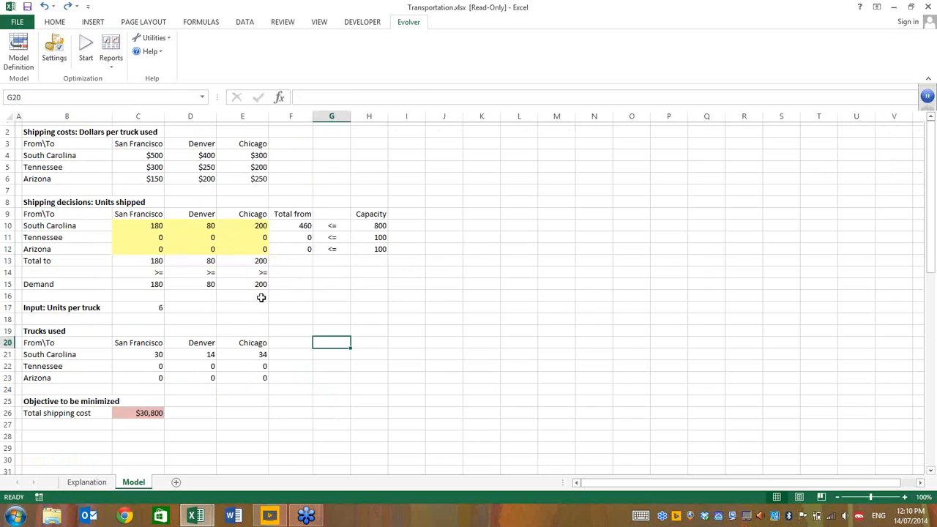
scroll(261, 297, "up", 1, "ctrl")
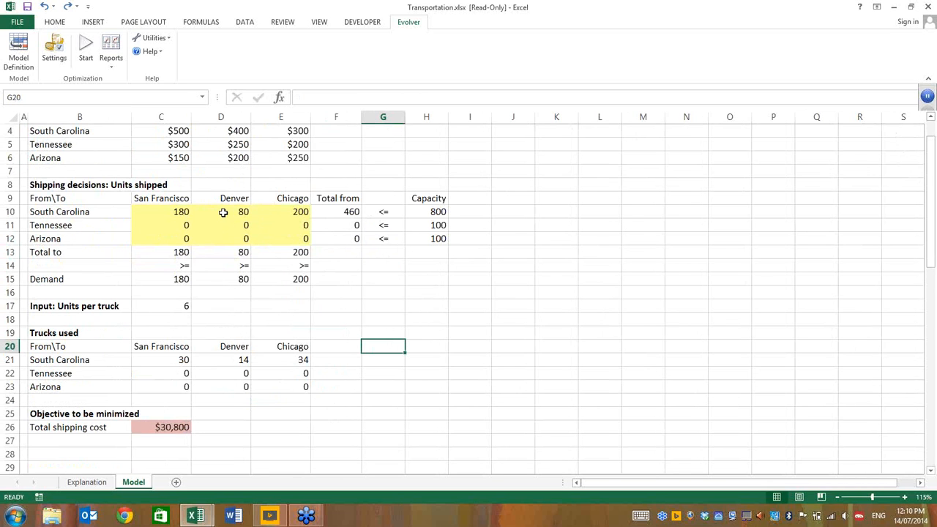
scroll(223, 212, "up", 1)
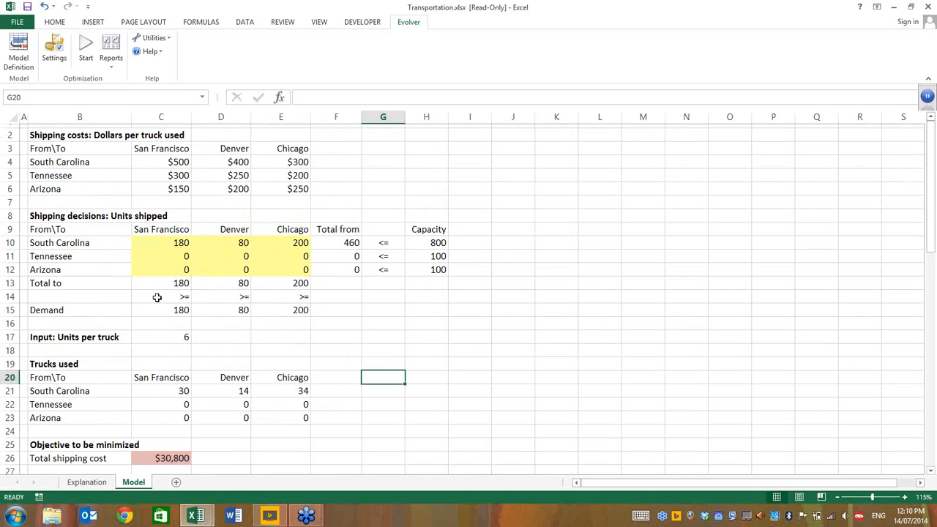
Step: Review the units per truck and compare the shipping costs per truck from each plant, especially Arizona's and Tennessee's cheapest routes
left_click(167, 336)
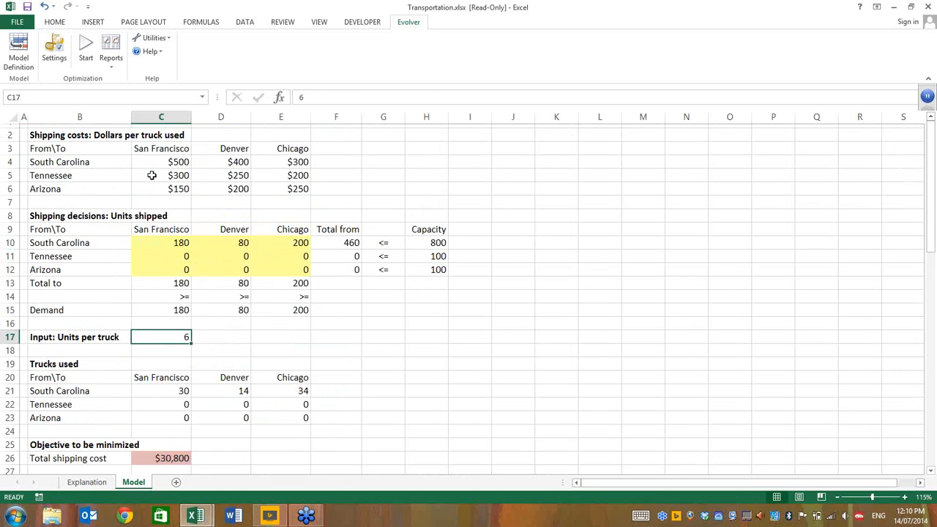
left_click_drag(142, 158, 287, 189)
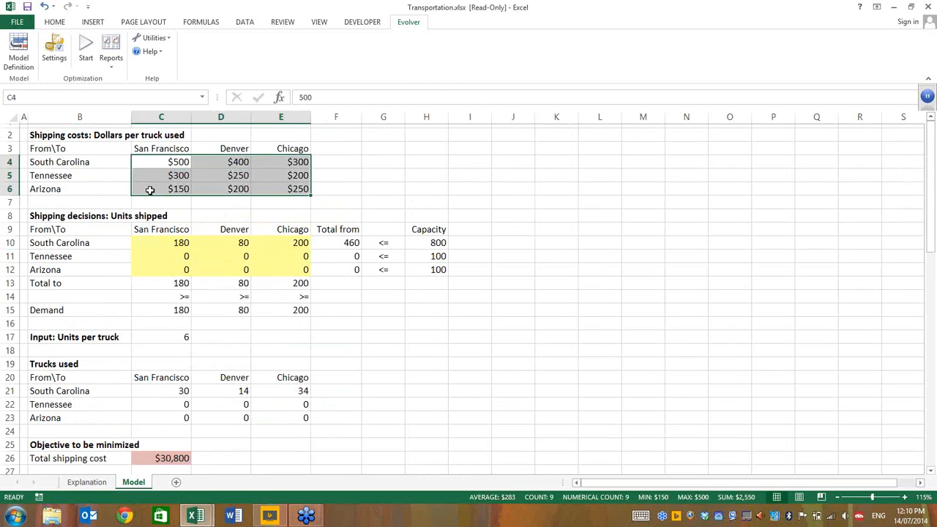
left_click_drag(88, 190, 291, 186)
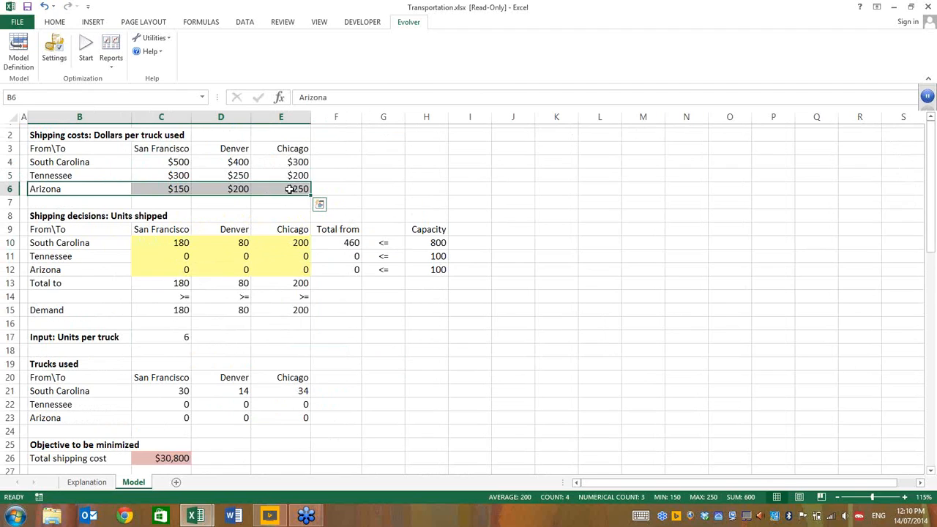
left_click(176, 188)
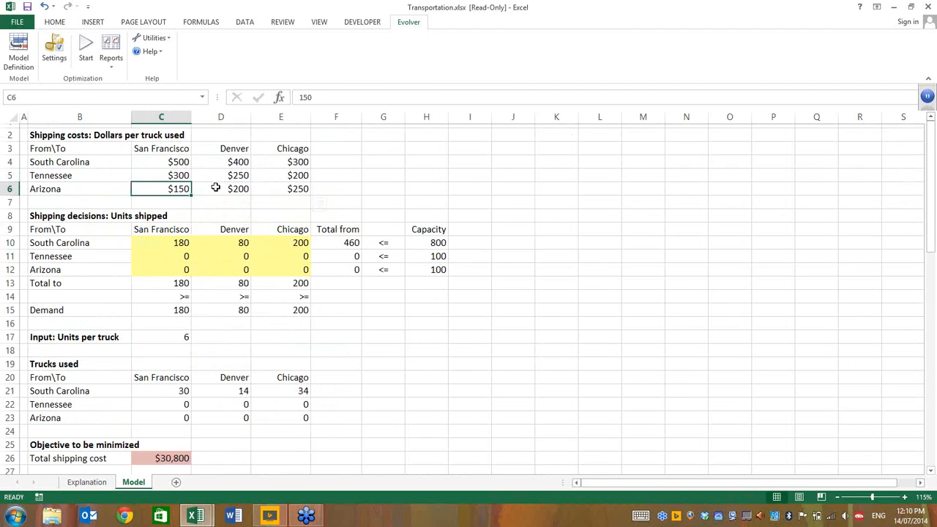
left_click(223, 190)
left_click(110, 173)
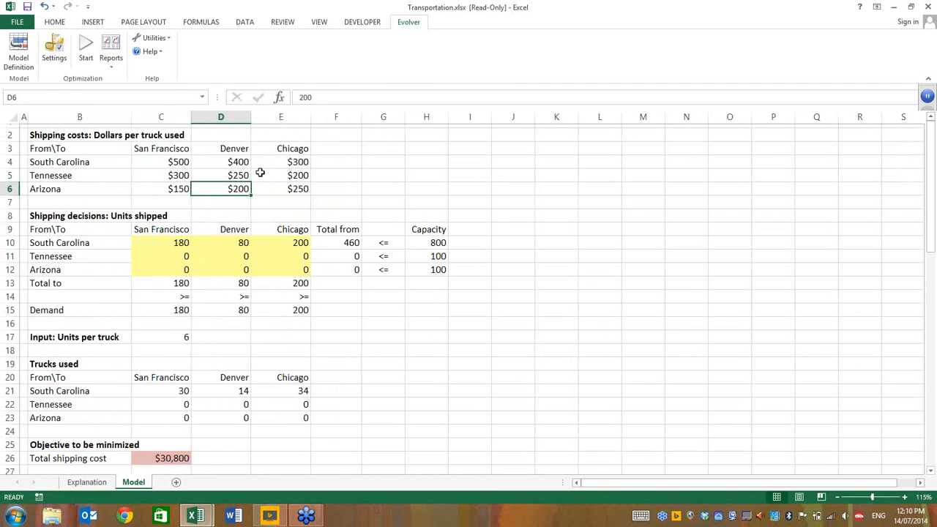
left_click(279, 170)
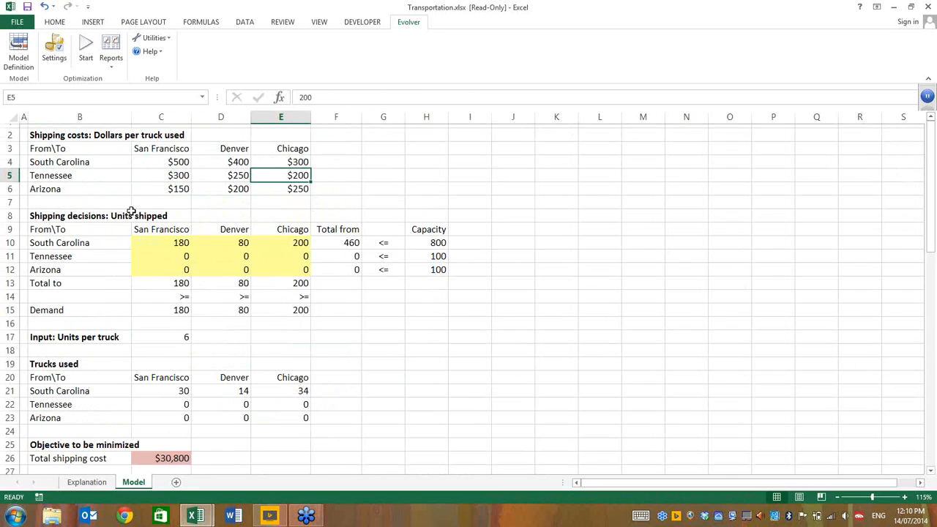
Step: Compare the capacities of Tennessee and Arizona with the demands of the three cities
left_click_drag(58, 180, 61, 191)
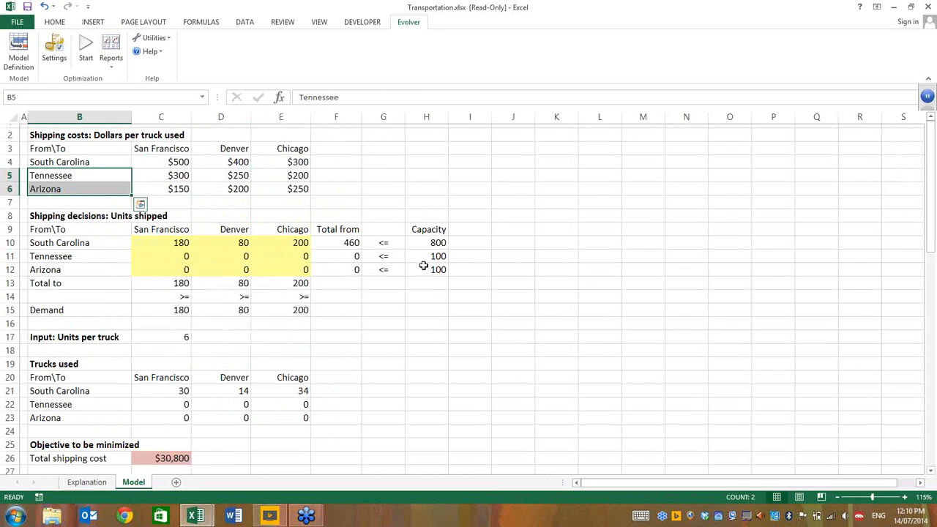
left_click_drag(422, 257, 438, 269)
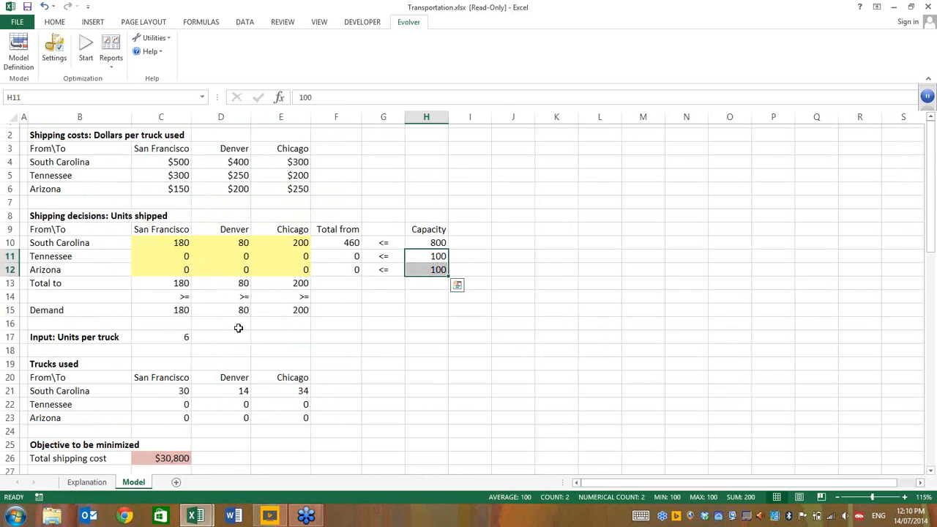
left_click_drag(176, 310, 335, 322)
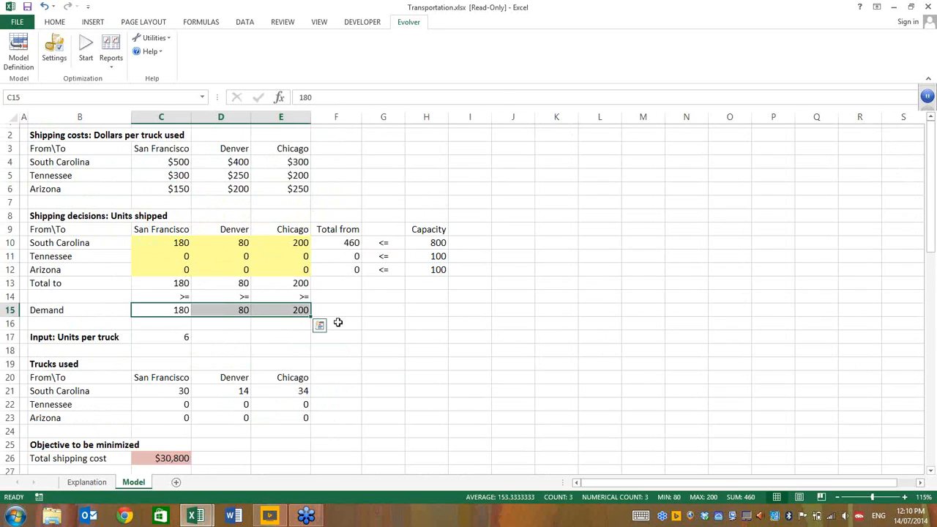
left_click(358, 327)
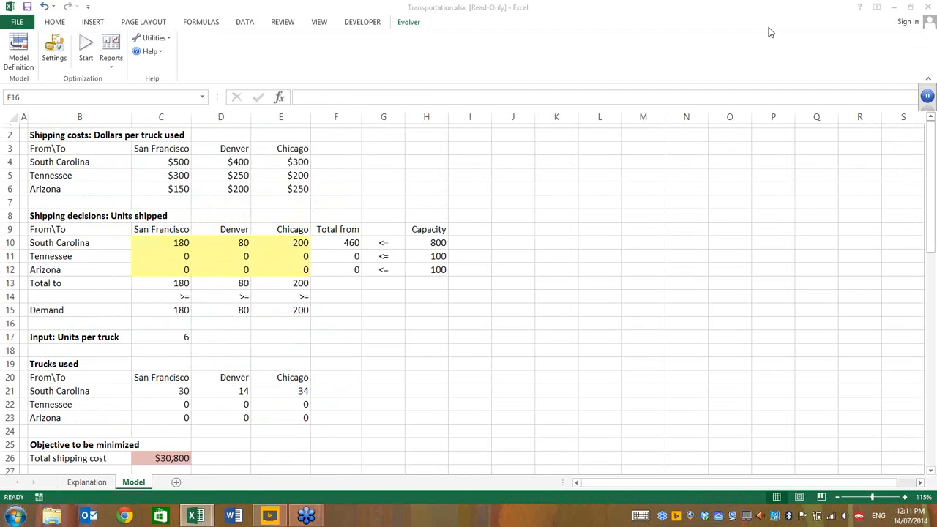
Step: Set the units shipped to Chicago to 100 from Tennessee and 100 from South Carolina, and check the total shipping cost
left_click(220, 258)
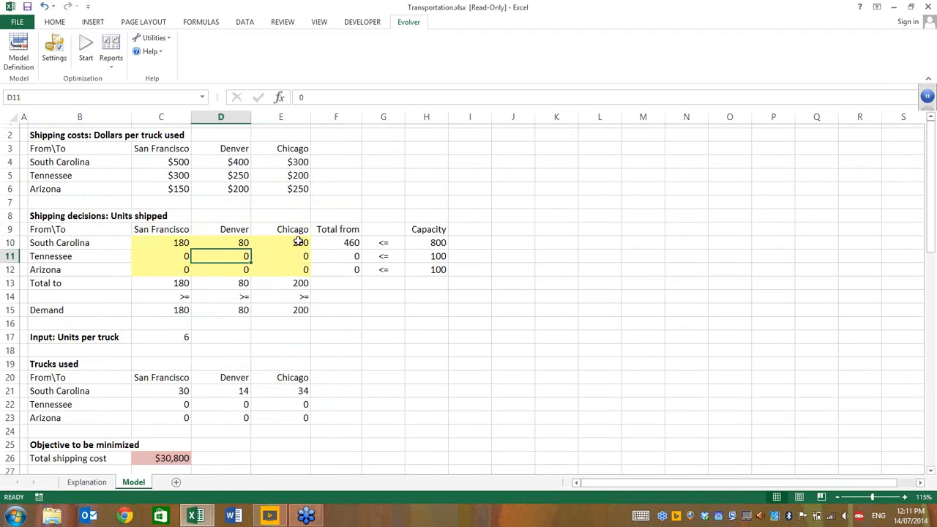
left_click(292, 256)
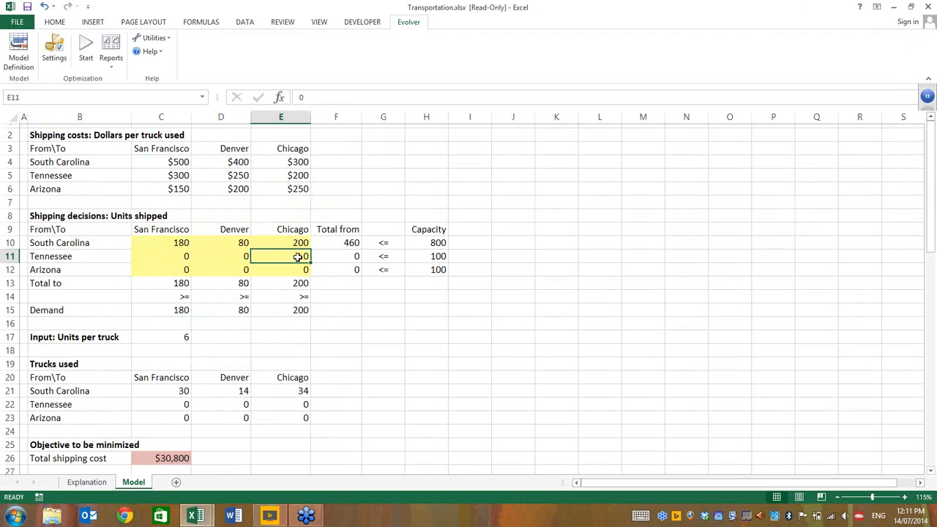
type("100")
key("Up")
type("100")
key("Return")
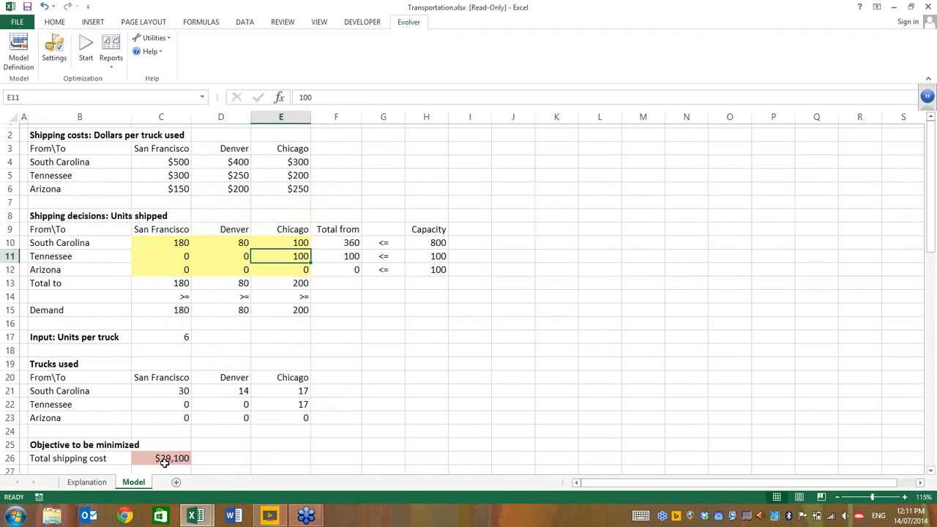
left_click(148, 458)
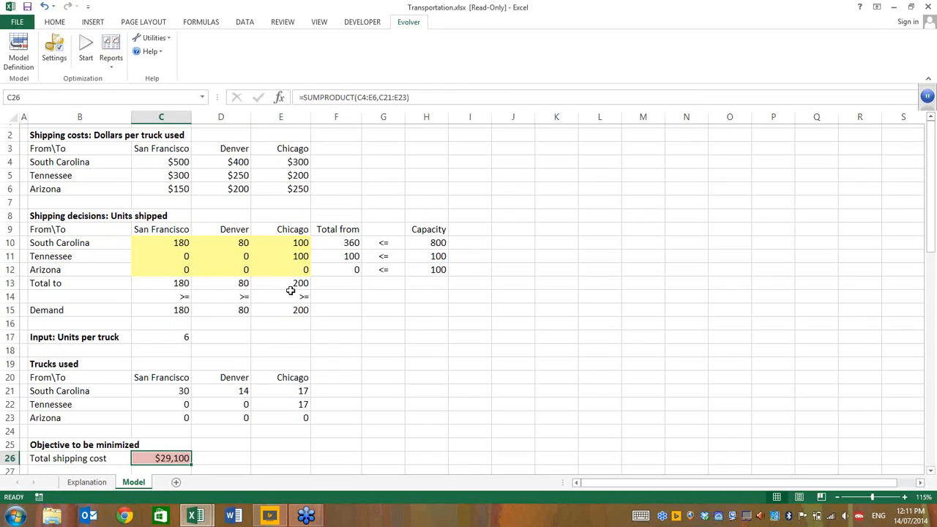
Step: Set the units shipped to San Francisco to 100 from Arizona and 80 from South Carolina, and check the total shipping cost
left_click(169, 270)
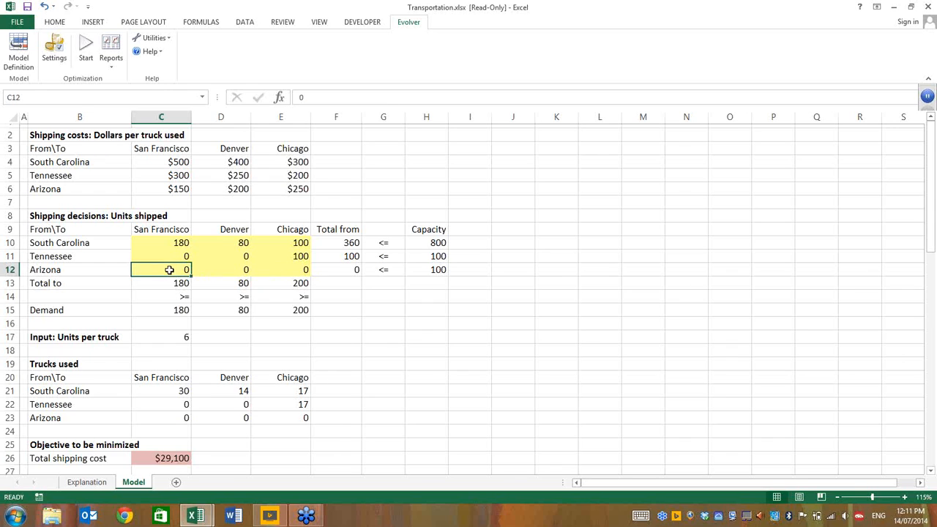
type("1000")
key("BackSpace")
key("Return")
left_click(170, 269)
key("Up")
key("Up")
type("80")
key("Return")
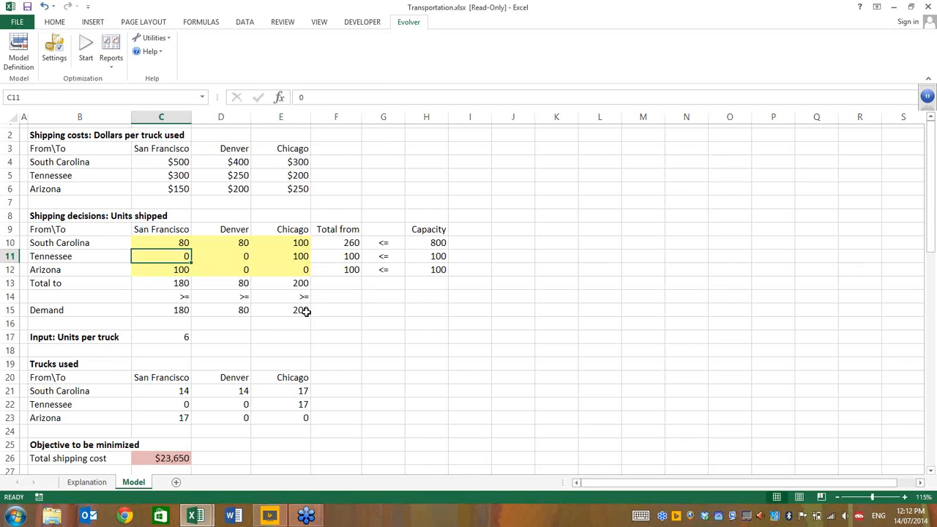
left_click(186, 452)
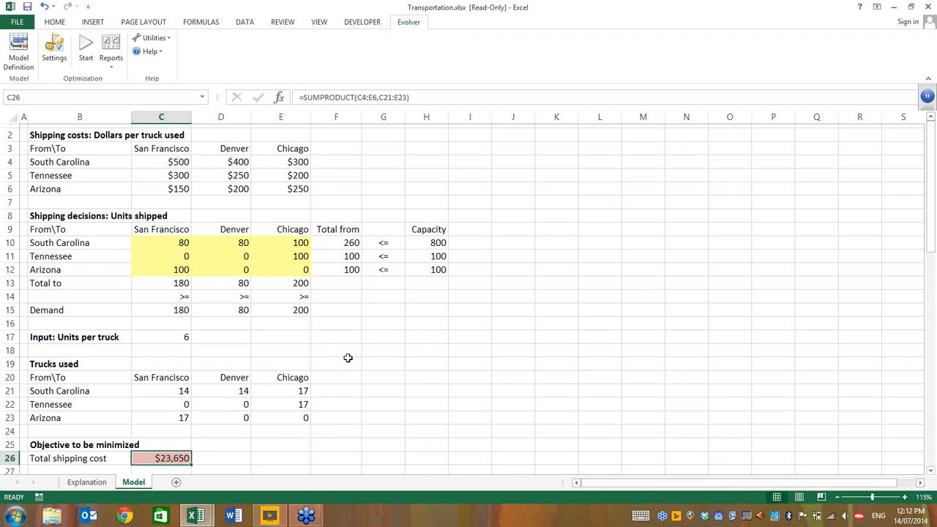
Step: Undo the trial reallocations of units shipped to San Francisco and Chicago
left_click_drag(163, 242, 277, 269)
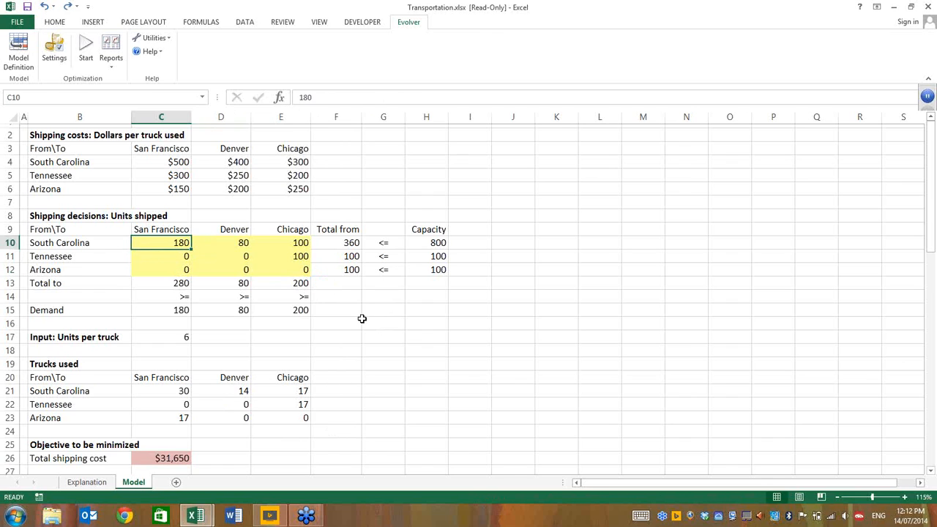
key("ctrl+z")
key("ctrl+z")
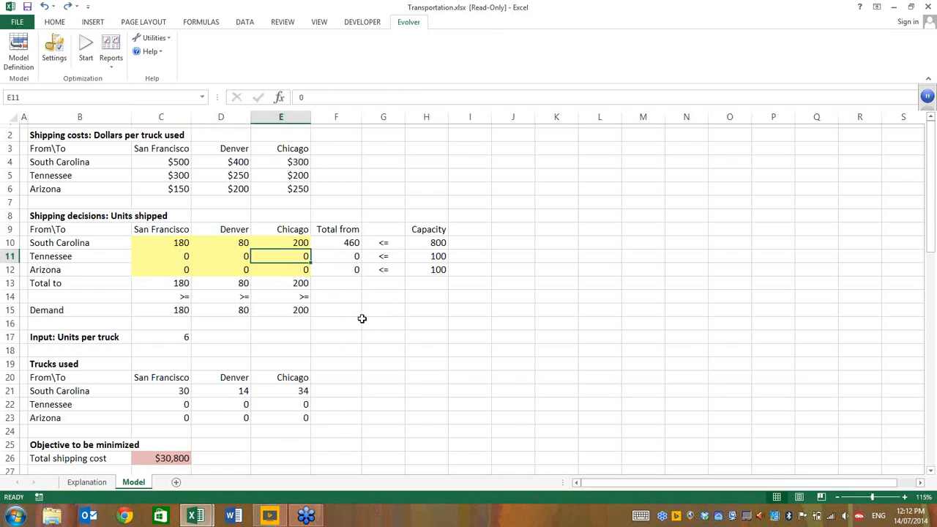
left_click(364, 310)
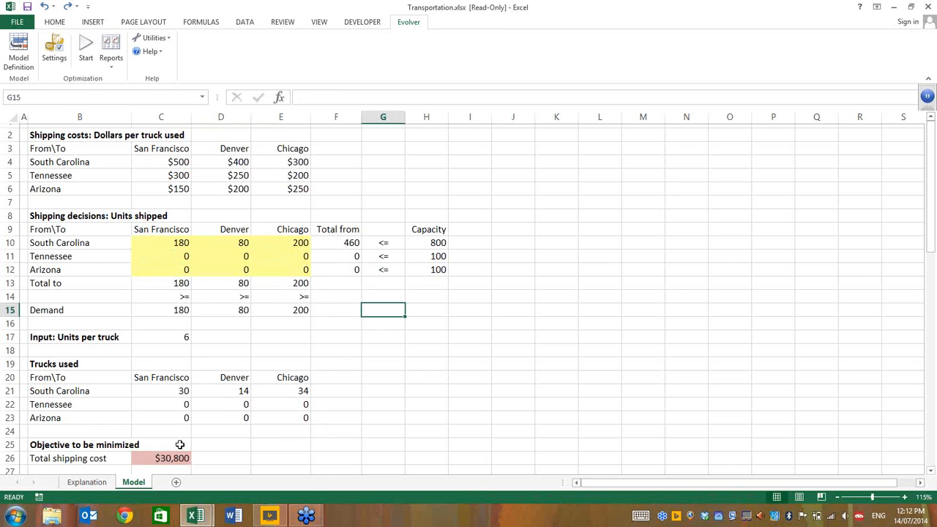
Step: Review the cities' demands and the plants' capacities that constrain the shipping decisions
left_click(174, 310)
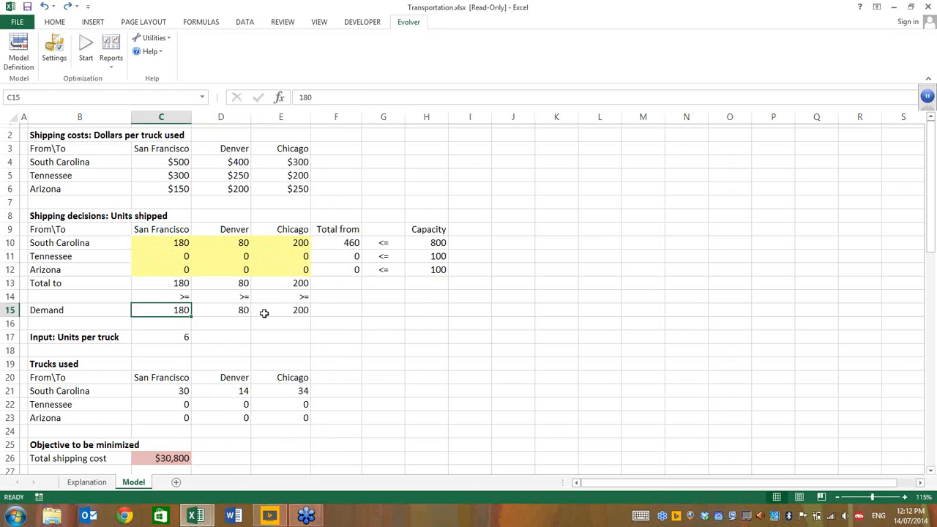
left_click_drag(265, 313, 295, 311)
left_click_drag(418, 242, 421, 257)
left_click(424, 271)
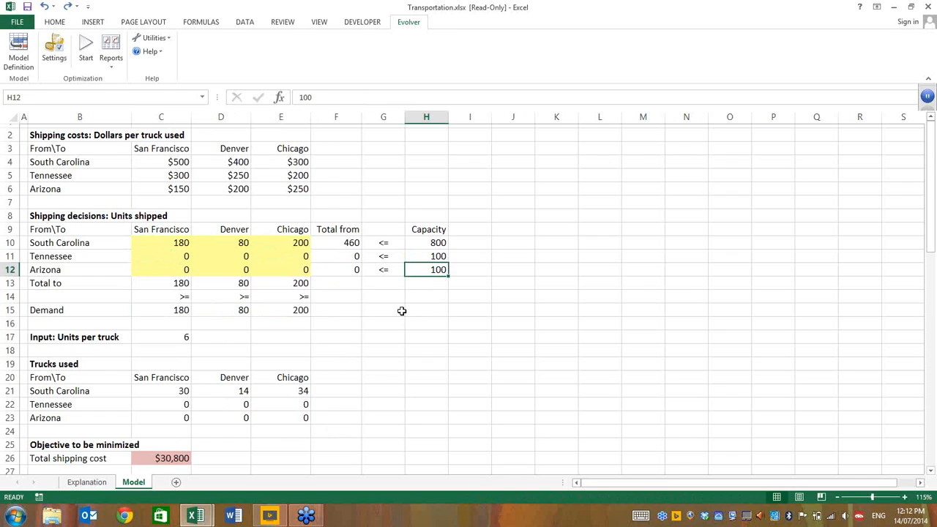
left_click(402, 311)
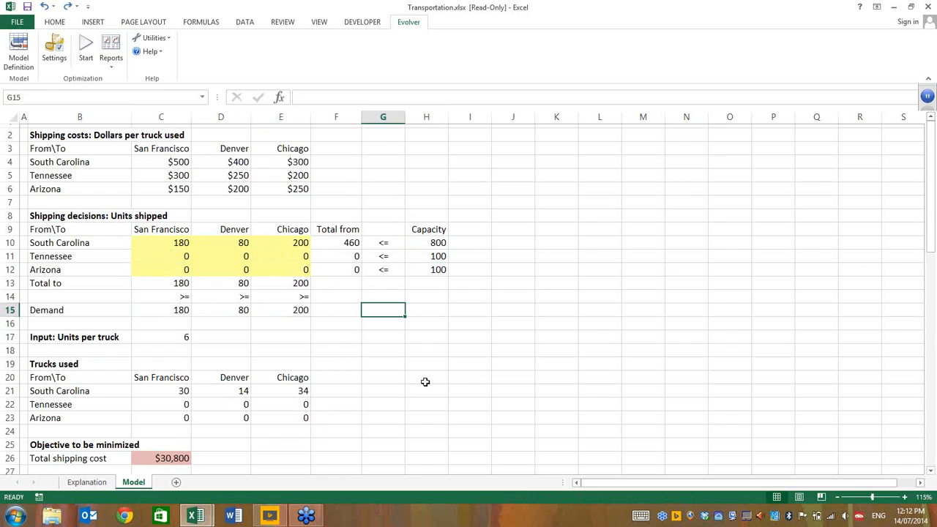
Step: Examine how the San Francisco total in C13 sums the units shipped, and compare the city totals with their demands
left_click(178, 284)
key("F2")
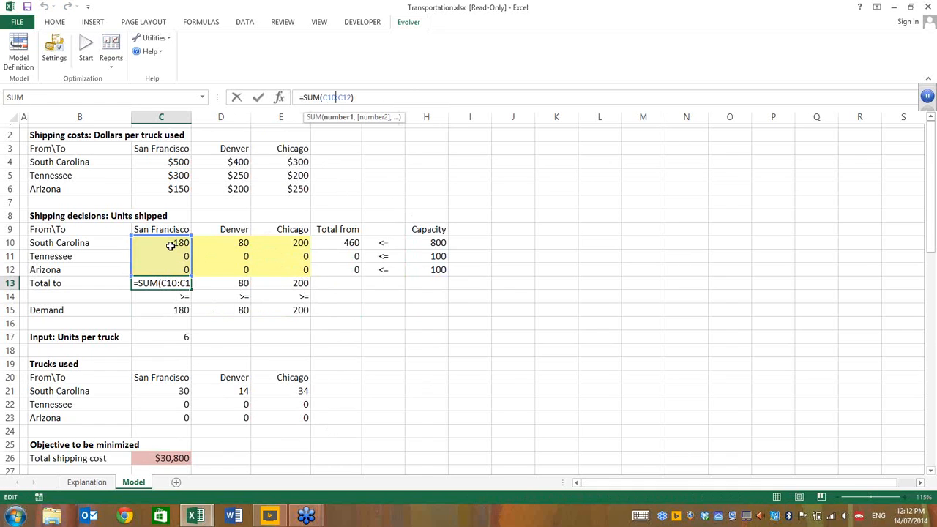
key("Escape")
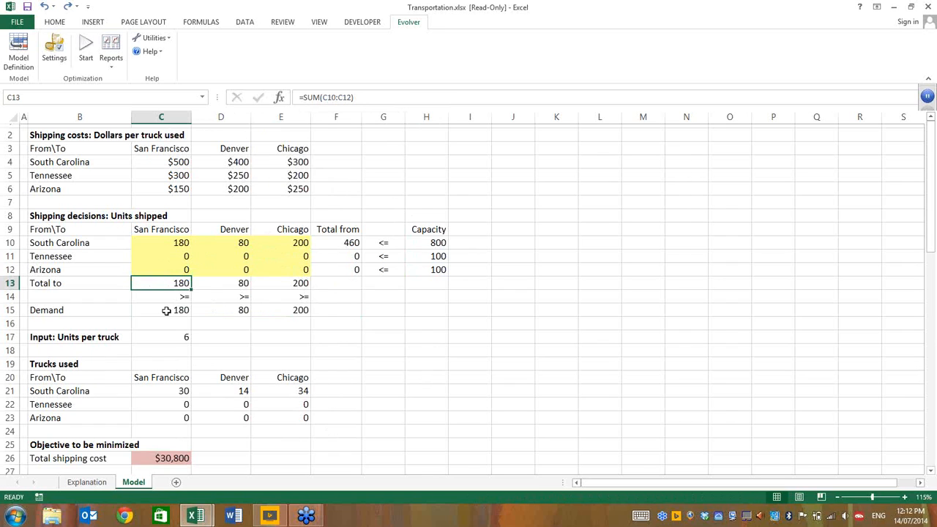
key("Down")
key("Down")
key("Right")
key("Right")
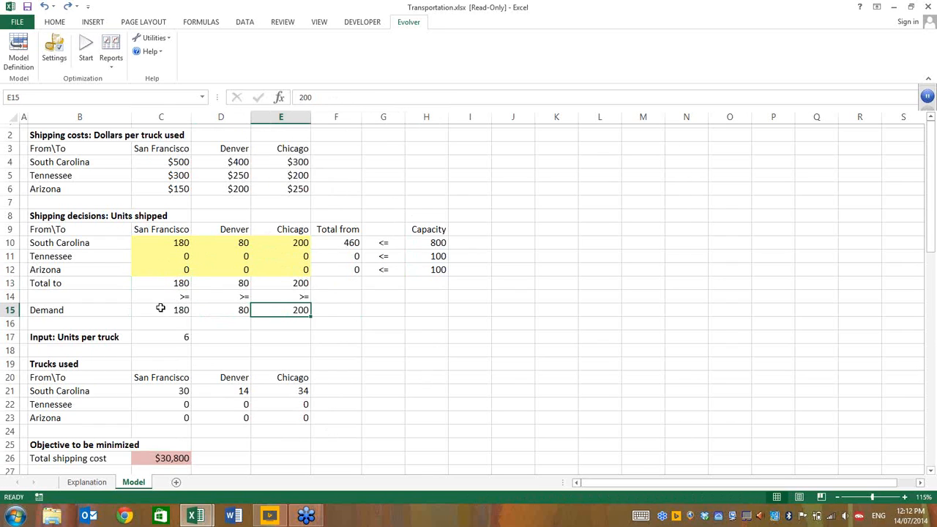
key("Left")
key("Left")
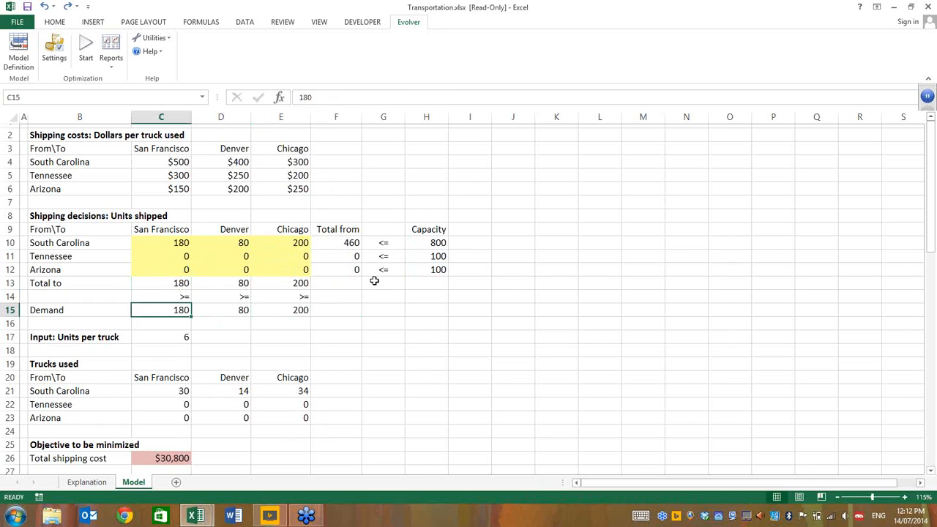
Step: Examine how South Carolina's total in F10 sums its shipments, and compare the plant totals with their capacities
left_click(339, 242)
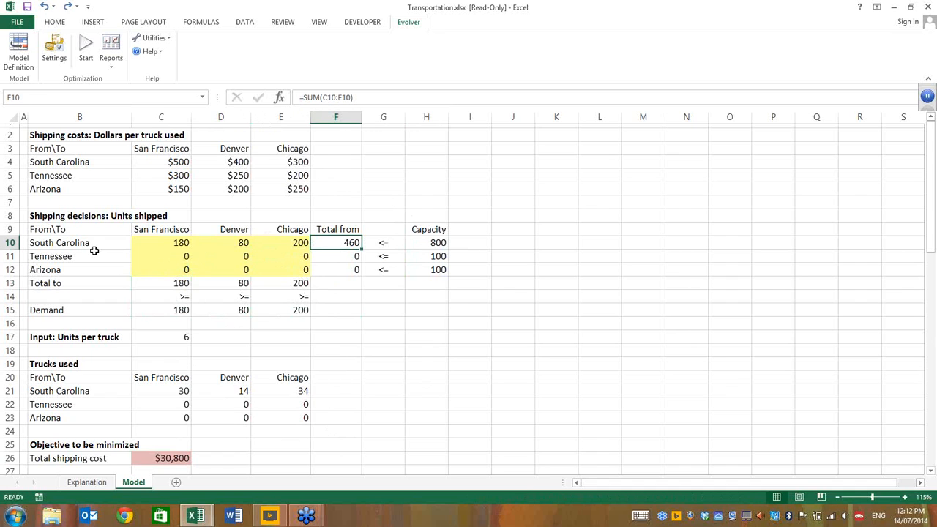
key("F2")
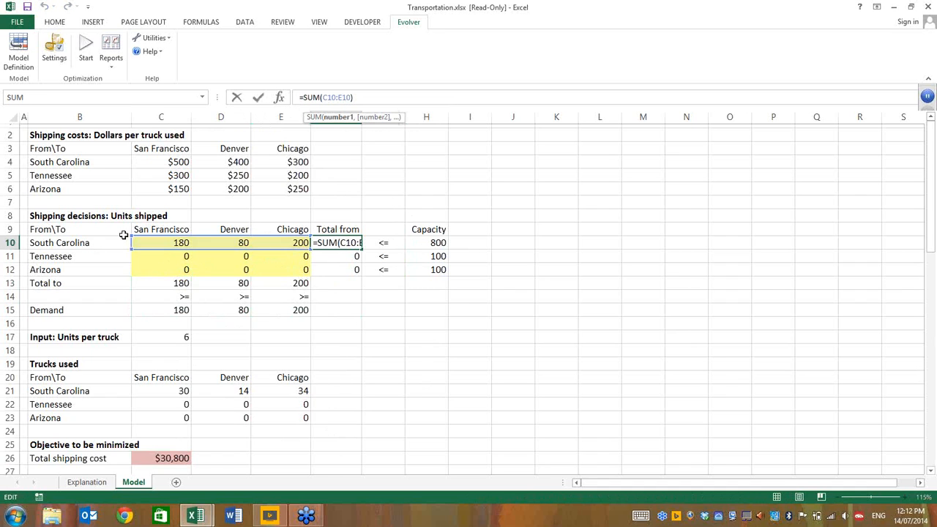
left_click(422, 242)
key("Down")
key("Down")
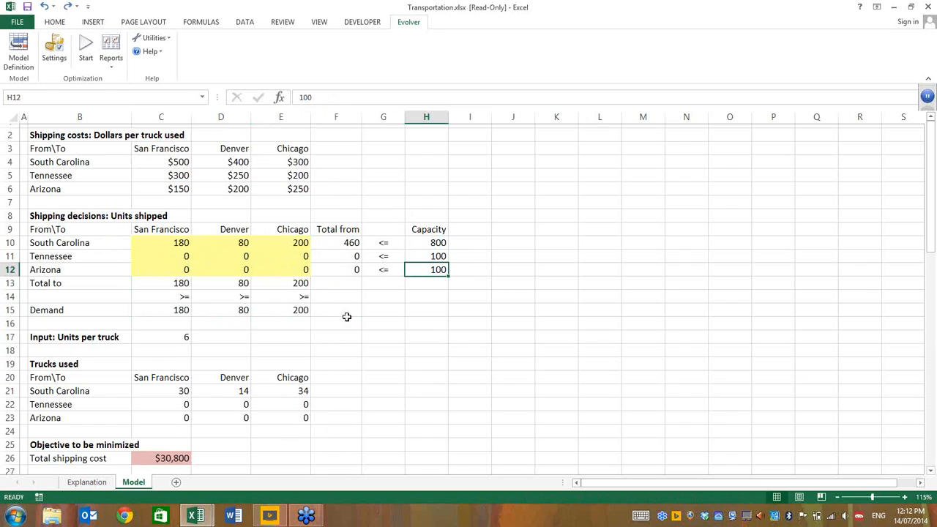
Step: Examine how the trucks-used formula in C21 derives South Carolina's San Francisco trucks from units shipped and units per truck
left_click(161, 392)
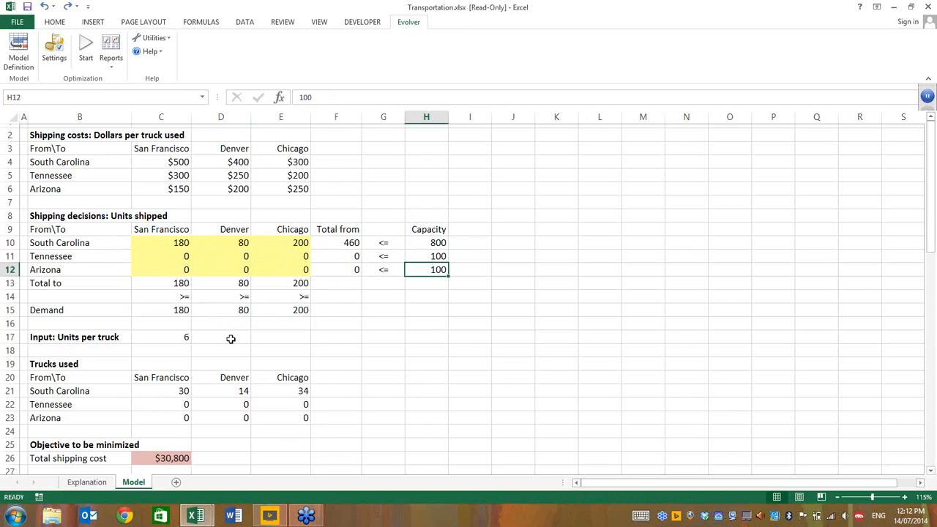
left_click(379, 97)
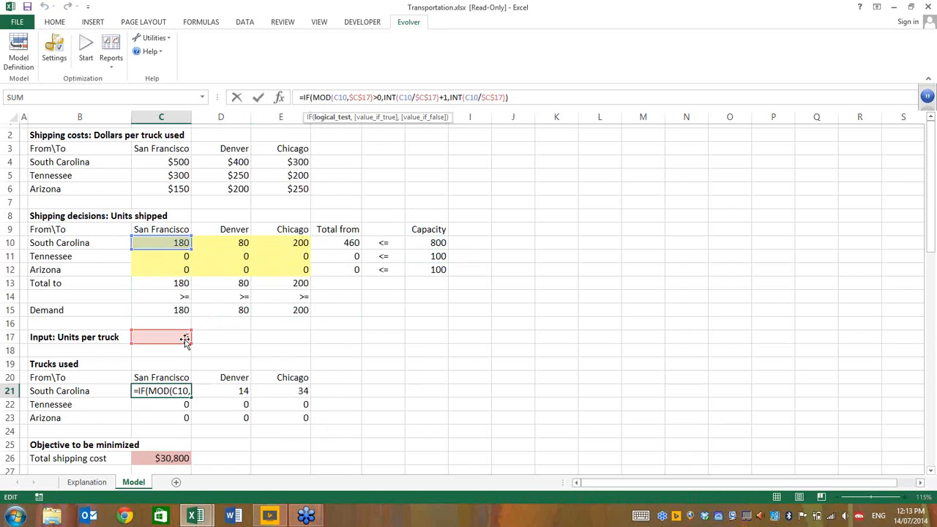
key("ctrl+Return")
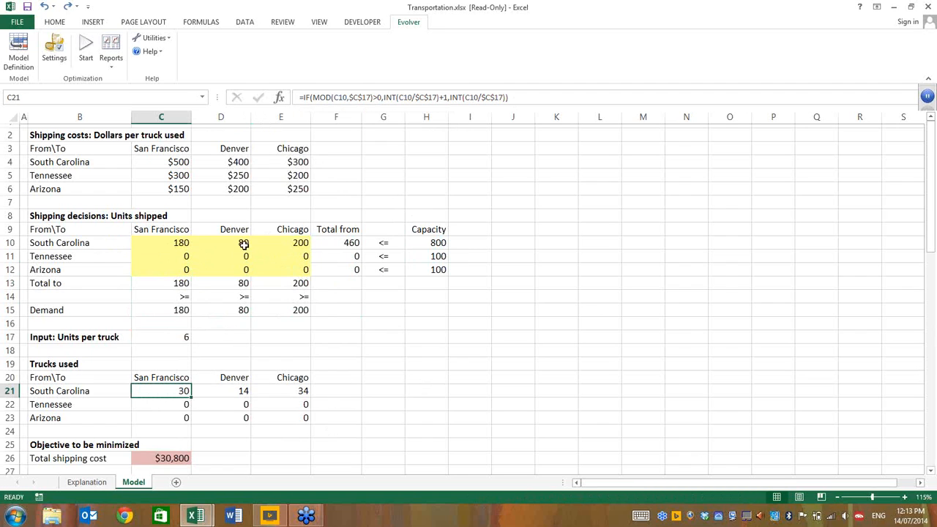
Step: Examine how the total shipping cost in C26 combines the costs per truck with the trucks used
left_click(171, 457)
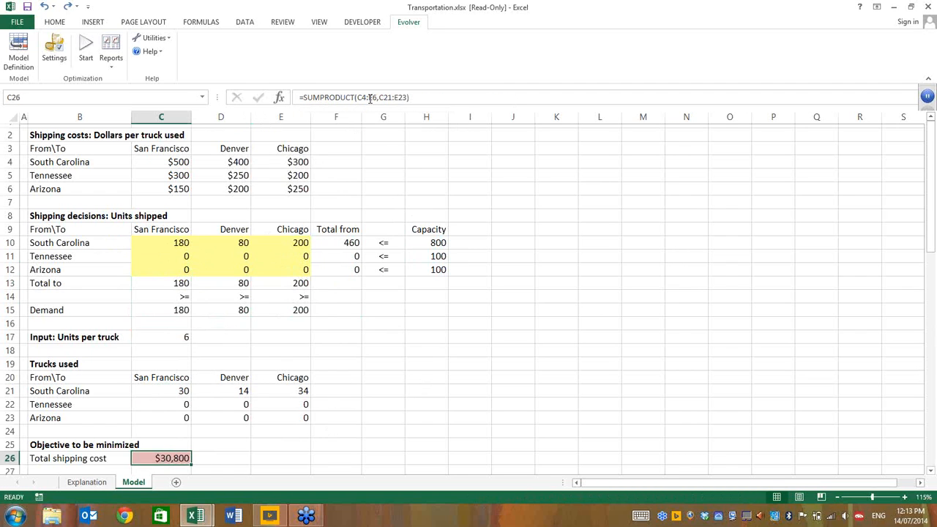
left_click(370, 98)
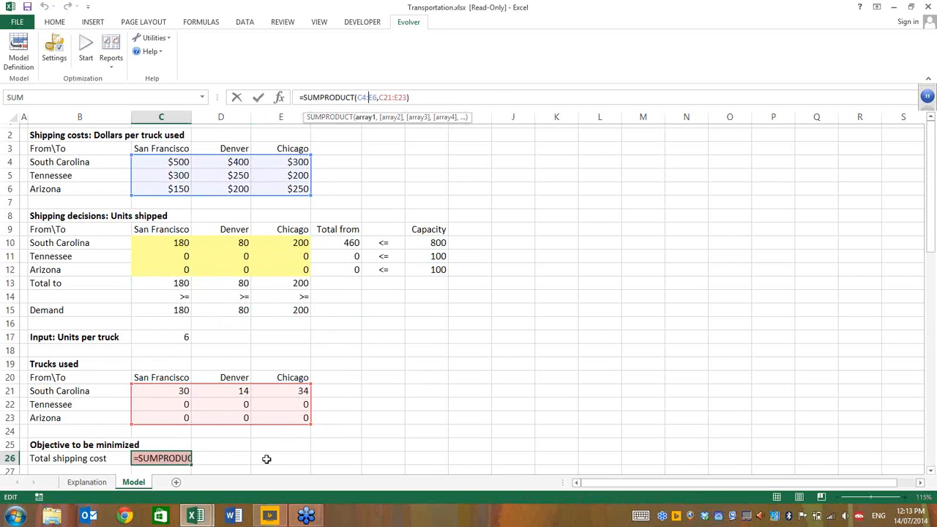
key("Return")
left_click(217, 456)
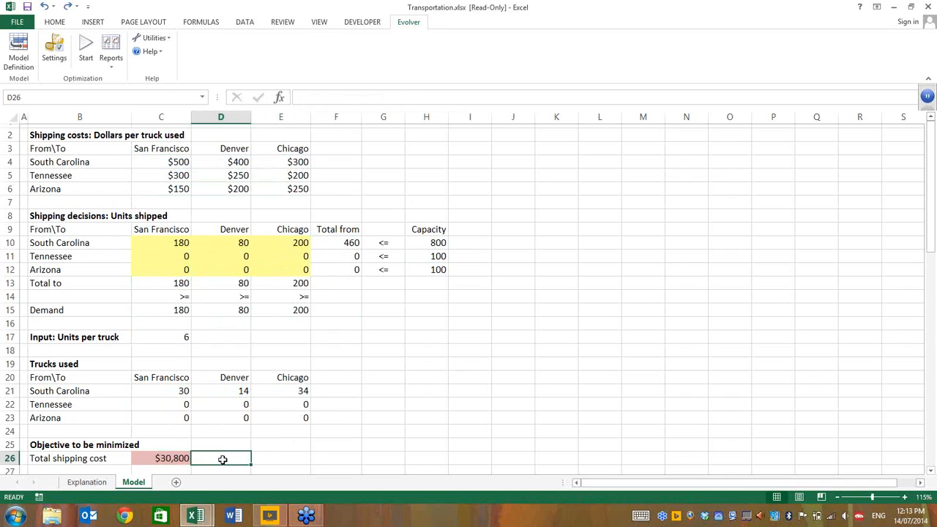
left_click(318, 348)
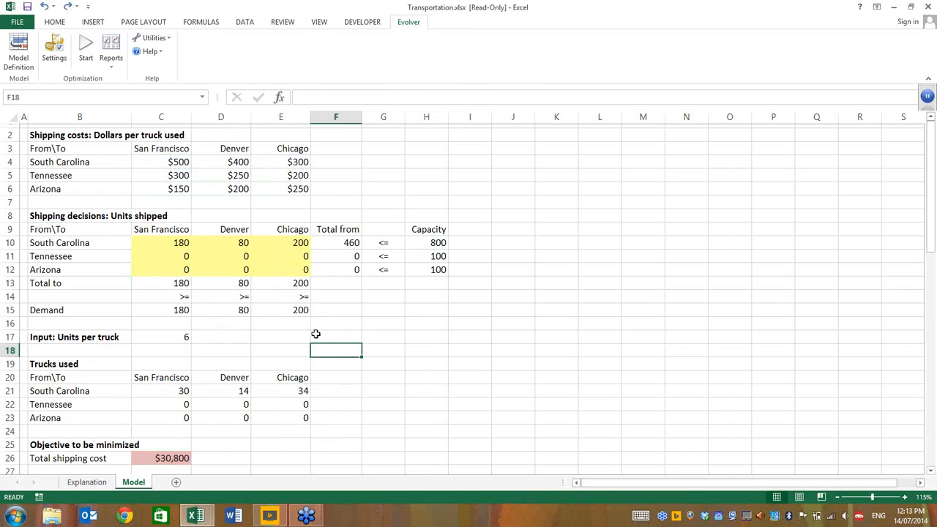
left_click(291, 282)
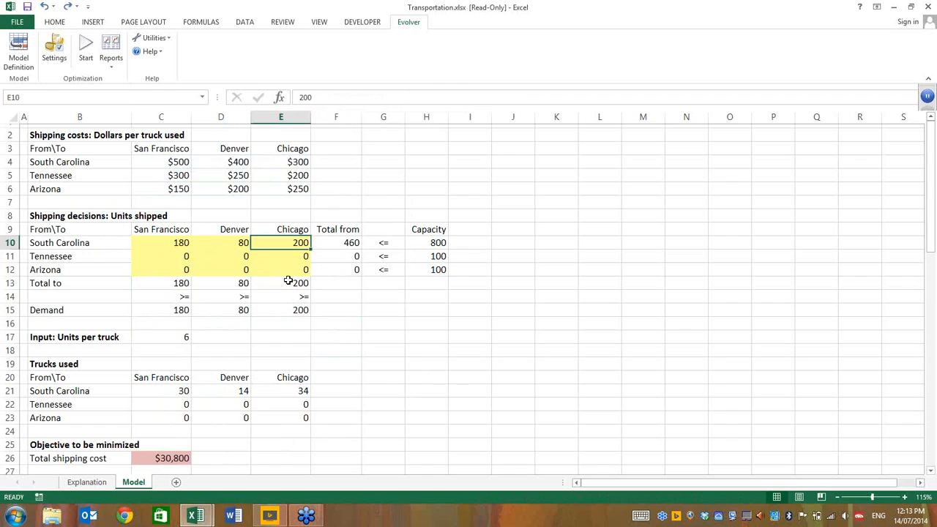
left_click(350, 322)
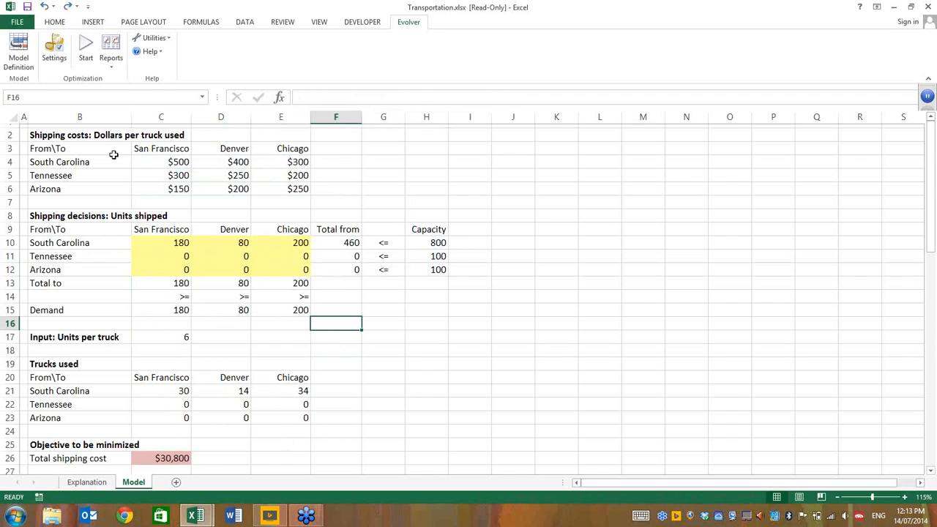
Step: Open Evolver's model definition and review the optimization goal choices, keeping Minimum for cell C26
left_click(19, 51)
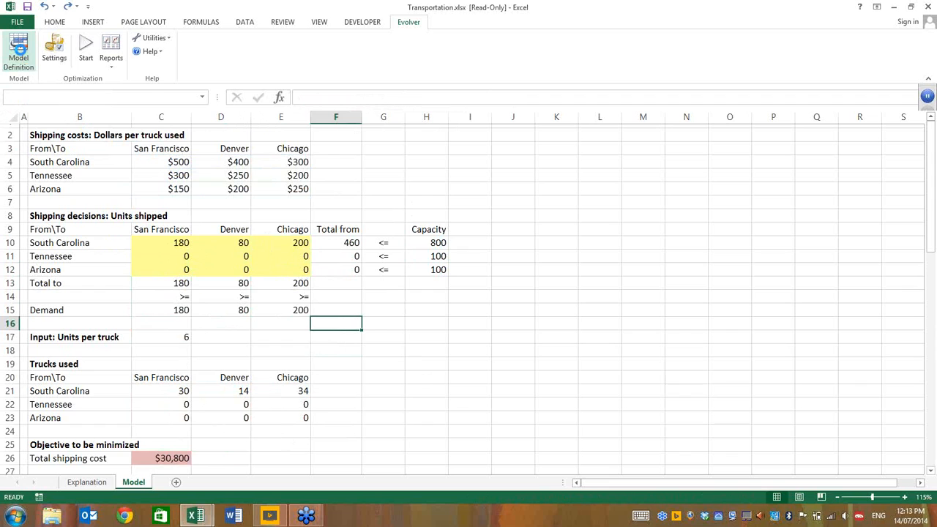
left_click_drag(395, 124, 550, 134)
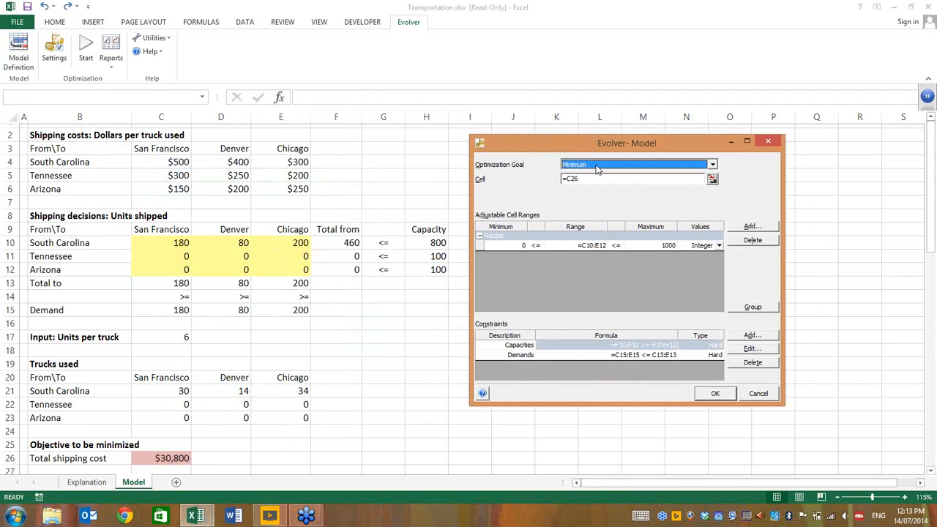
left_click(597, 165)
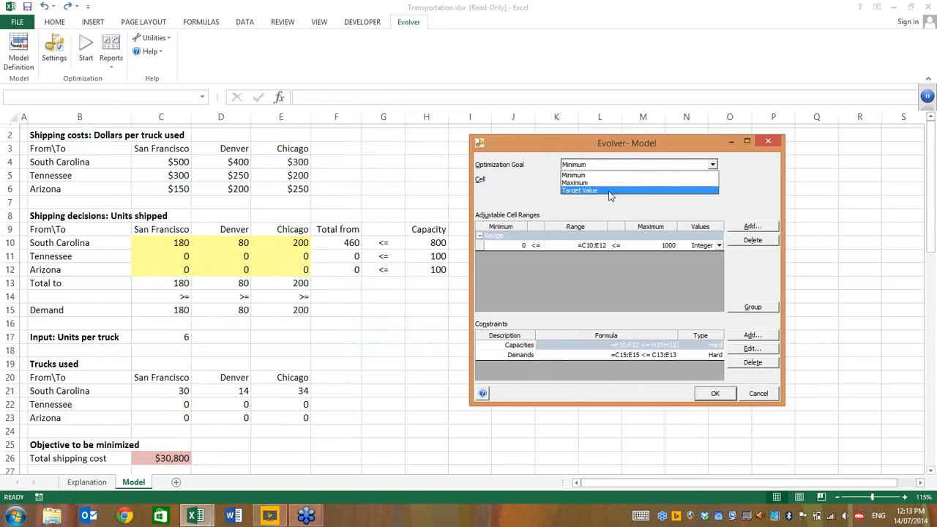
left_click(590, 175)
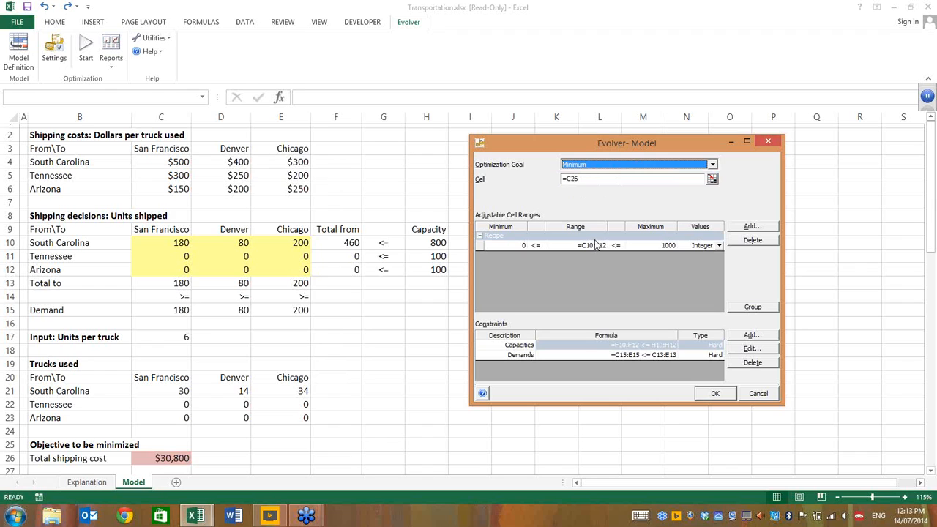
Step: Check which worksheet cells the adjustable range C10:E12 covers, leaving the range as defined
left_click(585, 249)
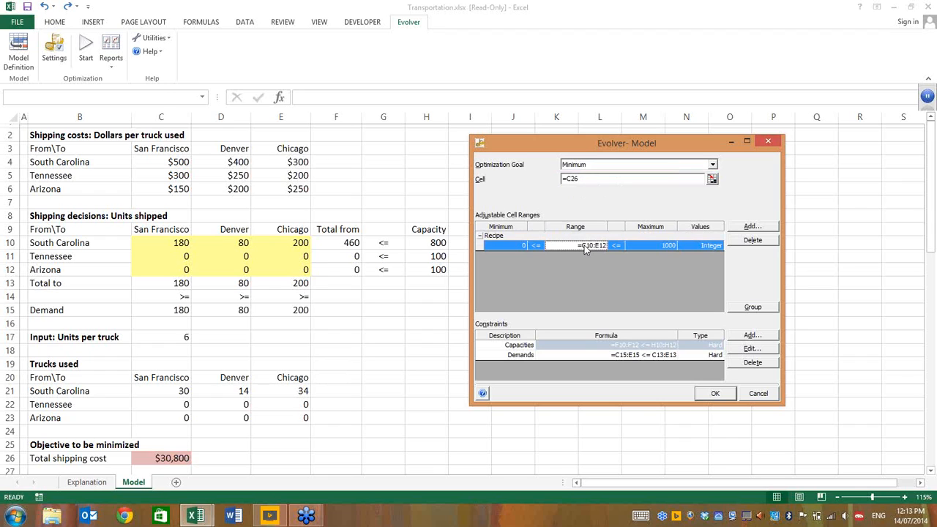
left_click(581, 247)
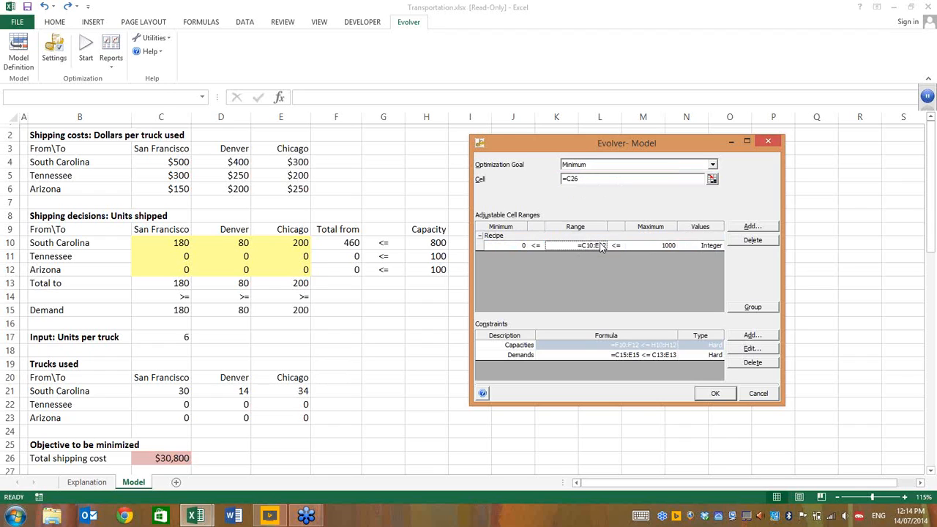
left_click(603, 247)
left_click(730, 157)
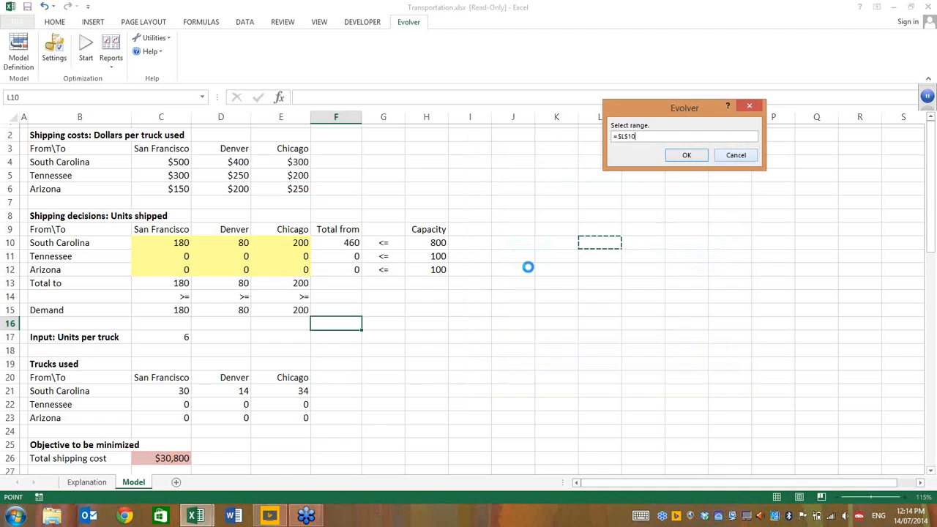
left_click(602, 246)
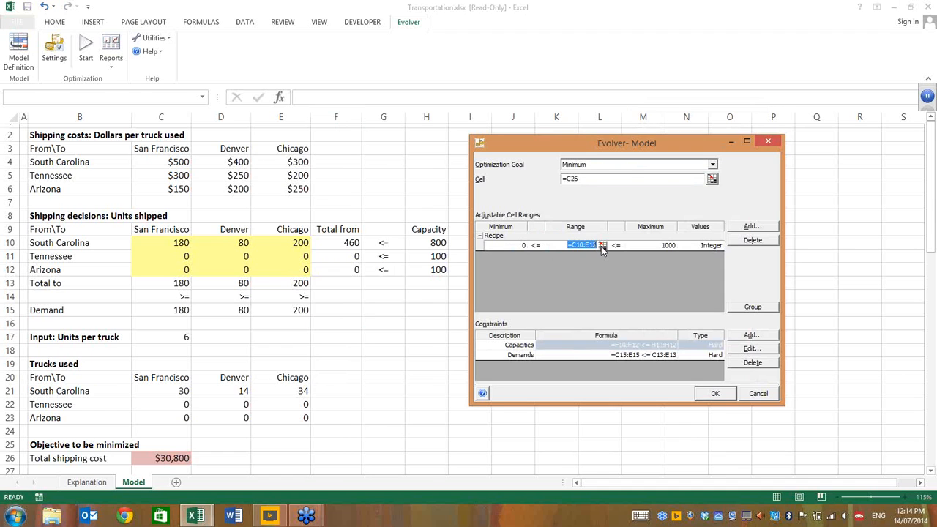
left_click(603, 247)
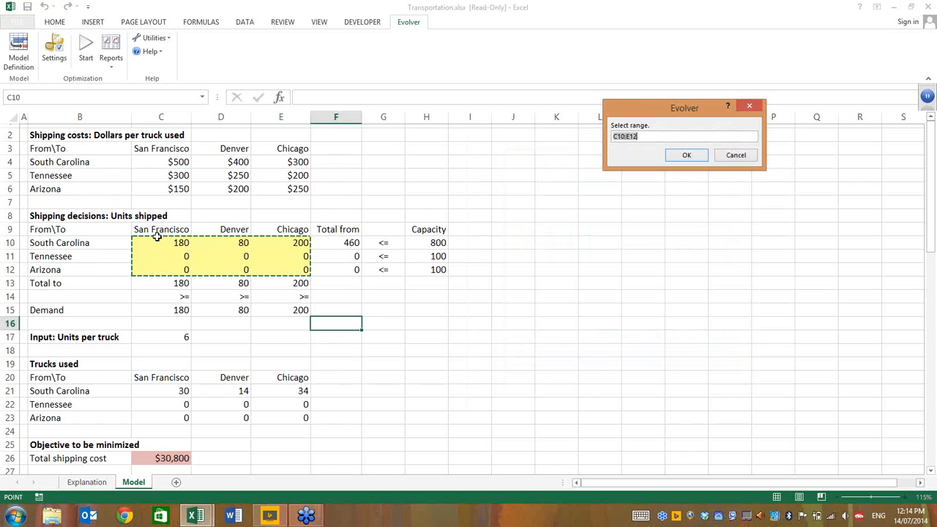
left_click(735, 155)
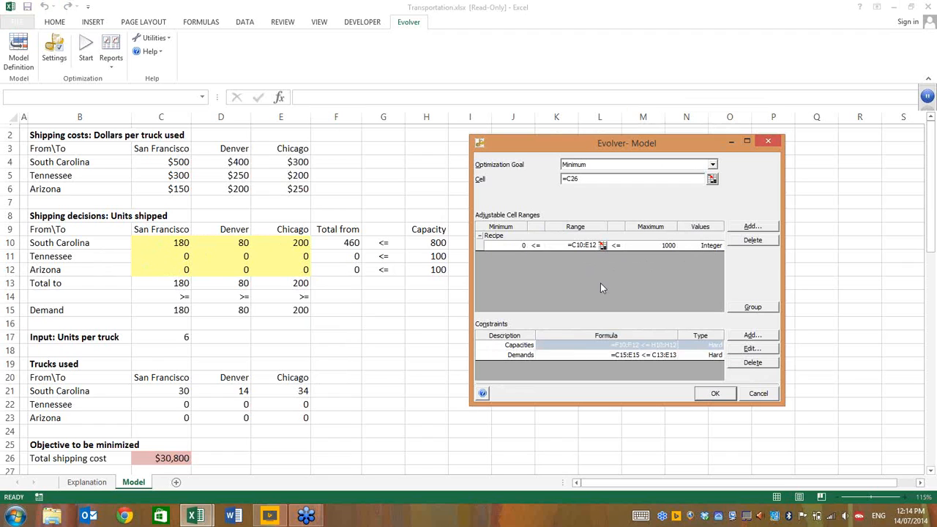
Step: Review the adjustable range's minimum, maximum and value type options, keeping Integer
left_click(513, 246)
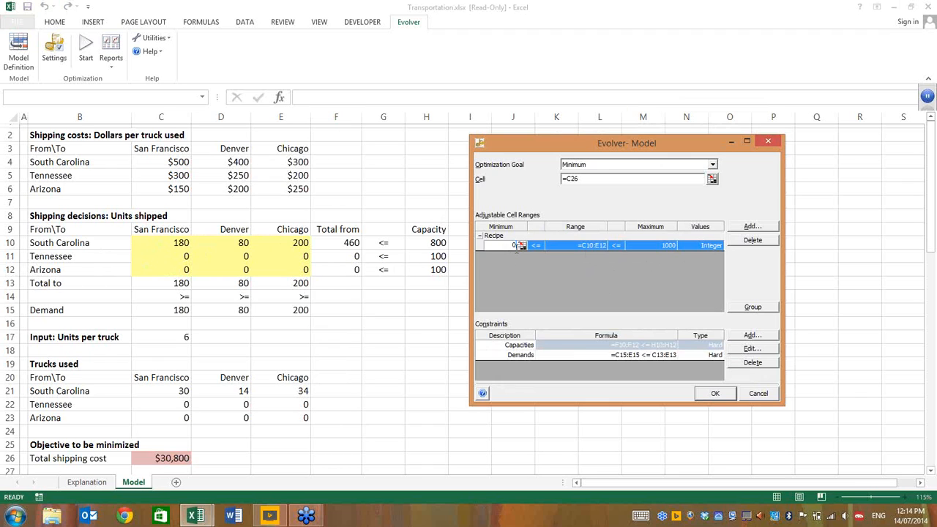
left_click(661, 247)
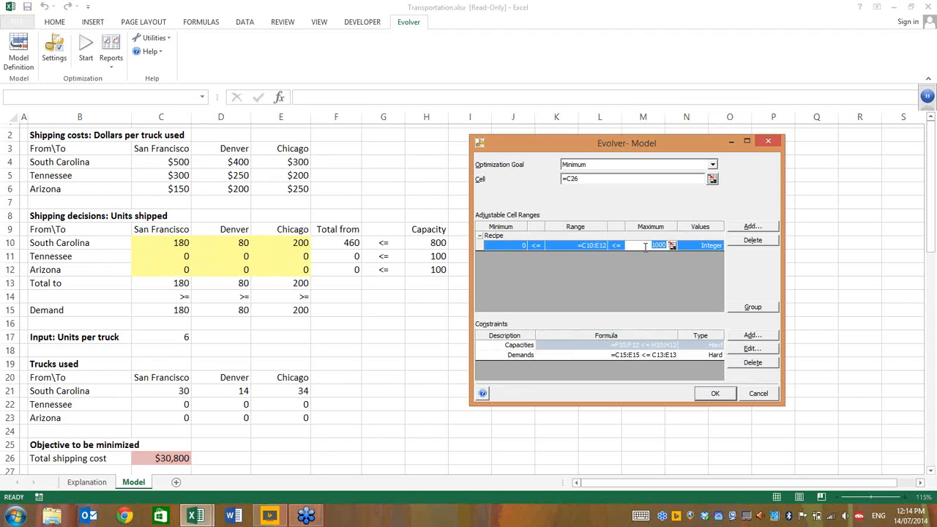
left_click(692, 245)
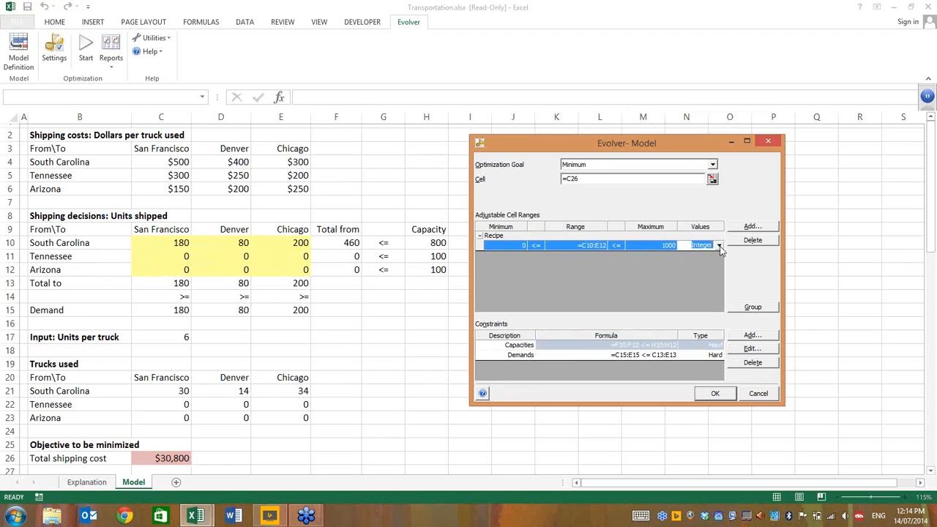
left_click(720, 246)
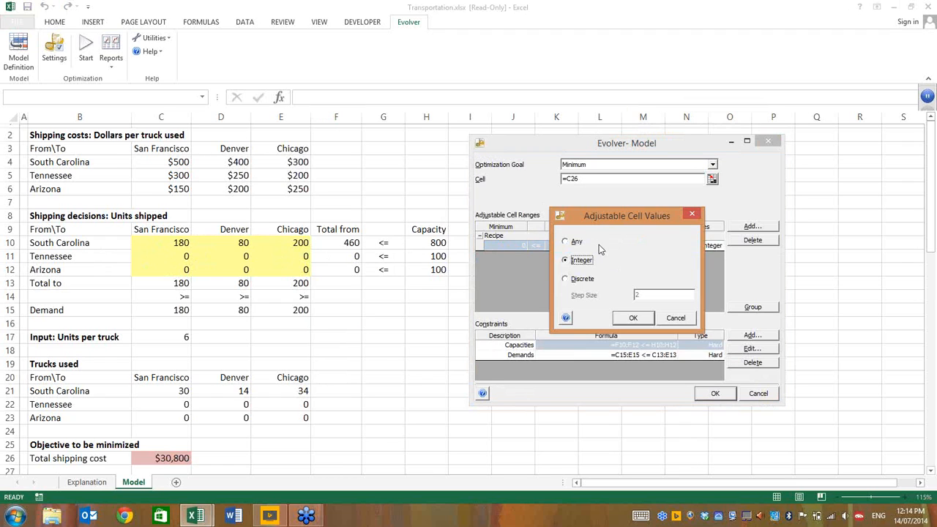
left_click(575, 242)
left_click(578, 262)
left_click(633, 318)
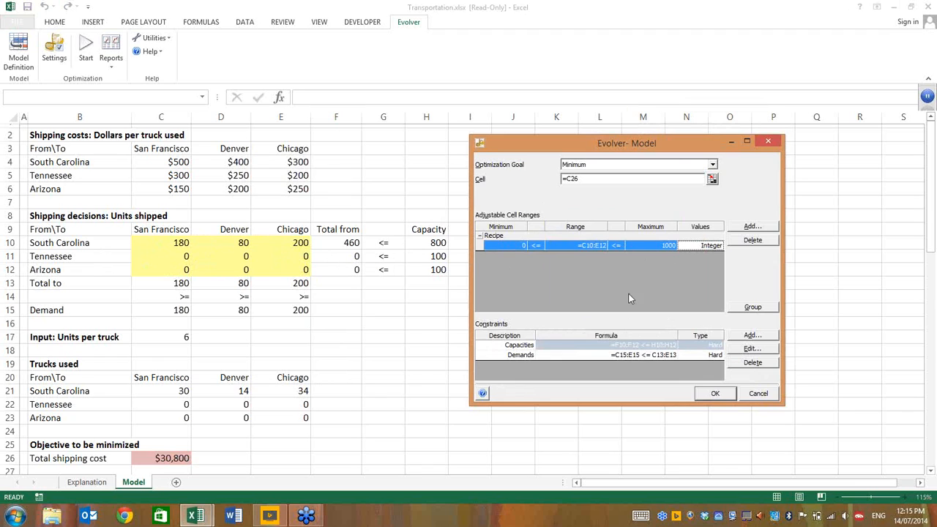
Step: Review the Capacities constraint's settings, including its type, constrained range and comparison operator, and close them without changes
left_click(624, 347)
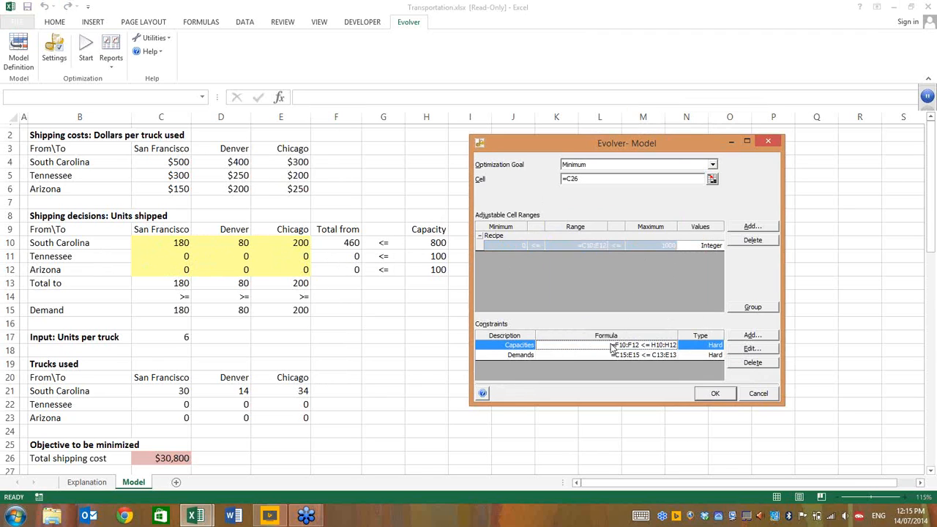
left_click(751, 350)
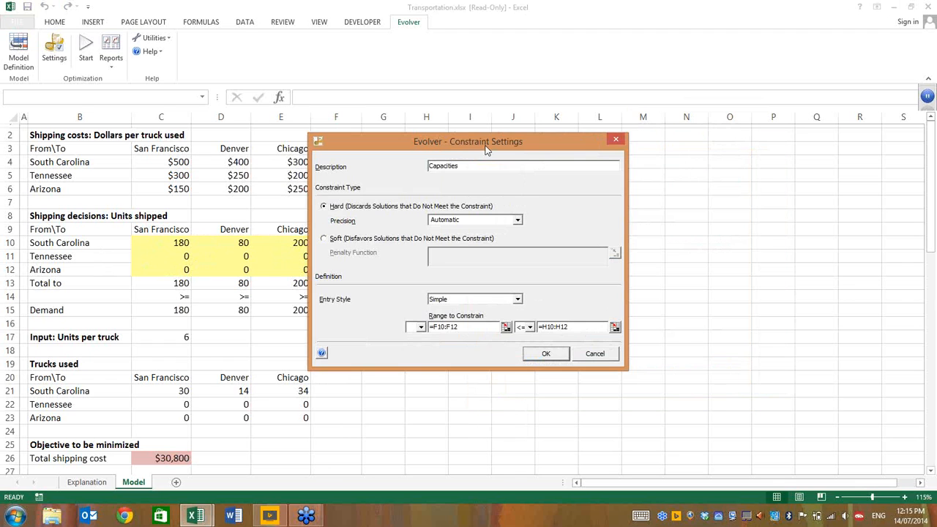
left_click_drag(597, 138, 697, 143)
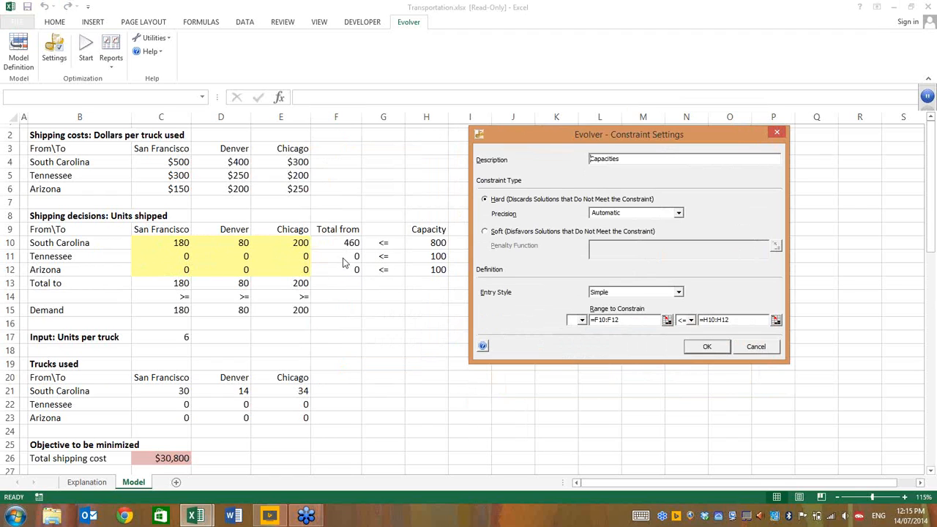
left_click(691, 322)
left_click(693, 326)
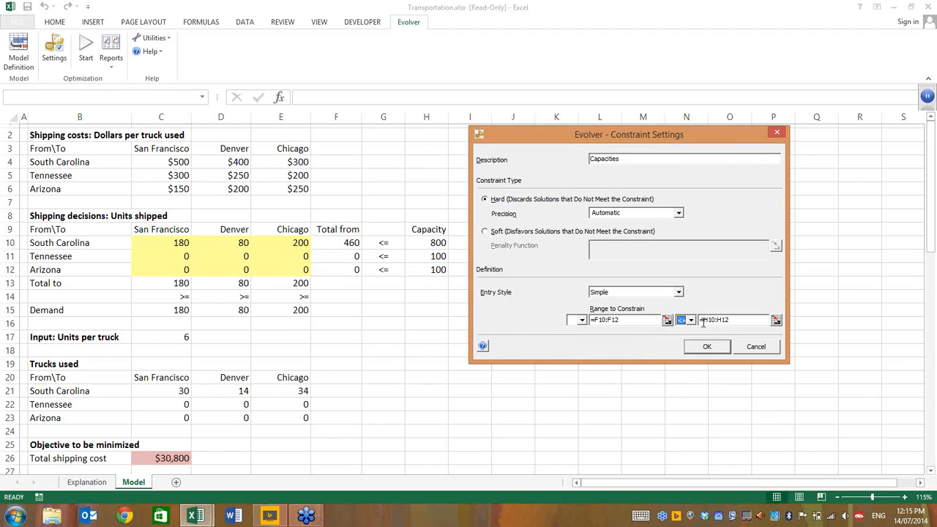
left_click(758, 350)
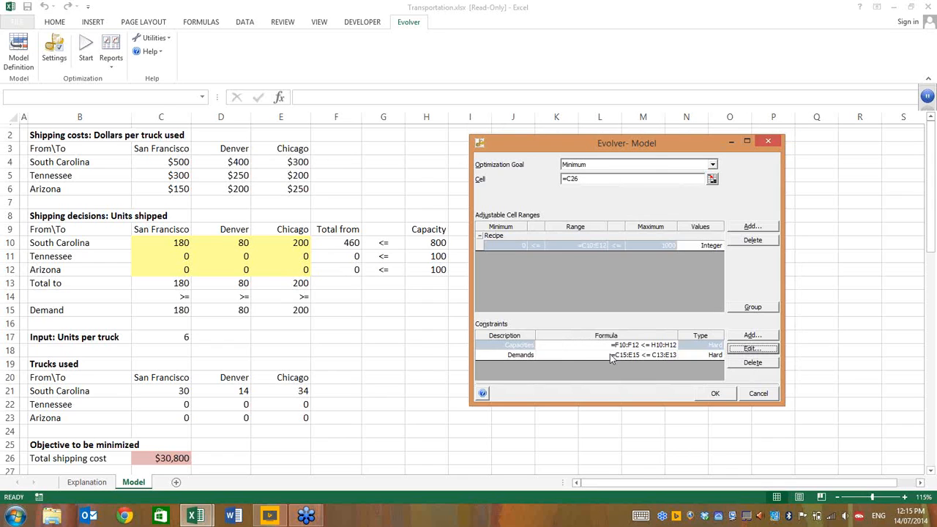
Step: Review the Demands constraint, close the model definition without changes, and compare the constraint with the worksheet's demand row
left_click(578, 356)
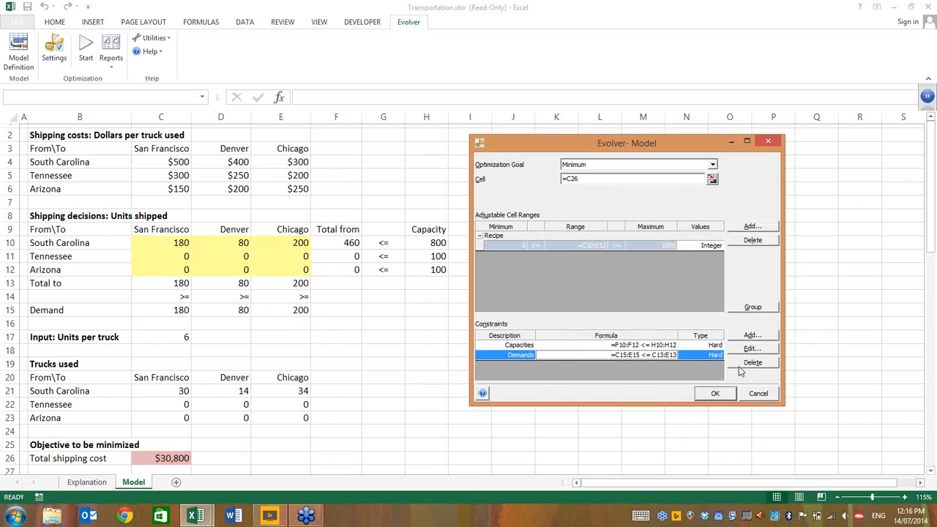
left_click(759, 393)
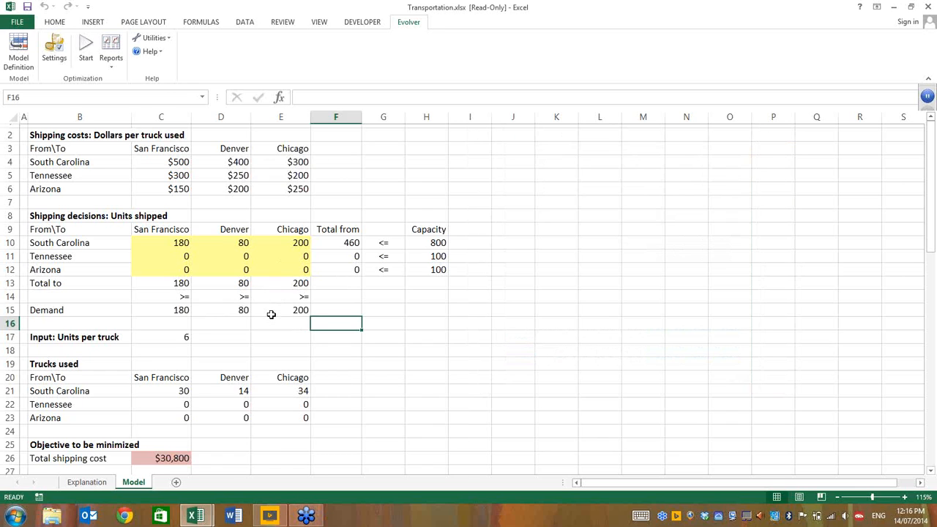
left_click(219, 310)
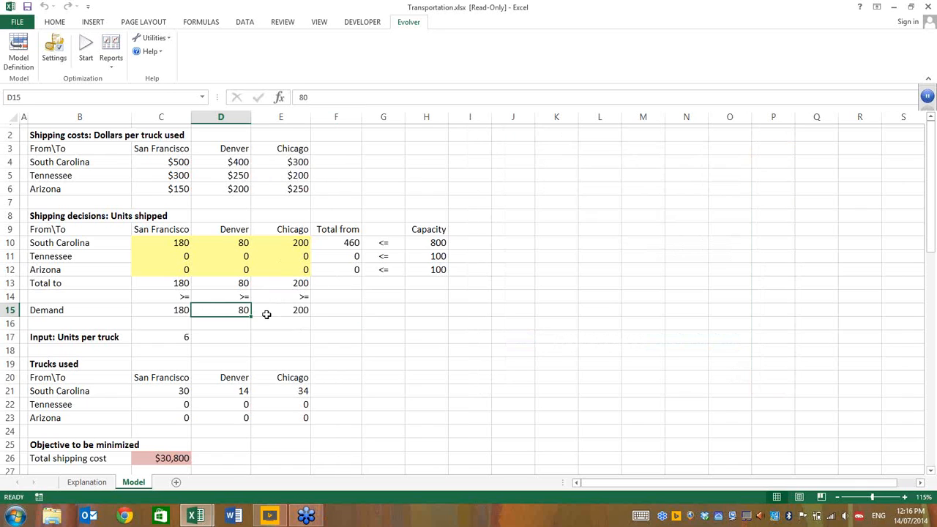
left_click_drag(383, 300, 383, 311)
left_click(373, 296)
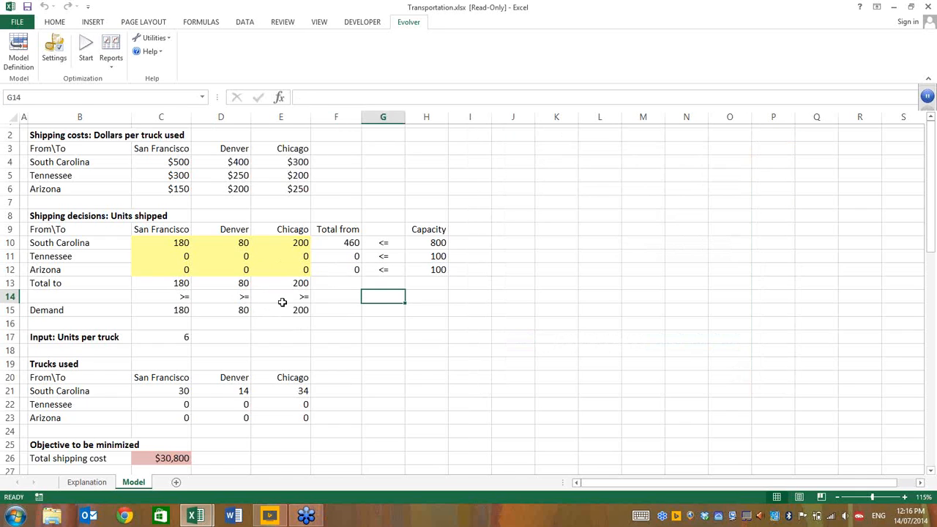
Step: Review the optimization runtime settings, toggling the Progress stopping condition off and on and checking its maximum change and number of trials
left_click(55, 50)
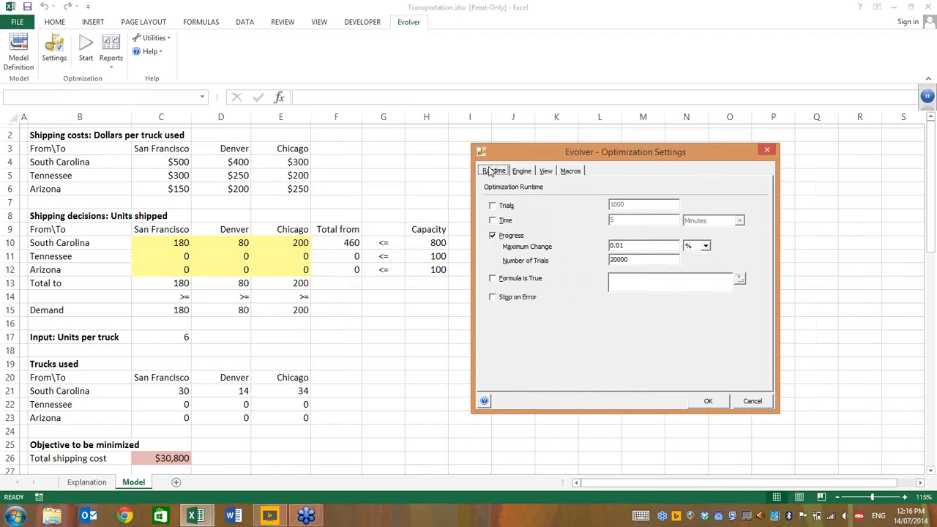
left_click(494, 236)
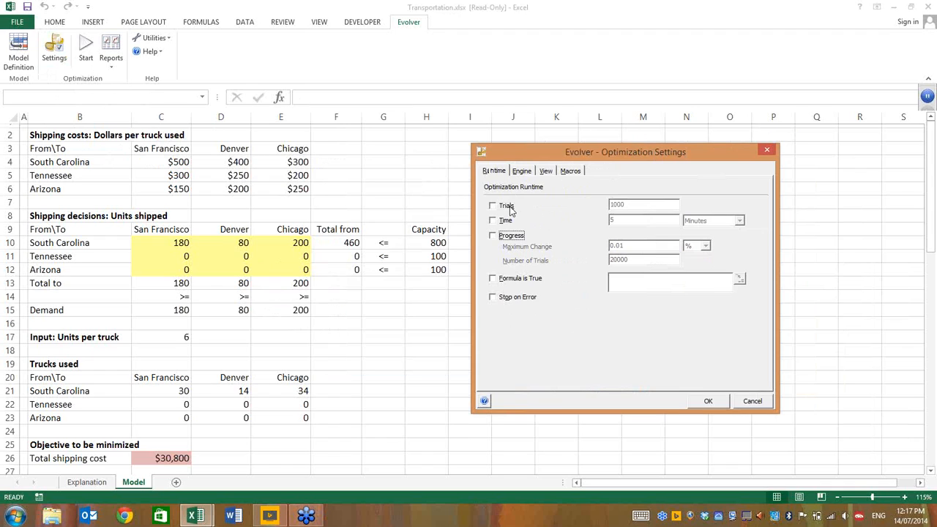
left_click(516, 234)
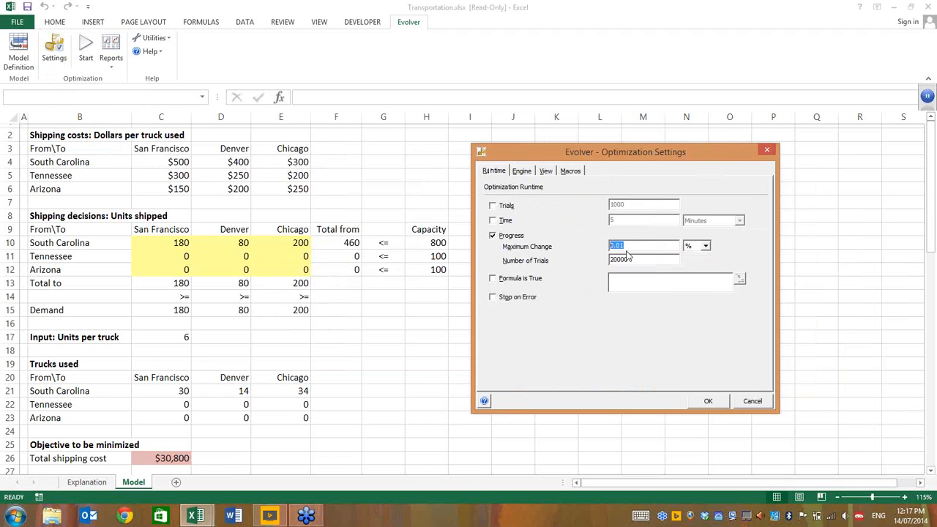
left_click_drag(643, 259, 602, 260)
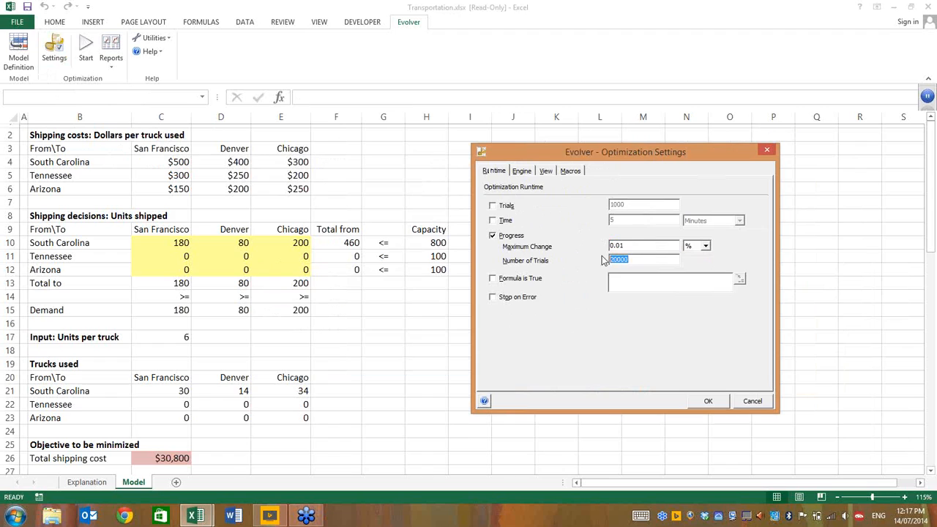
left_click(642, 258)
Step: Compare the Automatic and Manual optimization modes, including the Genetic Algorithm and OptQuest engines, and close the optimization settings without changes
left_click(522, 171)
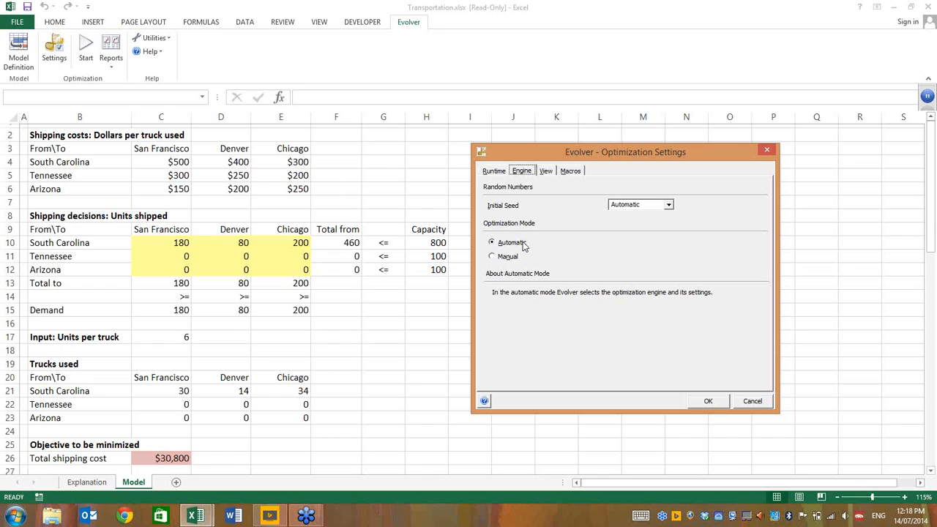
left_click(508, 257)
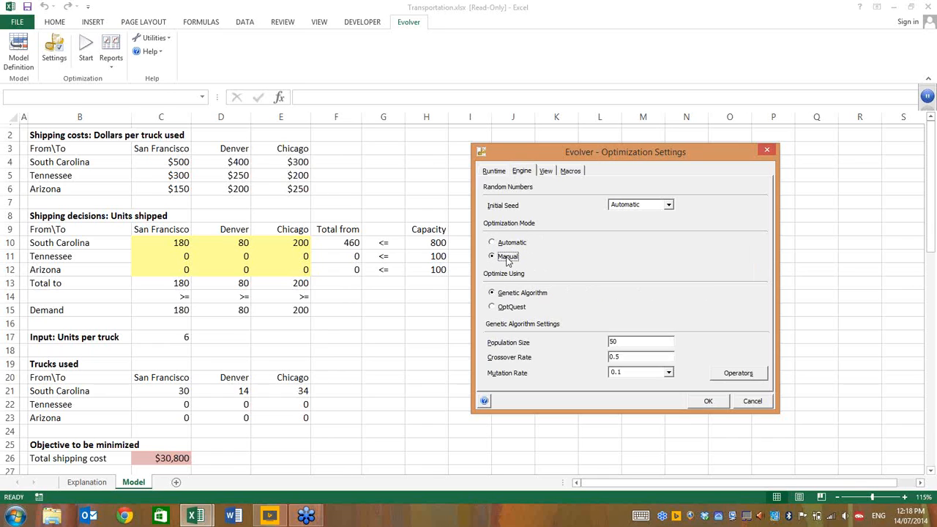
left_click(507, 310)
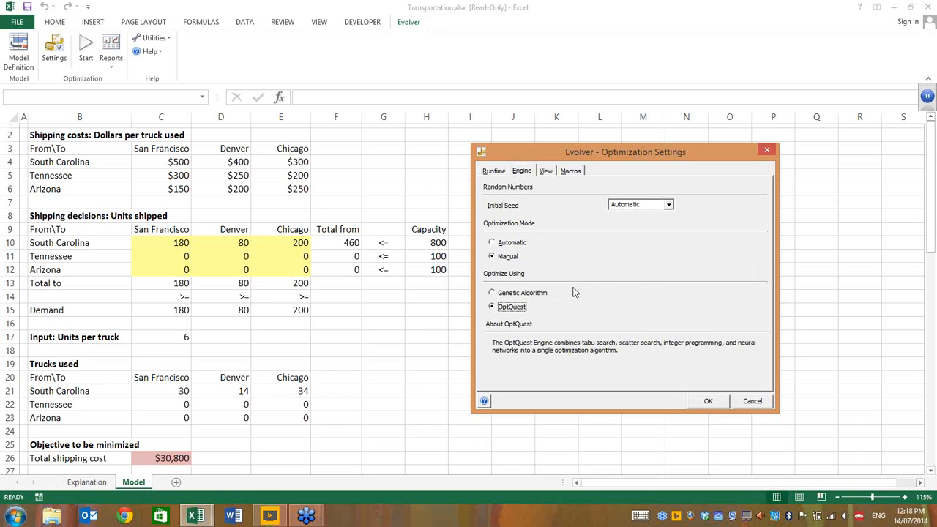
left_click(511, 244)
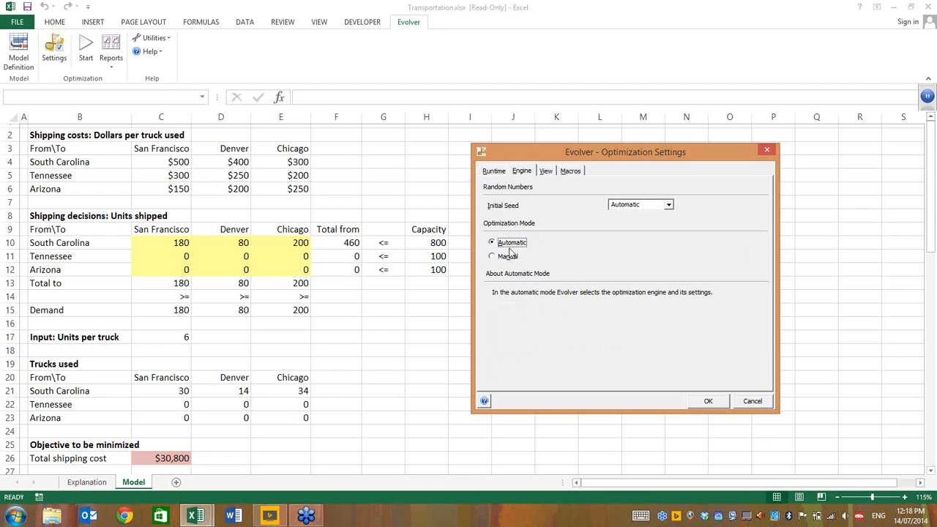
left_click(508, 257)
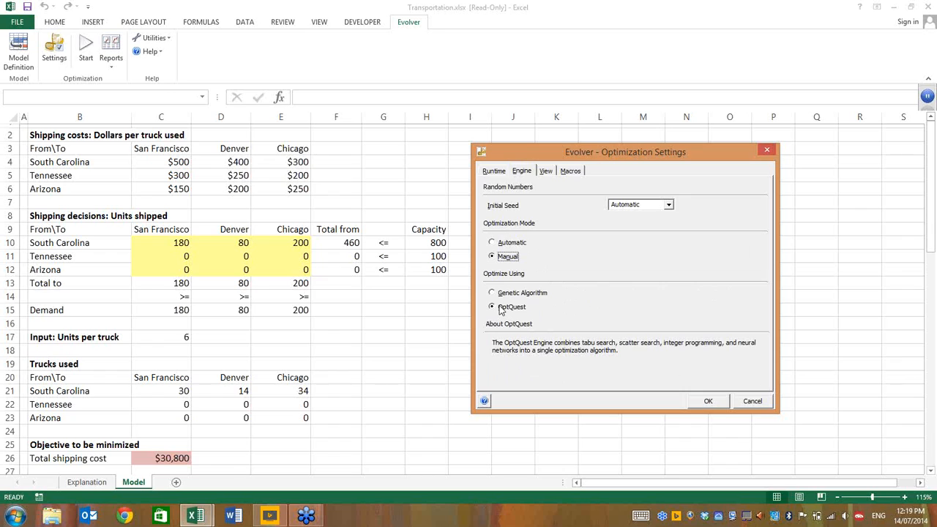
left_click(491, 243)
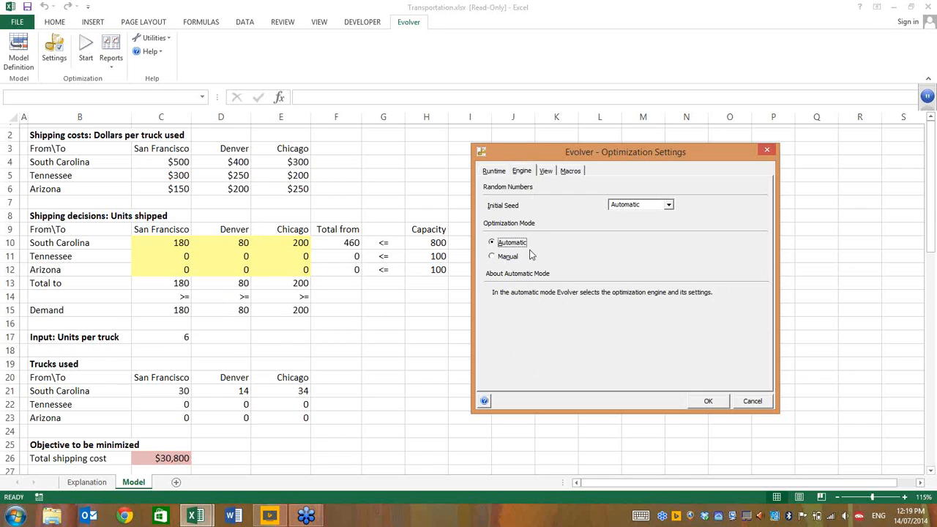
left_click(766, 401)
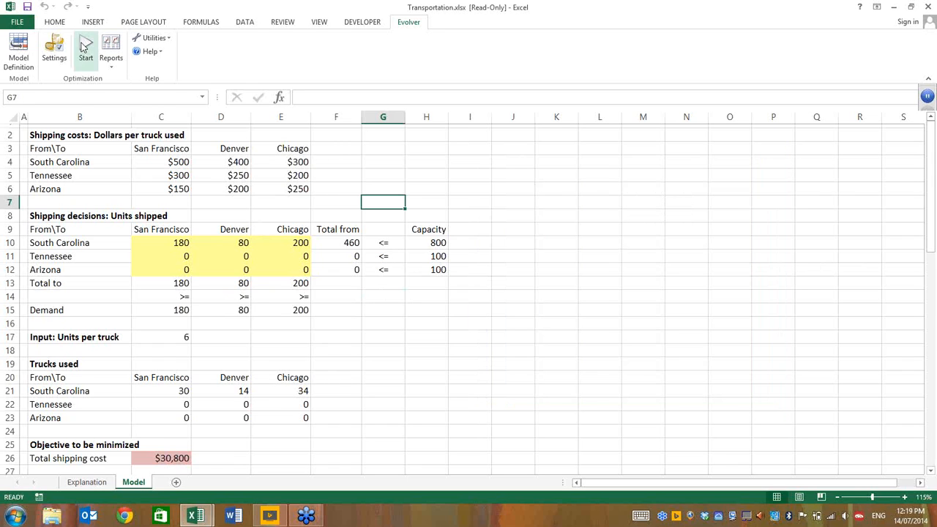
Step: Run the shipping cost optimization, monitor its progress in the Evolver Watcher, and stop the run
left_click(85, 46)
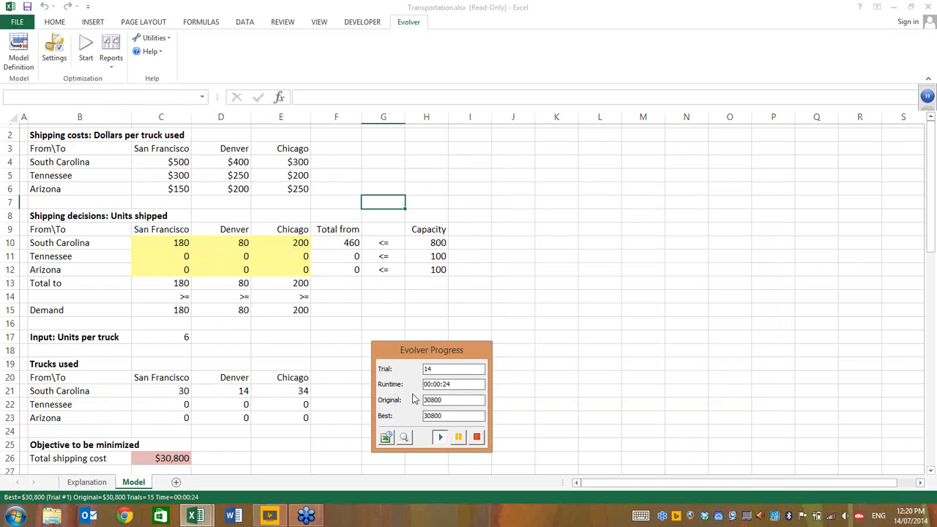
left_click(400, 436)
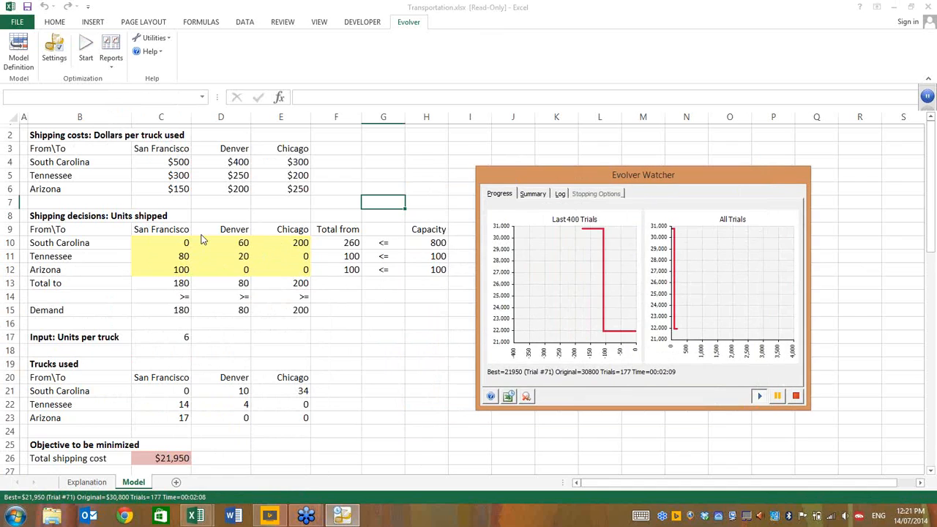
left_click(796, 397)
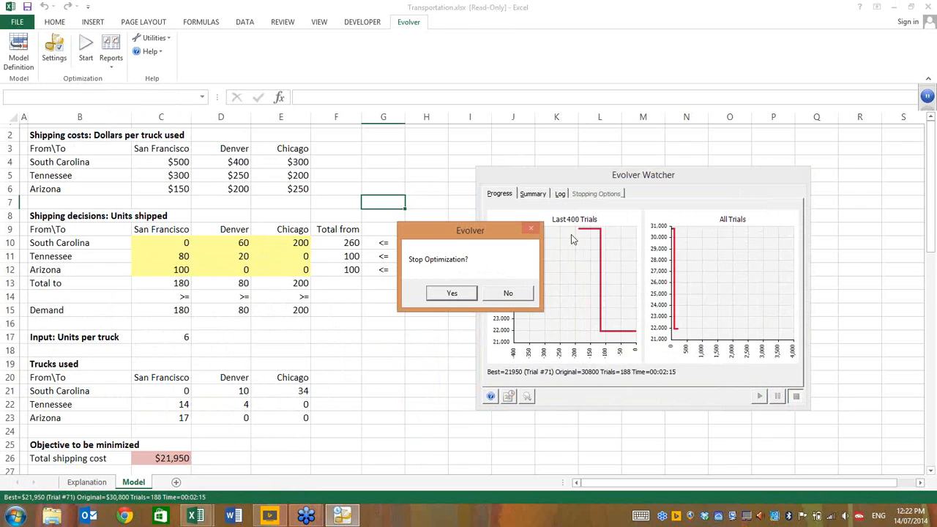
left_click(452, 293)
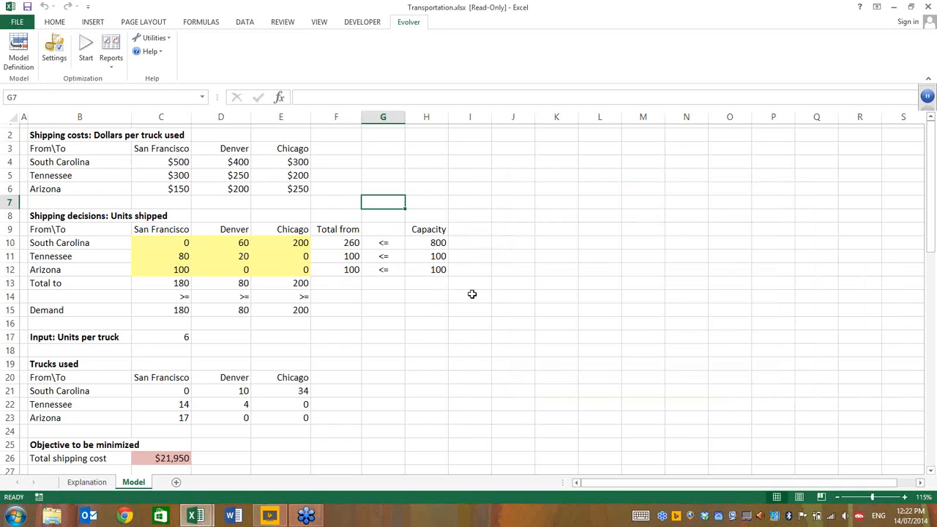
Step: Check the optimized total shipping cost and compare the shipped units with the demand row and the capacity limits
left_click(541, 187)
left_click(193, 458)
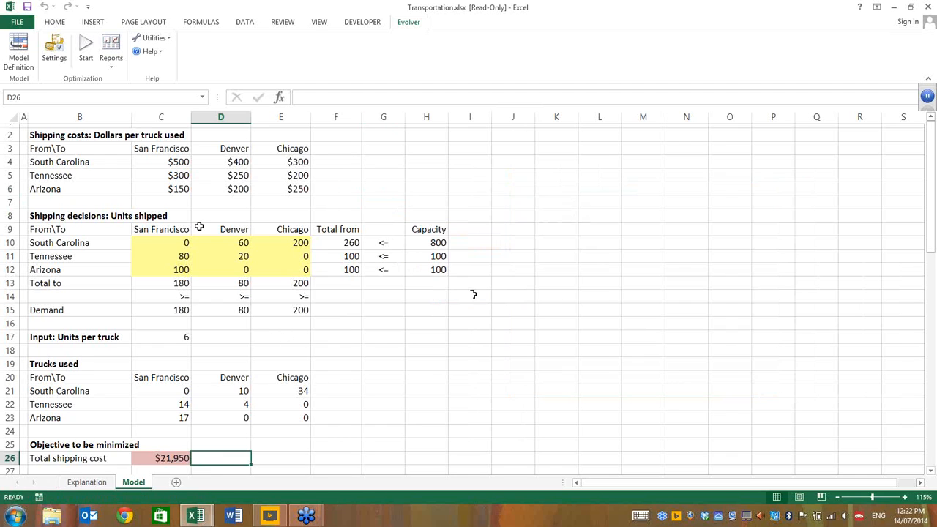
left_click(177, 313)
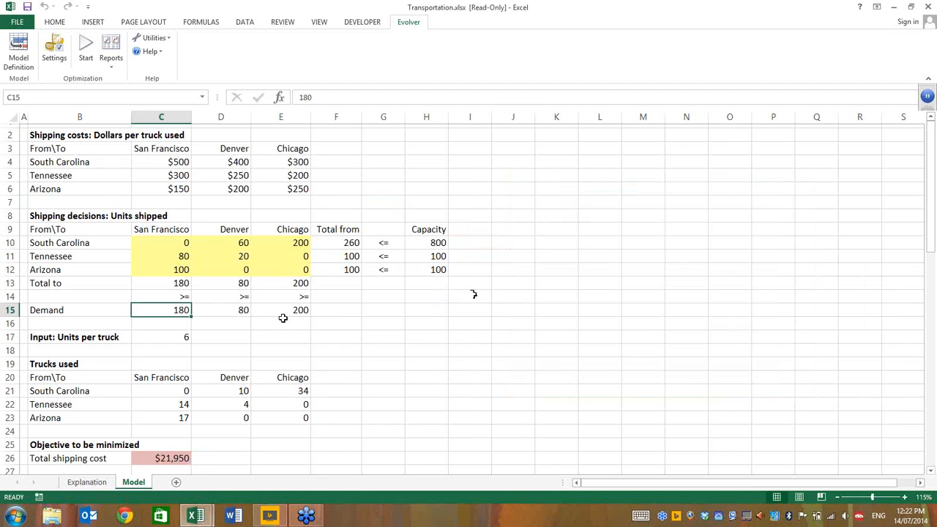
left_click_drag(283, 318, 284, 311)
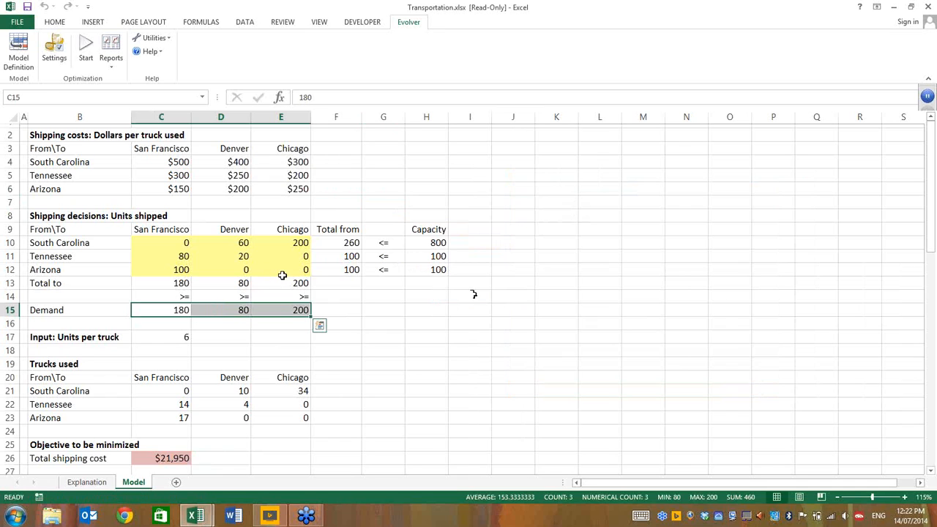
left_click_drag(421, 243, 343, 268)
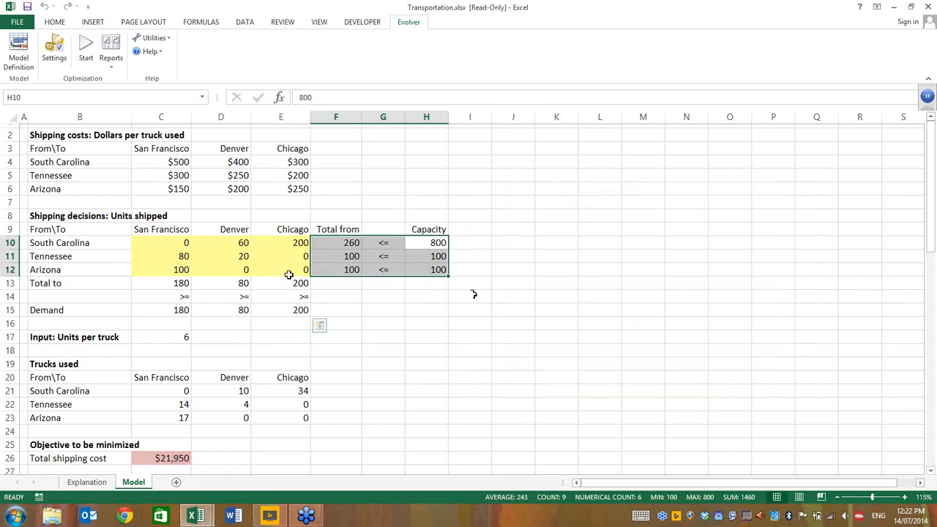
left_click(383, 309)
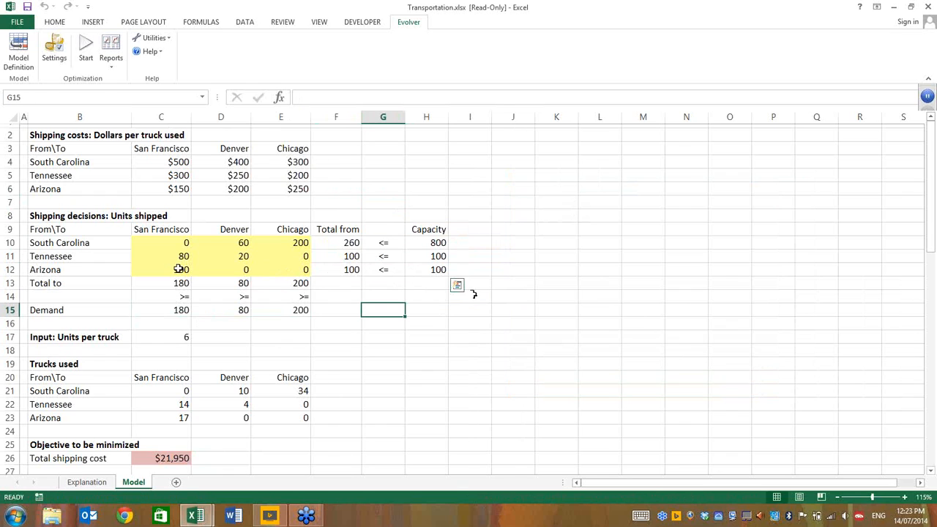
left_click(381, 324)
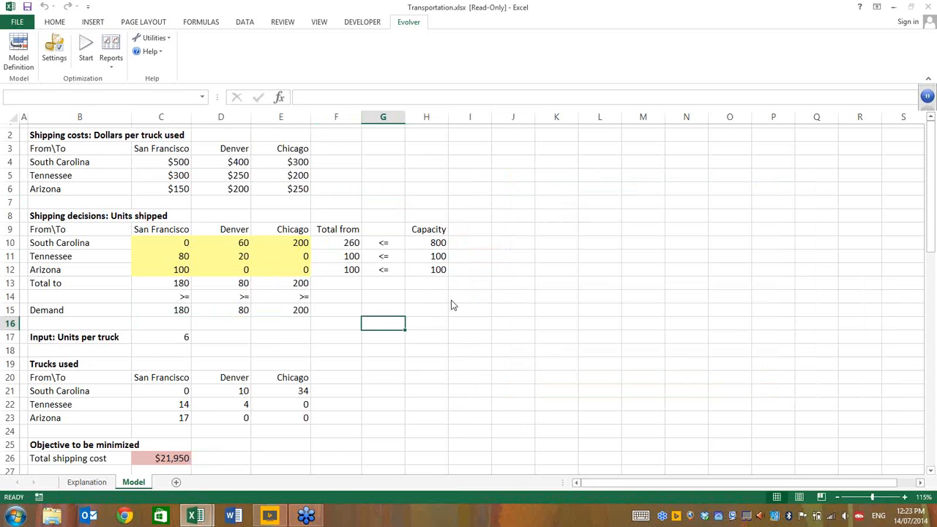
Step: Discard the optimized workbook and reopen Transportation.xlsx from the Evolver example list at its Model sheet
key("ctrl+w")
left_click(469, 269)
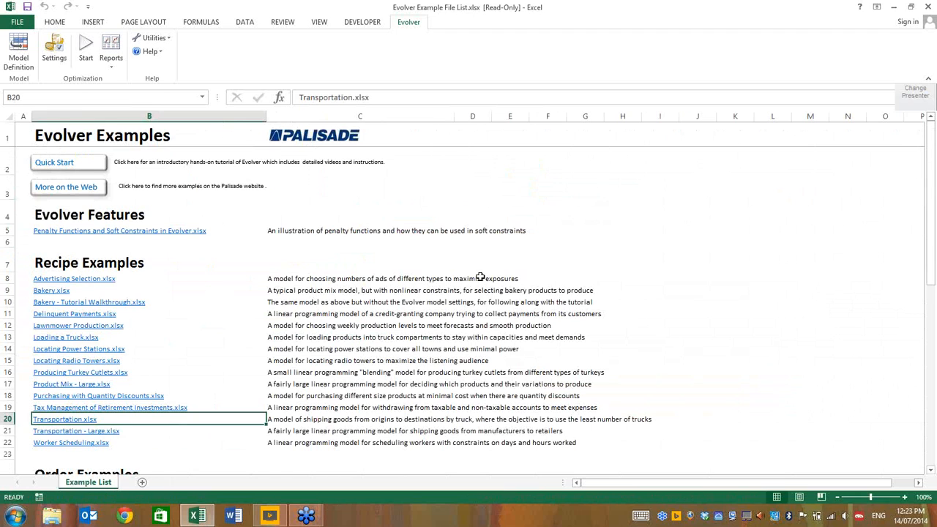
left_click(76, 425)
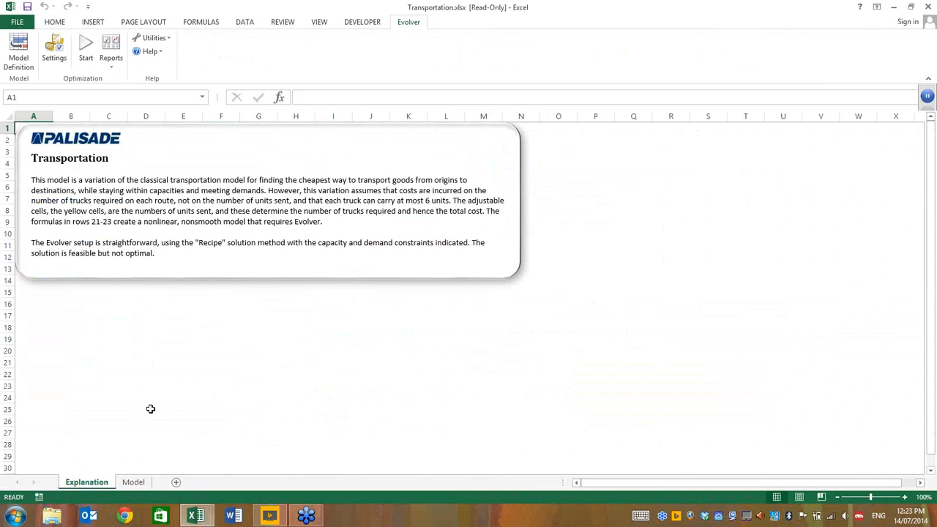
key("ctrl+Page_Down")
left_click(292, 295)
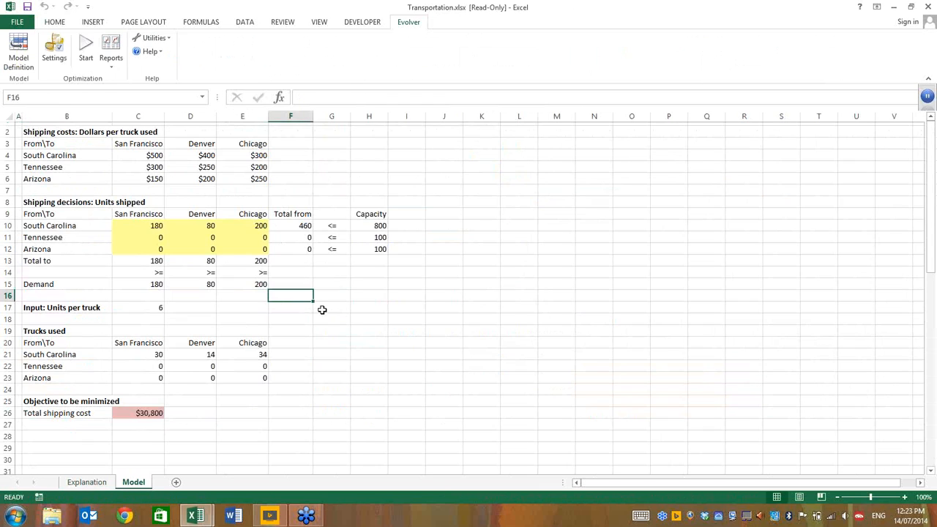
scroll(348, 304, "up", 1)
scroll(352, 304, "up", 1)
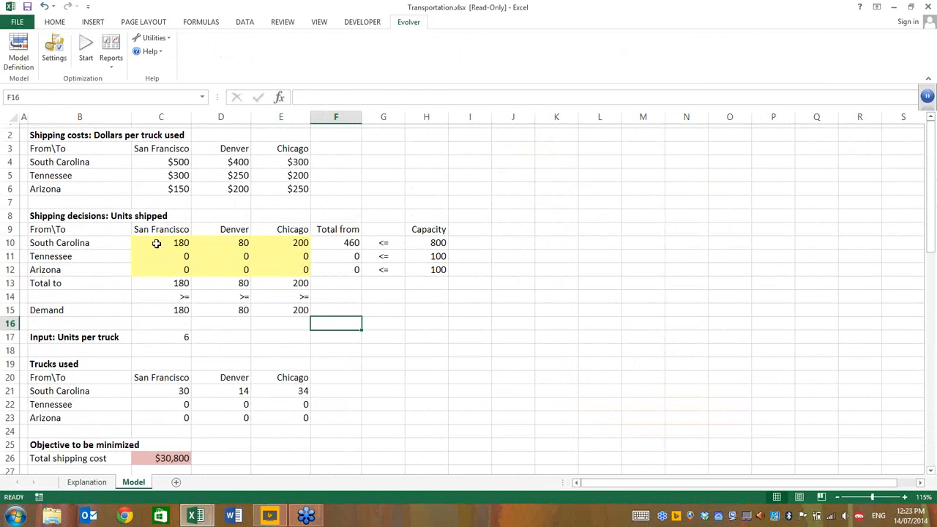
Step: Examine the original shipping decision values in the adjustable cells C10:E12, including the individual San Francisco shipments
left_click_drag(164, 243, 285, 272)
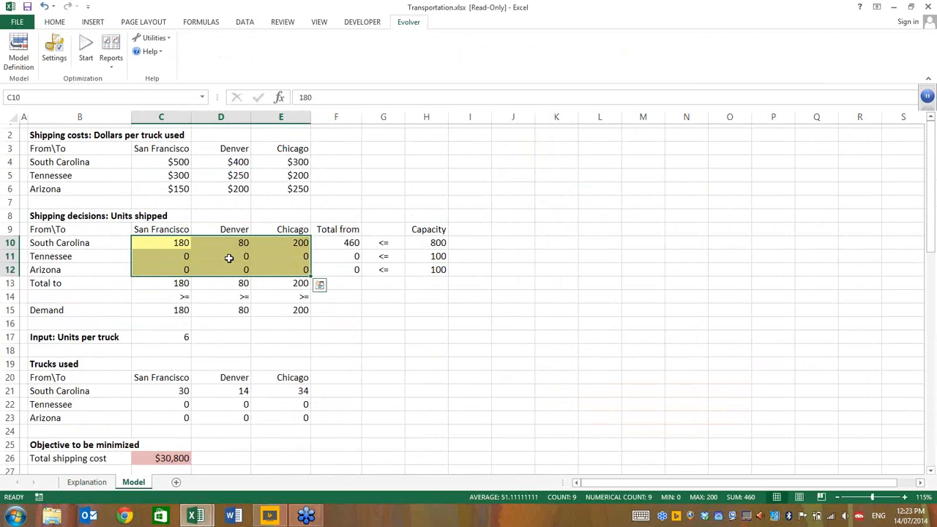
left_click(163, 248)
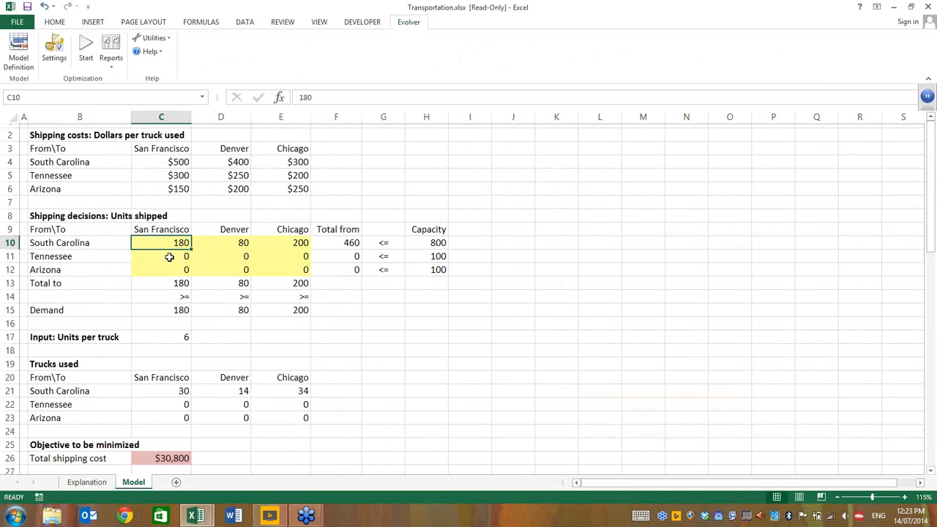
left_click(170, 256)
left_click(168, 267)
left_click(169, 255)
left_click(166, 270)
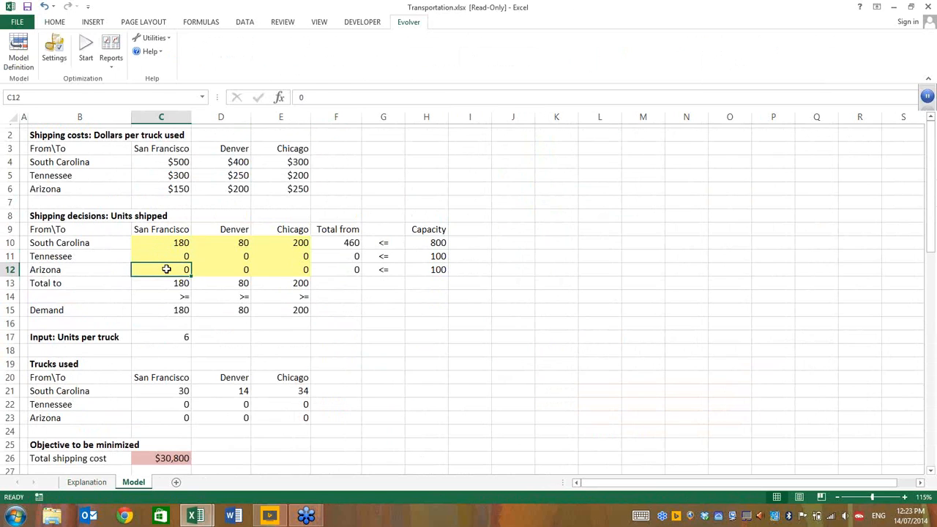
left_click_drag(152, 242, 285, 277)
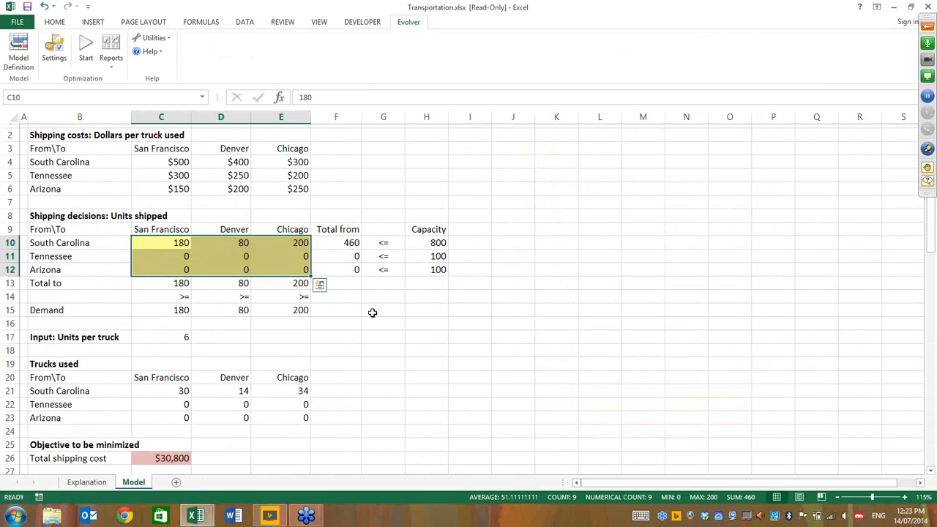
Step: Return to the Evolver example list, look through the example categories, and open Budget Allocation.xlsx from the Budget Examples
key("alt+Tab")
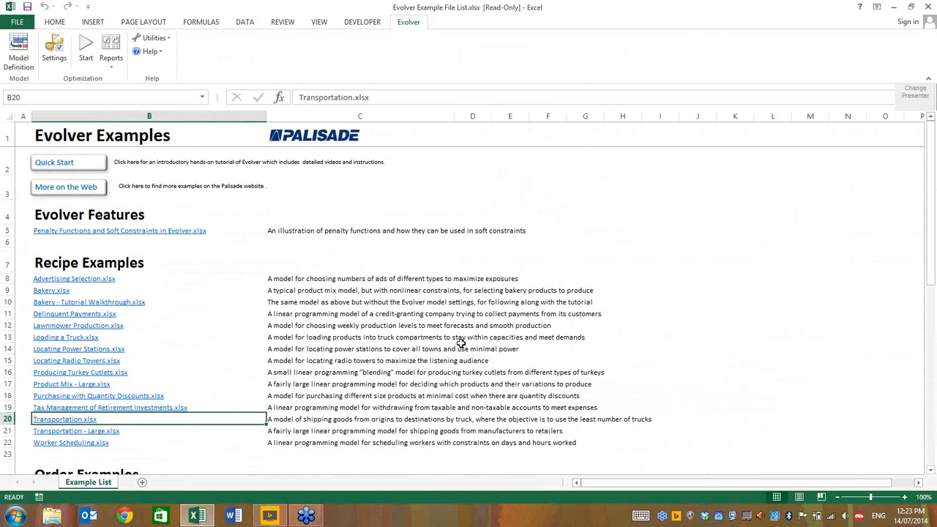
scroll(409, 325, "down", 3)
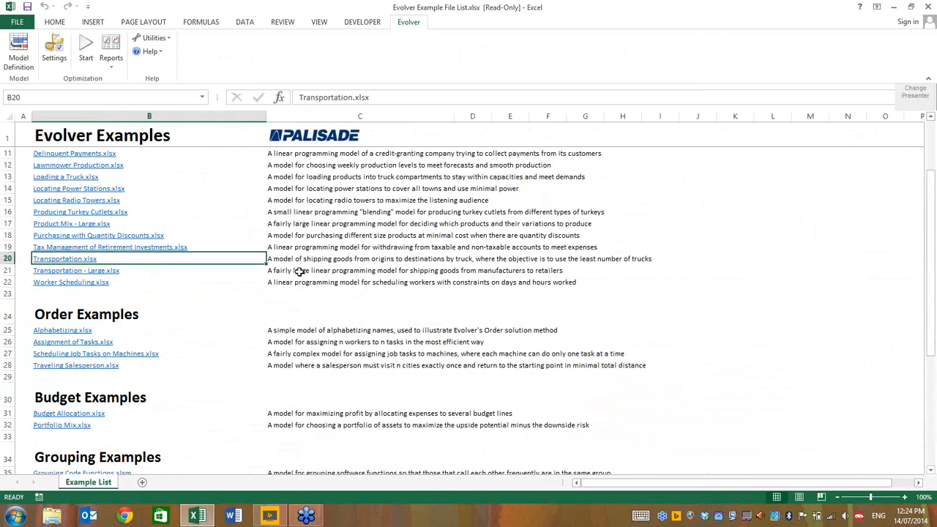
scroll(171, 249, "up", 1)
scroll(171, 249, "up", 2)
left_click(92, 261)
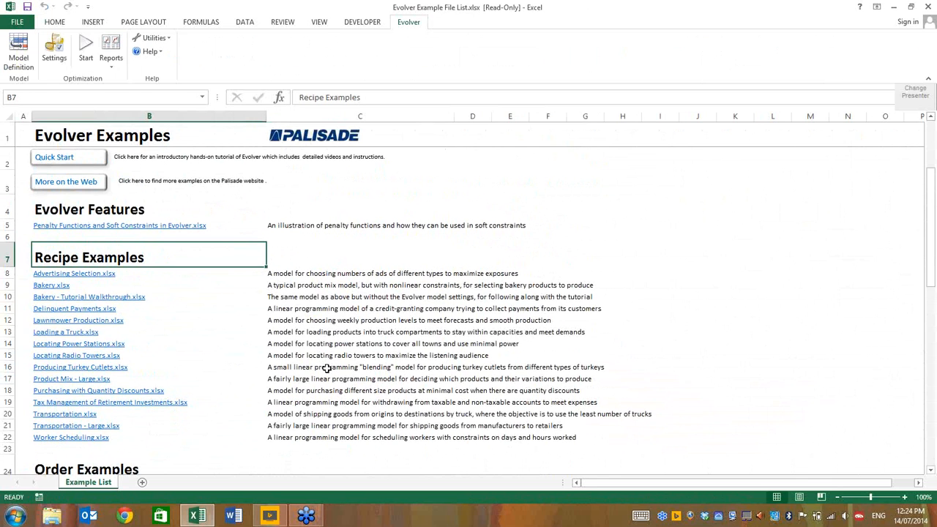
scroll(326, 368, "down", 3)
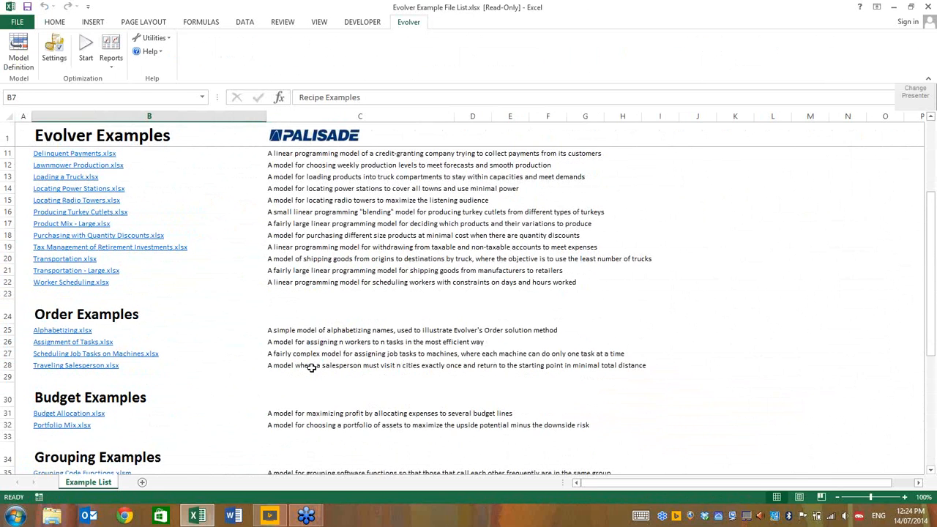
left_click(48, 398)
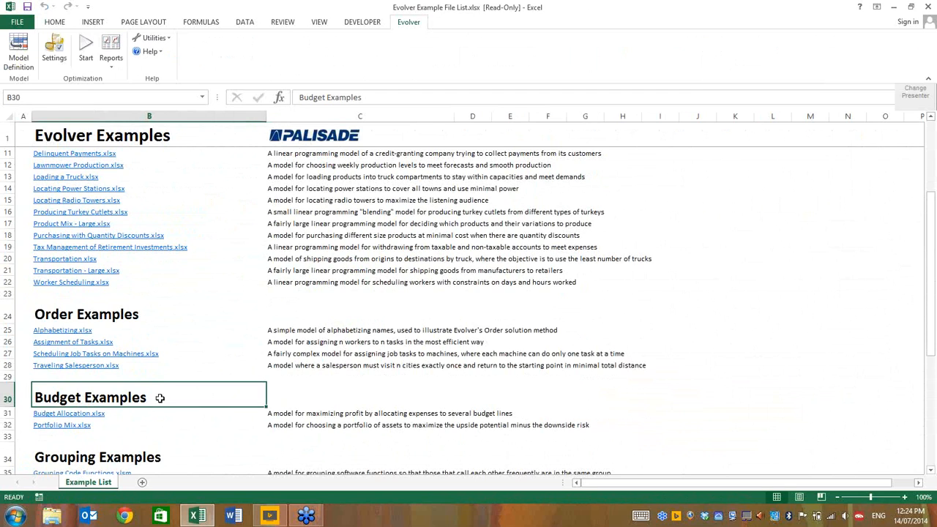
left_click(91, 417)
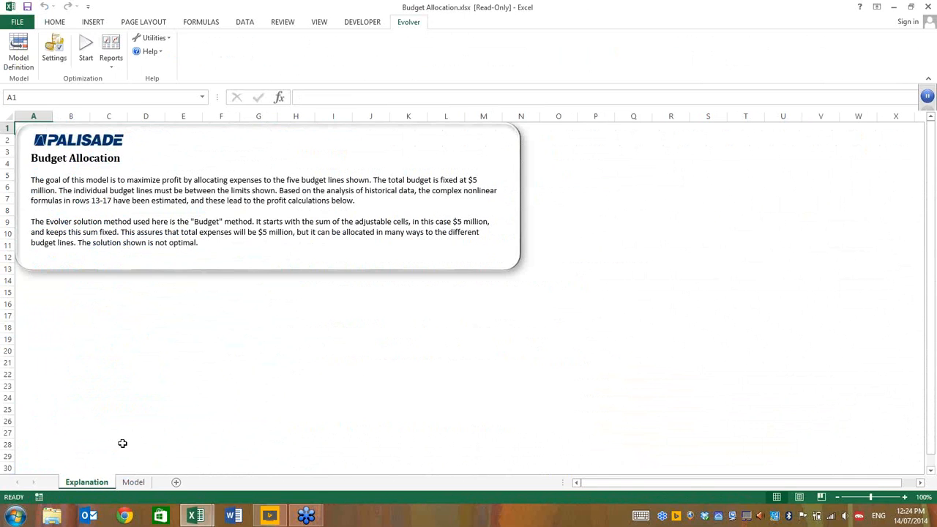
Step: Show the Budget Allocation workbook's Model sheet enlarged to 115%
left_click(200, 326)
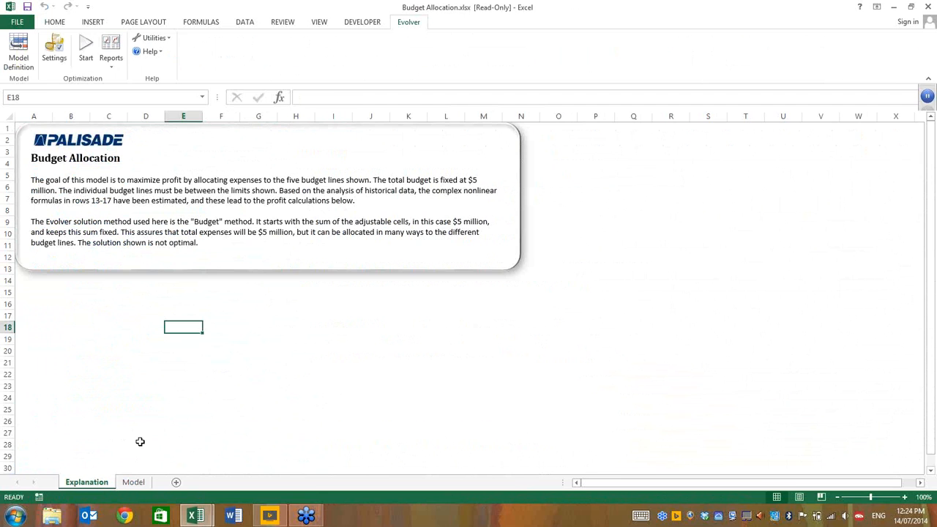
left_click(133, 483)
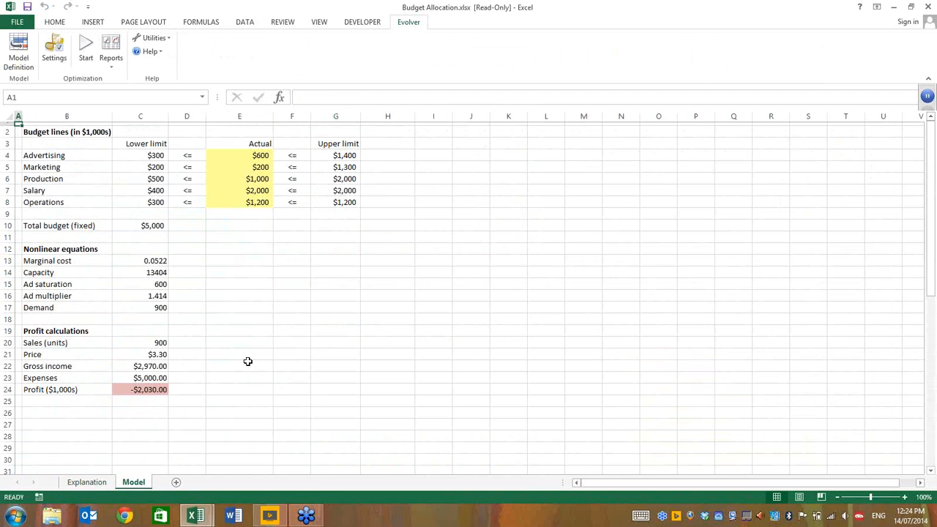
left_click(250, 312)
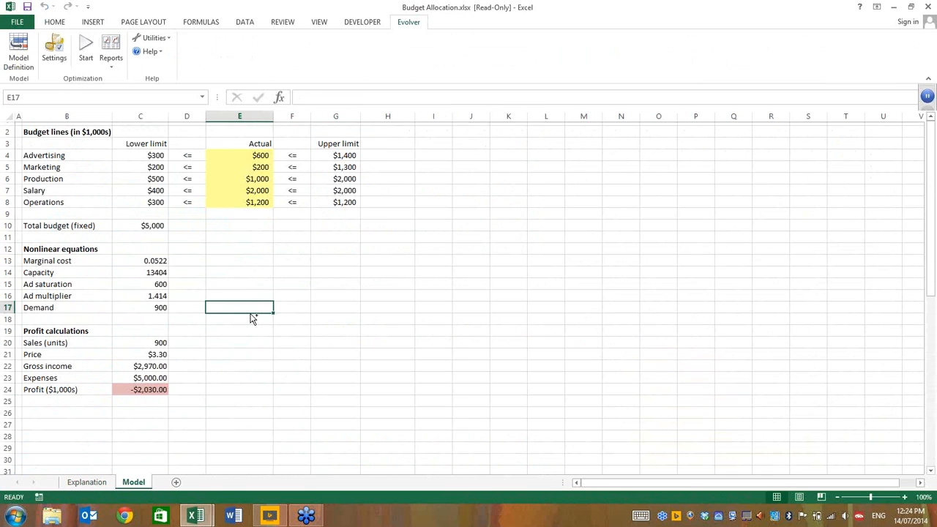
scroll(249, 315, "up", 1, "ctrl")
scroll(255, 293, "up", 1)
left_click(277, 272)
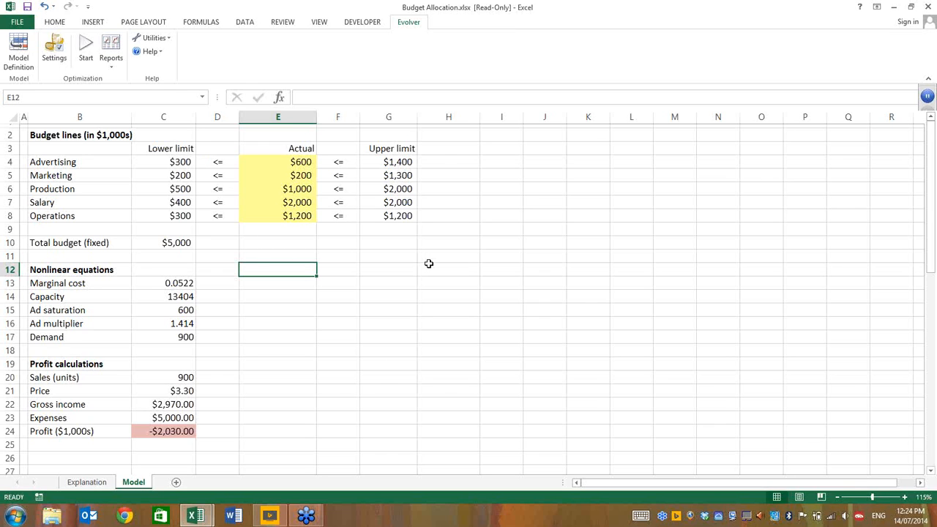
Step: Review the fixed total budget, the five budget line names in B4:B8 and the profit row
left_click(173, 242)
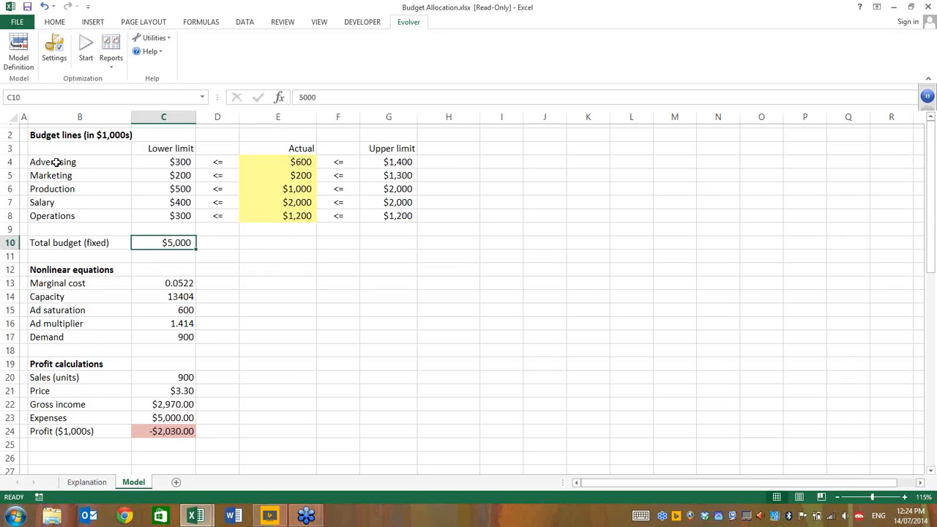
left_click_drag(53, 162, 57, 213)
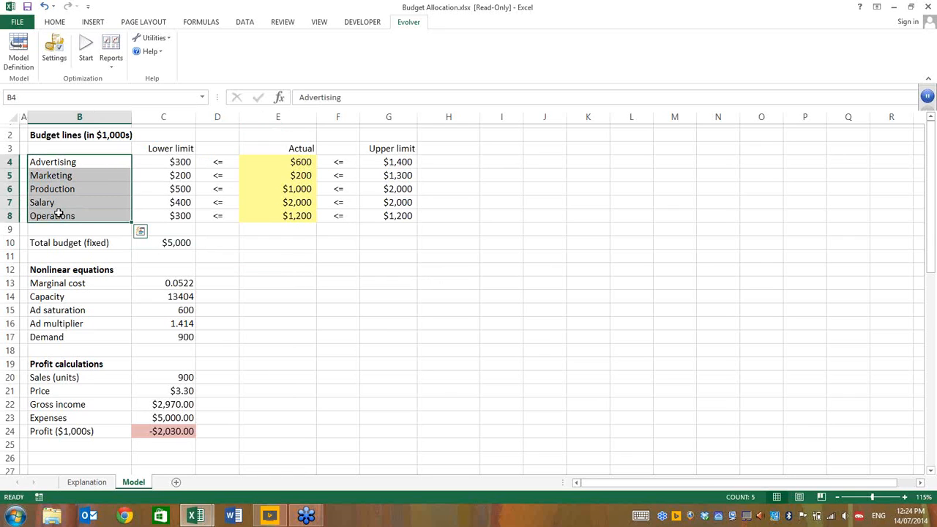
left_click(82, 432)
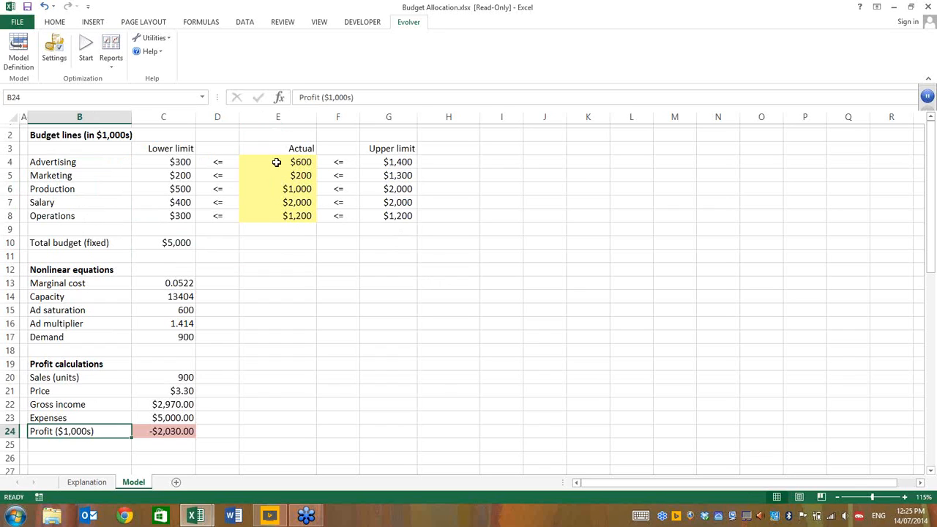
Step: Examine the actual allocations in E4:E8, comparing each budget line with its lower and upper limits
left_click_drag(279, 166, 279, 224)
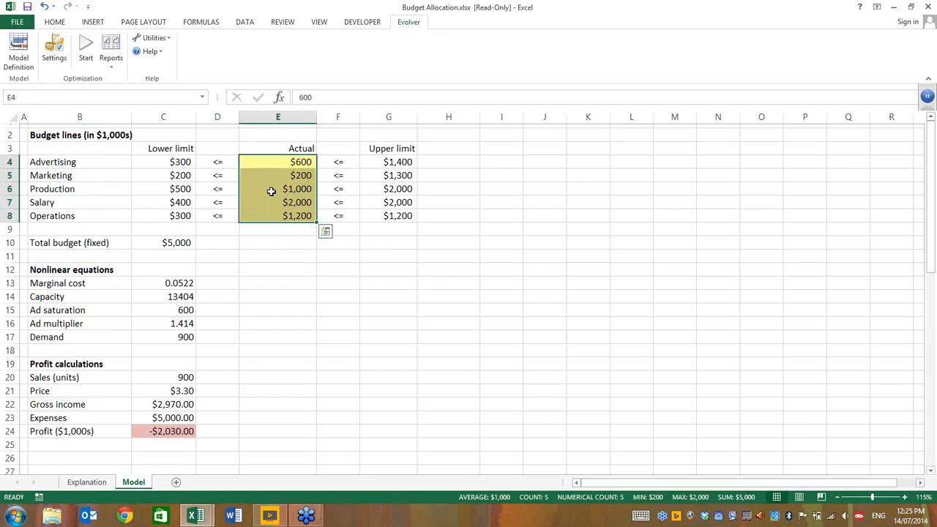
left_click(276, 188)
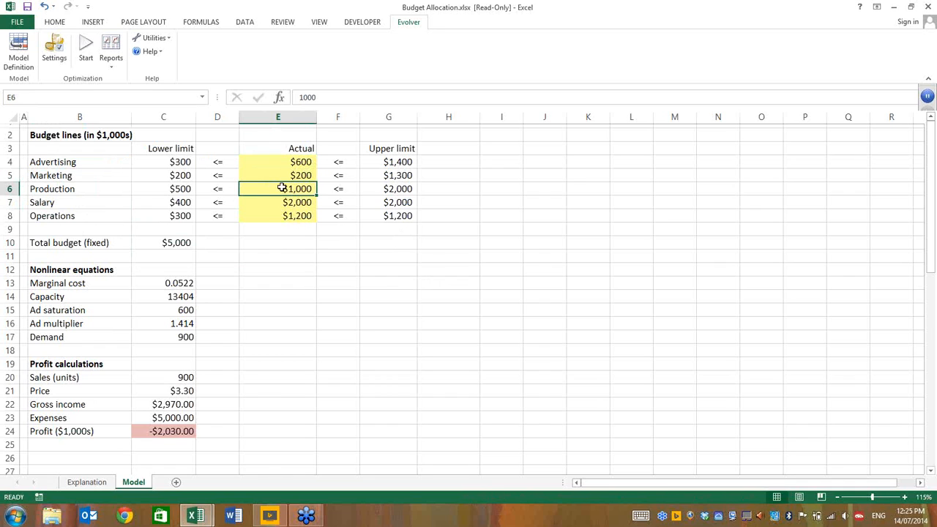
left_click(270, 202)
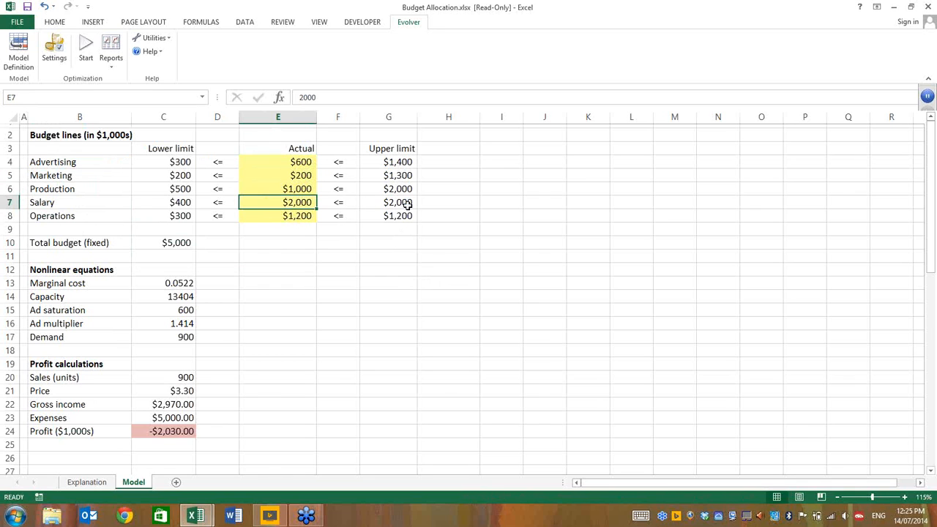
left_click(272, 215)
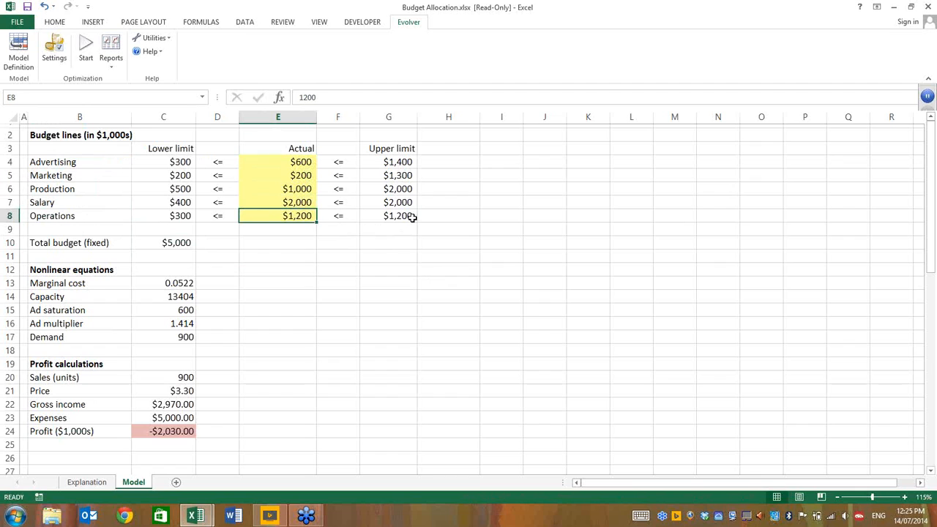
left_click(279, 176)
left_click(283, 162)
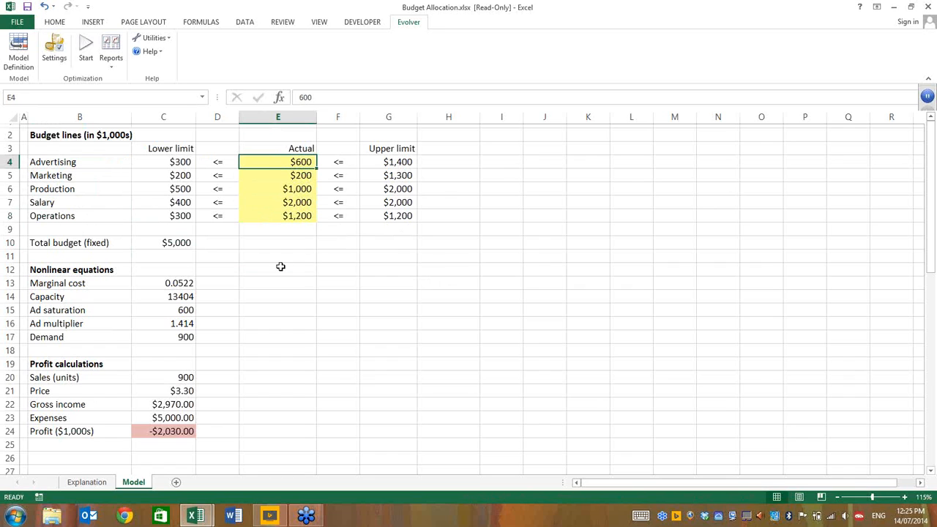
left_click_drag(261, 182, 261, 213)
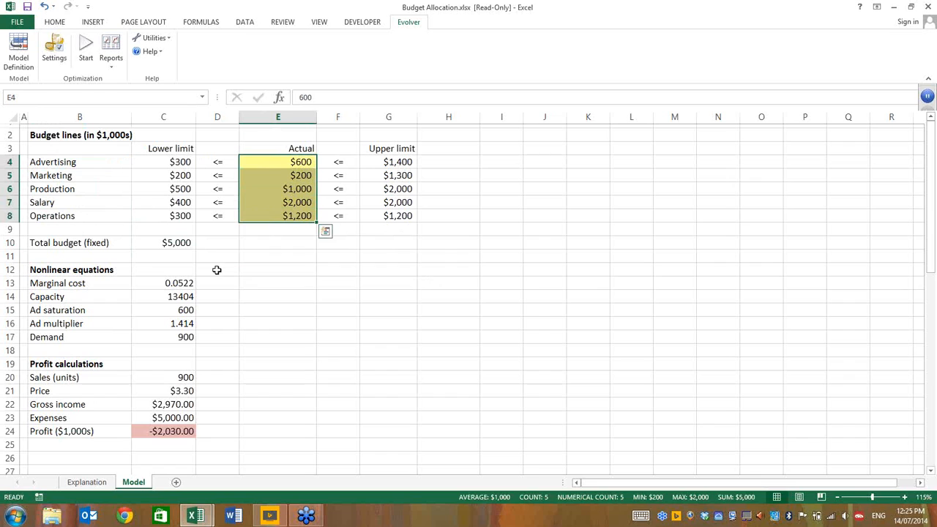
Step: Inspect the marginal cost and capacity formulas in C13 and C14 and the cells they reference, leaving them unchanged
left_click(148, 283)
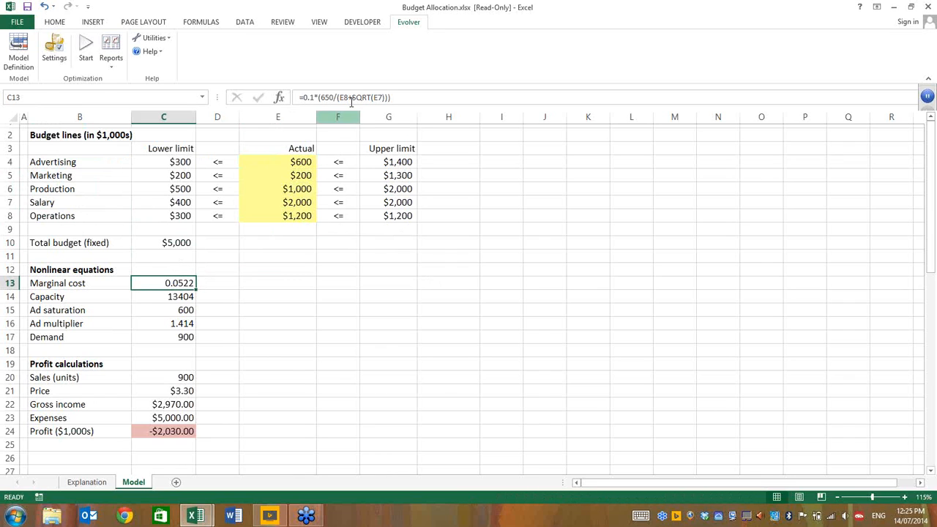
key("F2")
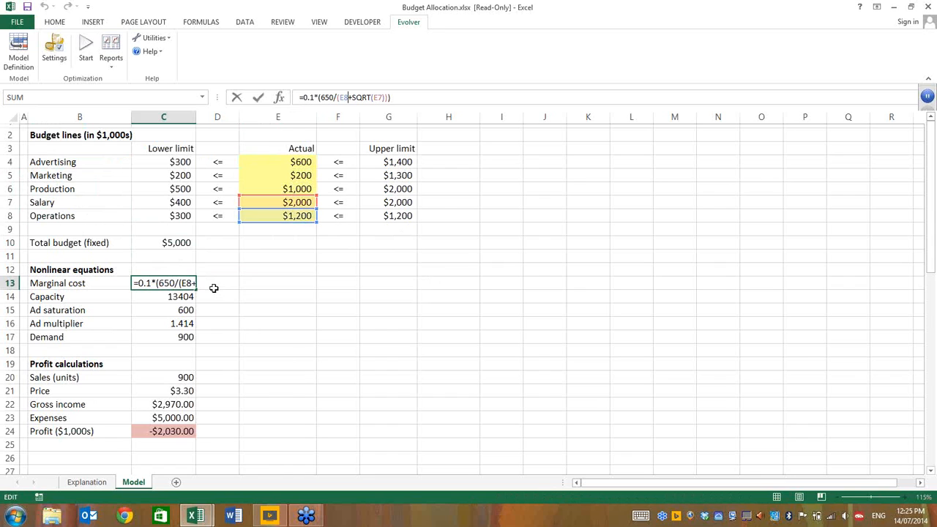
key("ctrl+Return")
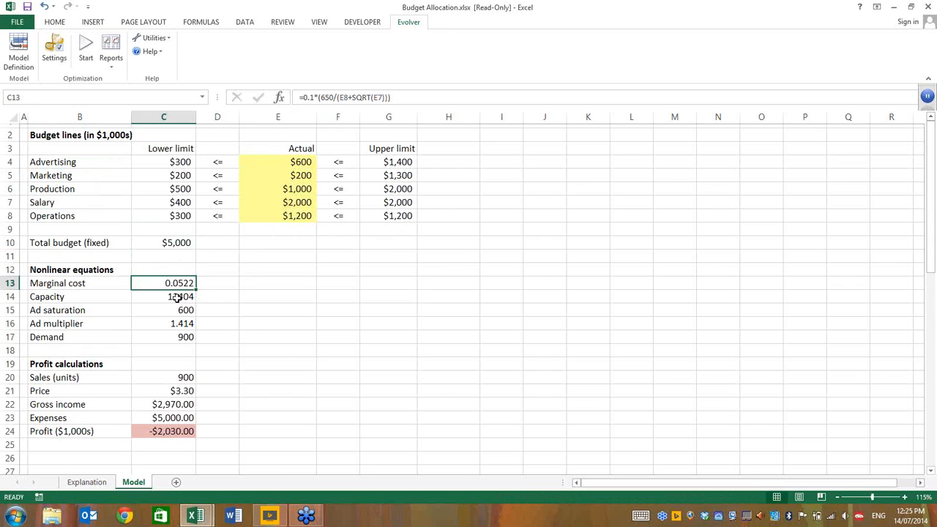
key("Down")
key("F2")
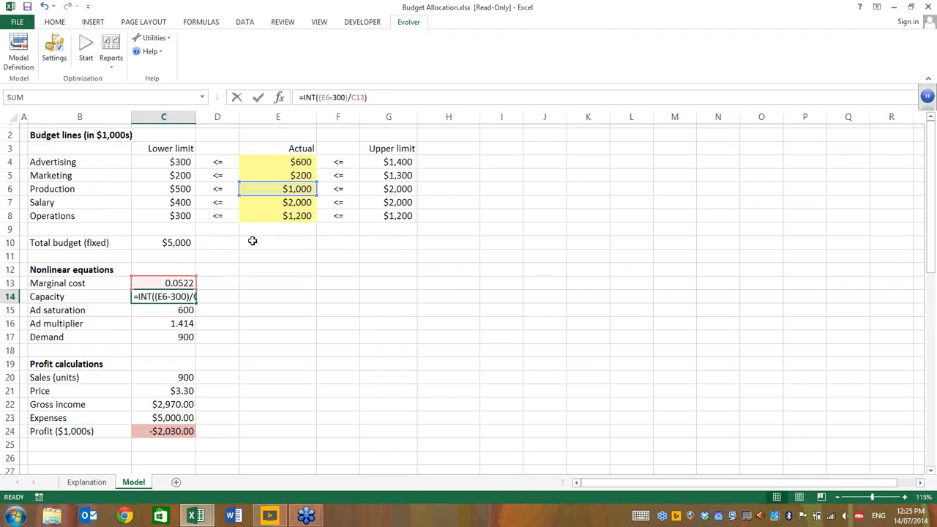
key("ctrl+Return")
Step: Inspect the ad saturation, ad multiplier and demand formulas in C15:C17 and trace their references without editing them
left_click(171, 309)
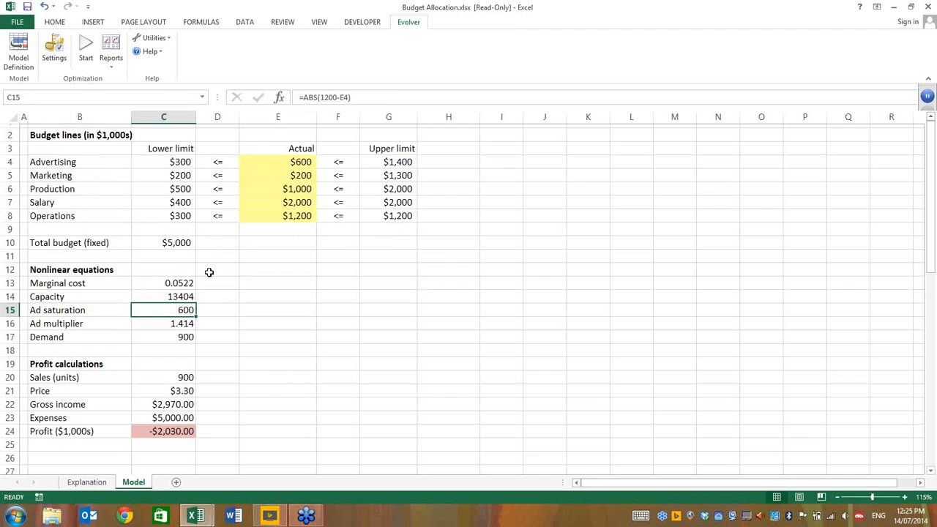
left_click(331, 95)
key("Escape")
left_click(173, 323)
left_click(349, 97)
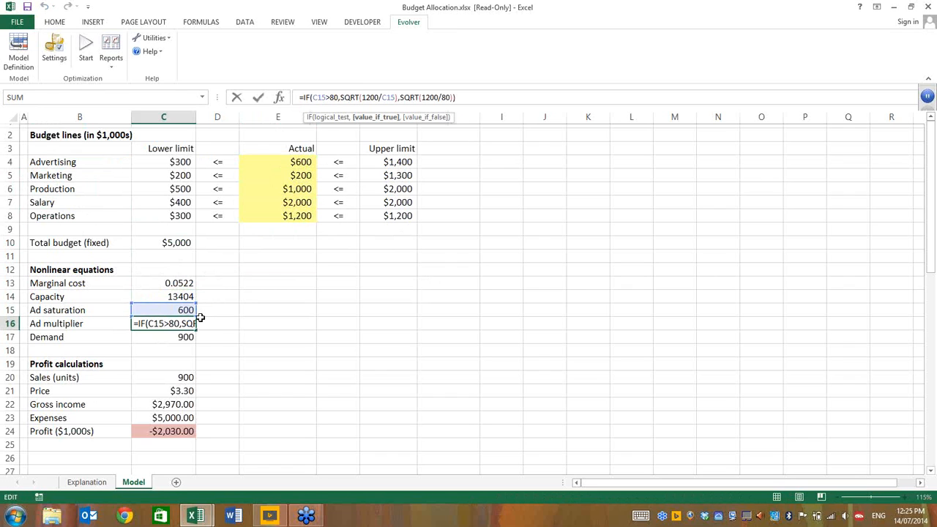
left_click(184, 335)
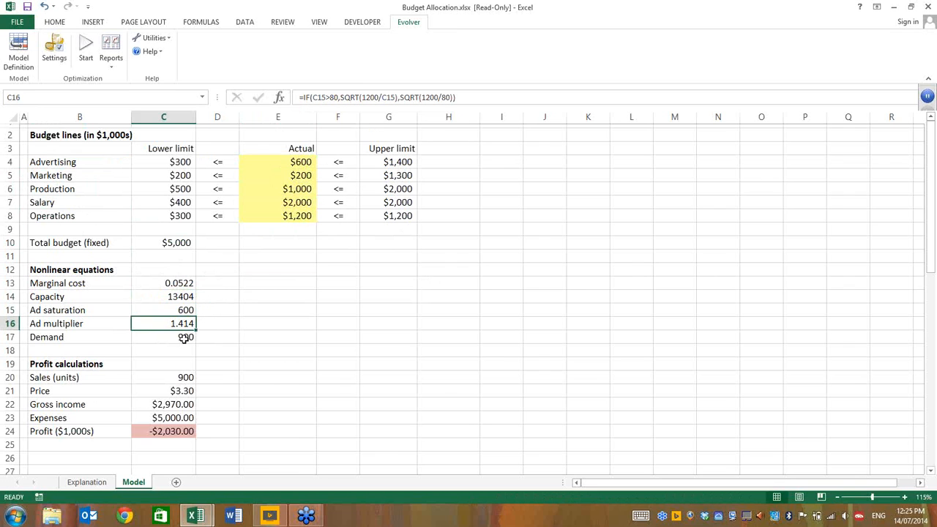
left_click(352, 97)
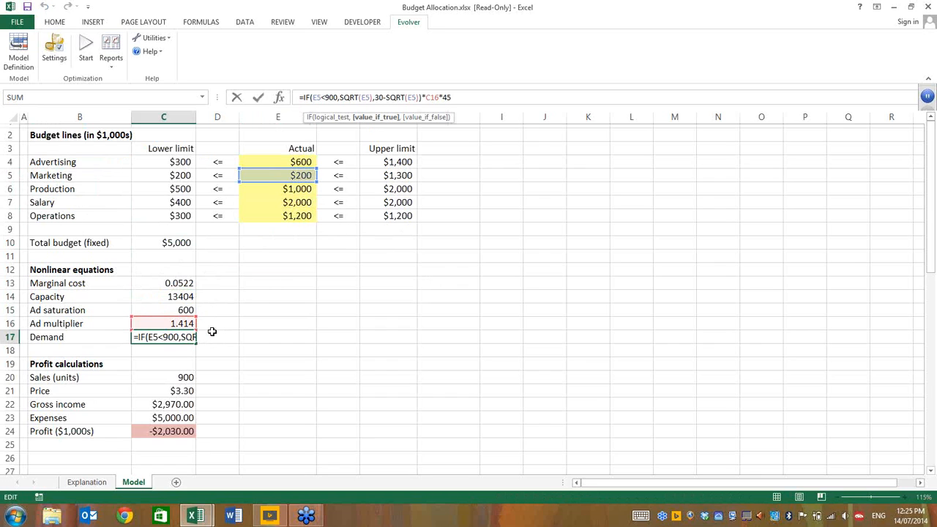
key("Escape")
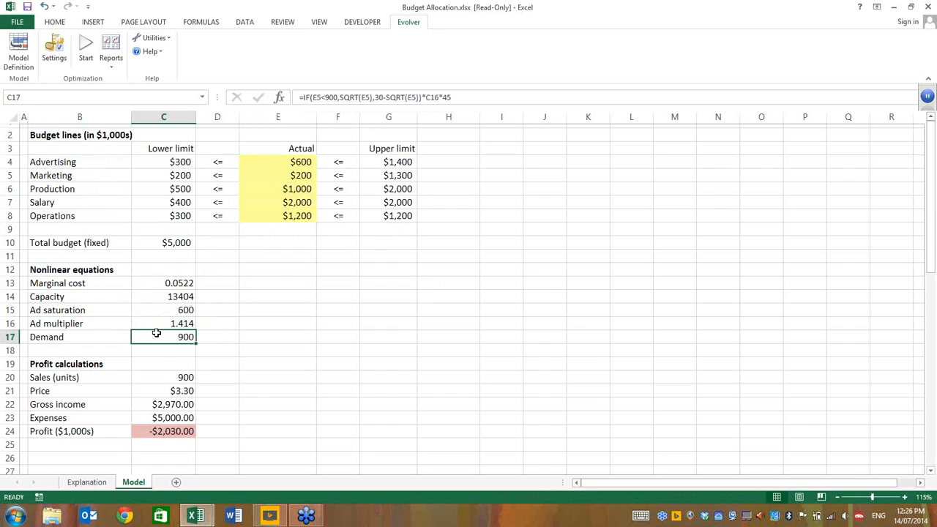
Step: Go through the profit calculations in C20:C24, covering sales, price, gross income, expenses and profit
left_click(155, 389)
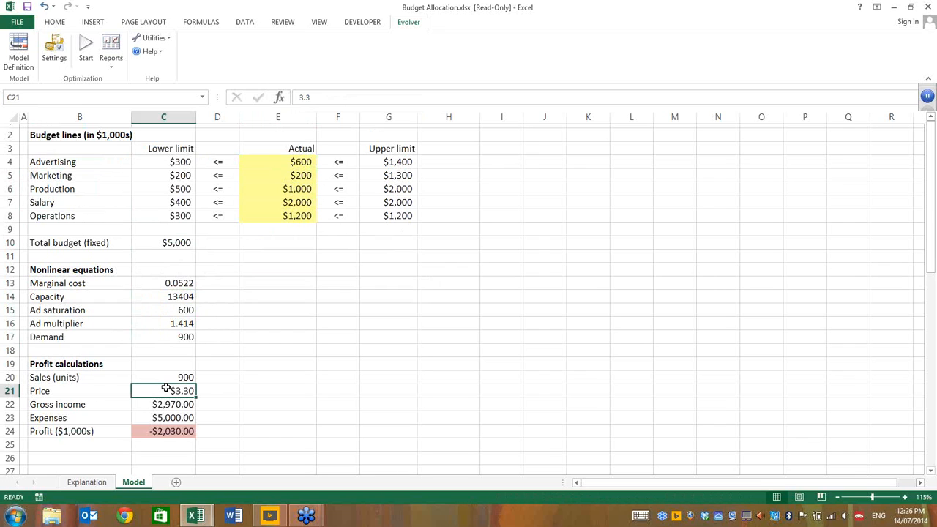
left_click(165, 379)
left_click(164, 392)
left_click(161, 407)
left_click(164, 420)
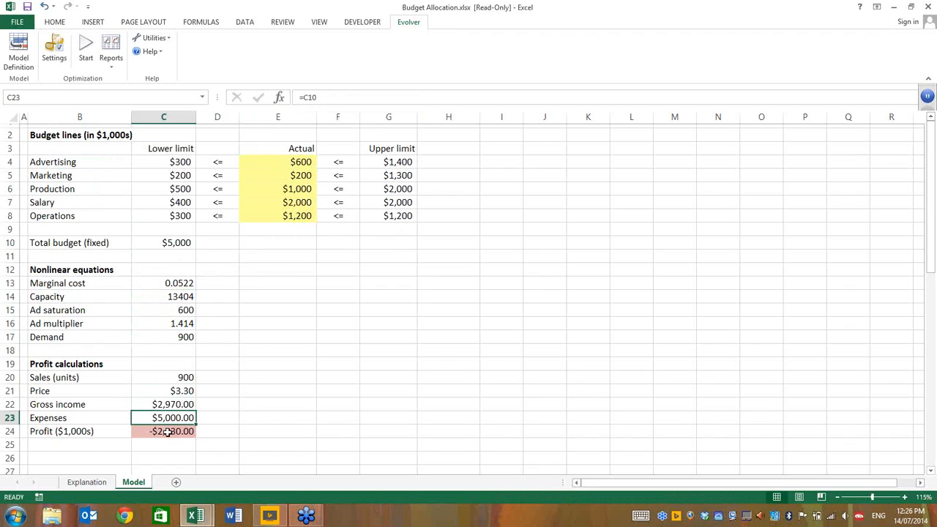
left_click(168, 433)
Step: Review the adjustable allocations E4:E8 in relation to the profit in row 24 and the fixed total budget in C10
left_click(313, 327)
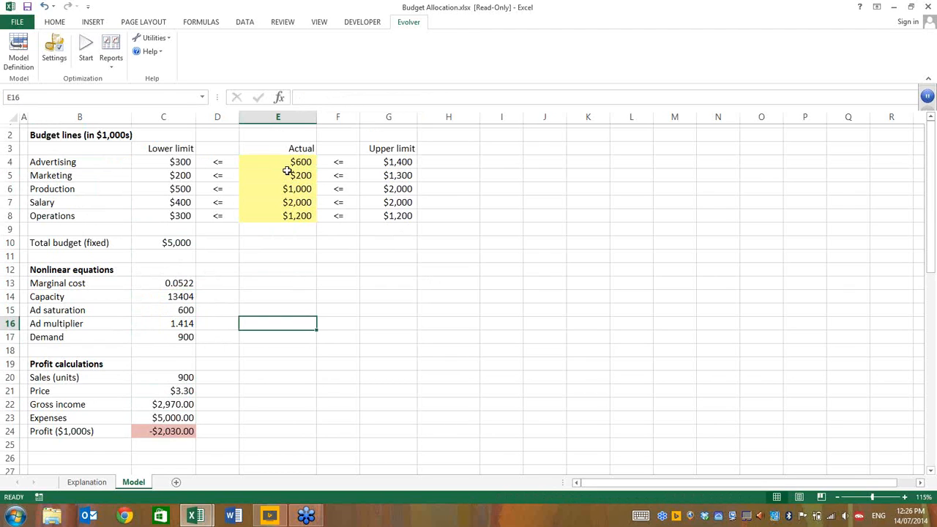
left_click_drag(268, 162, 265, 219)
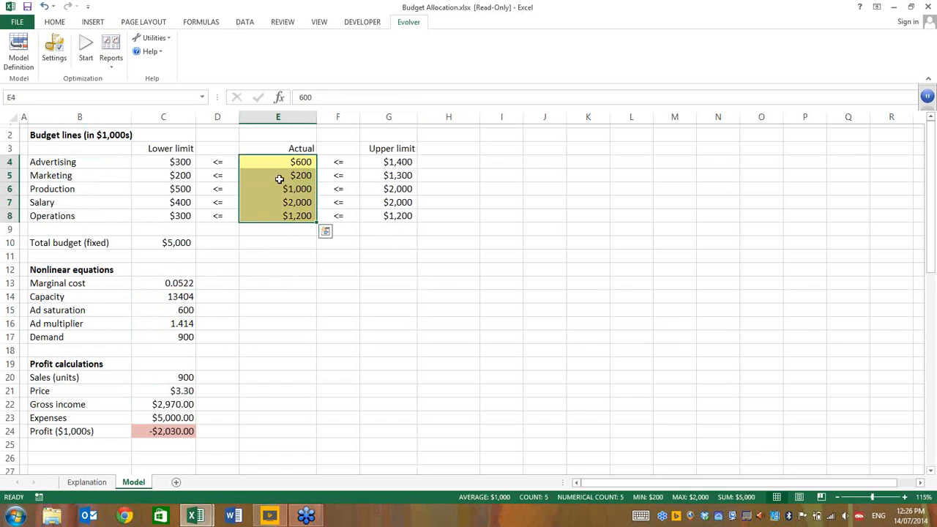
left_click(218, 433)
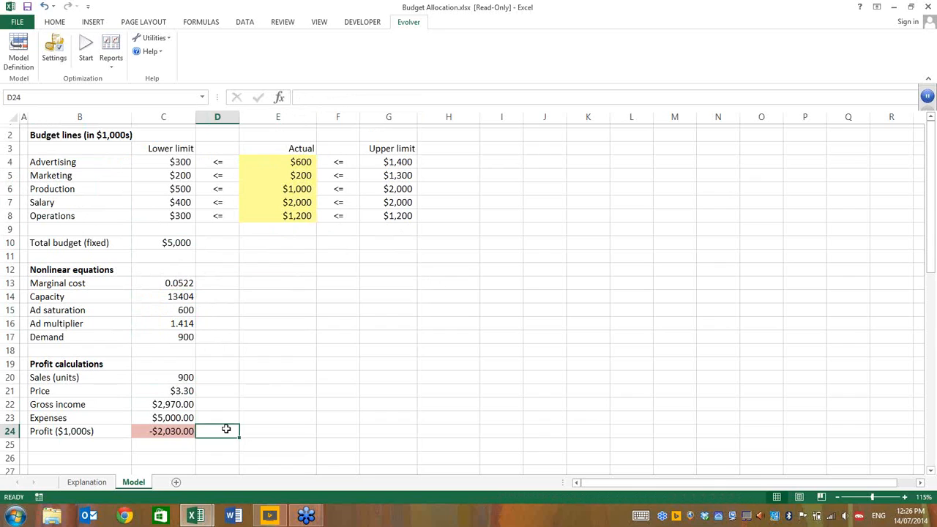
left_click_drag(268, 162, 264, 213)
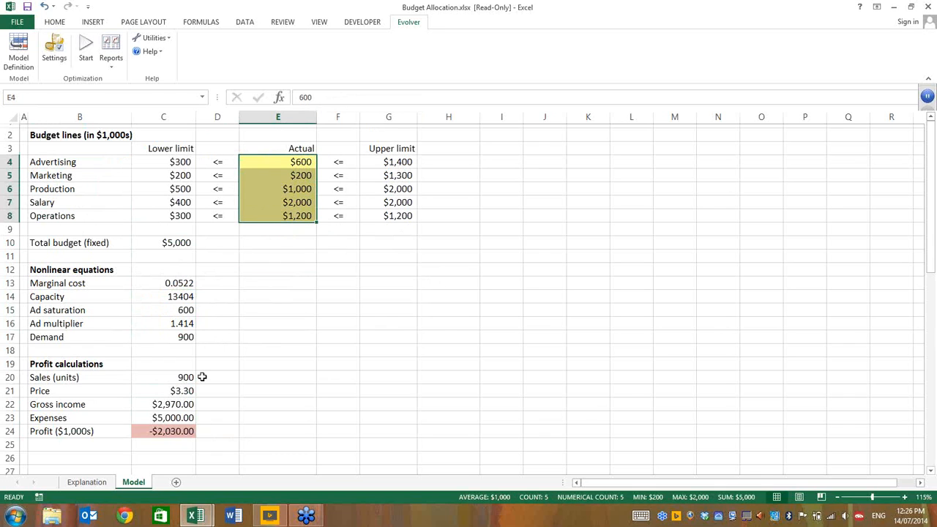
left_click(170, 243)
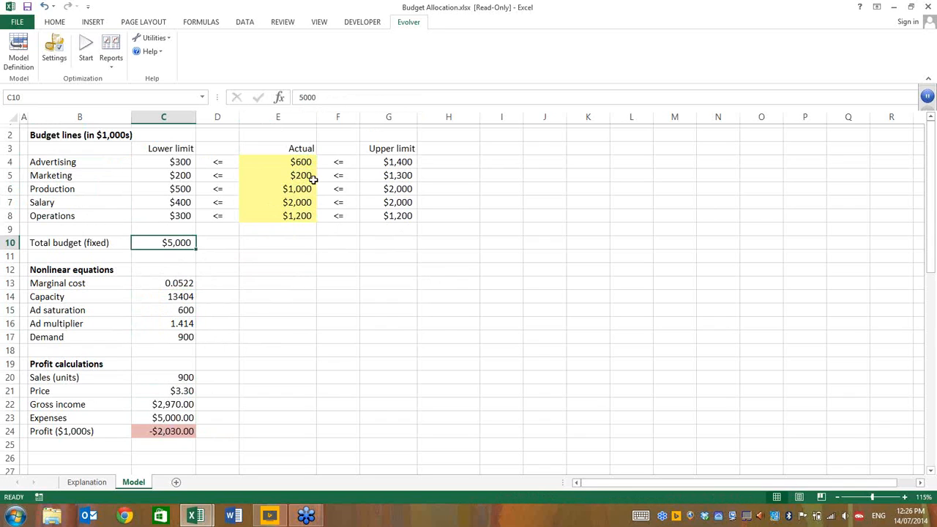
Step: Set the actual budget allocations to 300 for Marketing, 995 for Production and 1950 for Salary
left_click(311, 178)
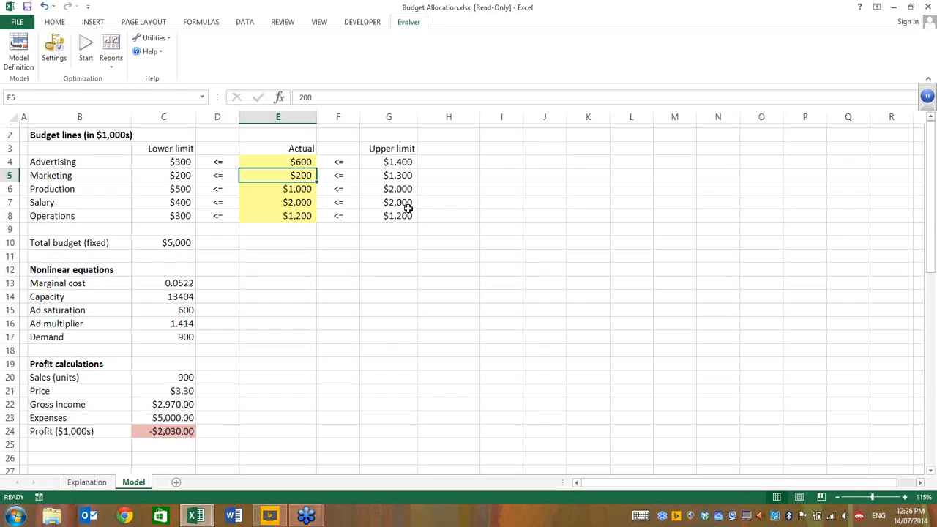
type("300")
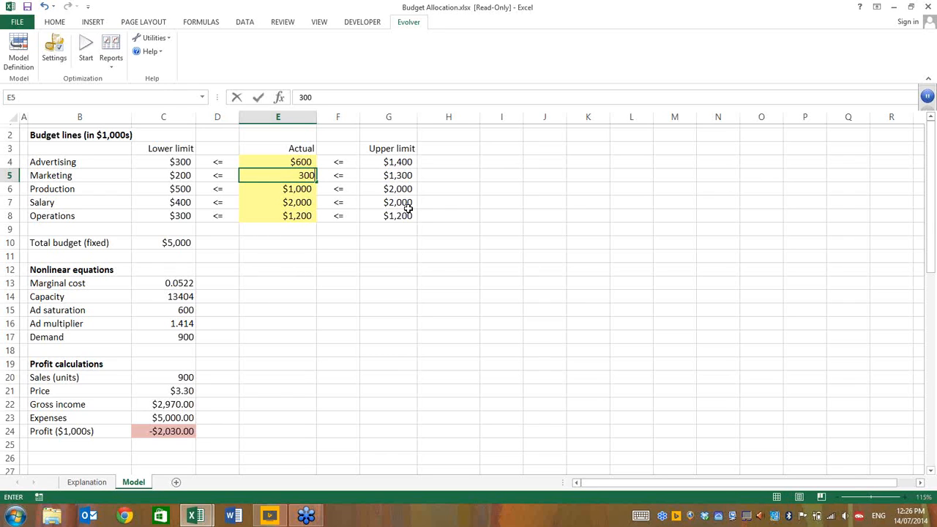
key("Return")
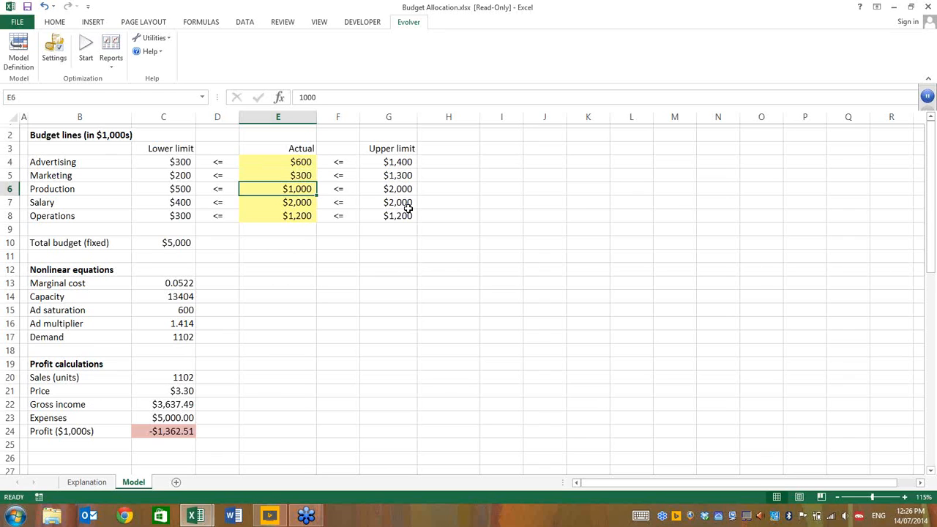
type("9950")
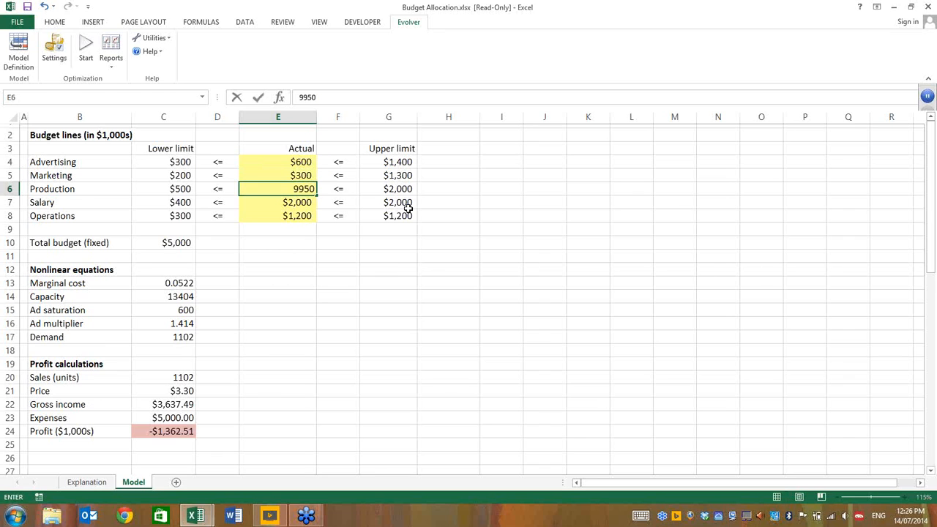
key("BackSpace")
key("Return")
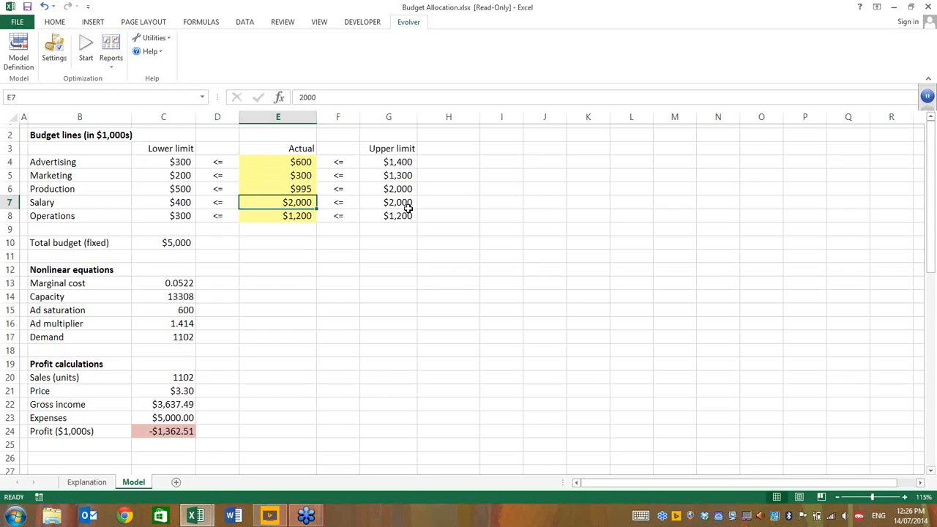
type("1950")
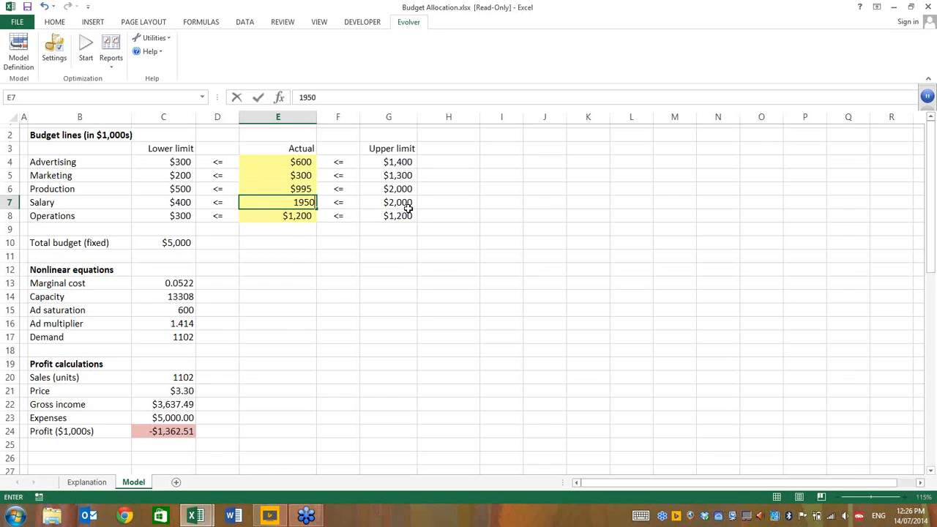
key("Return")
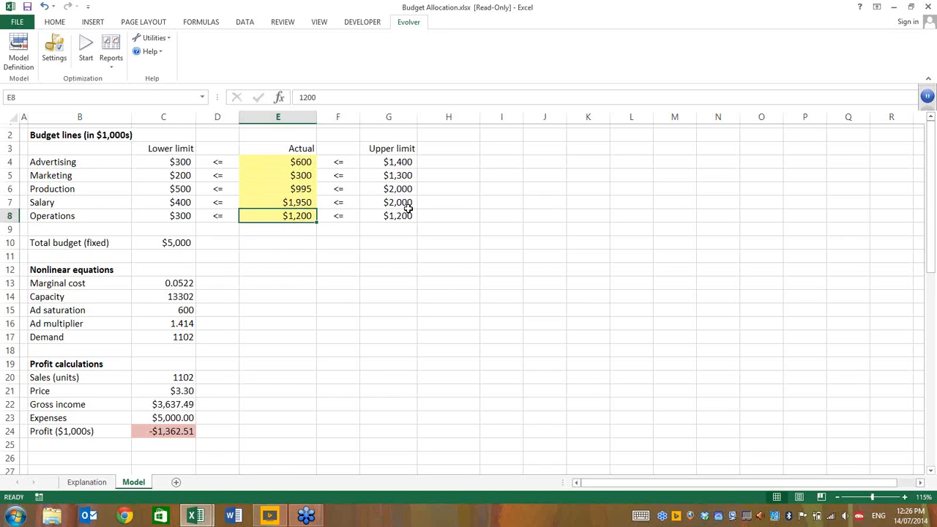
Step: Compare the sum of the allocations in E4:E8 with the fixed total budget in C10 and check the profit
left_click(192, 244)
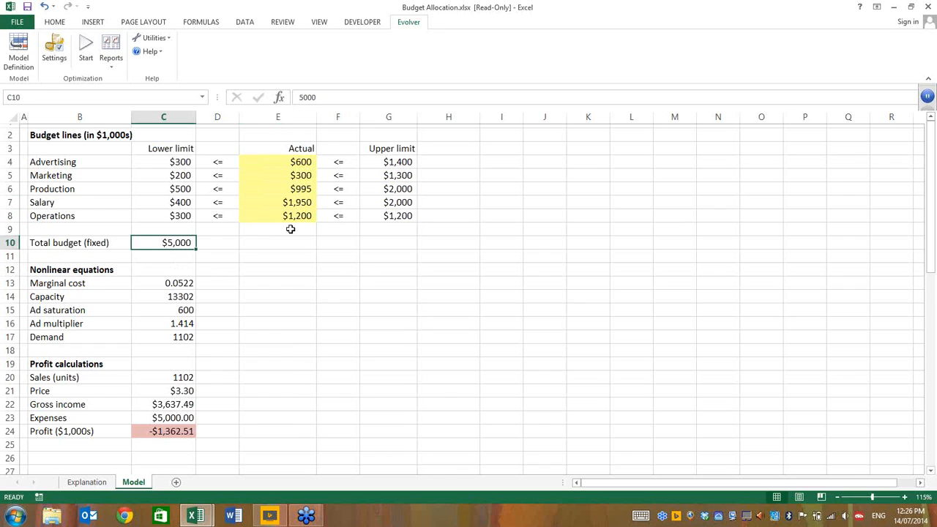
left_click_drag(278, 163, 295, 215)
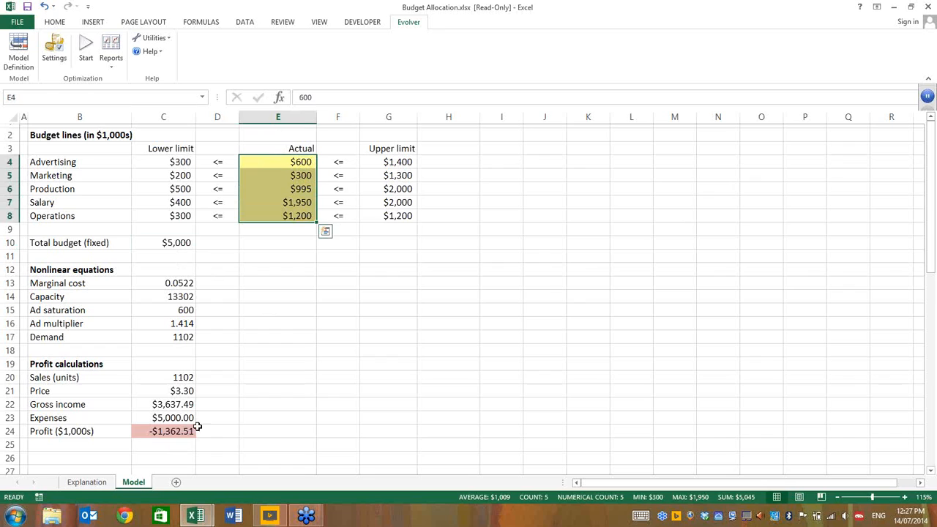
left_click(204, 431)
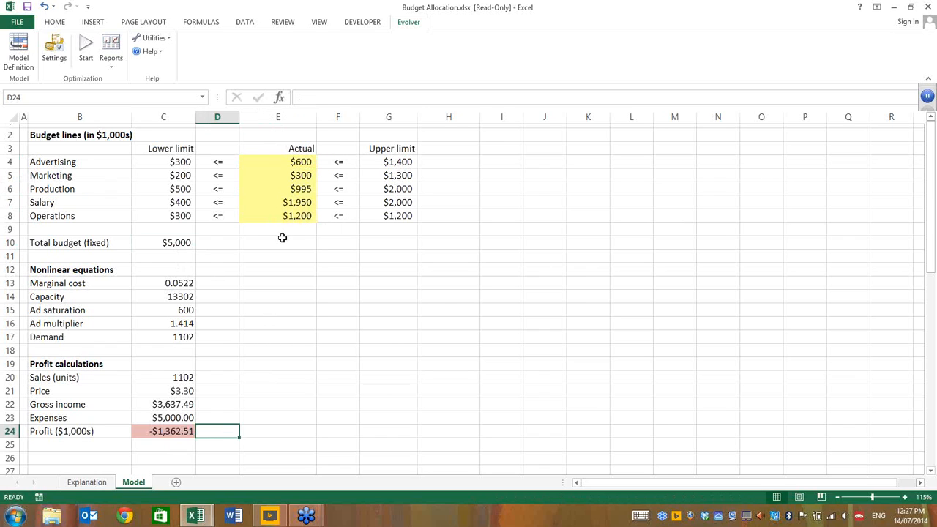
Step: Review Evolver's model definition for maximizing C24, including the E4:E8 range and the group's solving-method choices, and close it without changes
left_click(11, 50)
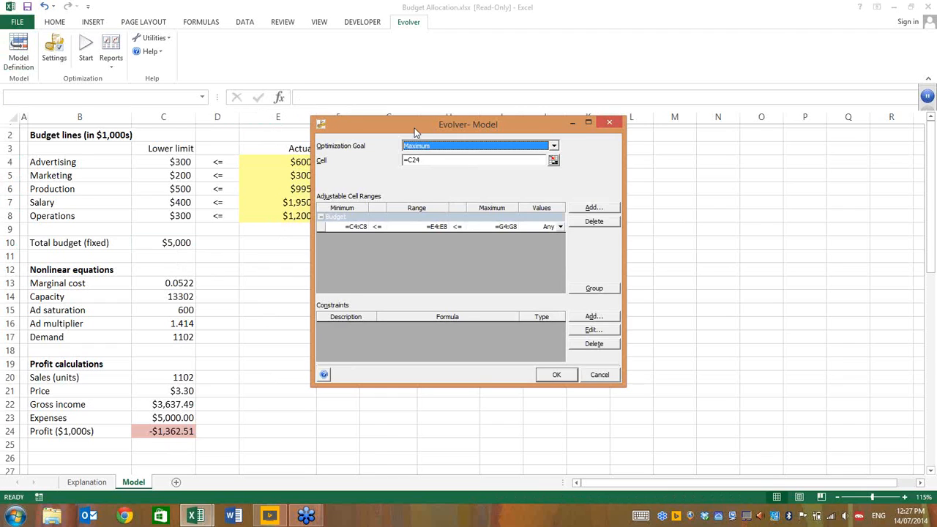
left_click(585, 228)
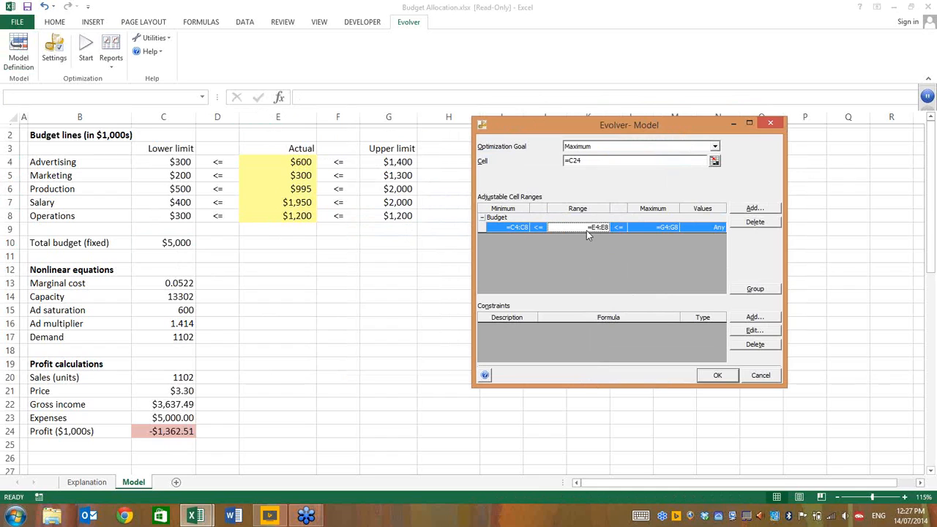
left_click(505, 218)
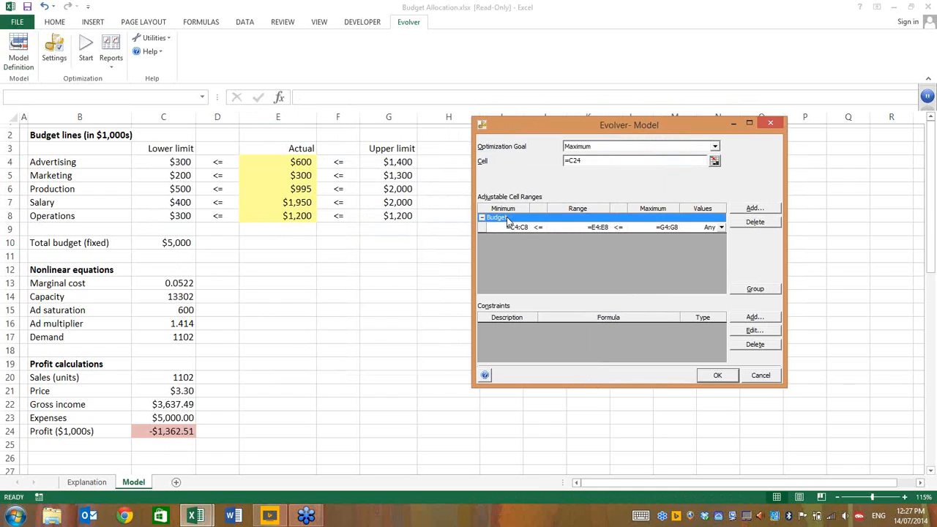
left_click(753, 289)
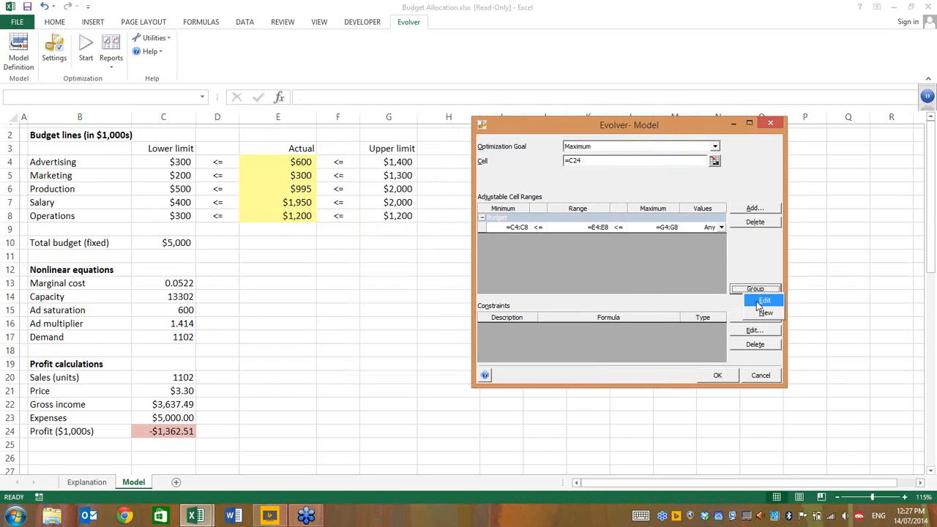
left_click(761, 302)
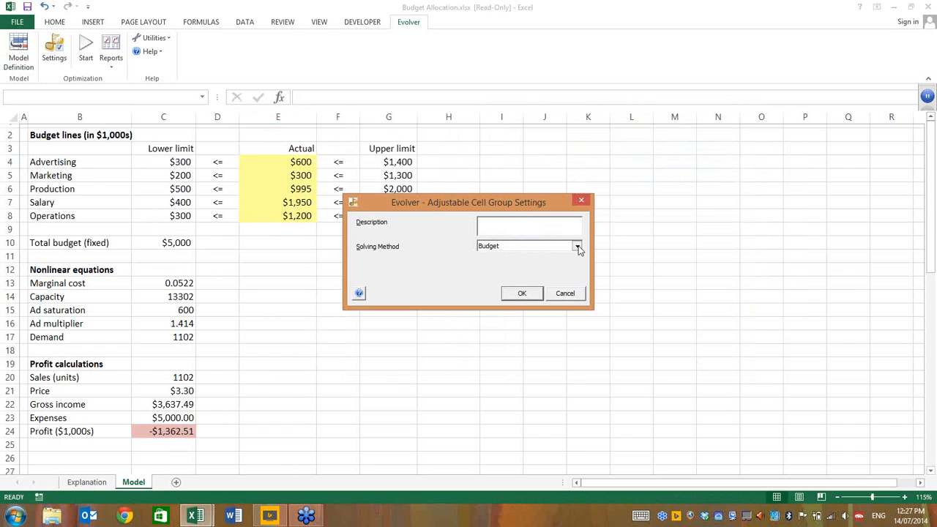
left_click(577, 248)
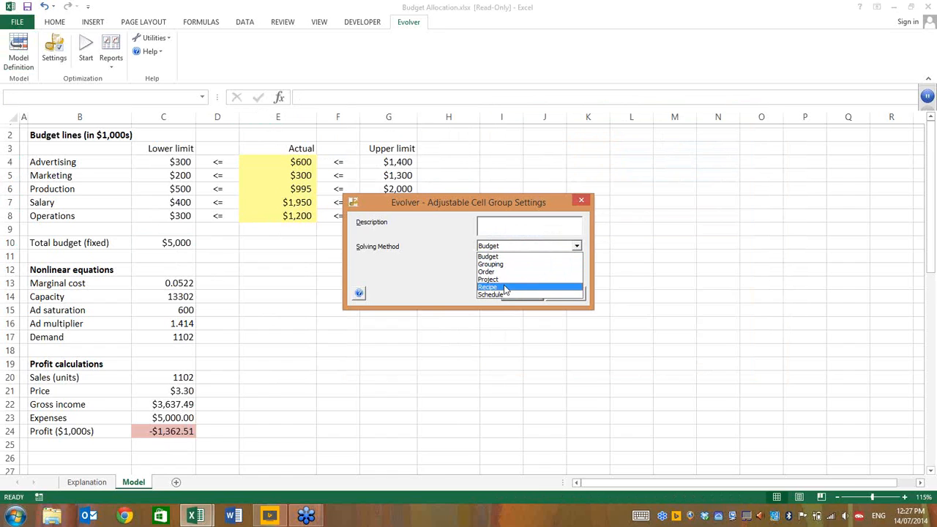
left_click(512, 247)
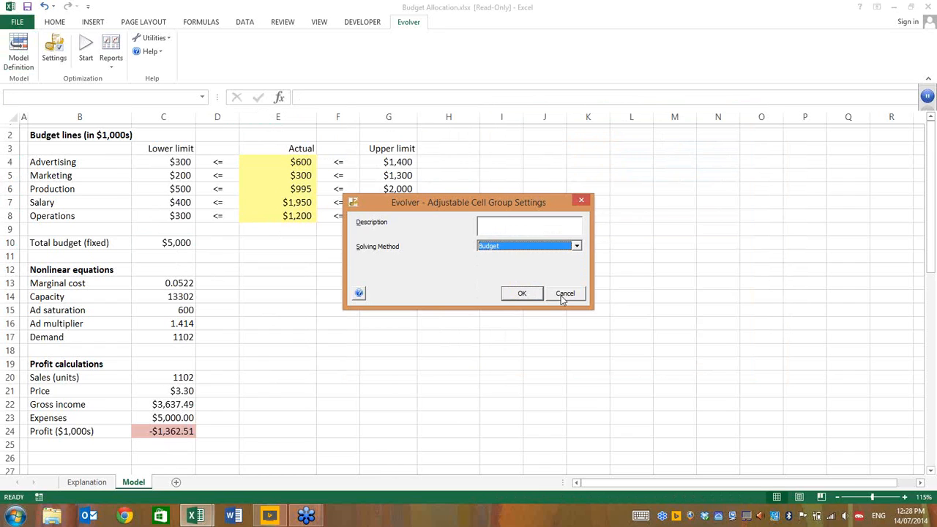
left_click(562, 294)
left_click(590, 229)
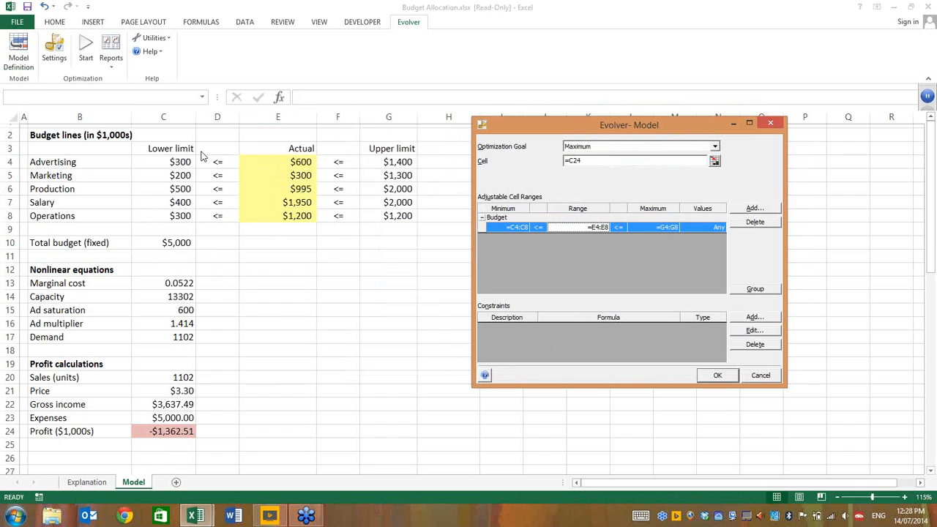
left_click(760, 375)
left_click(300, 254)
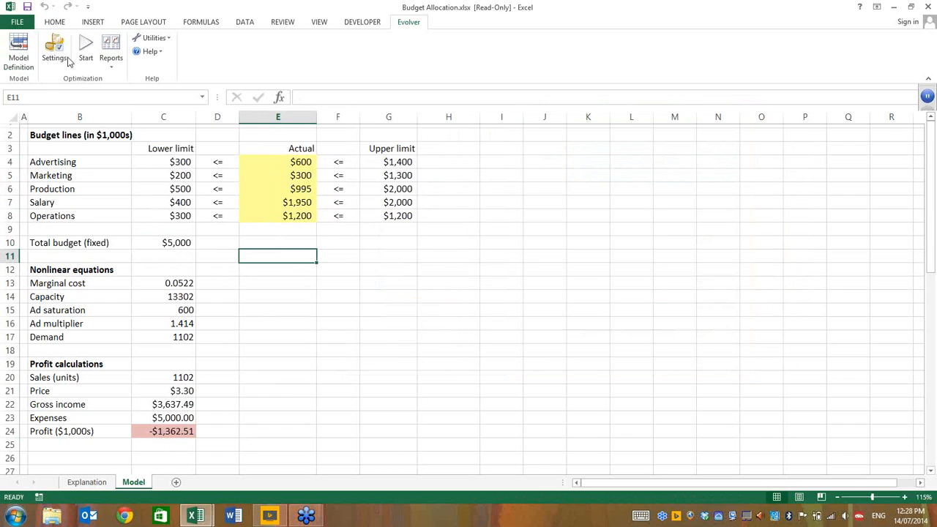
Step: Review the runtime and engine options in Evolver's optimization settings and close them without changes
left_click(55, 51)
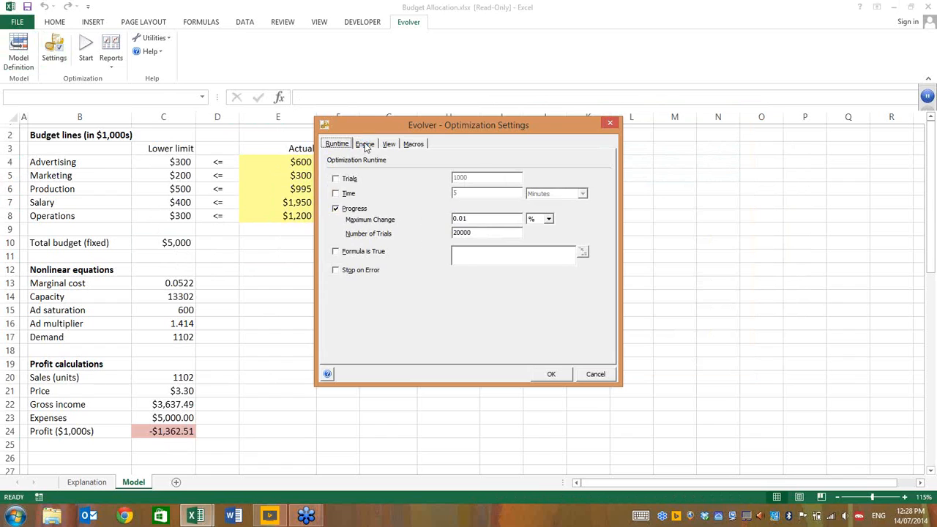
left_click(365, 144)
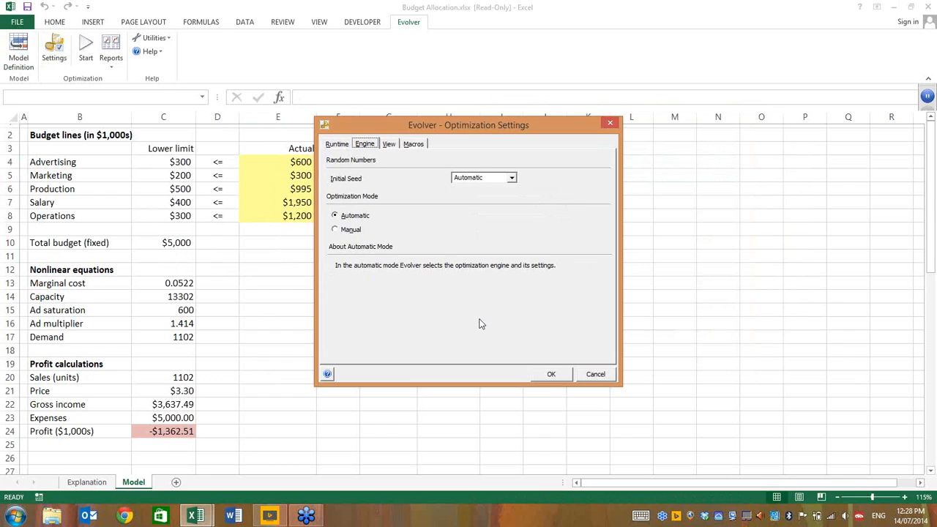
left_click(595, 373)
Step: Run the Evolver optimization on the budget model, watch its progress, and stop the run
left_click(87, 50)
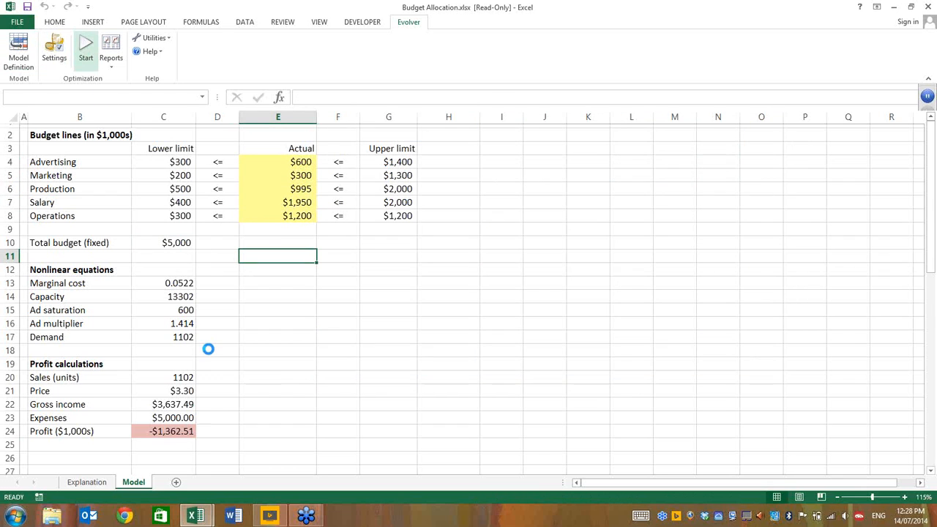
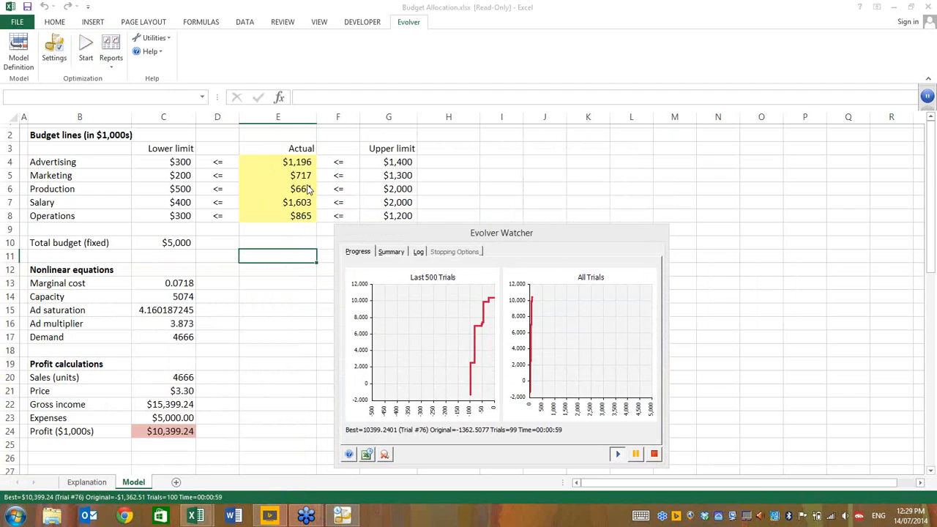
left_click(552, 236)
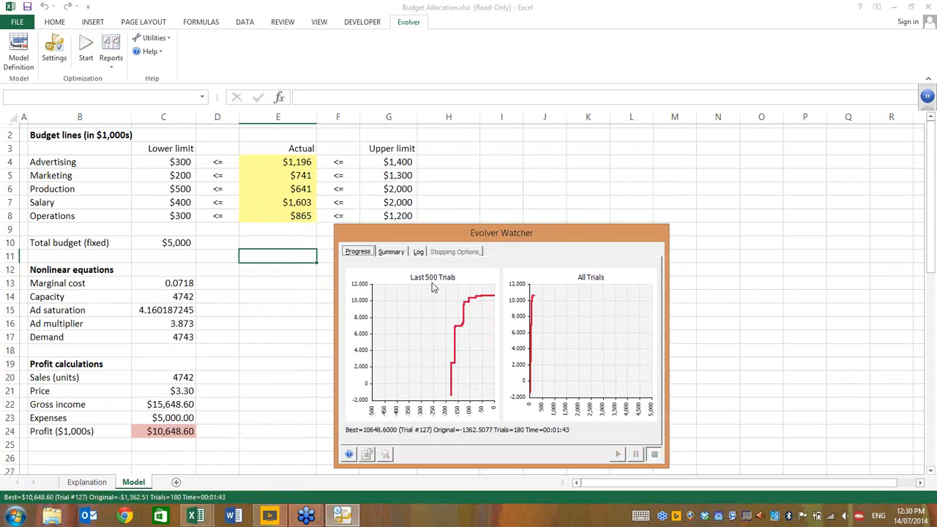
left_click(647, 457)
Step: Check the sum of the optimized allocations in E4:E8 against the fixed total budget in C10
left_click_drag(279, 162, 271, 216)
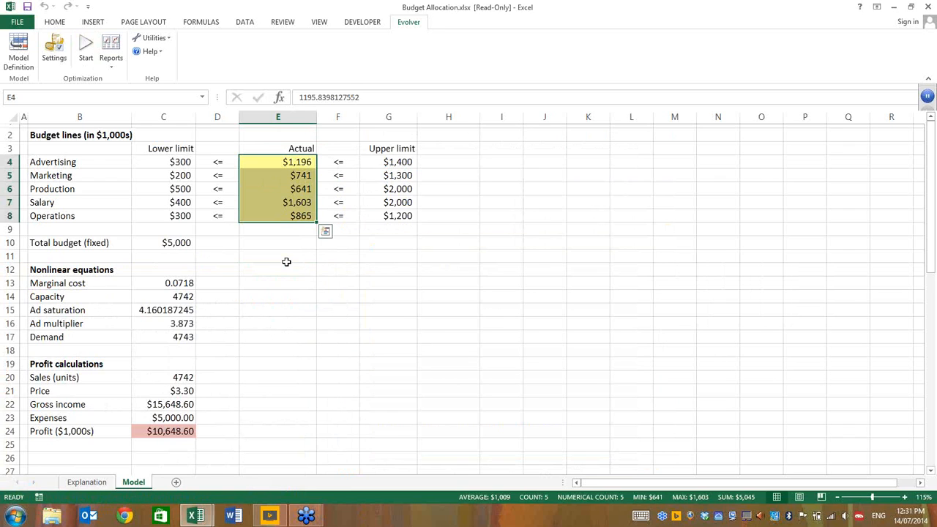
left_click(308, 273)
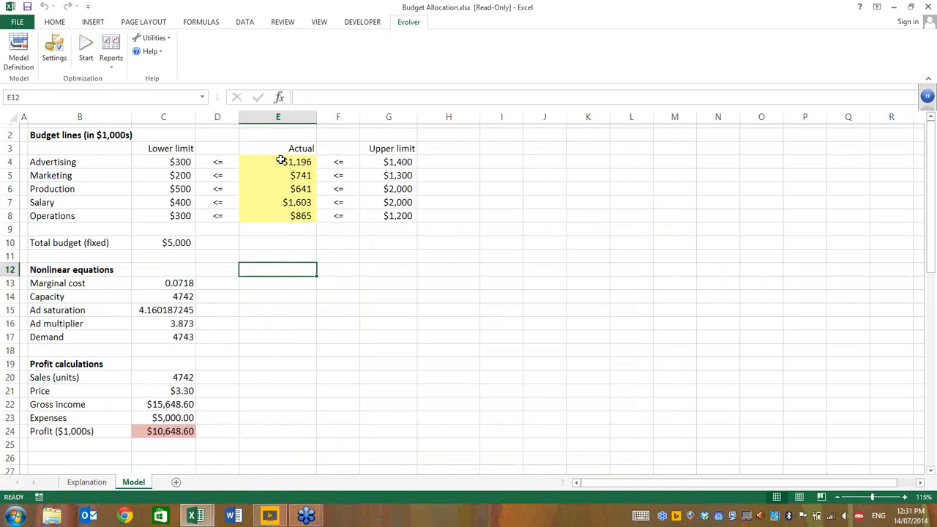
left_click_drag(267, 165, 272, 215)
left_click(163, 242)
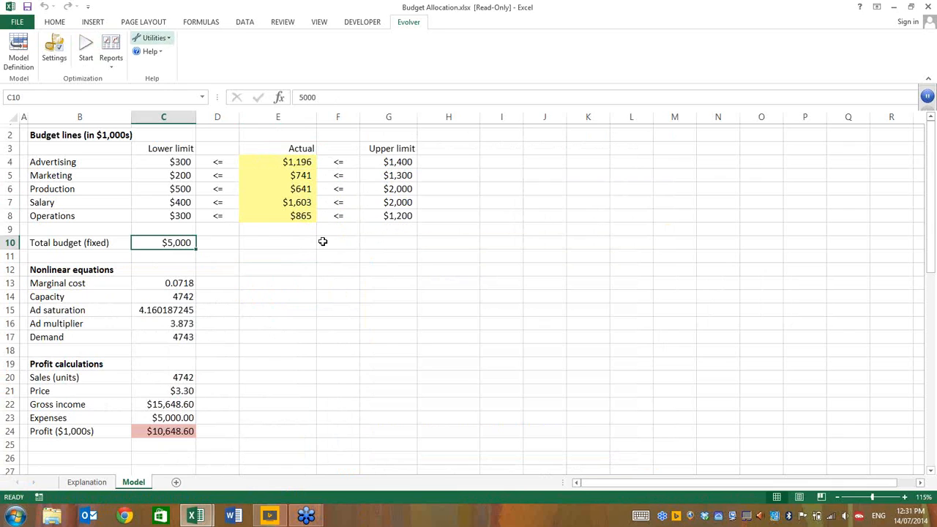
Step: Reset the Evolver adjustable cells to their original values
left_click(169, 40)
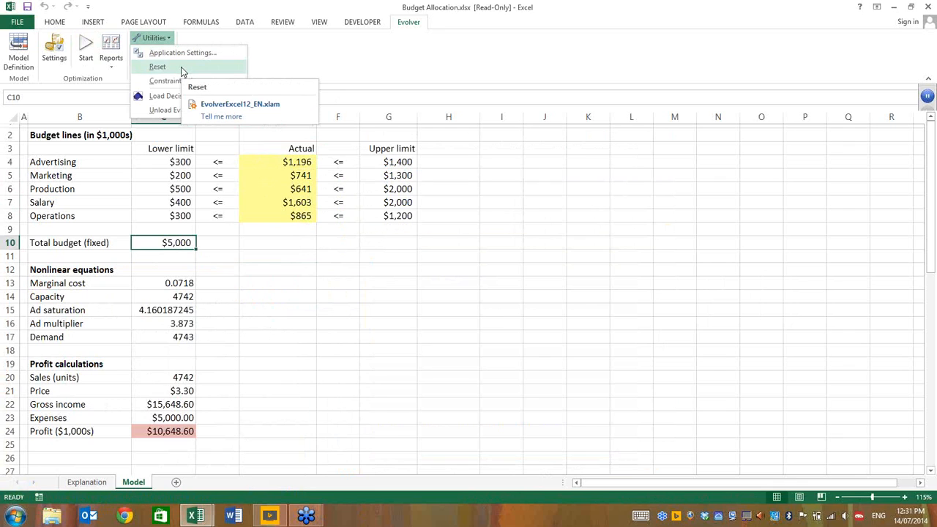
left_click(329, 251)
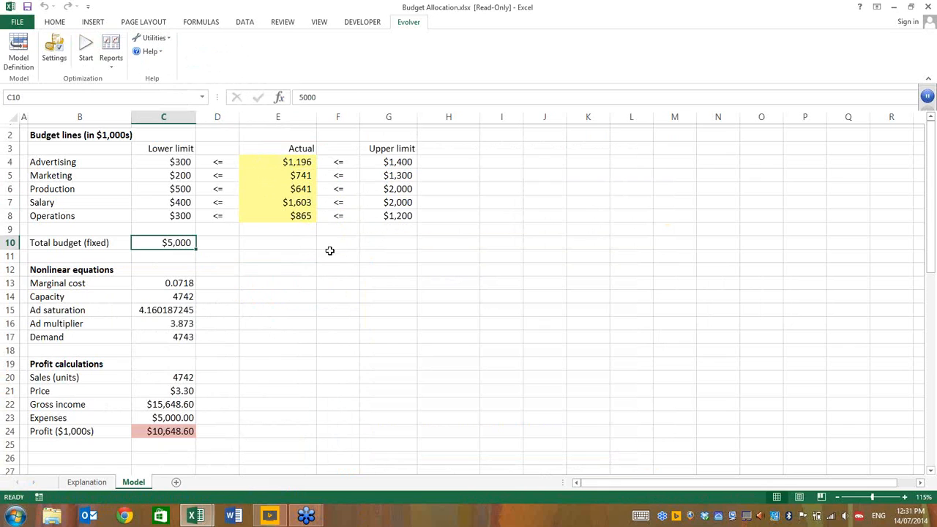
left_click(166, 44)
left_click(157, 81)
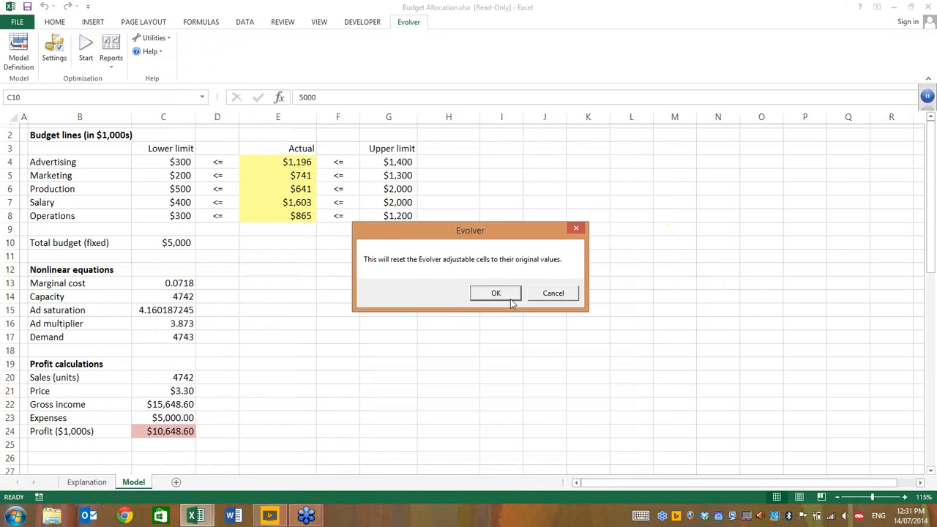
left_click(506, 294)
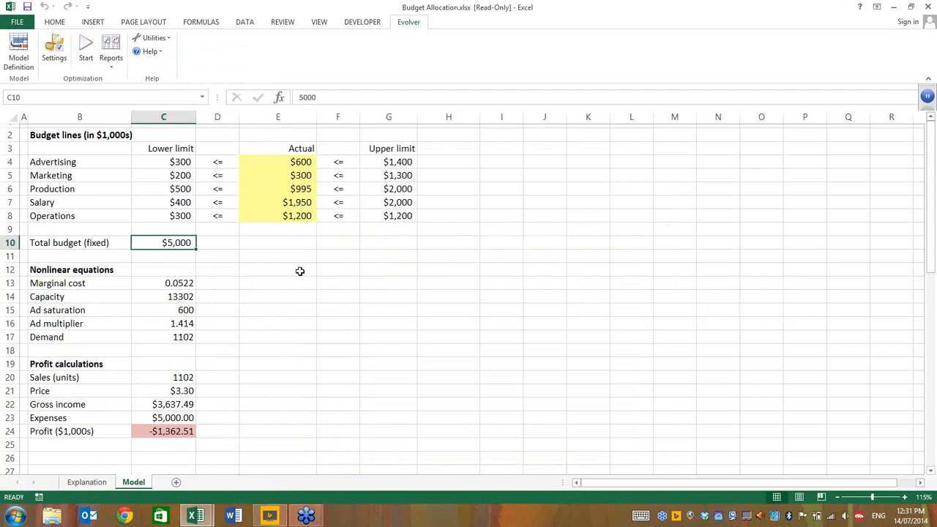
Step: Trace the dependents of the price in C21 and remove the tracing arrows
left_click(161, 389)
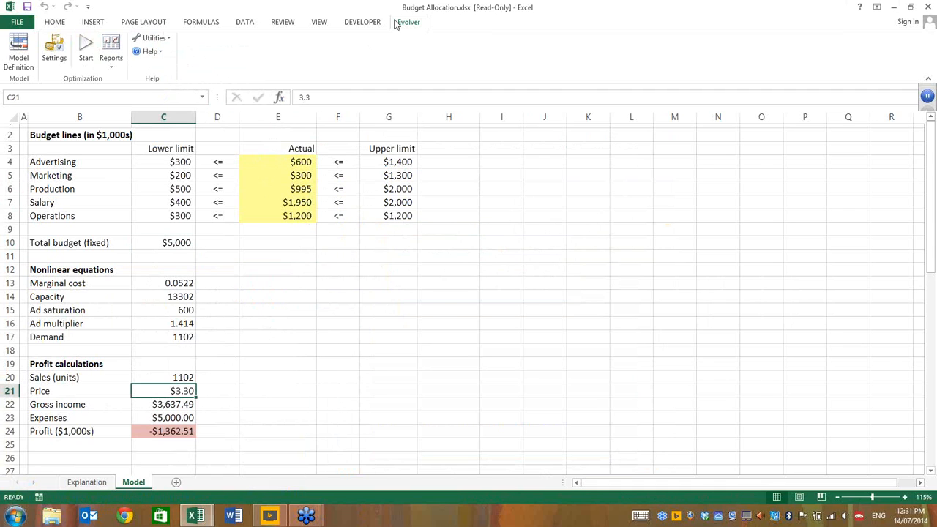
left_click(244, 22)
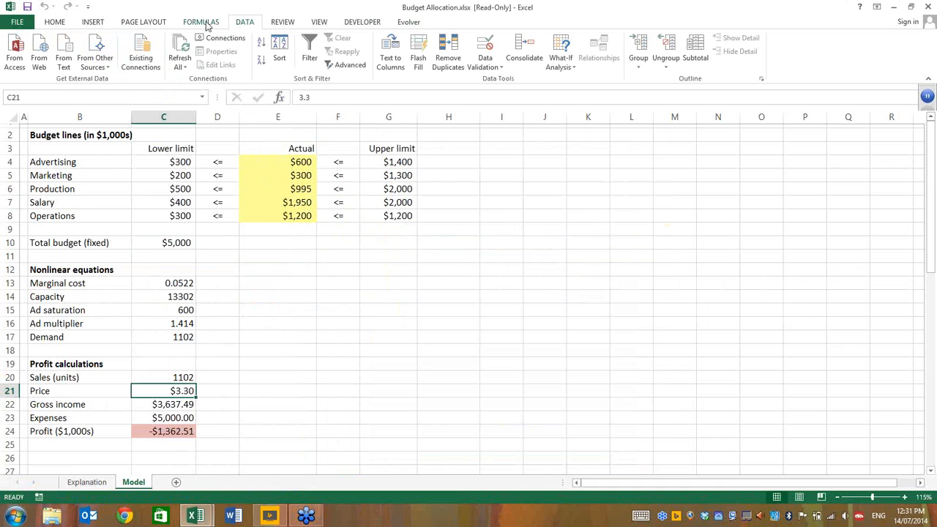
left_click(206, 23)
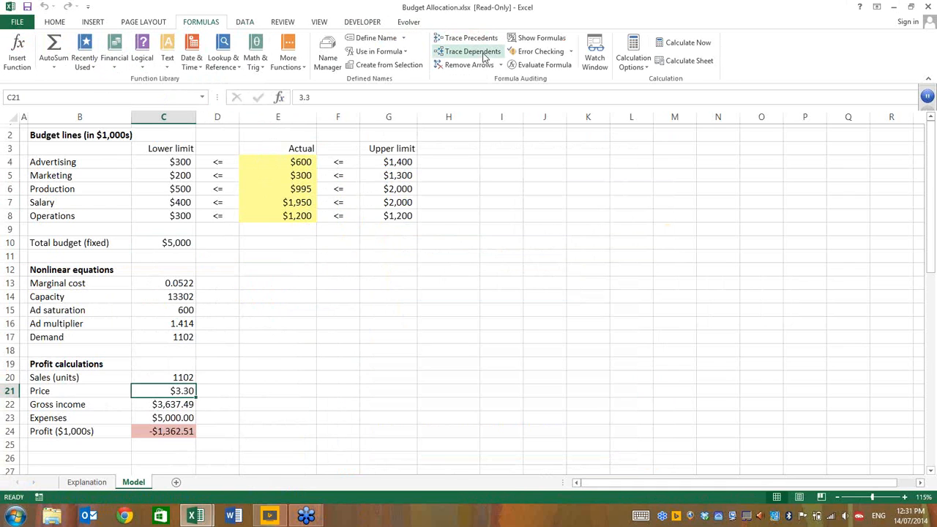
left_click(483, 53)
left_click(483, 53)
left_click(484, 56)
left_click(475, 66)
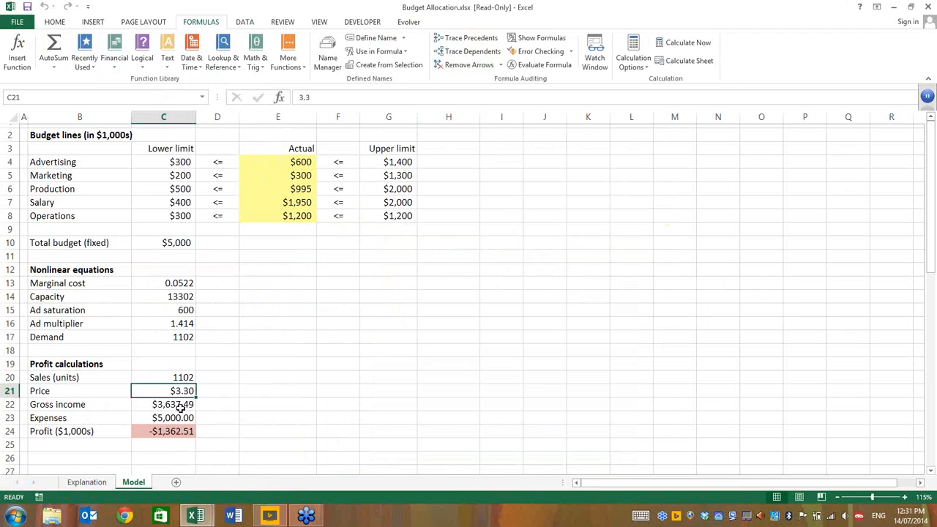
Step: Inspect the demand formula in C17 without changing it, and check the price entry in C21
left_click(171, 337)
left_click(402, 97)
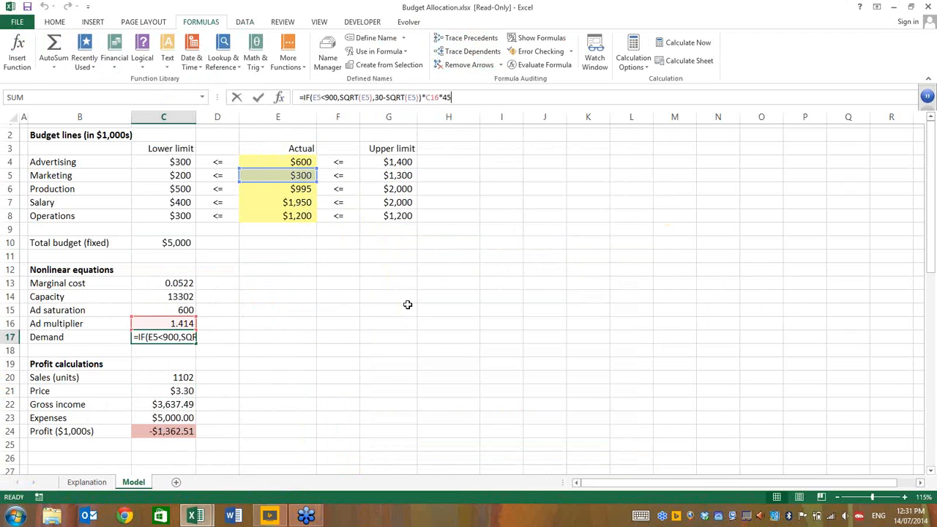
key("Escape")
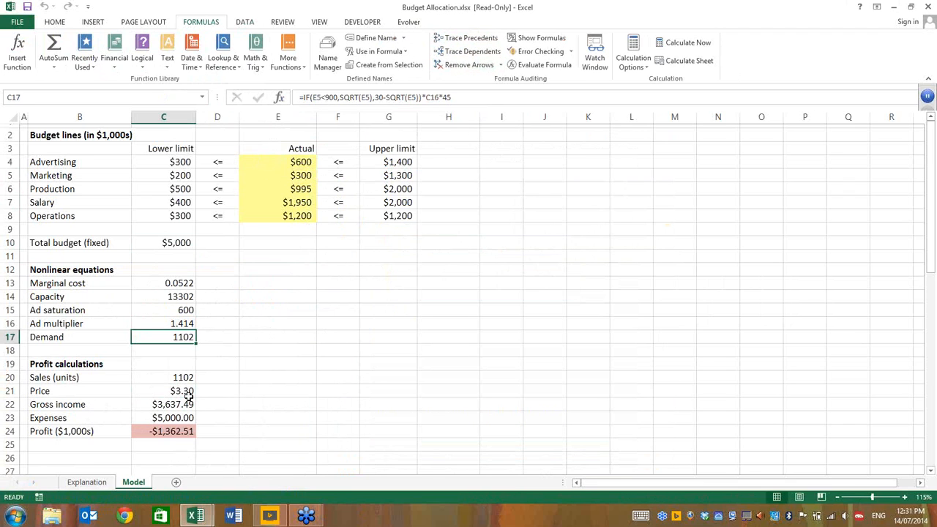
left_click(173, 391)
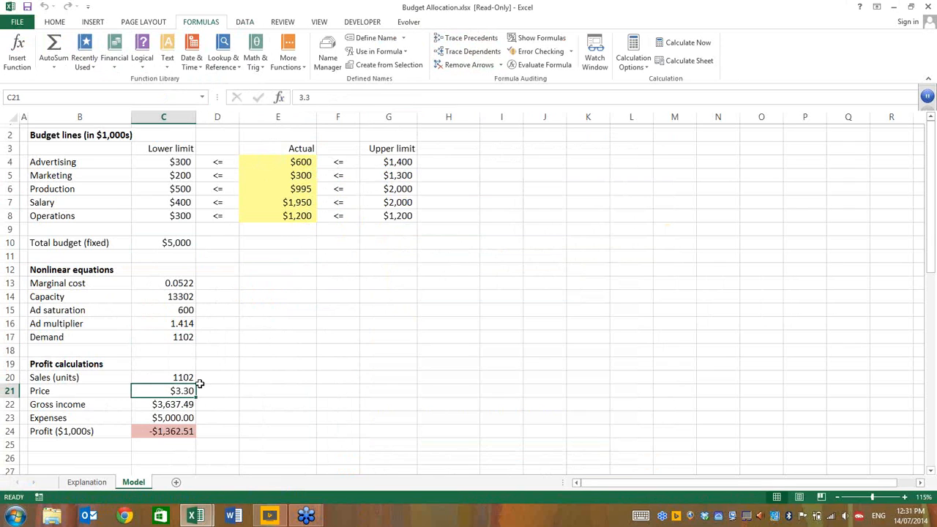
Step: Compare the adjustable allocations in E4:E8 with the price in C21 and the fixed total budget in C10
left_click(407, 23)
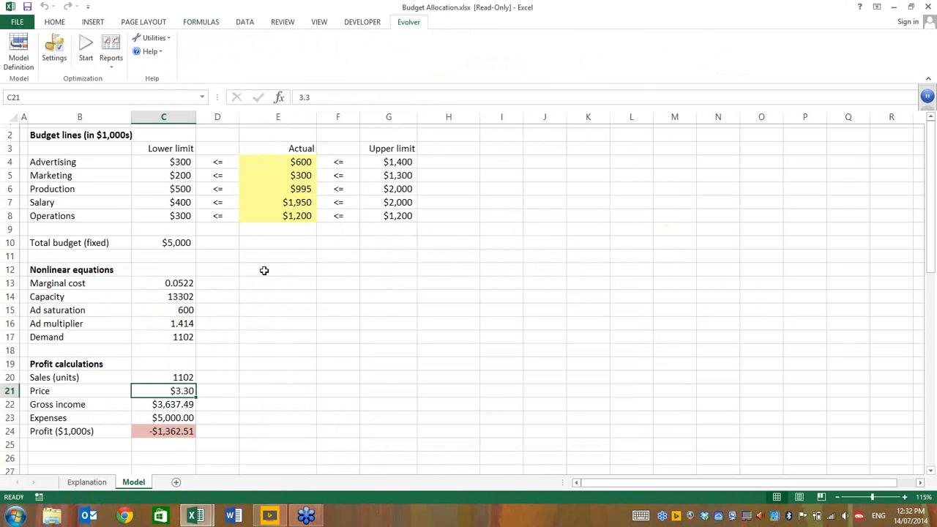
left_click_drag(271, 162, 268, 217)
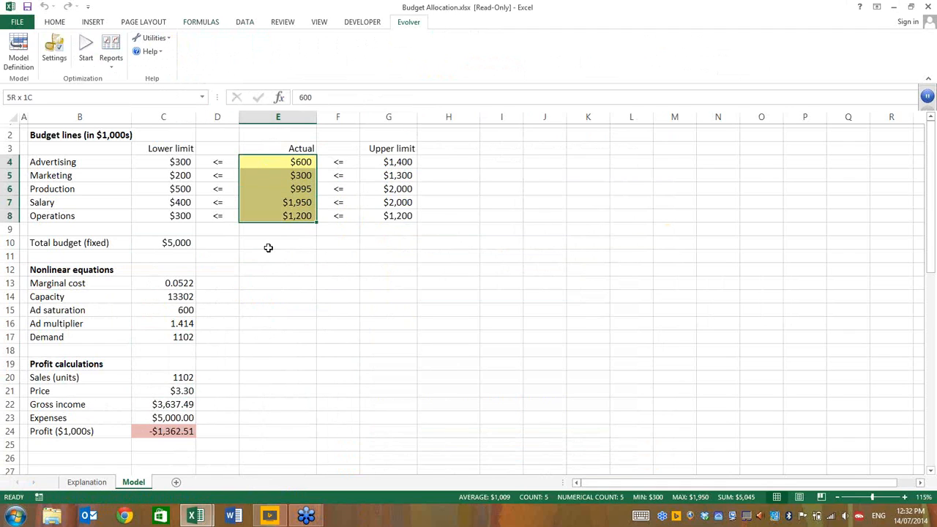
left_click(157, 393)
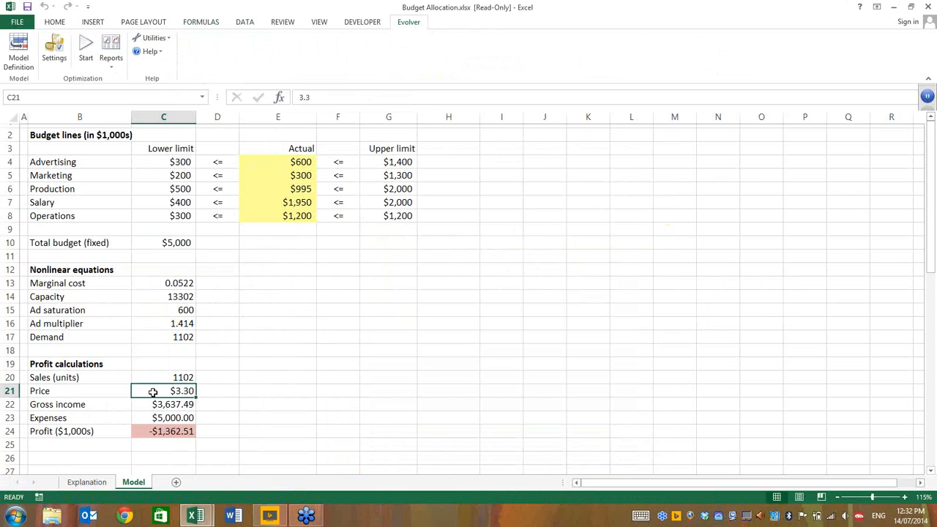
left_click(144, 242)
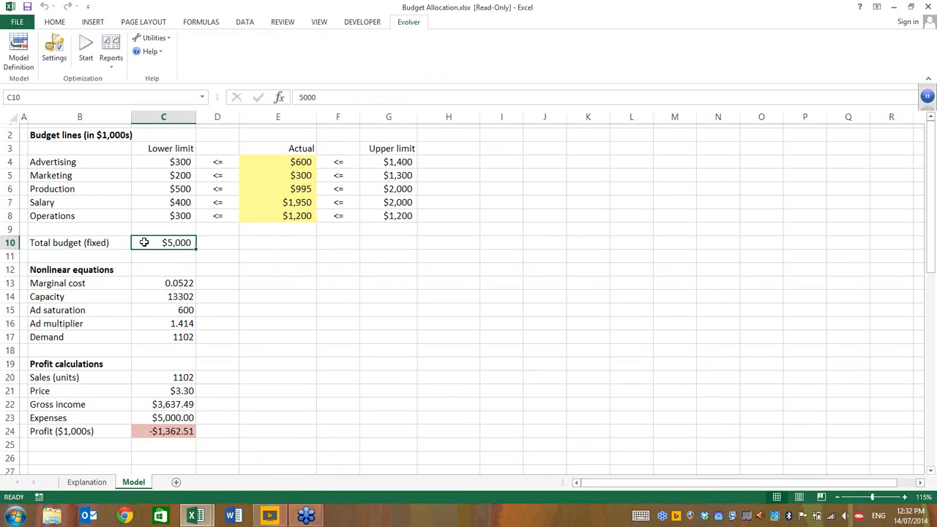
left_click(270, 242)
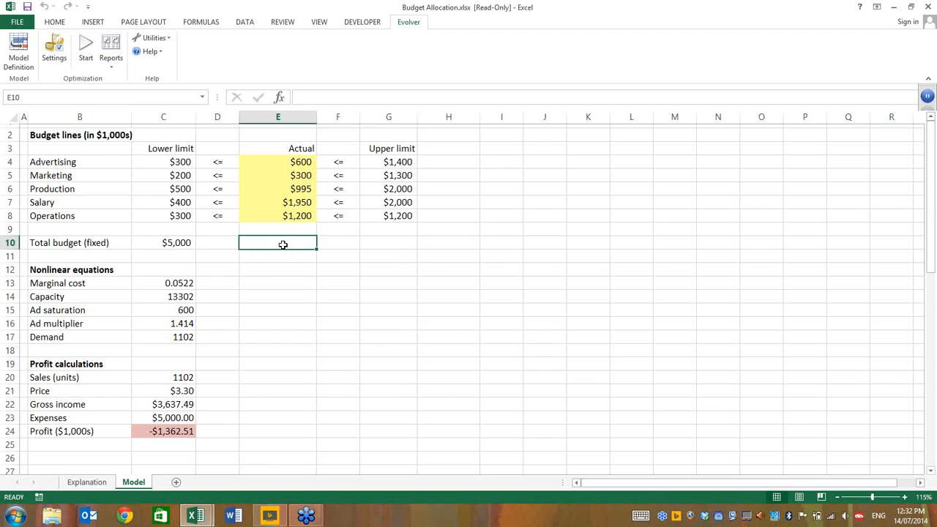
Step: Add an adjustable cell group to the Evolver model for price cell C21, using the Recipe solving method and the description "Sales Price"
left_click(19, 58)
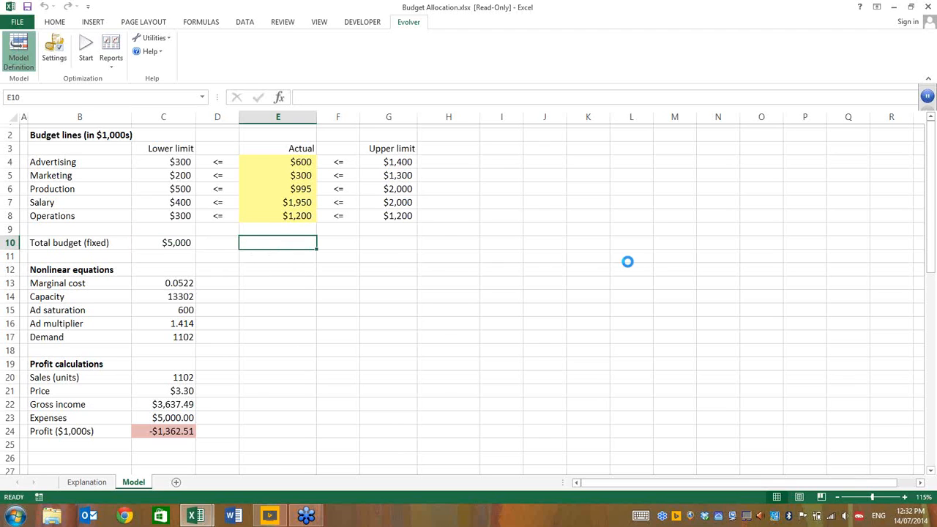
left_click(414, 226)
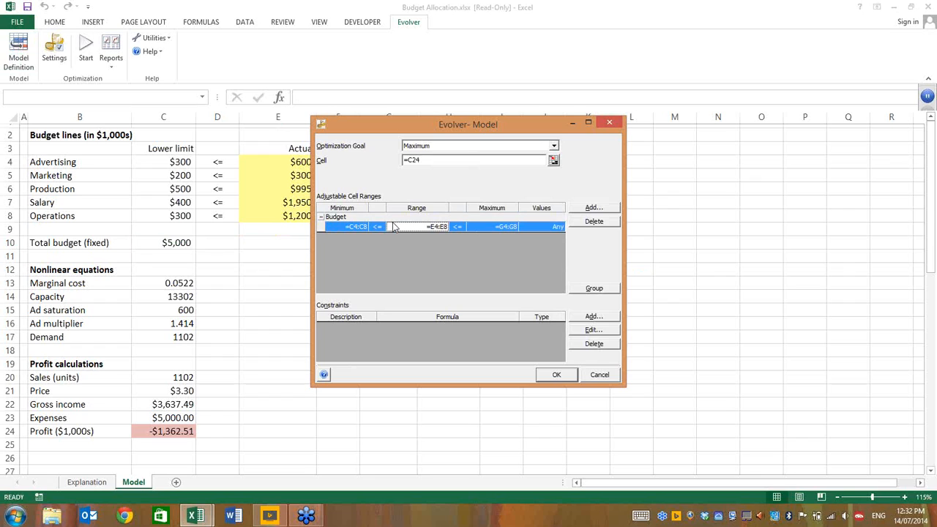
left_click(596, 289)
left_click(604, 314)
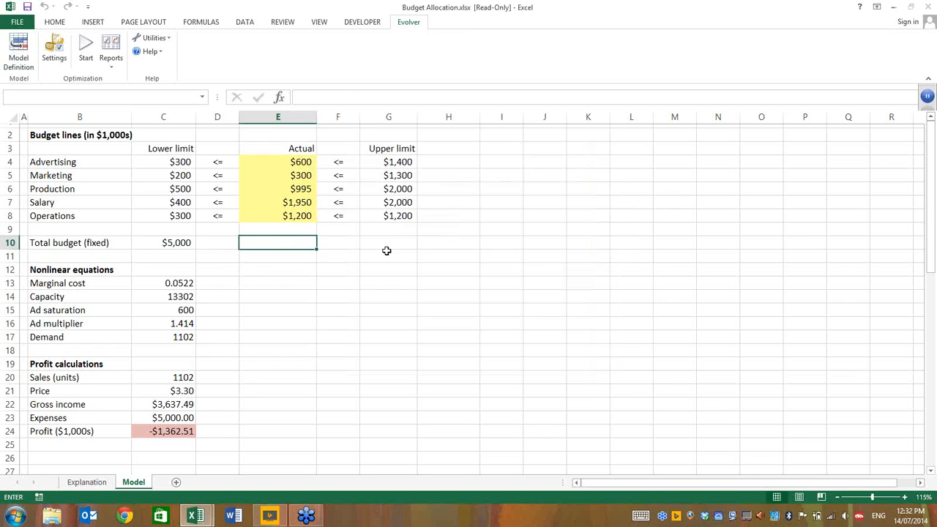
left_click(190, 388)
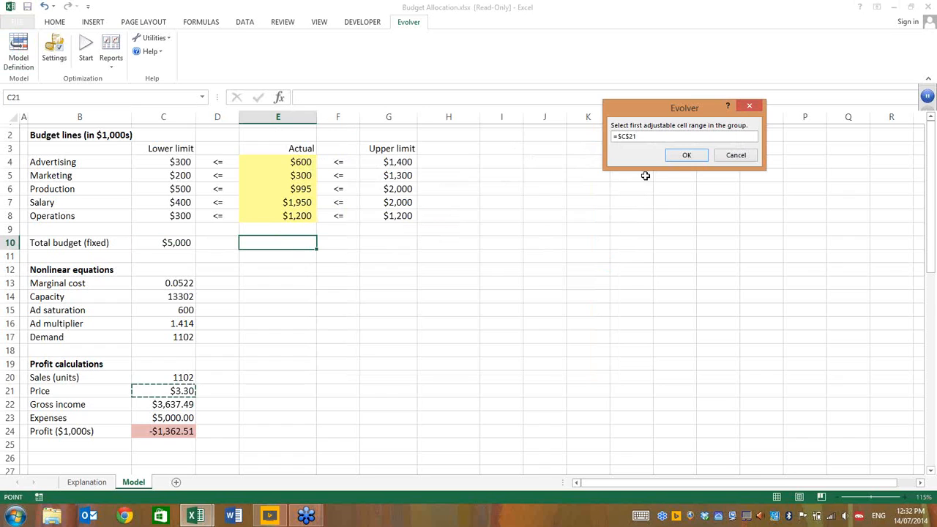
left_click(686, 156)
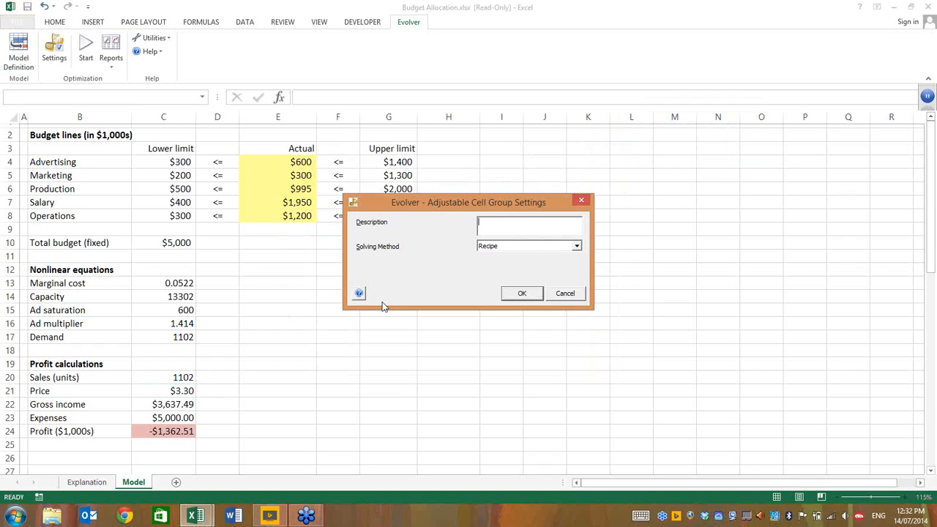
type("Sales Price")
left_click(518, 293)
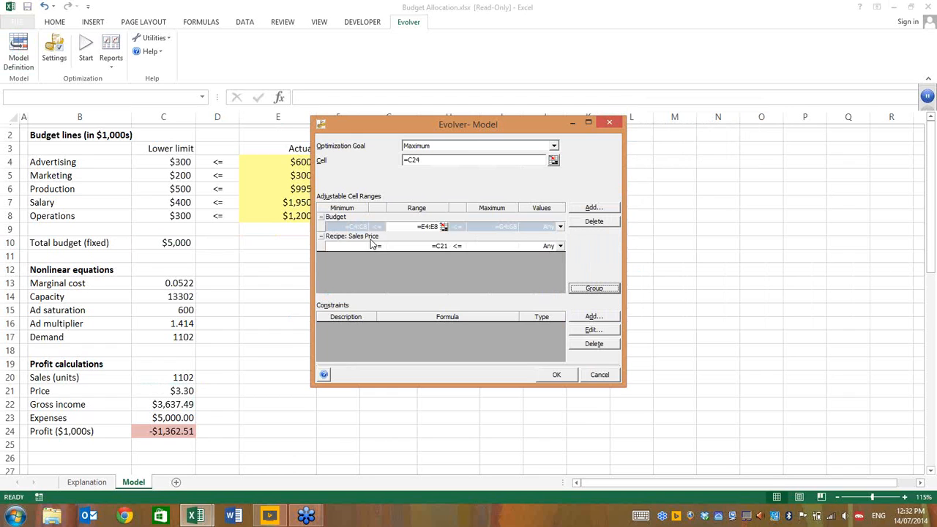
Step: Review the Sales Price and Budget cell ranges in the Evolver model definition and discard the model changes
left_click(417, 250)
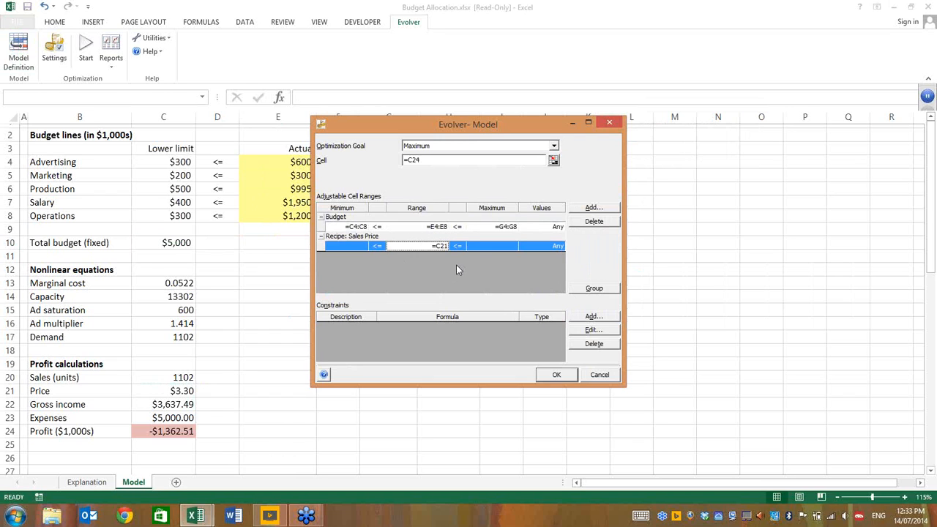
left_click(418, 227)
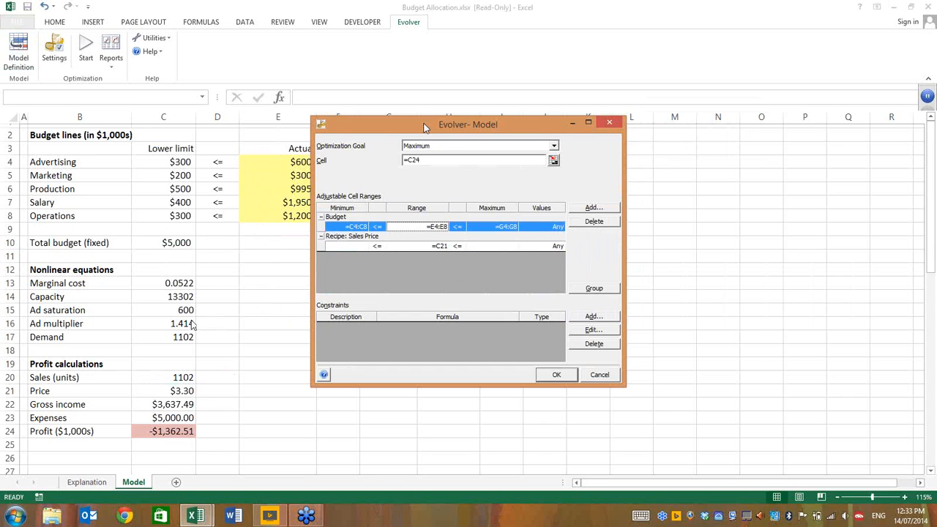
left_click_drag(480, 125, 616, 140)
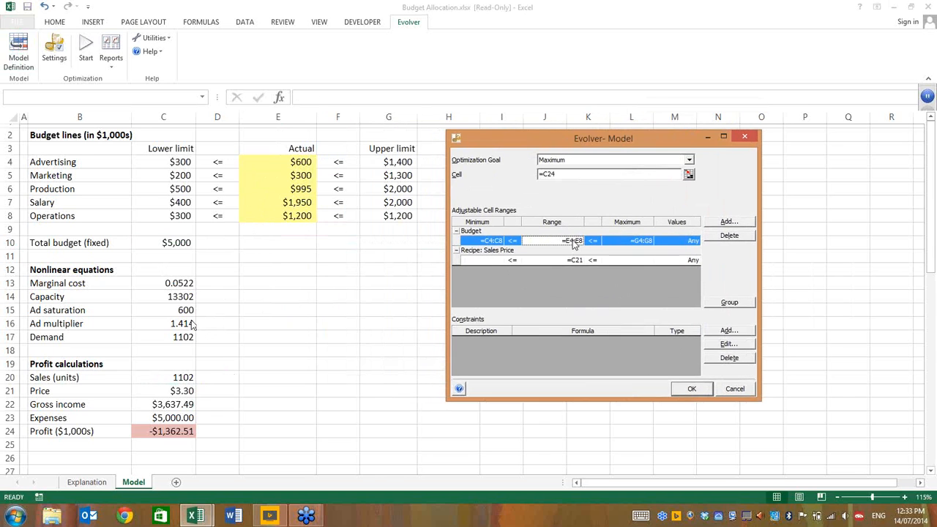
left_click(737, 391)
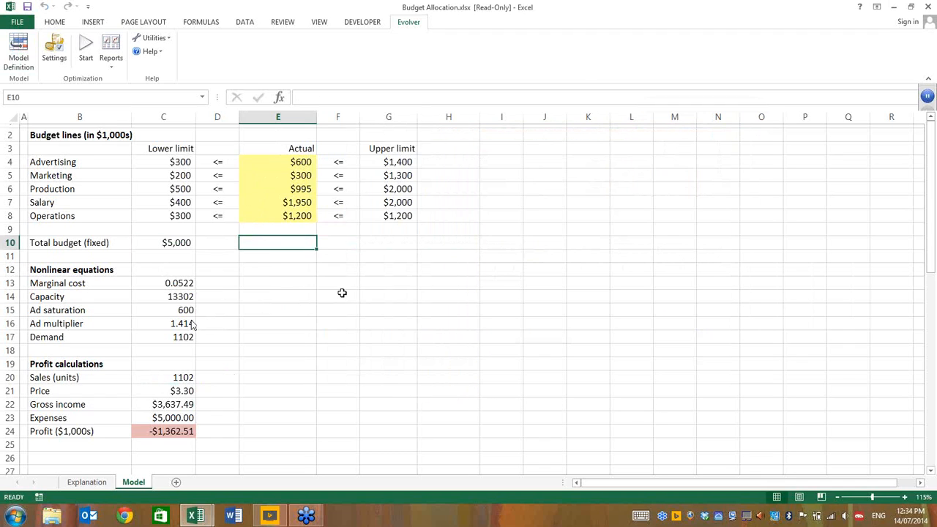
Step: Close Budget Allocation.xlsx without saving and return to the Evolver example list
key("ctrl+w")
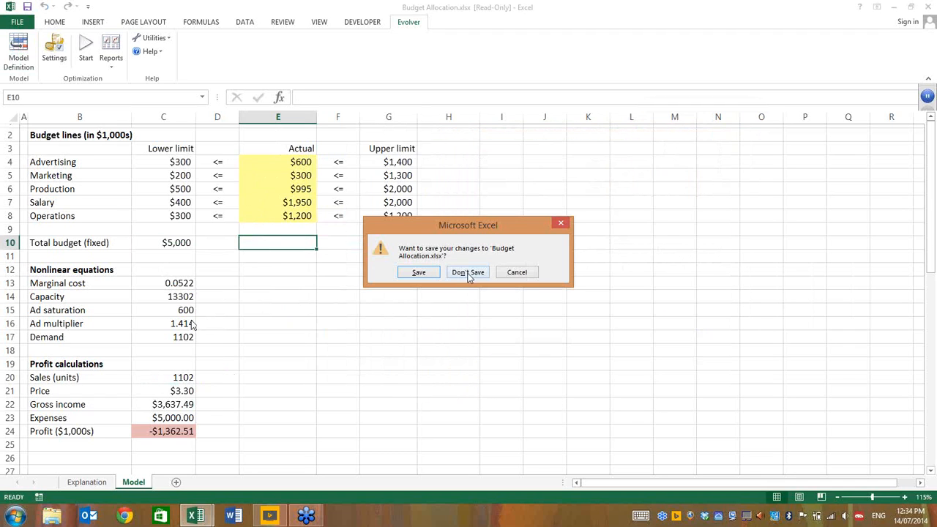
left_click(468, 273)
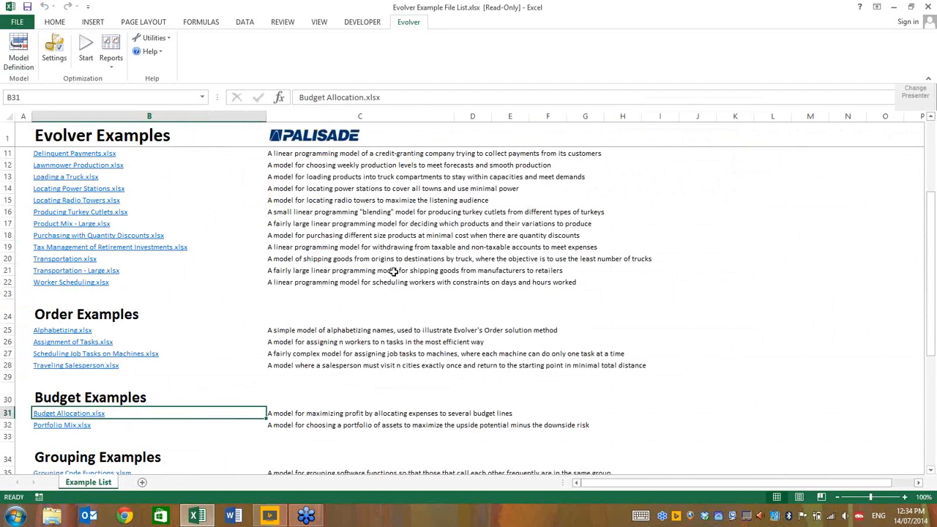
left_click(370, 306)
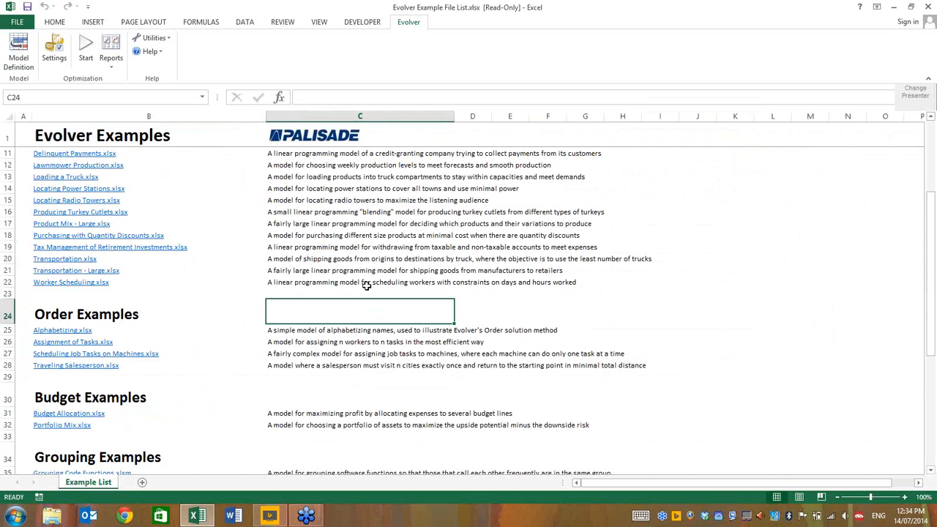
Step: Open the Locating Radio Towers.xlsx example from the Recipe Examples and show its Model sheet
scroll(356, 283, "up", 2)
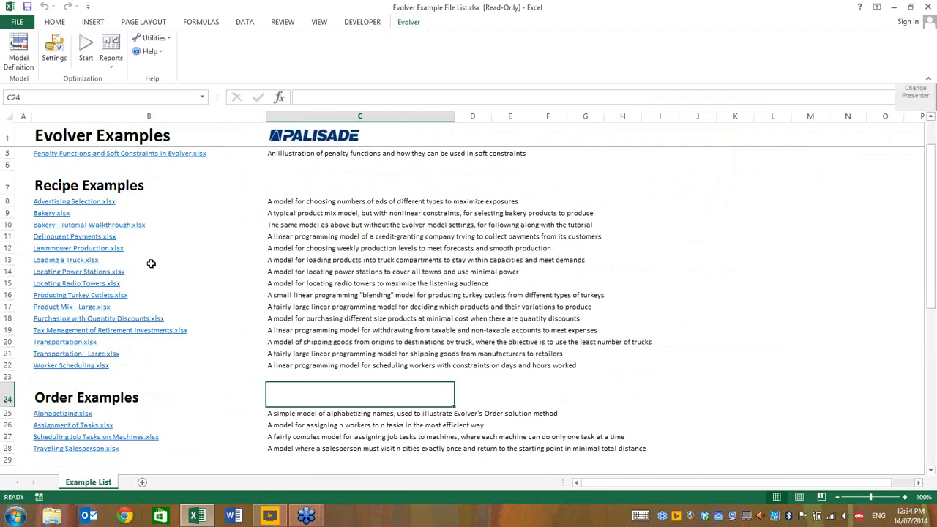
left_click(79, 287)
left_click(131, 485)
Step: Examine the tower headings in C3:E3 of the tower location decisions
left_click(293, 191)
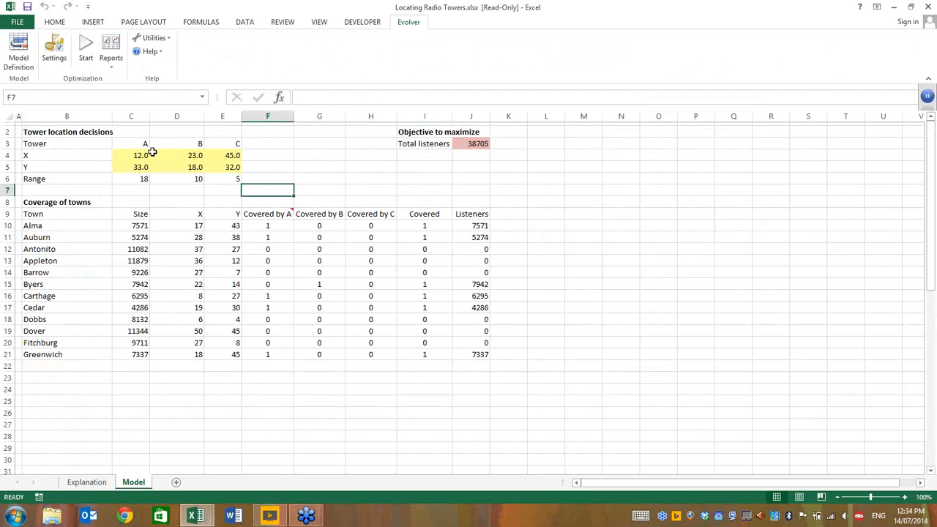
left_click_drag(136, 146, 227, 147)
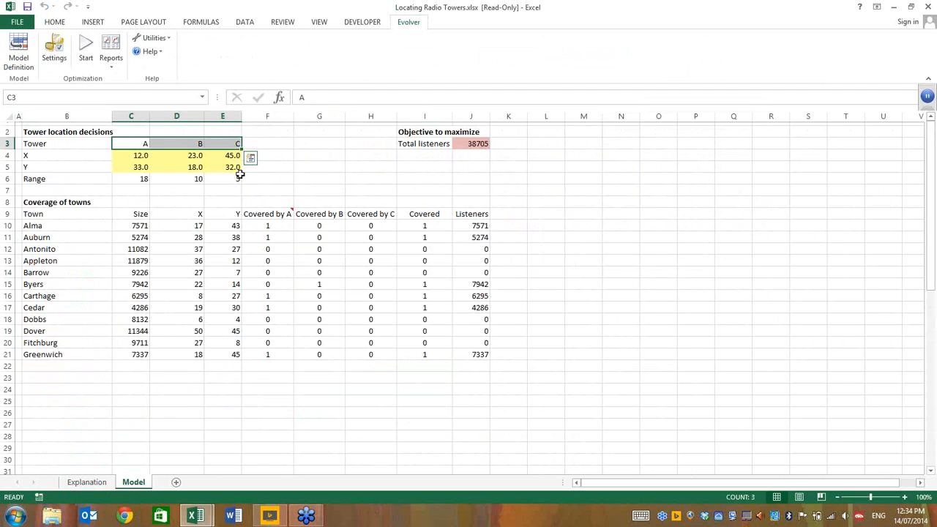
Step: Review the range values of towers A, B and C in the tower location decisions
left_click(140, 179)
key("Right")
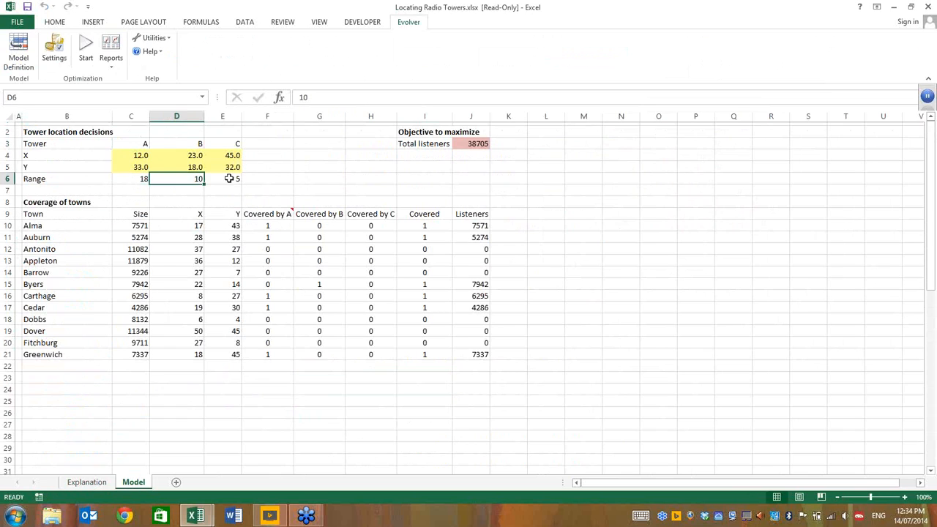
key("Right")
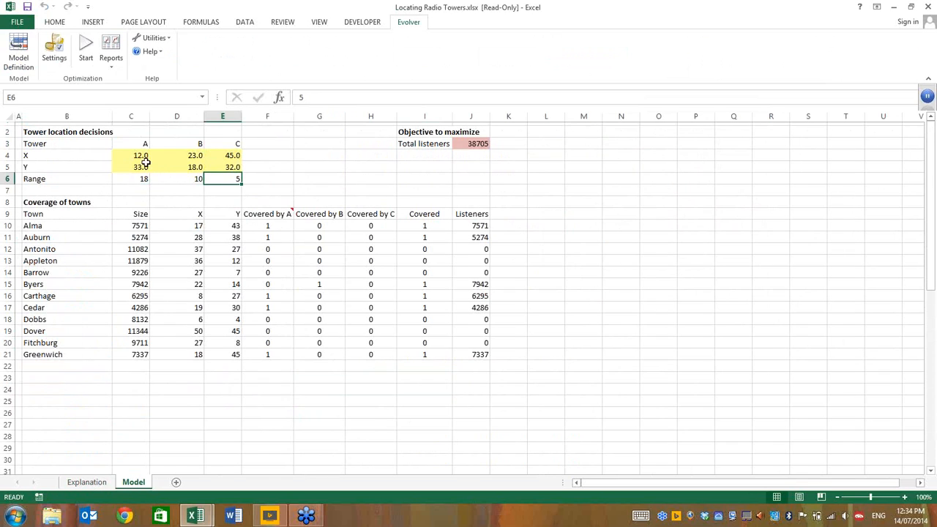
left_click_drag(145, 178, 217, 179)
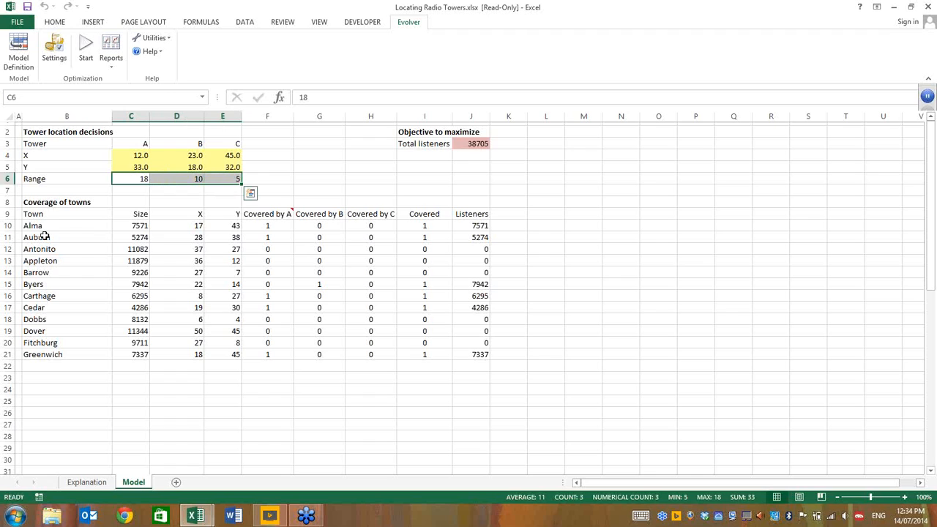
Step: Review the list of towns from Alma to Greenwich and the total listeners objective cell
left_click_drag(62, 225, 64, 352)
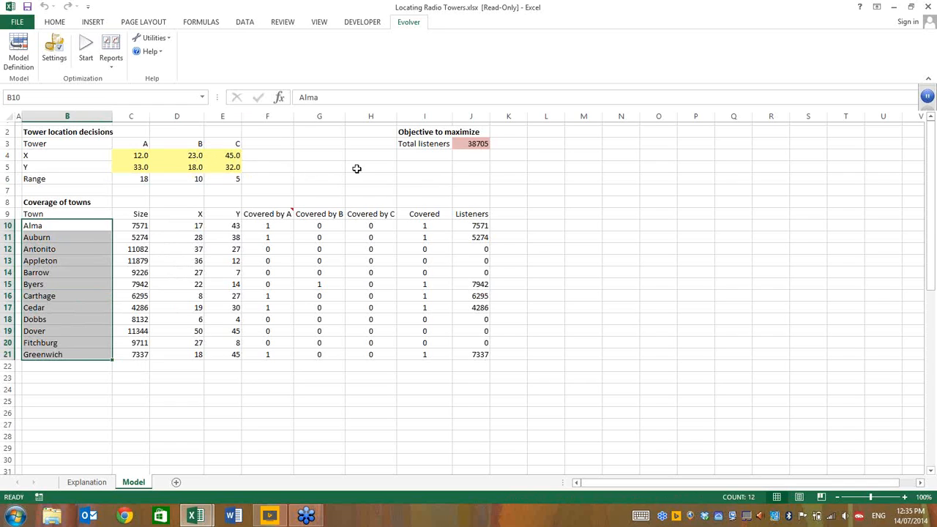
left_click(461, 145)
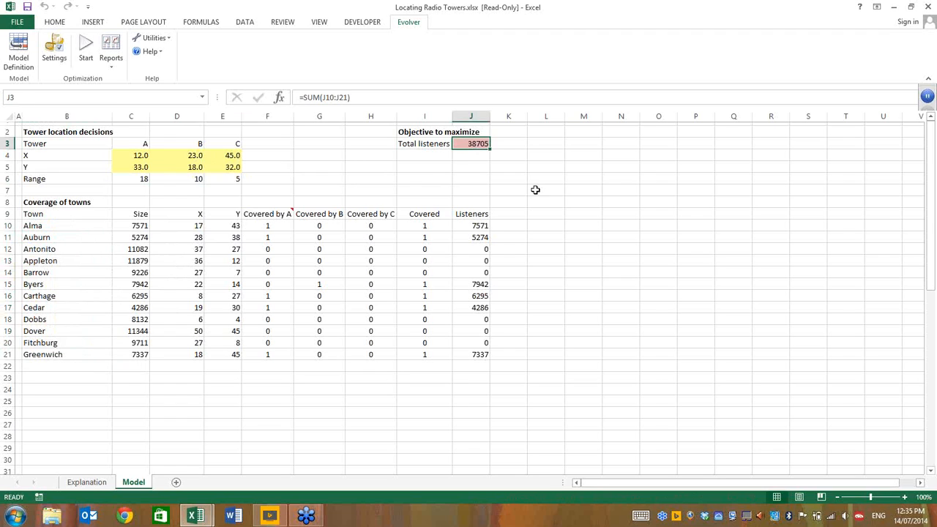
left_click(390, 175)
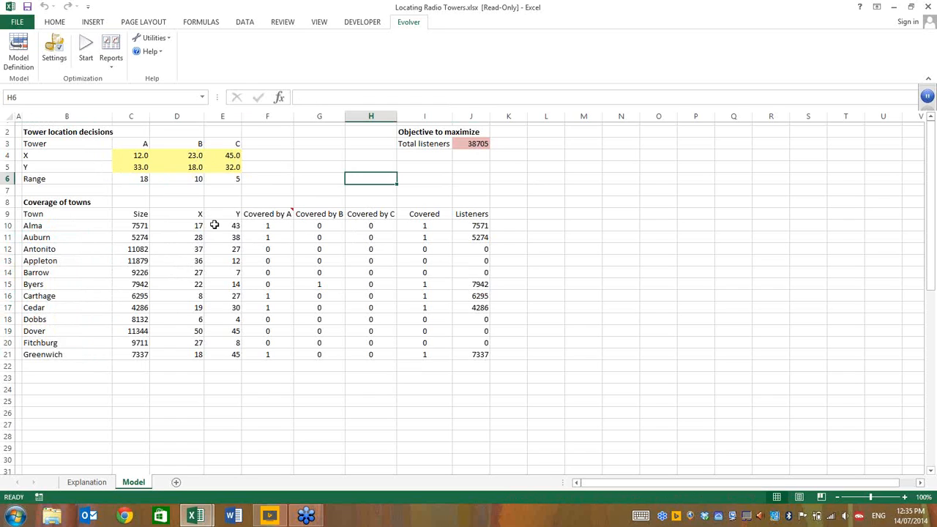
Step: Examine Alma's X and Y coordinates and trace the cells its Covered by A formula refers to
left_click(188, 226)
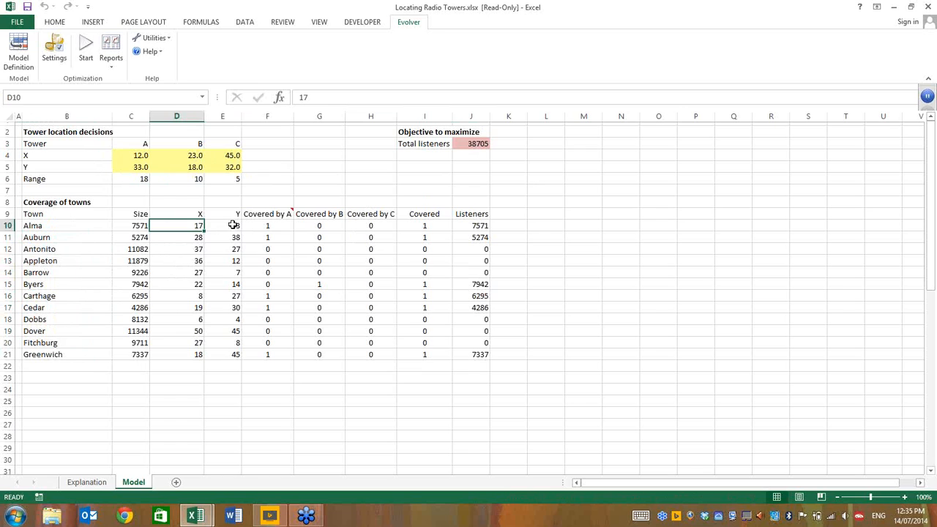
left_click(233, 226)
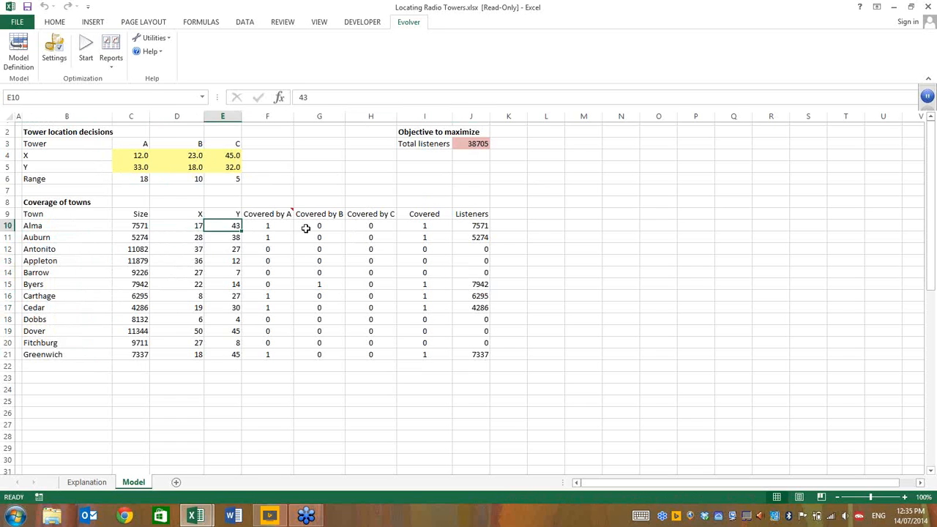
key("Right")
key("Right")
key("Right")
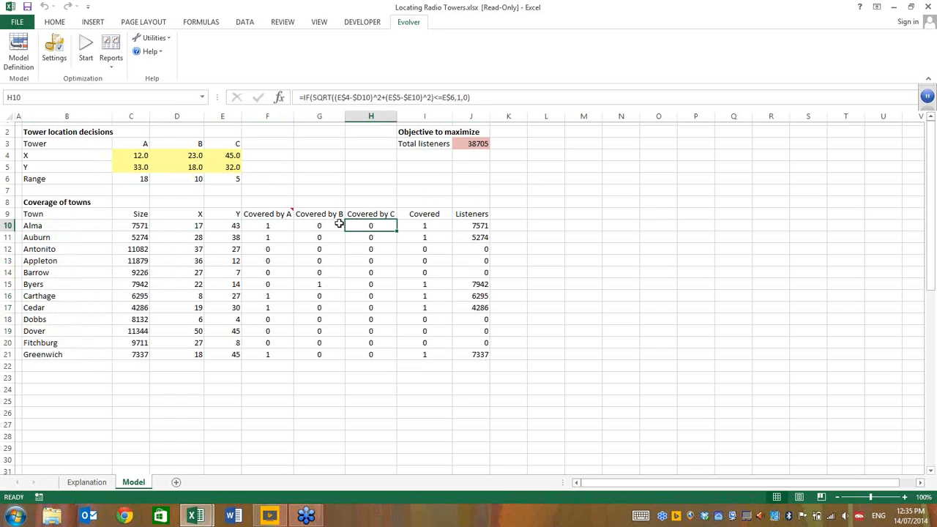
key("Left")
key("Left")
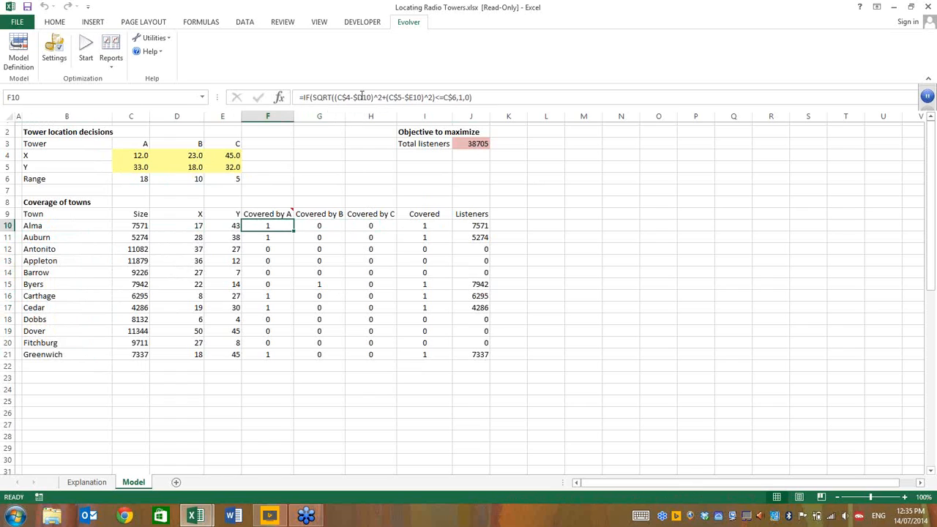
left_click(362, 97)
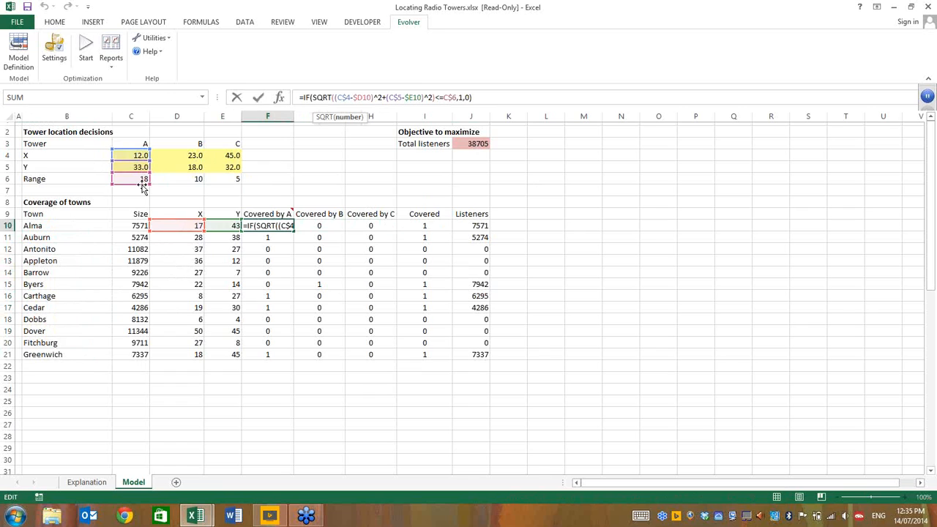
key("Escape")
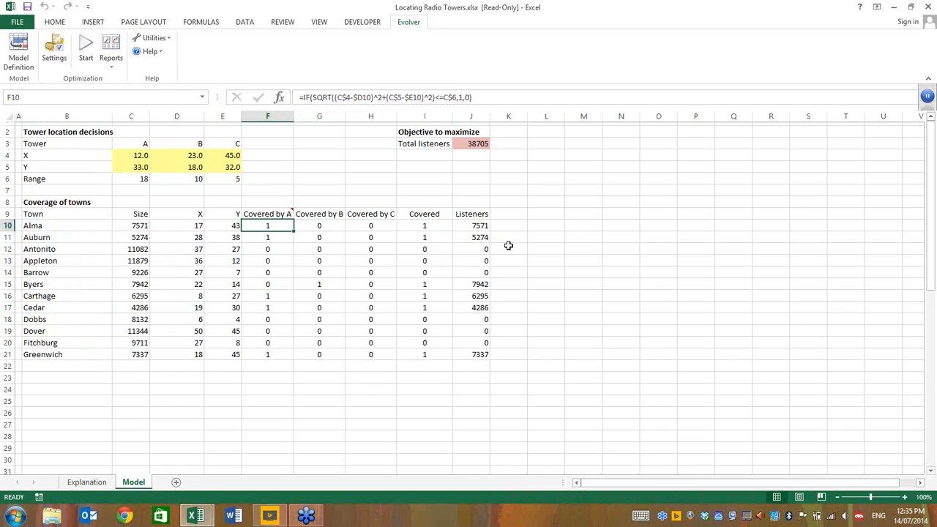
Step: Check the Listeners formulas of the covered towns and the total listeners formula in J3
left_click(466, 238)
left_click(469, 284)
left_click(471, 295)
left_click(471, 308)
left_click(464, 354)
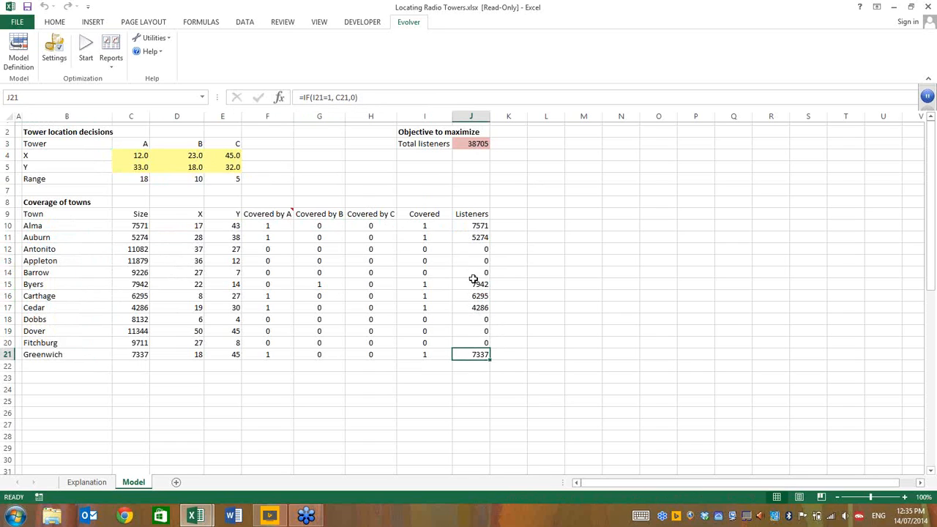
left_click(464, 144)
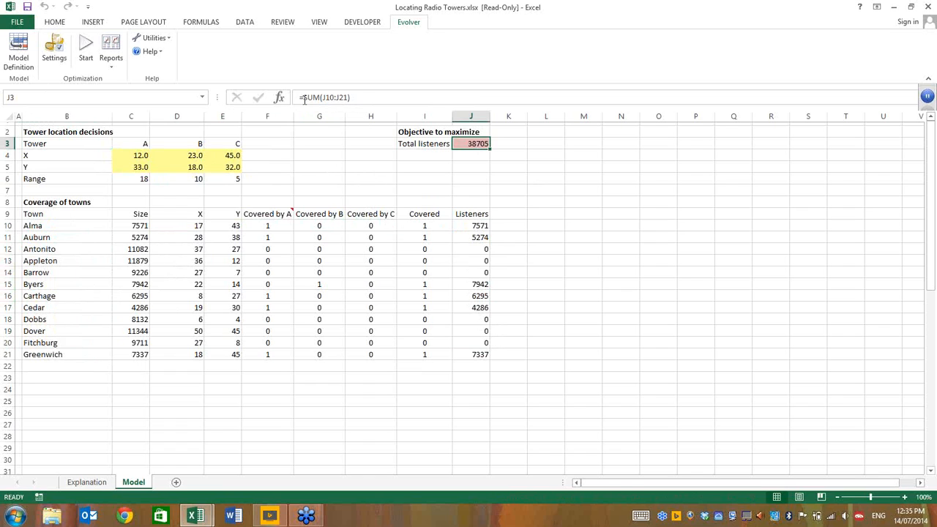
left_click(93, 23)
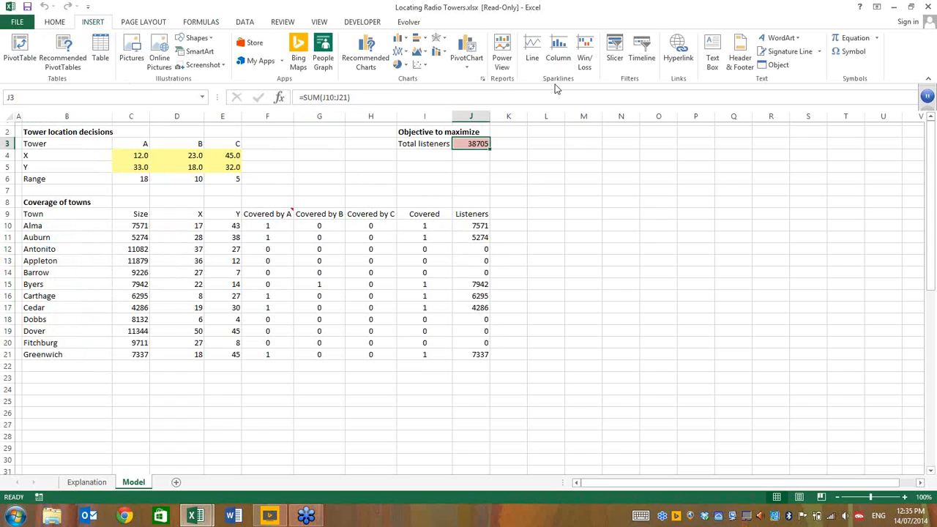
left_click(421, 65)
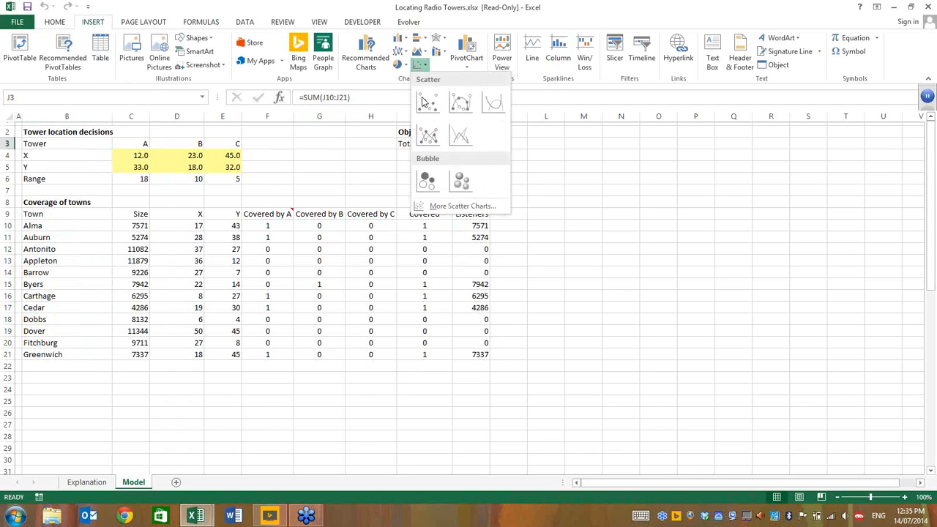
left_click(424, 102)
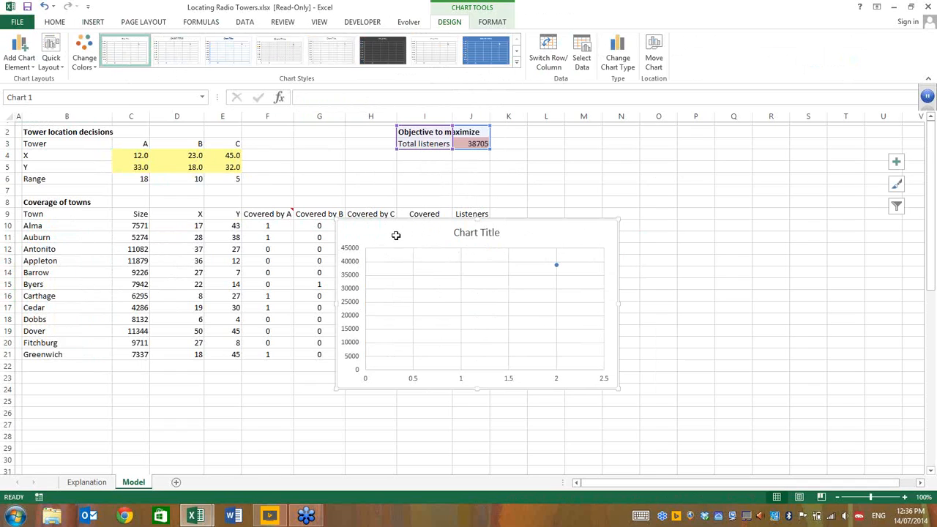
left_click(539, 177)
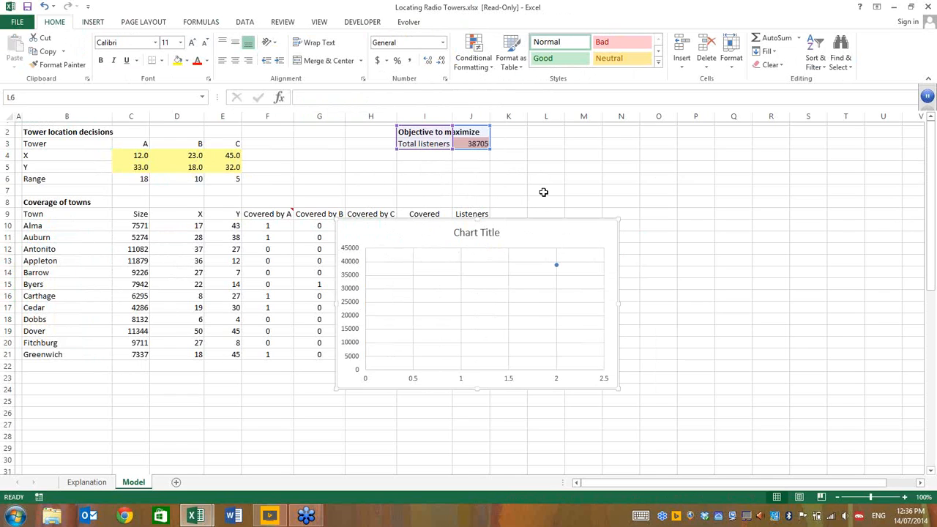
left_click(442, 292)
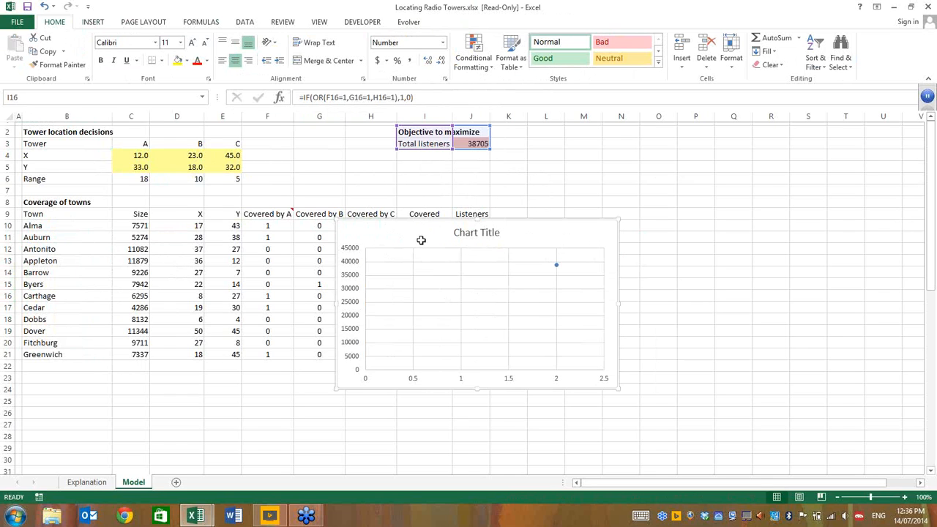
left_click_drag(412, 239, 616, 190)
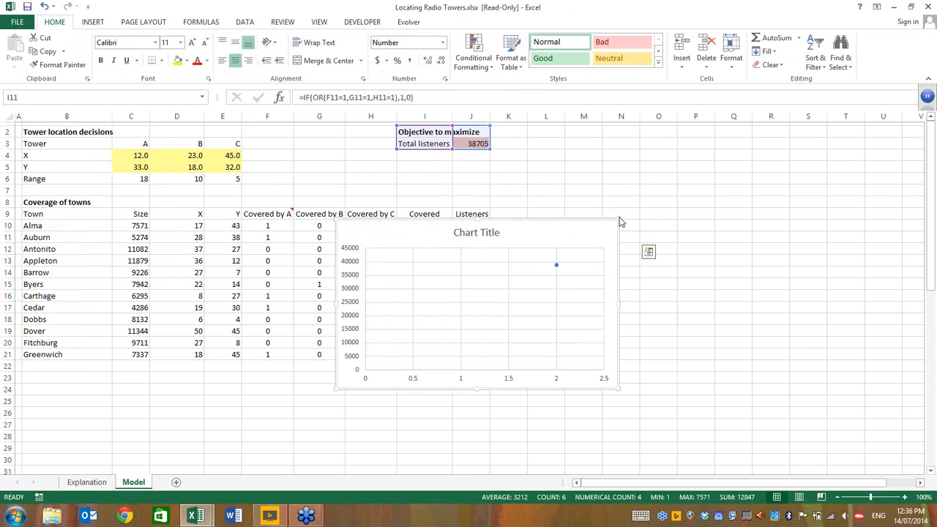
left_click(511, 306)
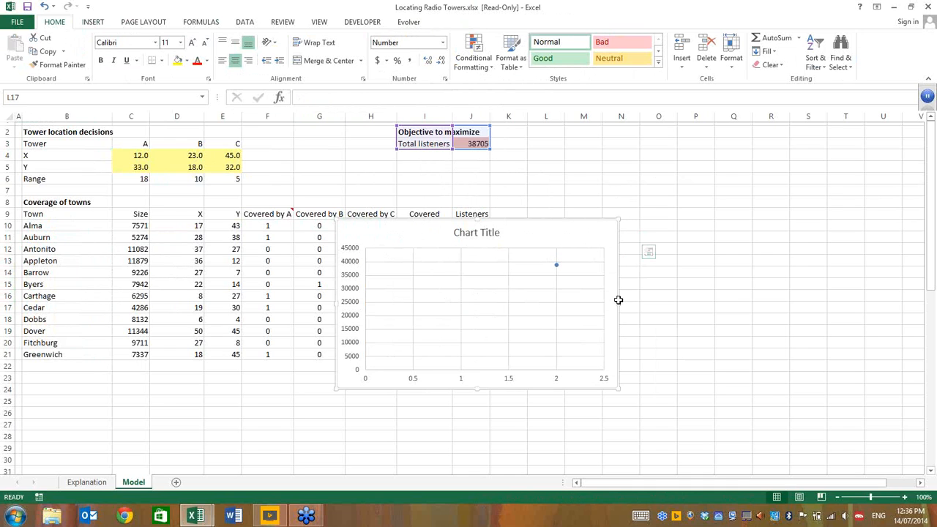
left_click(528, 195)
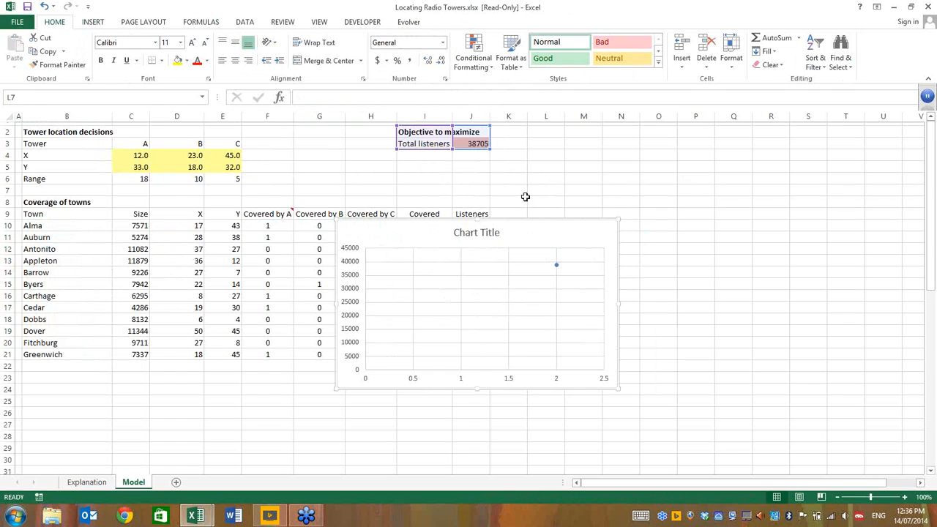
key("Escape")
left_click_drag(425, 237, 584, 238)
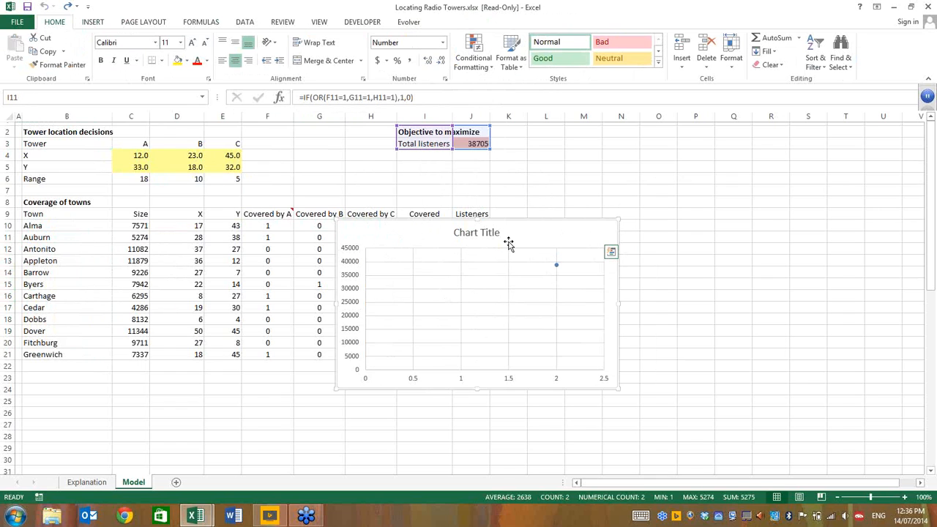
left_click(479, 166)
left_click_drag(425, 236, 588, 226)
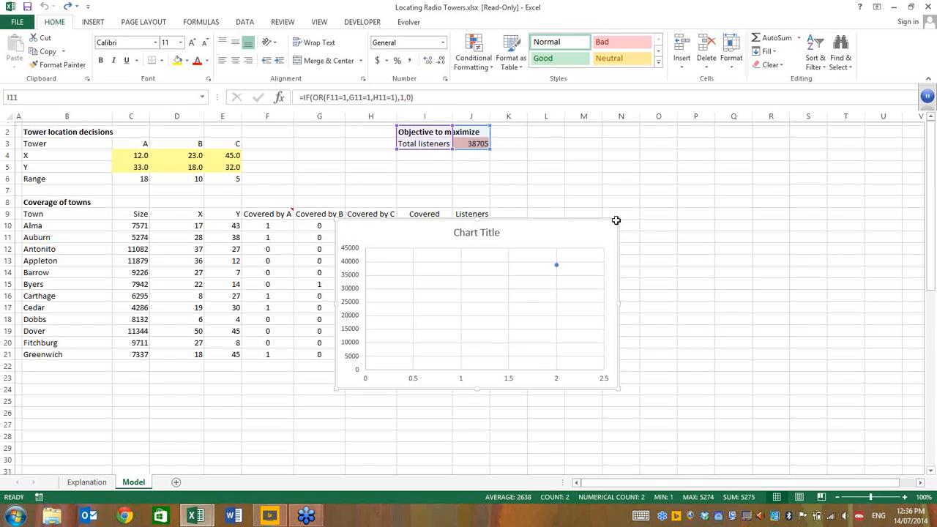
left_click(618, 218)
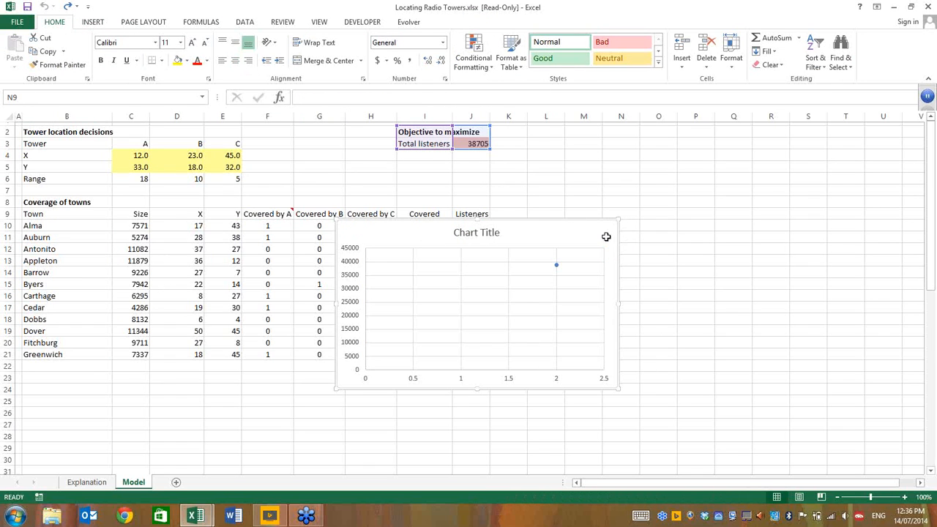
left_click(606, 236)
right_click(592, 231)
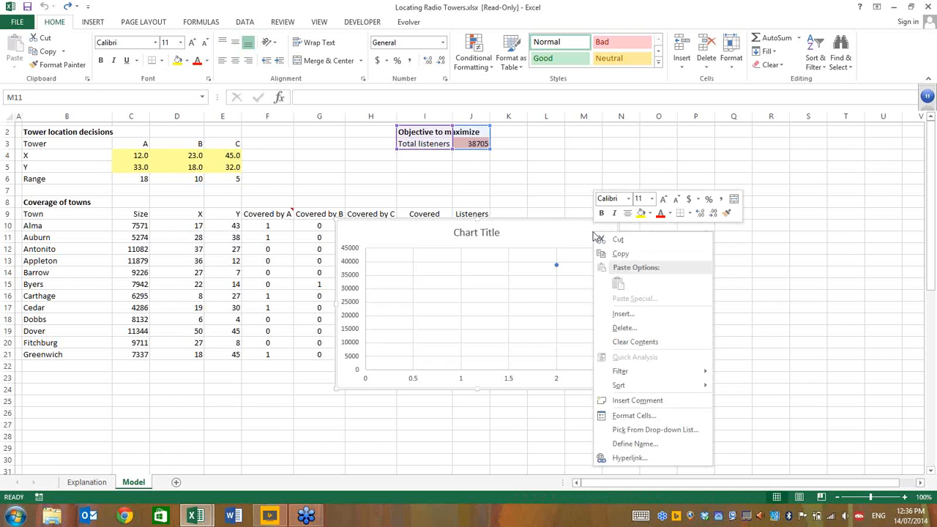
left_click(630, 249)
left_click(532, 200)
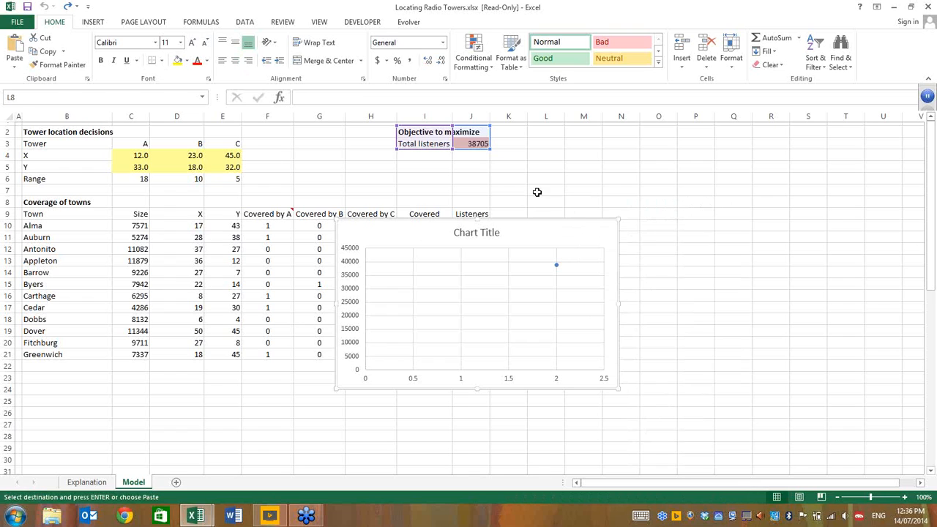
left_click(551, 237)
left_click(520, 326)
left_click(583, 238)
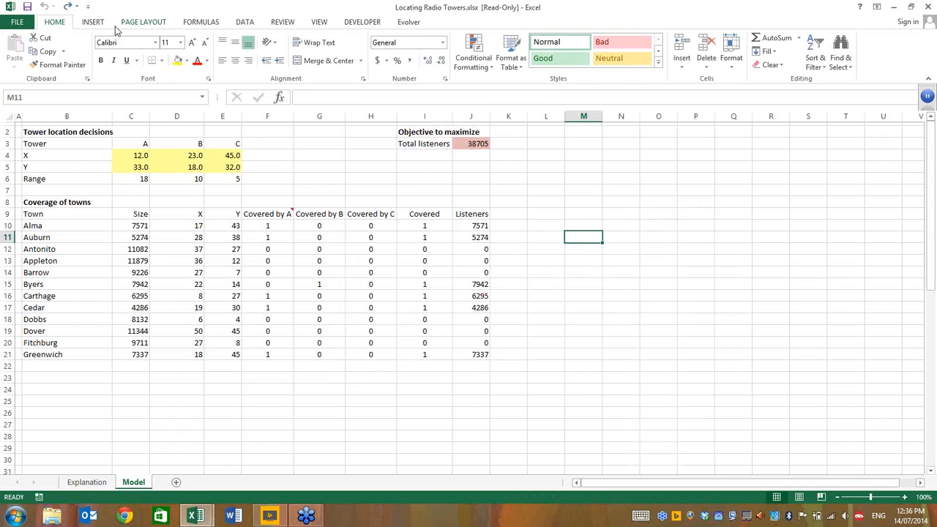
Step: Insert an empty markers-only scatter chart from cell M11 and place it beside the coverage table, starting near column L
left_click(93, 22)
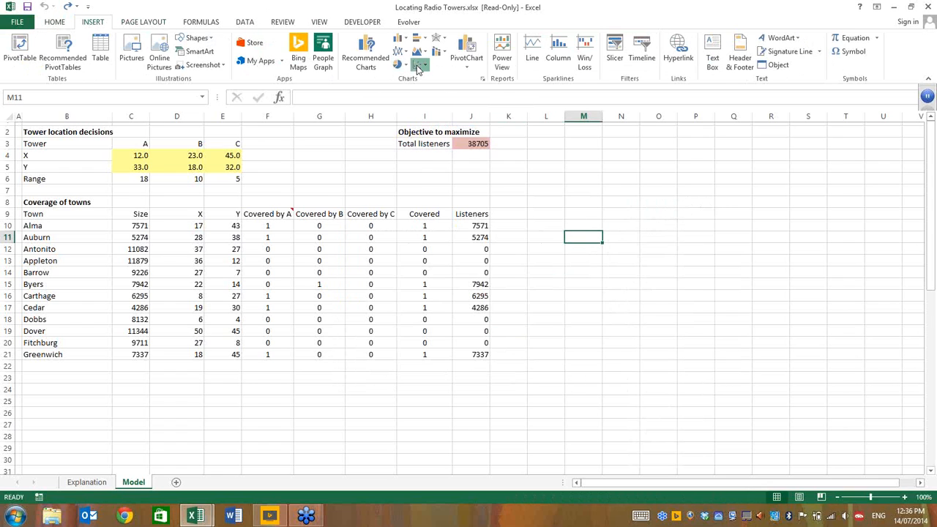
left_click(420, 66)
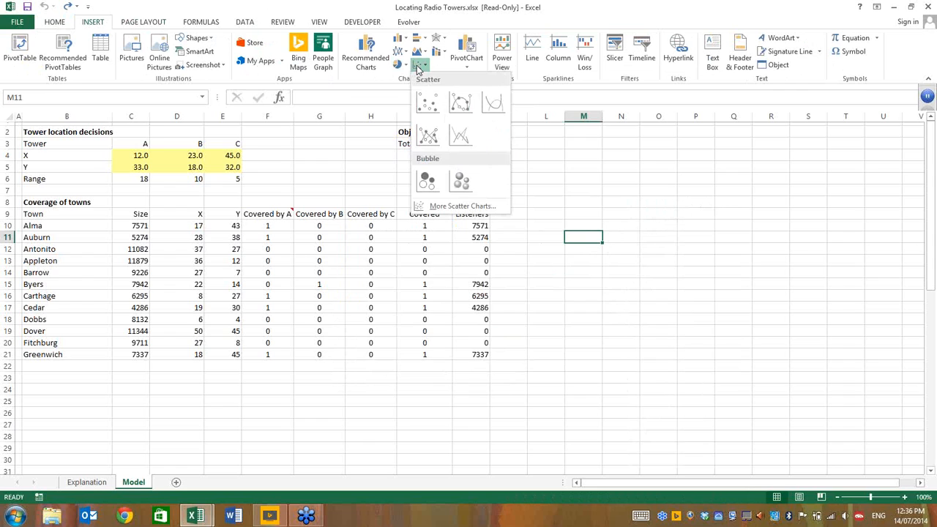
left_click(429, 104)
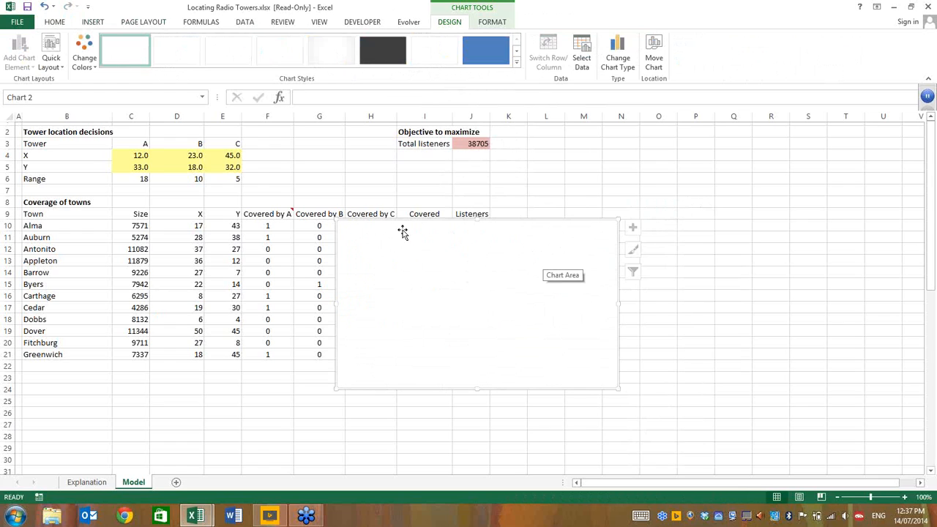
left_click_drag(405, 227, 611, 213)
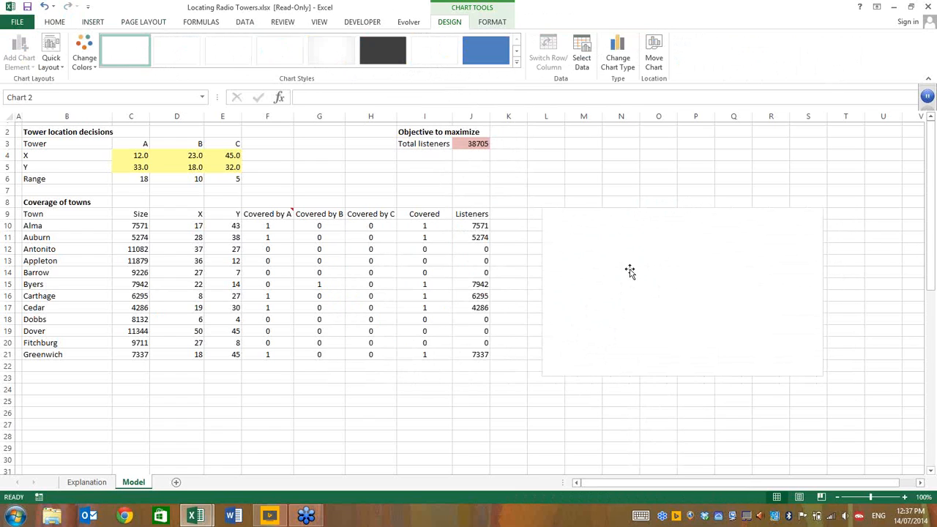
Step: Add a chart series named from B3 with X values C4:E4 and Y values C5:E5 to plot the towers
right_click(633, 276)
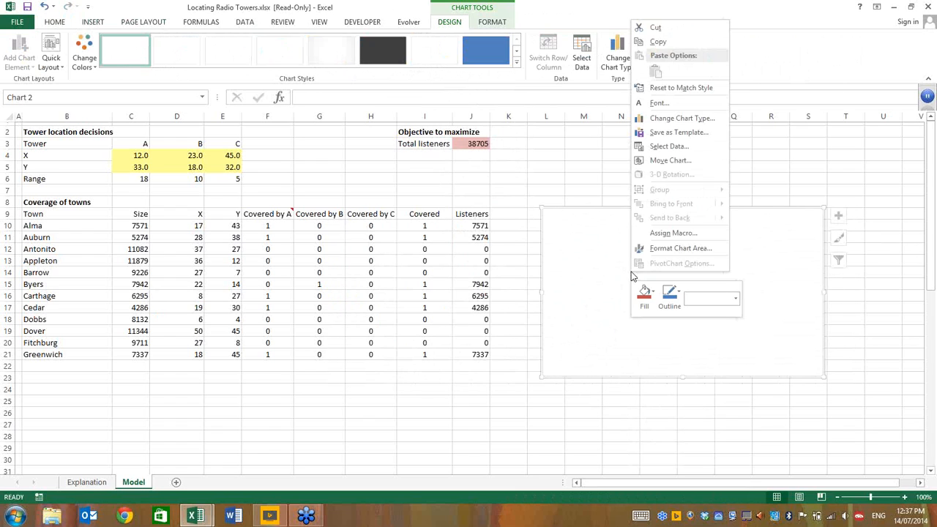
left_click(662, 147)
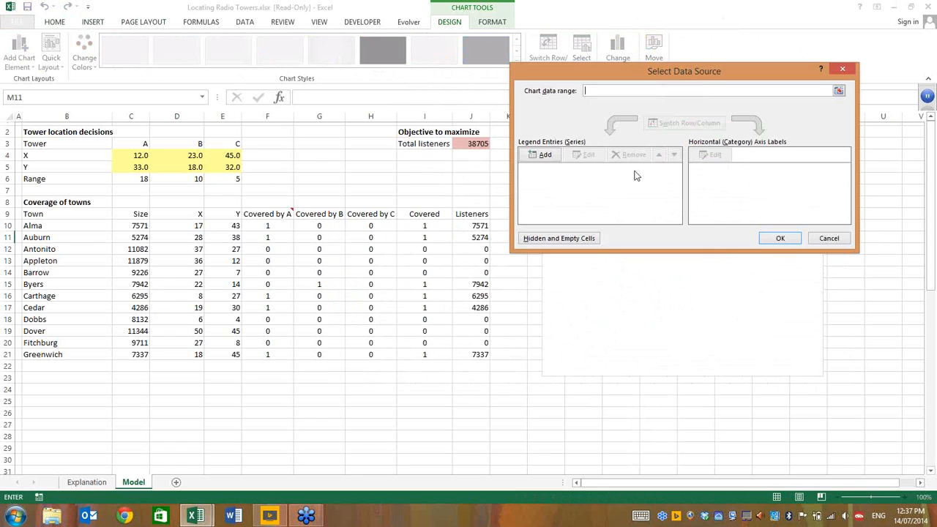
left_click(545, 156)
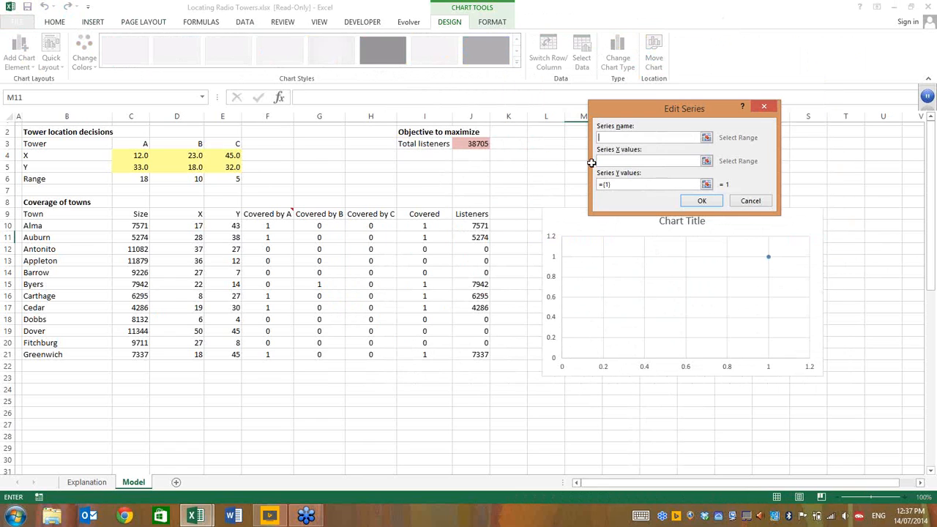
left_click(70, 142)
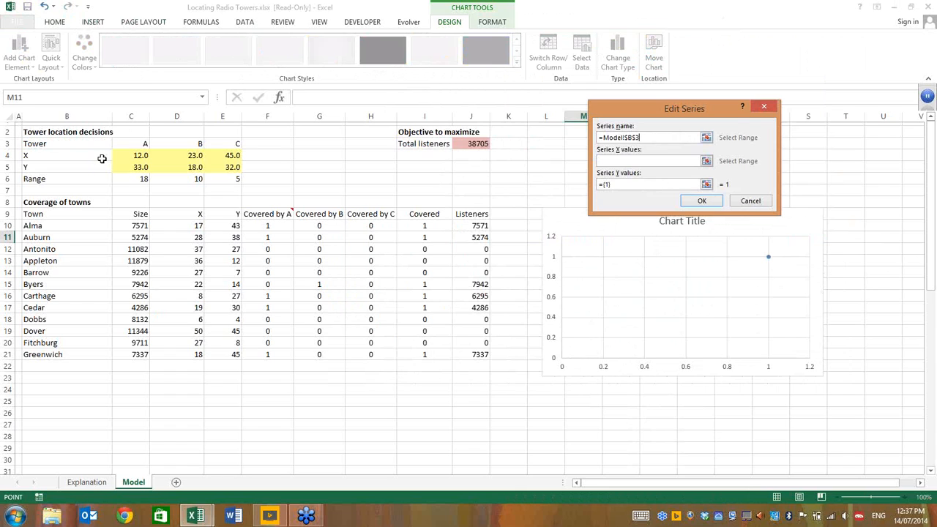
left_click_drag(130, 155, 235, 152)
key("Tab")
left_click_drag(137, 168, 232, 168)
left_click(705, 199)
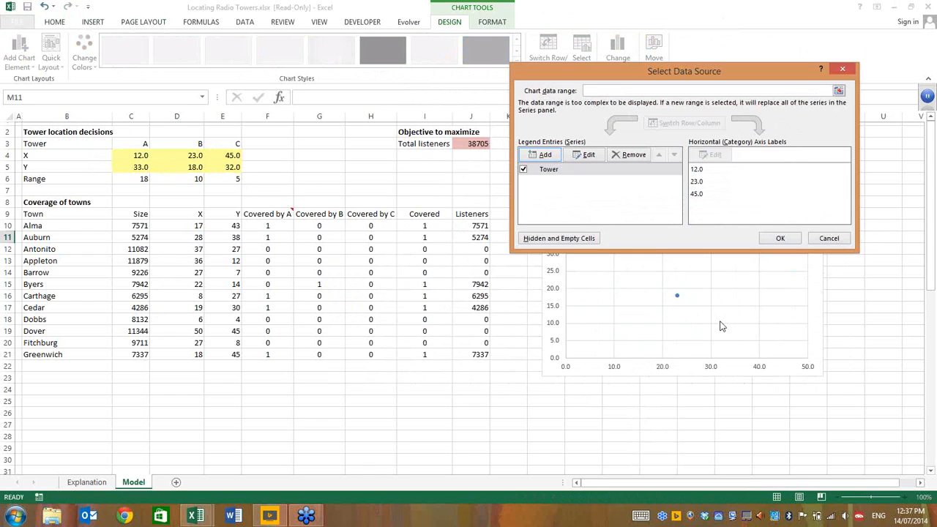
Step: Add a second chart series named from B9 with X values D10:D21 and Y values E10:E21, and confirm the data source
left_click(544, 156)
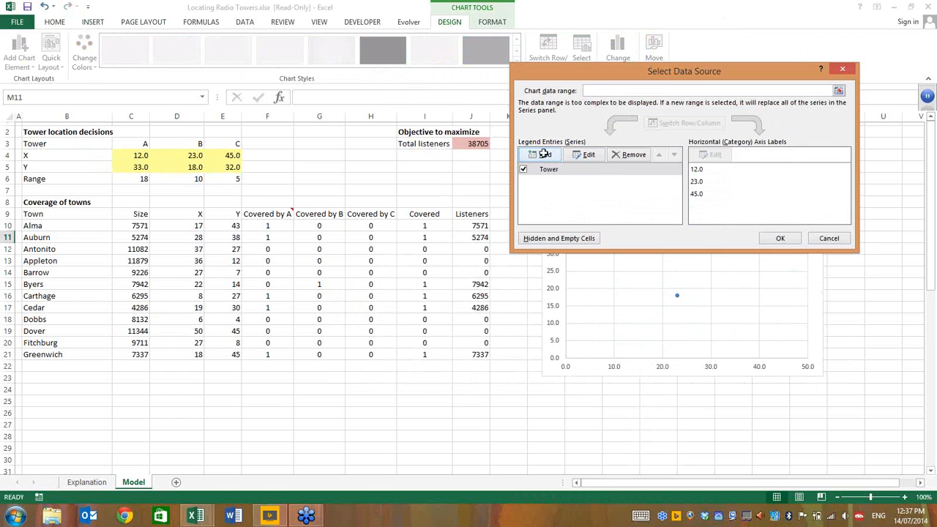
left_click(79, 213)
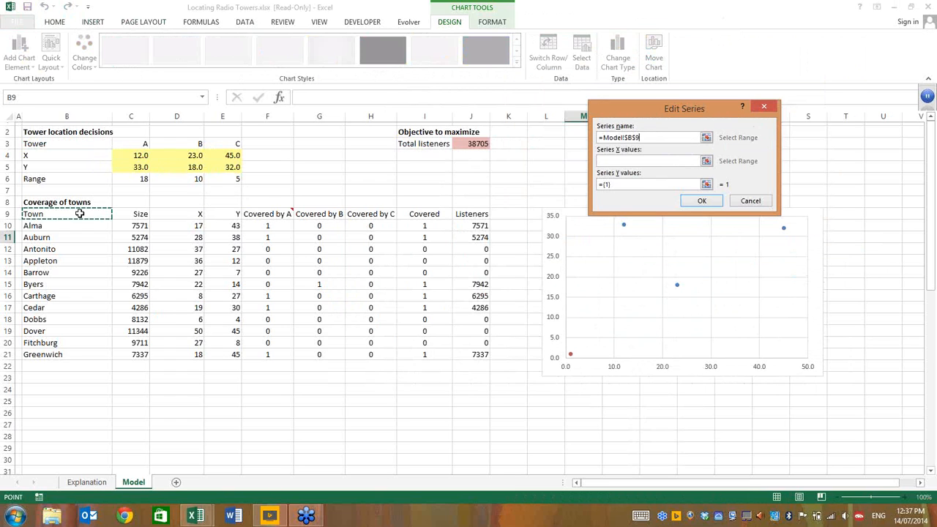
left_click_drag(188, 227, 183, 352)
key("Tab")
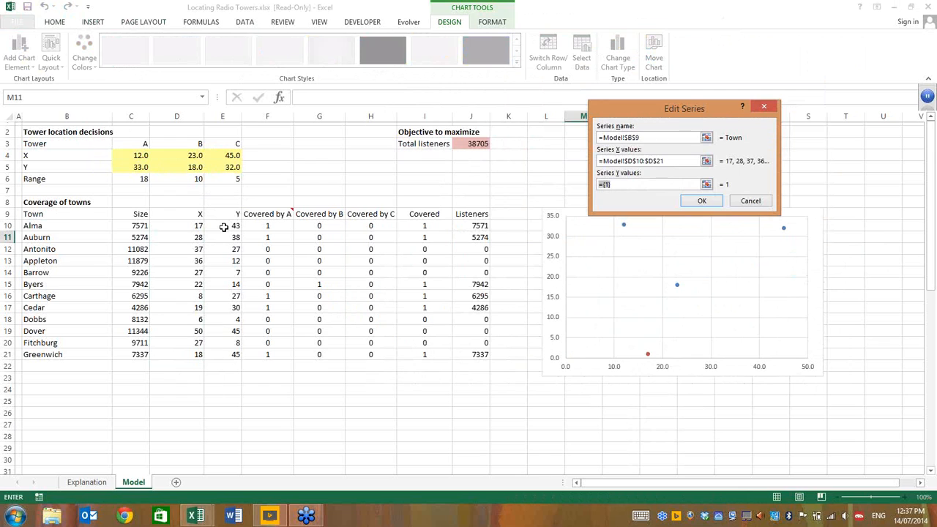
left_click_drag(224, 228, 220, 356)
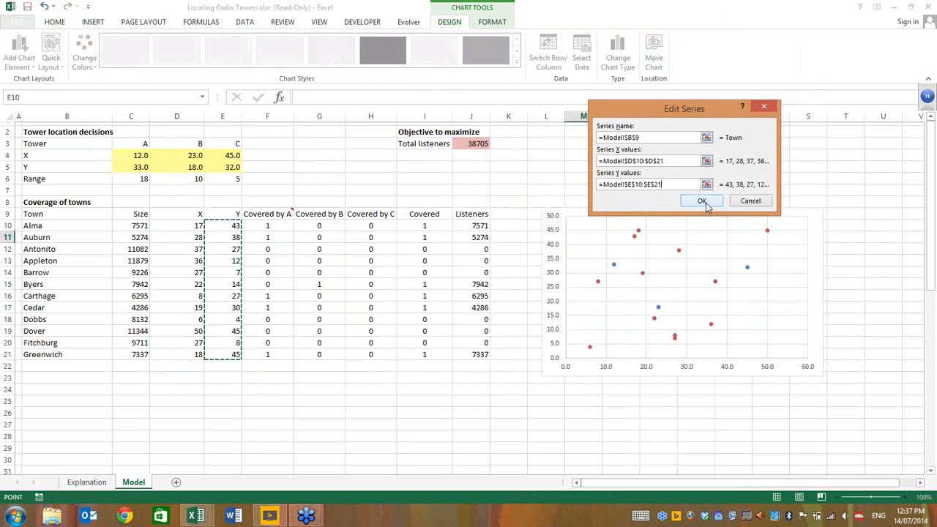
left_click(704, 203)
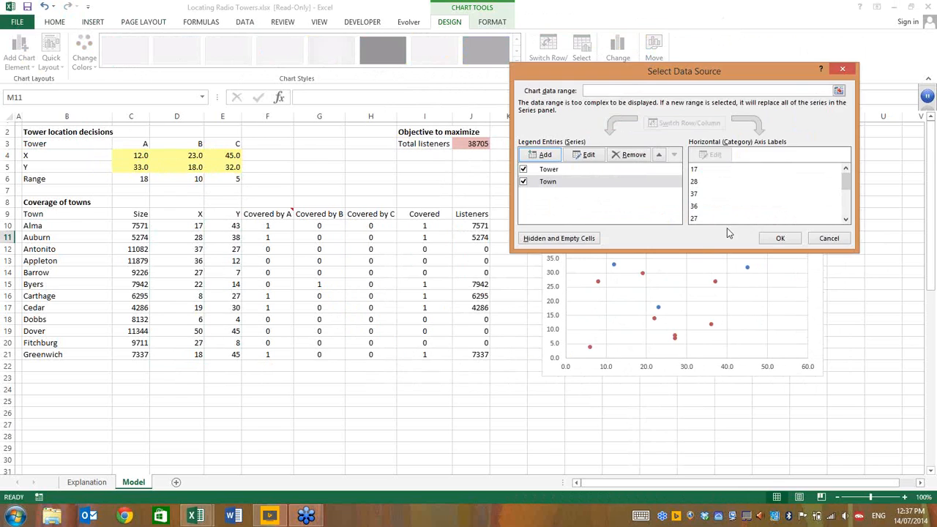
left_click(778, 239)
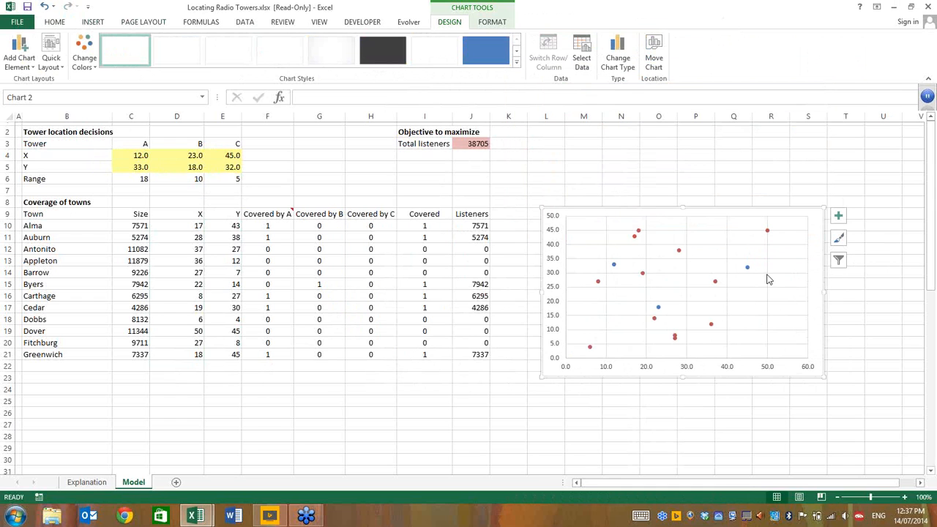
left_click(539, 178)
Step: Open the Evolver model definition and review its optimization goal, objective cell and adjustable range against the worksheet and chart
left_click(408, 23)
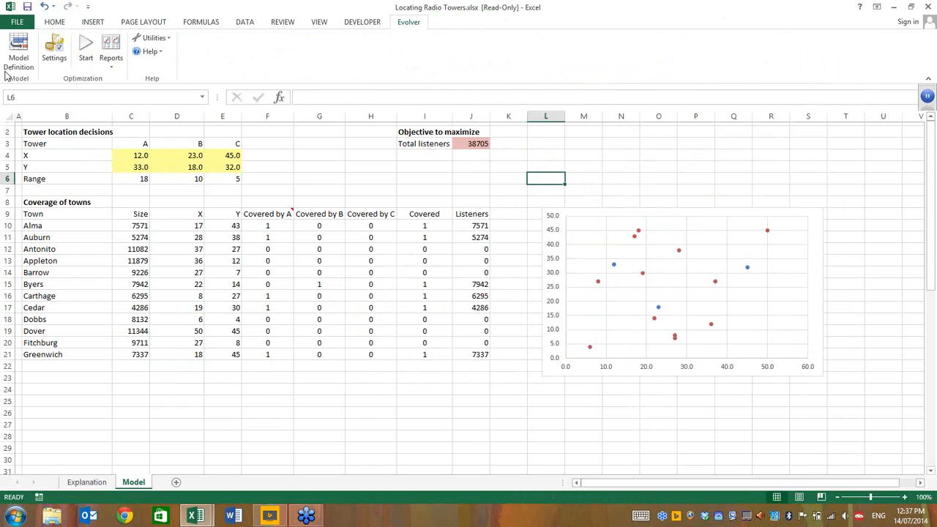
left_click(13, 50)
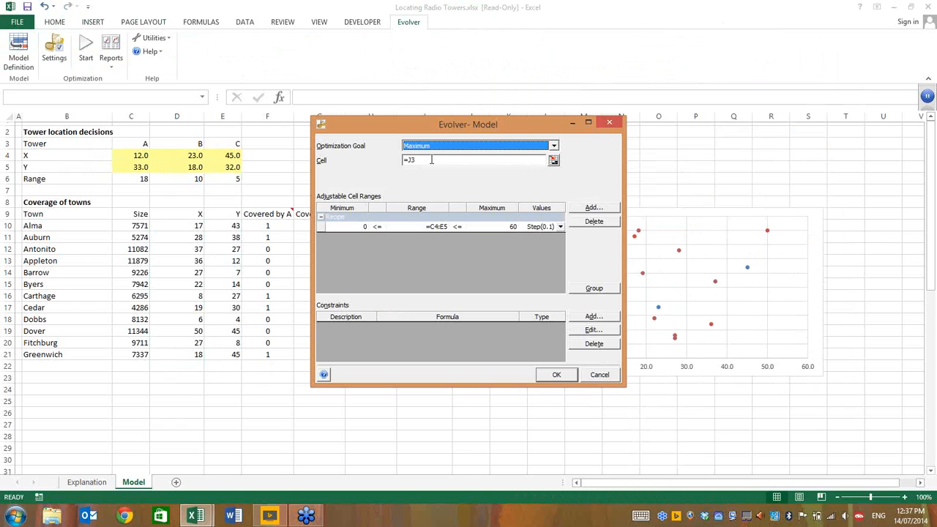
left_click_drag(448, 128, 403, 219)
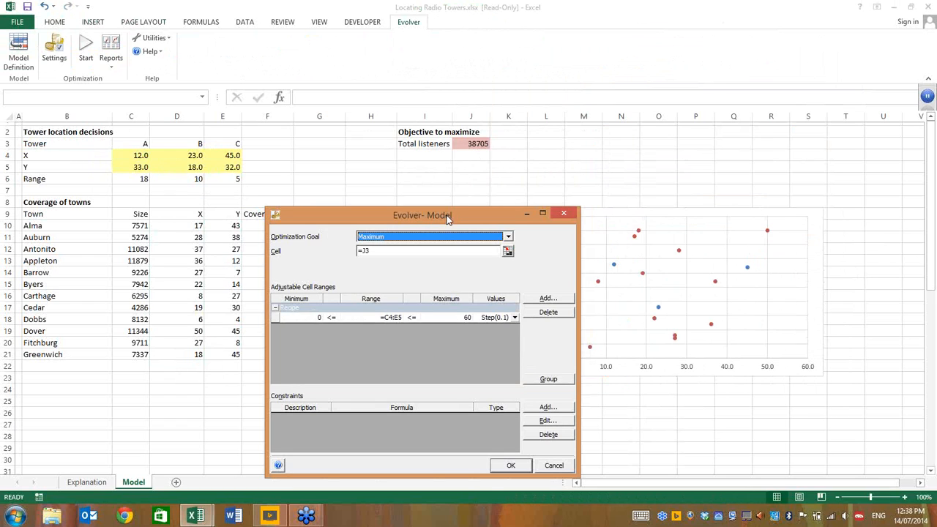
left_click_drag(448, 219, 692, 108)
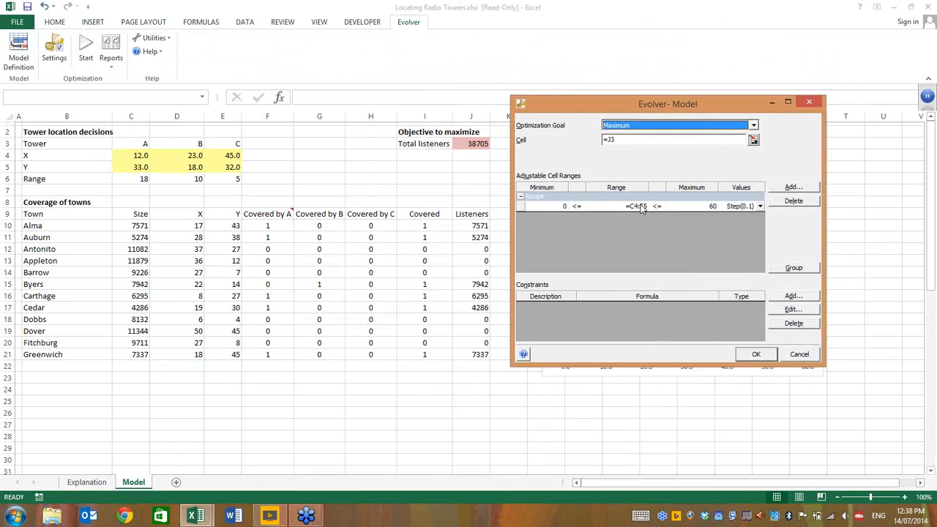
left_click(619, 208)
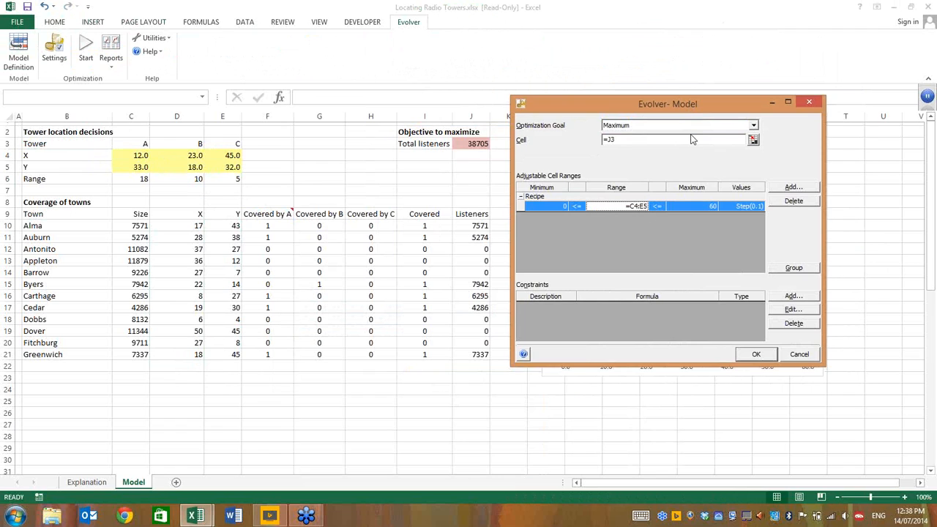
left_click_drag(698, 105, 366, 147)
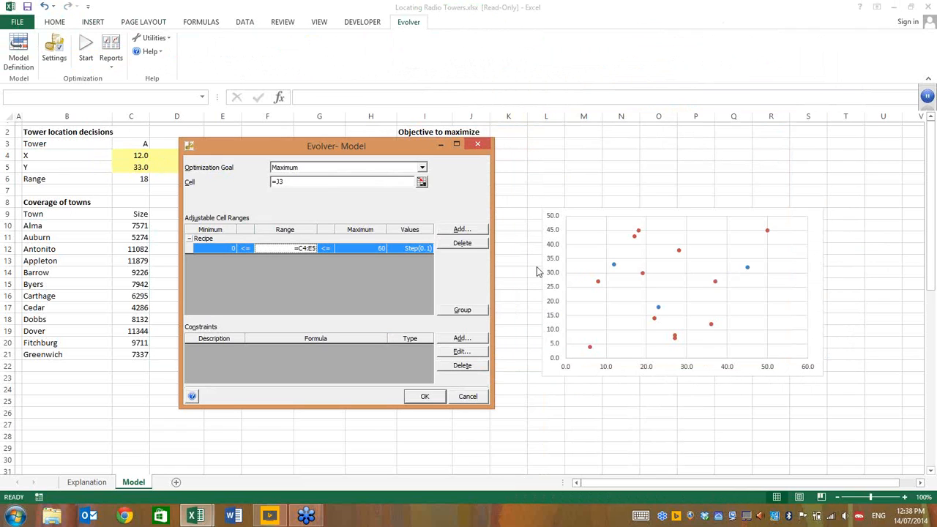
left_click_drag(349, 139, 590, 84)
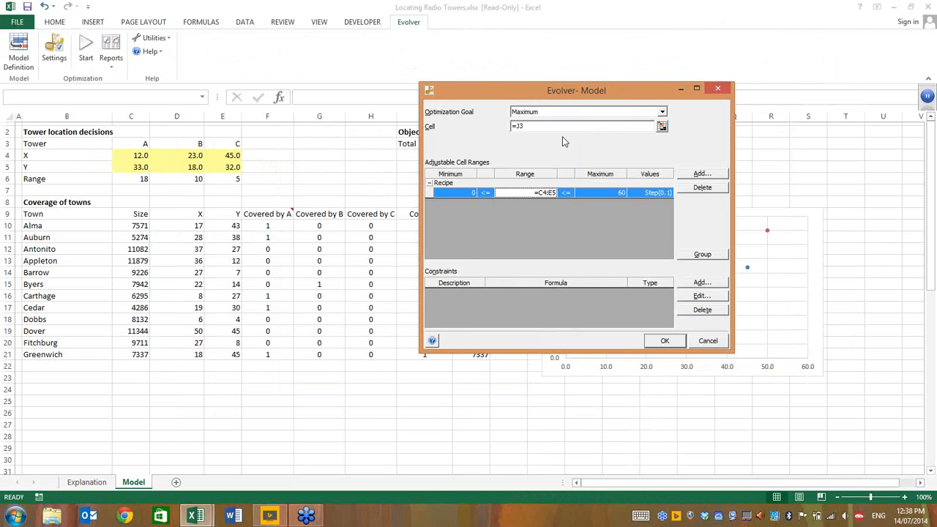
Step: Set the adjustable cells C4:E5 to discrete values with a 0.1 step size and accept the model definition
left_click(645, 194)
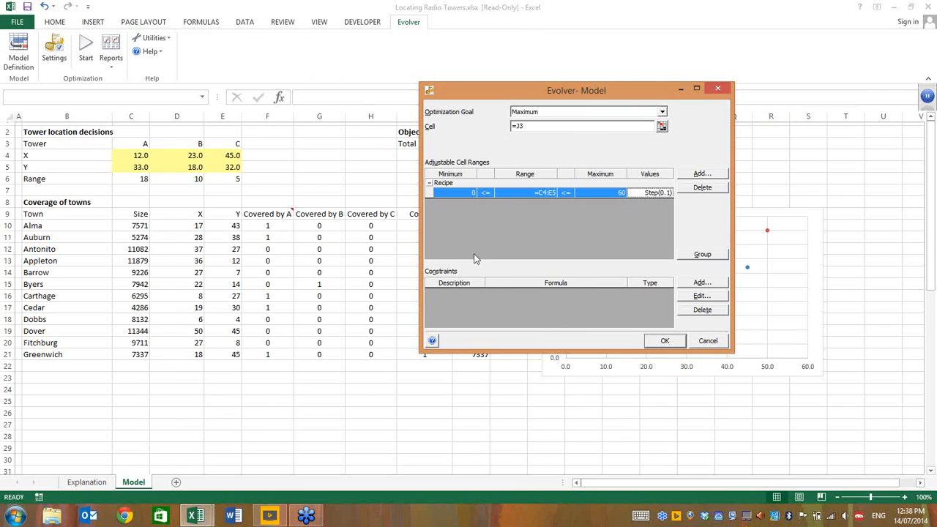
left_click(663, 193)
left_click(668, 193)
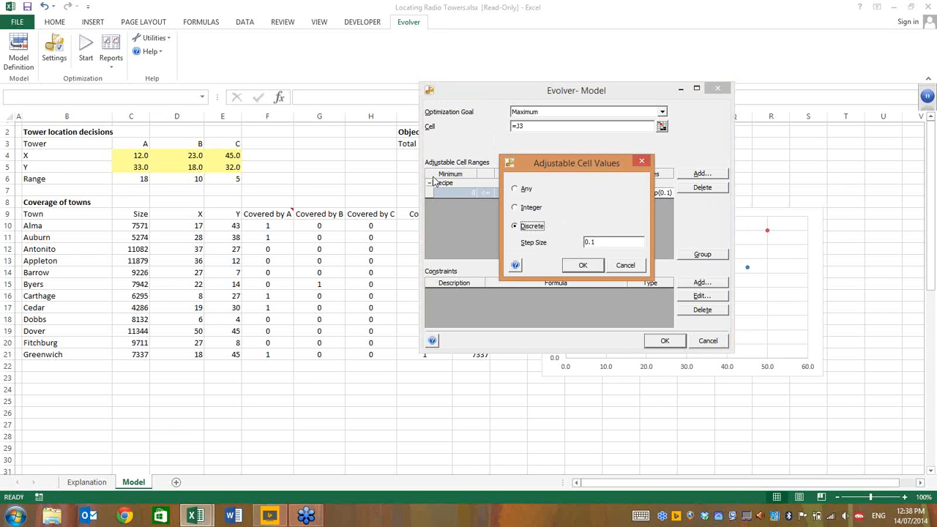
left_click(606, 244)
left_click(525, 190)
left_click(521, 226)
left_click(584, 266)
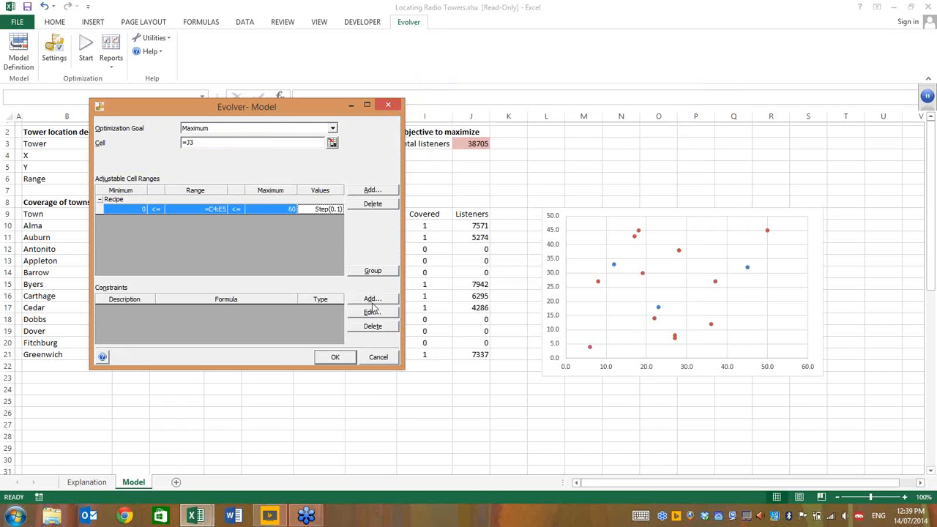
left_click(333, 359)
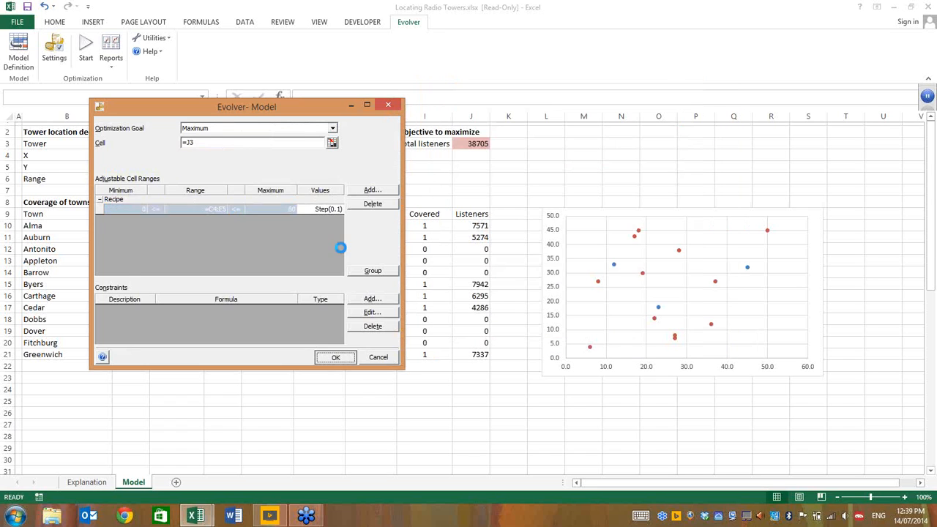
Step: Recheck the adjustable cell range and its limits in the Evolver model definition and close it without changes
left_click(358, 182)
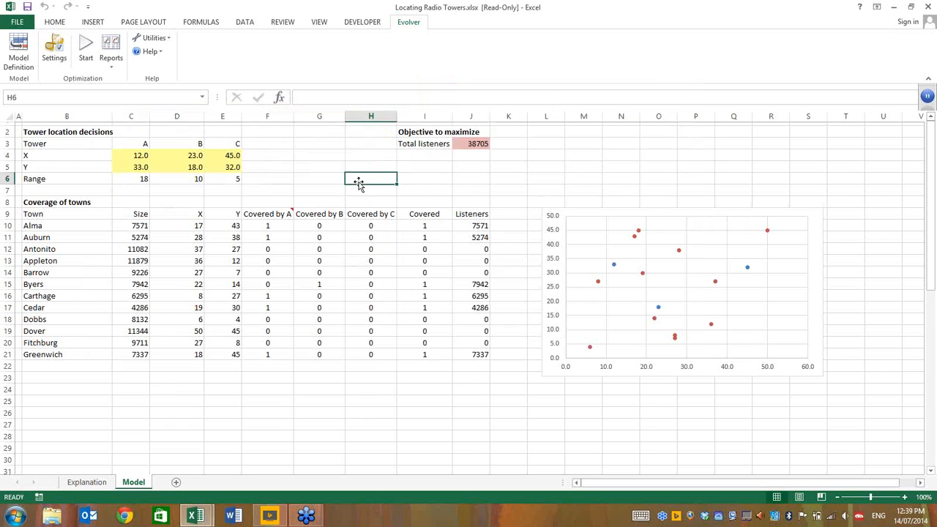
left_click(20, 52)
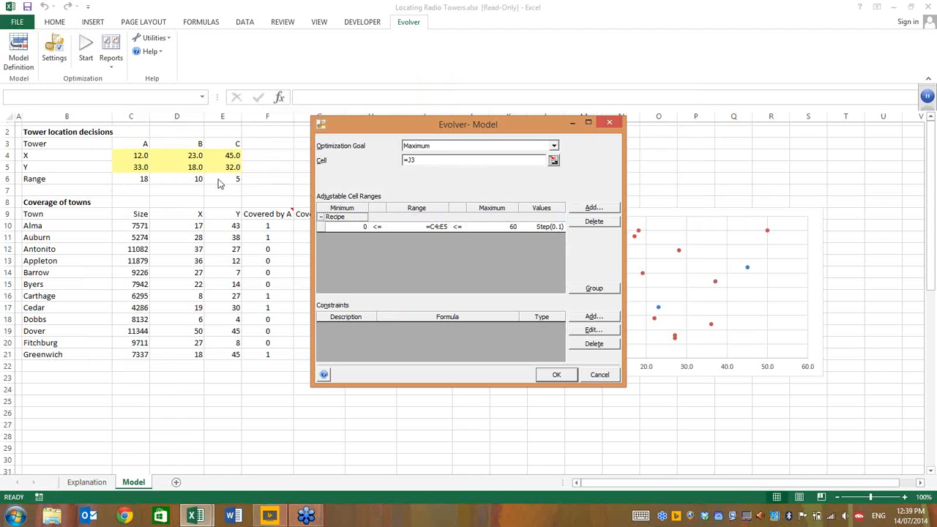
left_click(599, 375)
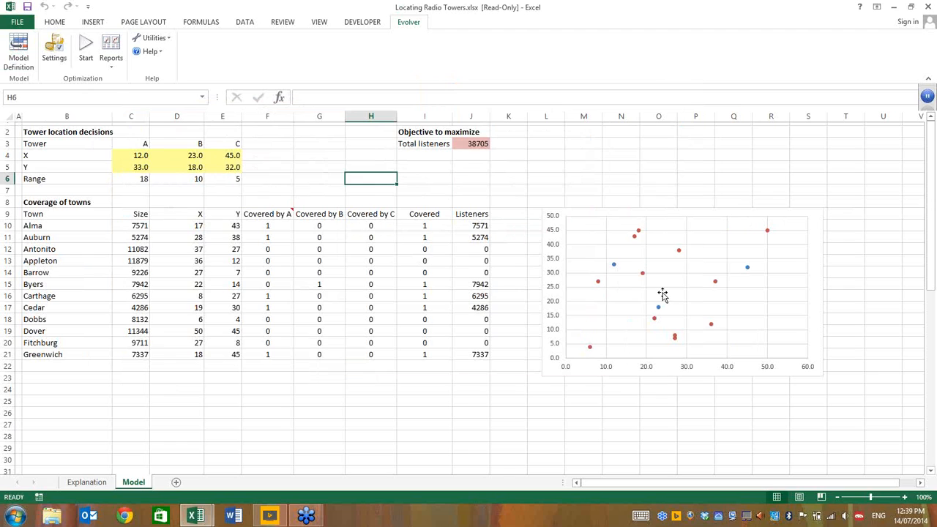
Step: Start the Evolver optimization with live worksheet updates, move its progress window over the lower table rows, and resume the run after pausing
left_click(85, 48)
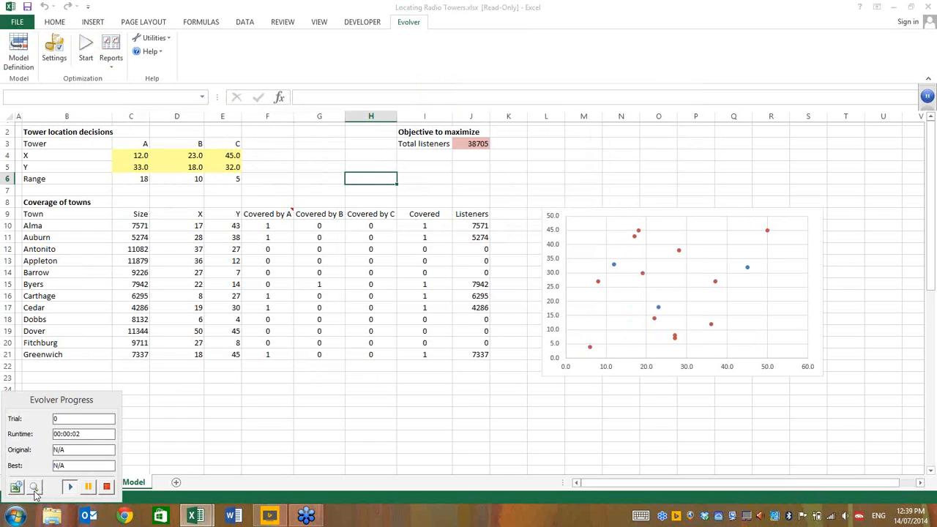
left_click(16, 487)
left_click(62, 494)
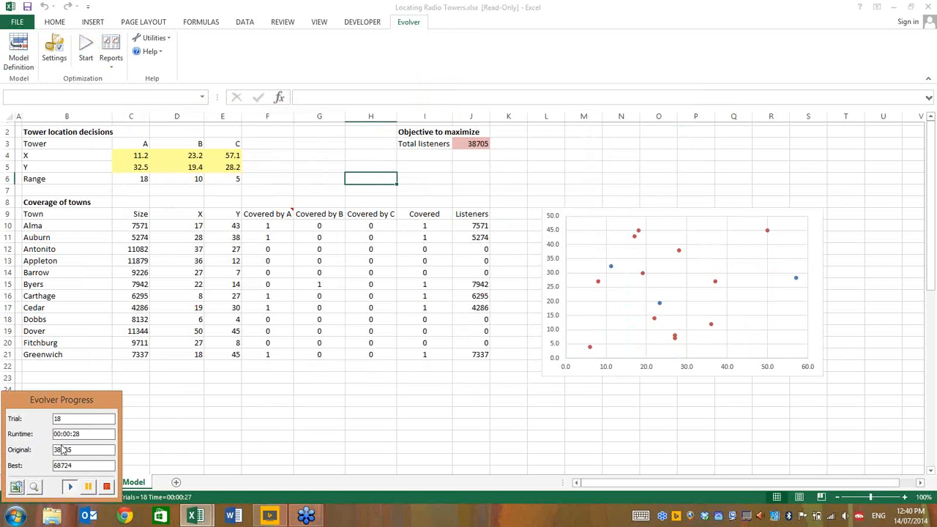
left_click_drag(62, 399, 112, 352)
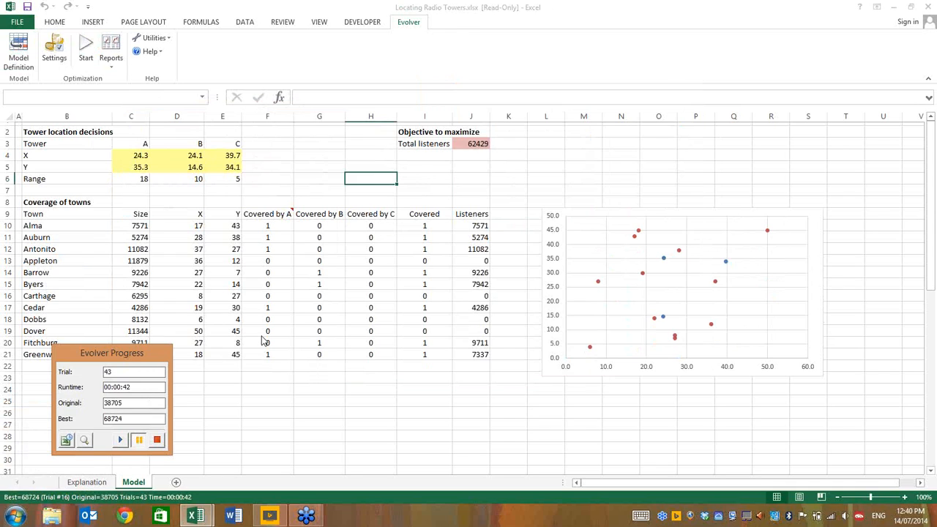
left_click(121, 440)
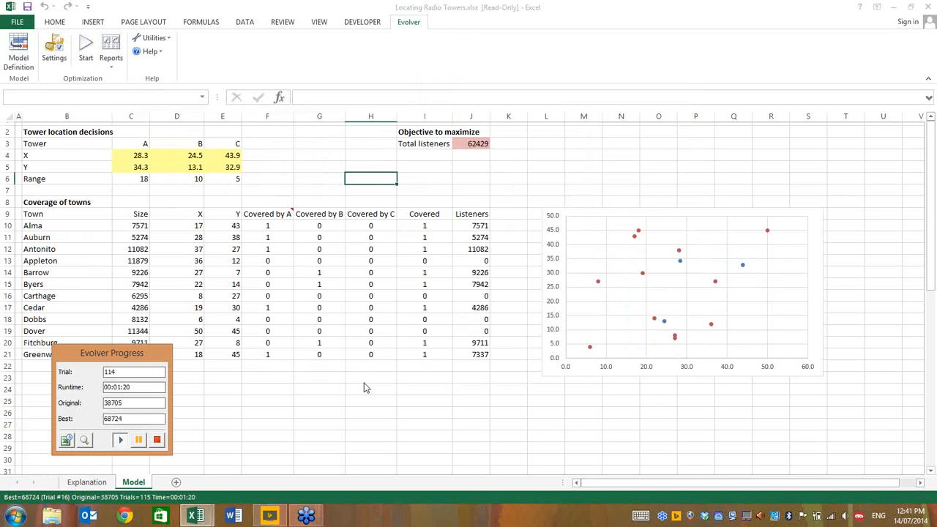
Step: Follow the run in the Evolver Watcher, then stop the optimization and keep the best solution without generating reports
left_click(83, 440)
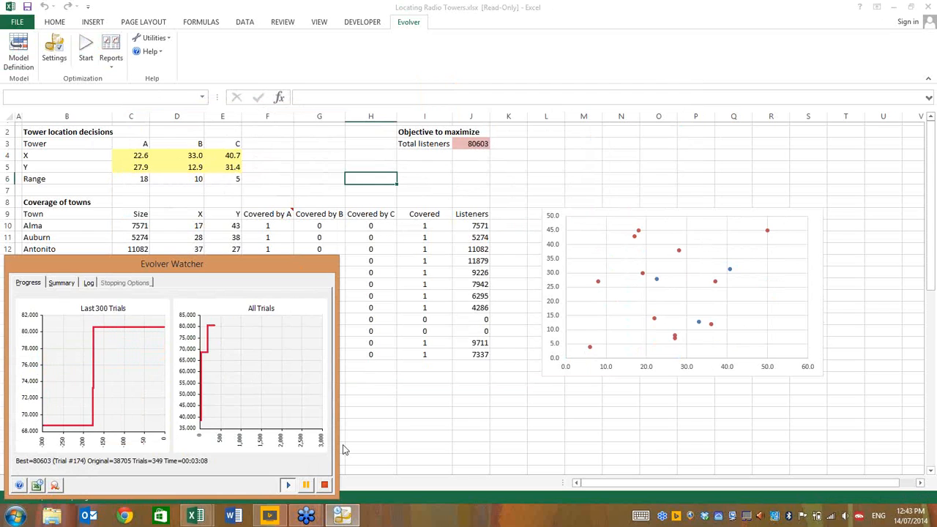
left_click(325, 485)
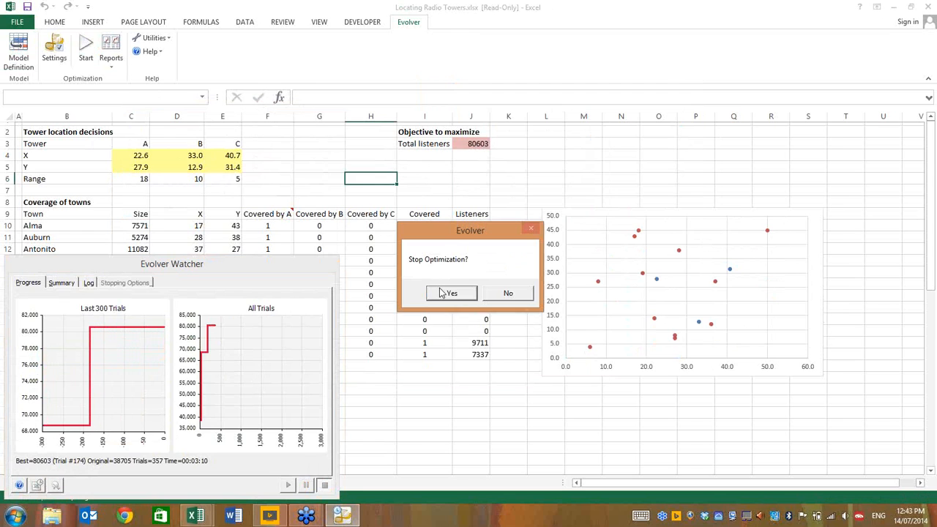
left_click(448, 293)
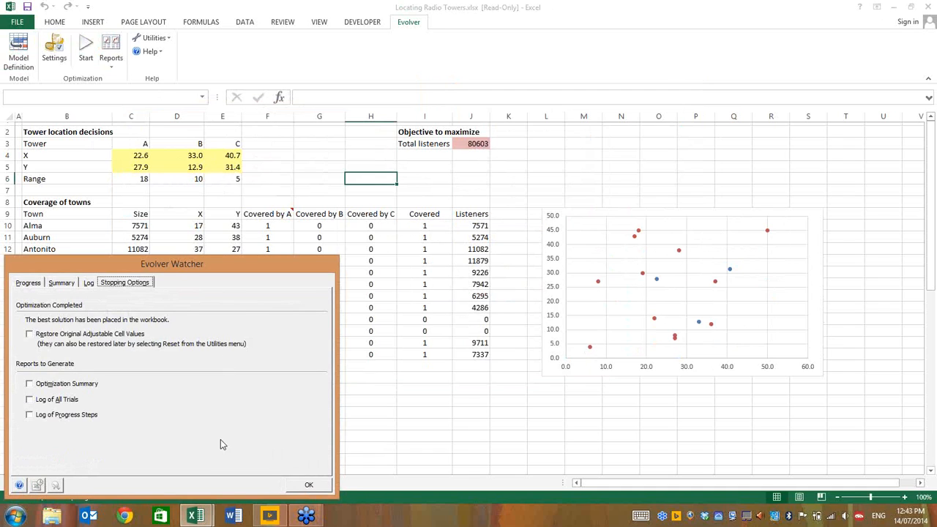
key("Return")
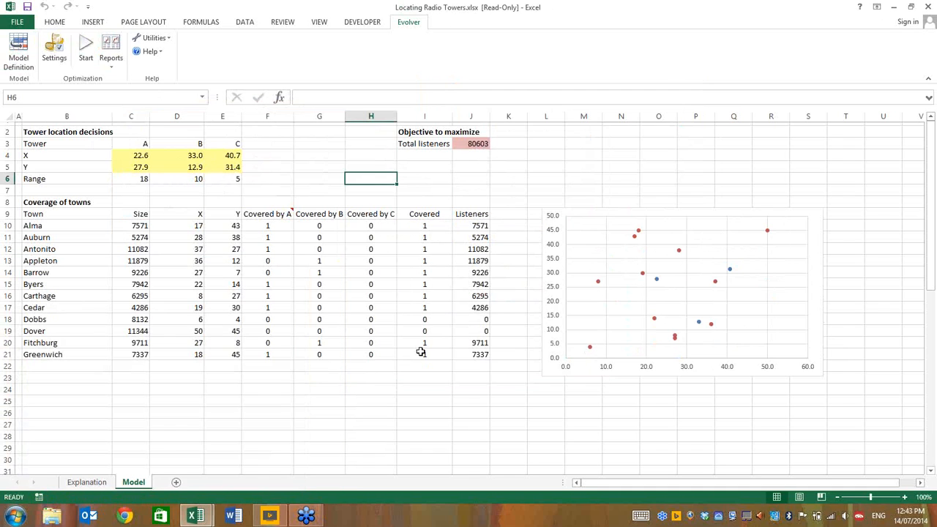
Step: Examine the optimized tower positions on the scatter chart and the total listeners objective
left_click(335, 177)
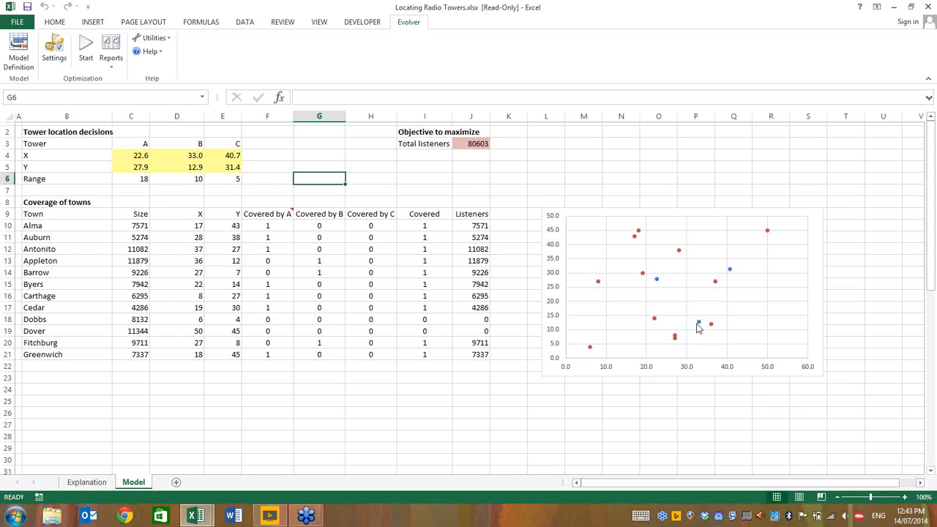
mouse_move(697, 327)
left_click(467, 164)
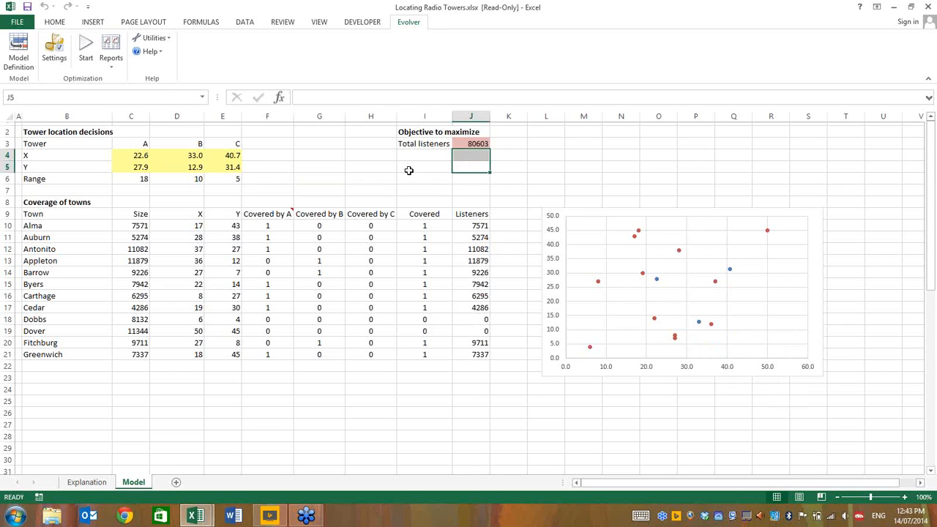
Step: Close the radio towers workbook and open Advertising Selection.xlsx from the Evolver example list
left_click(413, 171)
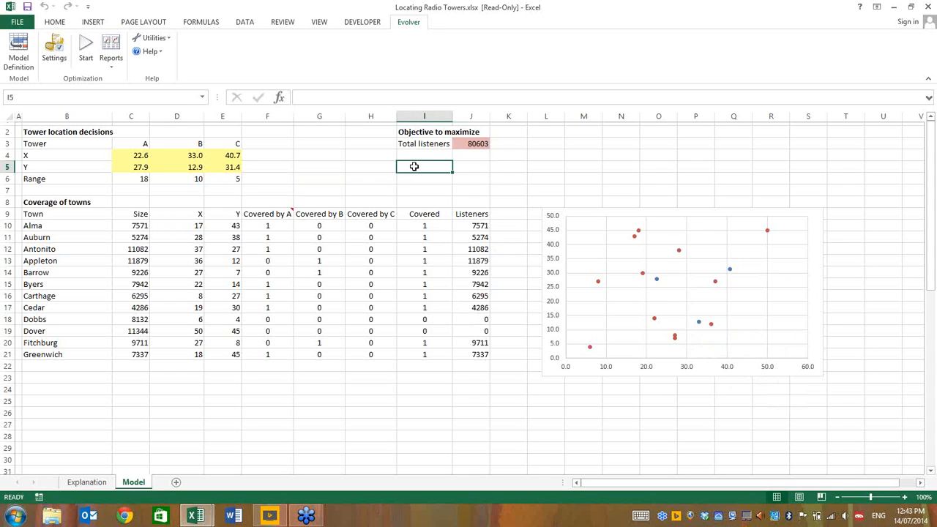
key("alt+F4")
left_click(476, 271)
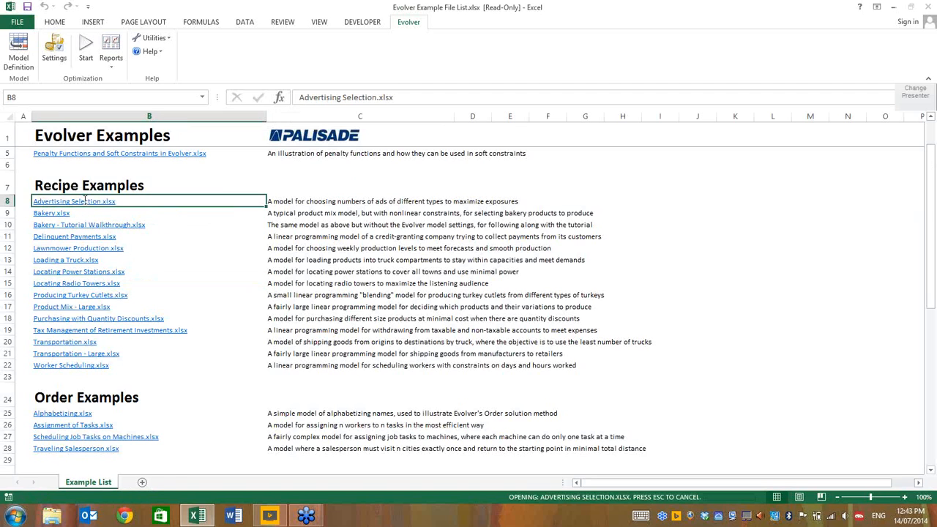
left_click(85, 202)
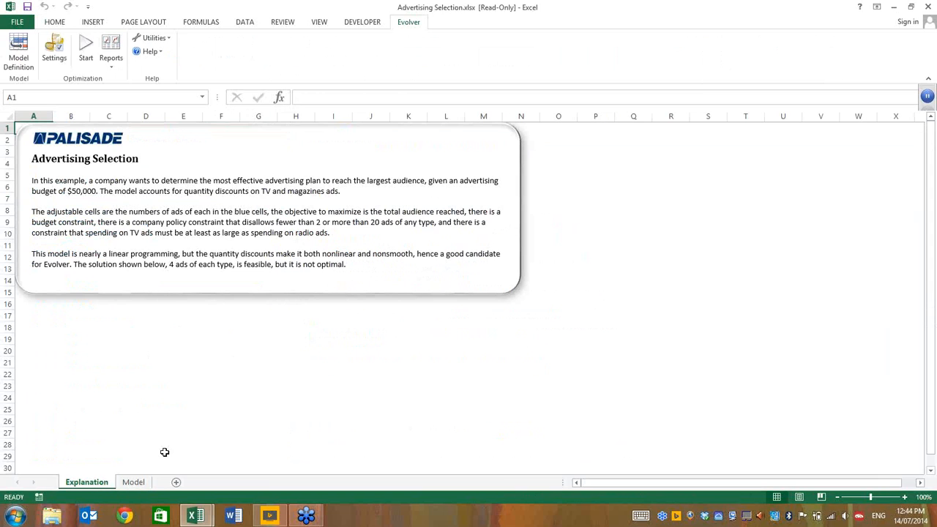
Step: On the Model sheet, dismiss the Evolver model definition and examine the number of ads cells C13:G13 and the medium heading comments
left_click(133, 481)
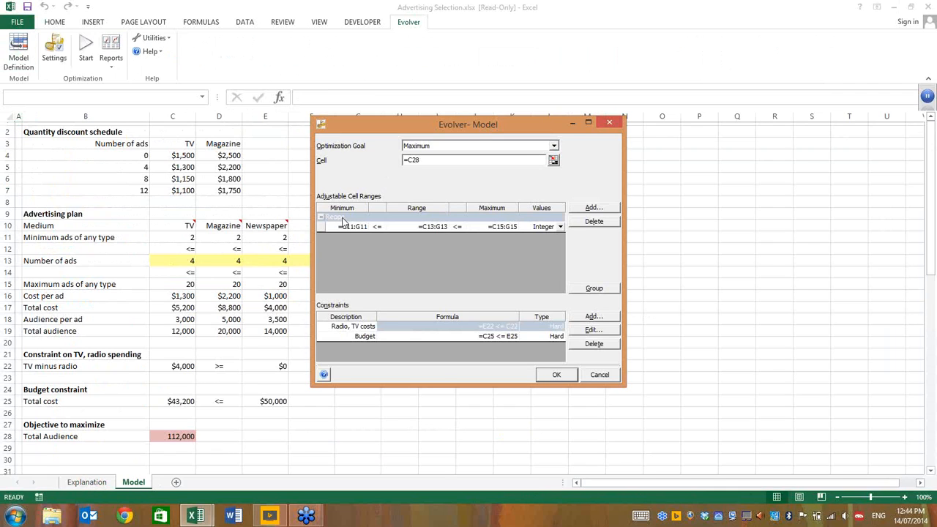
left_click(600, 375)
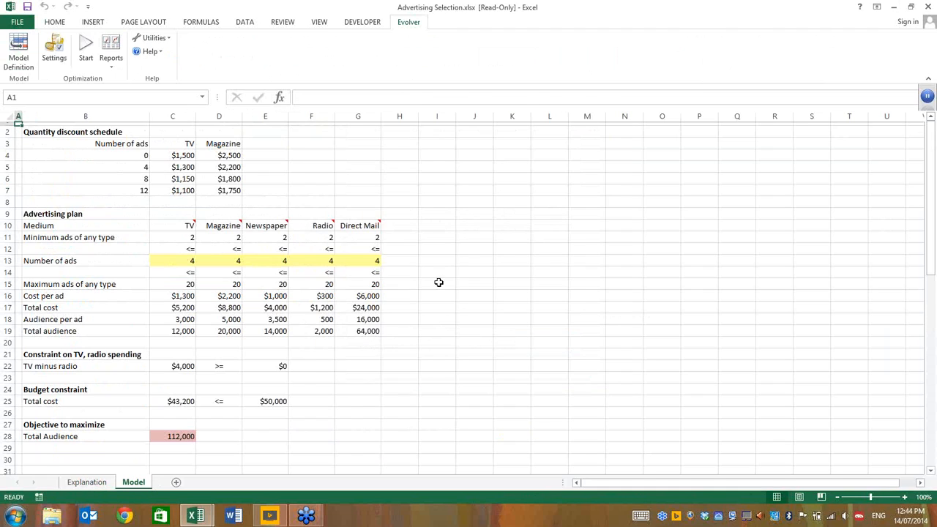
left_click(438, 283)
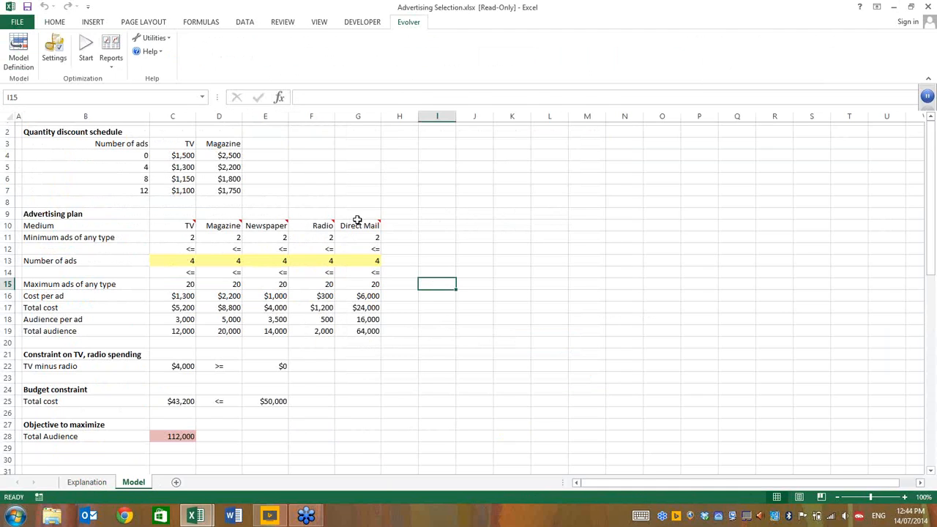
left_click_drag(176, 261, 363, 261)
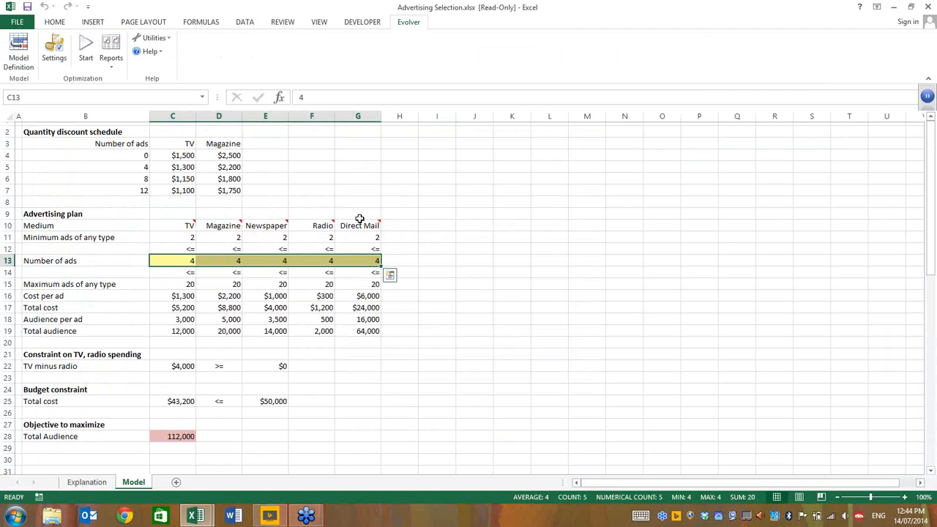
mouse_move(359, 222)
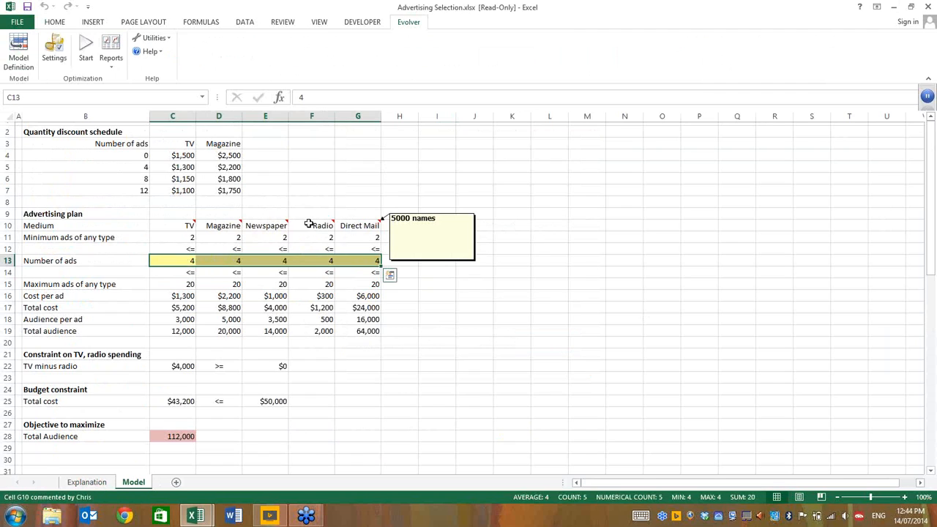
mouse_move(309, 225)
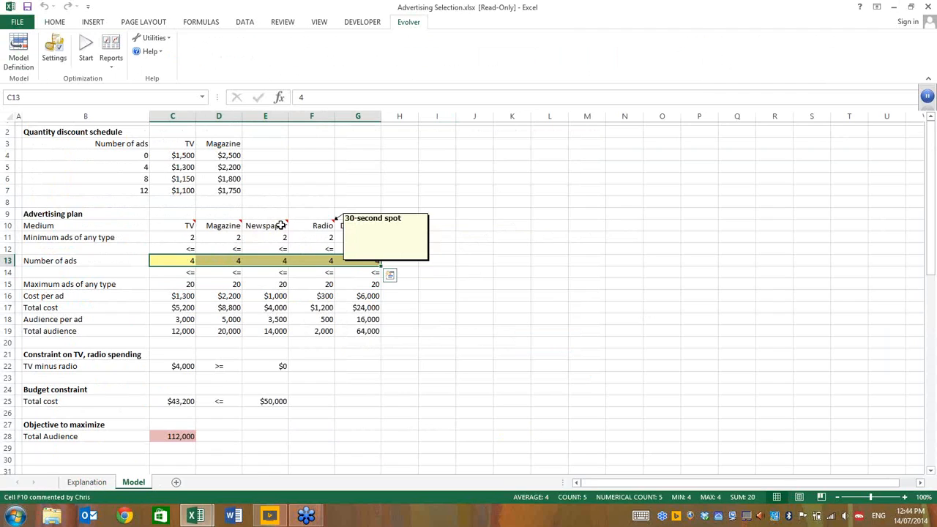
mouse_move(271, 224)
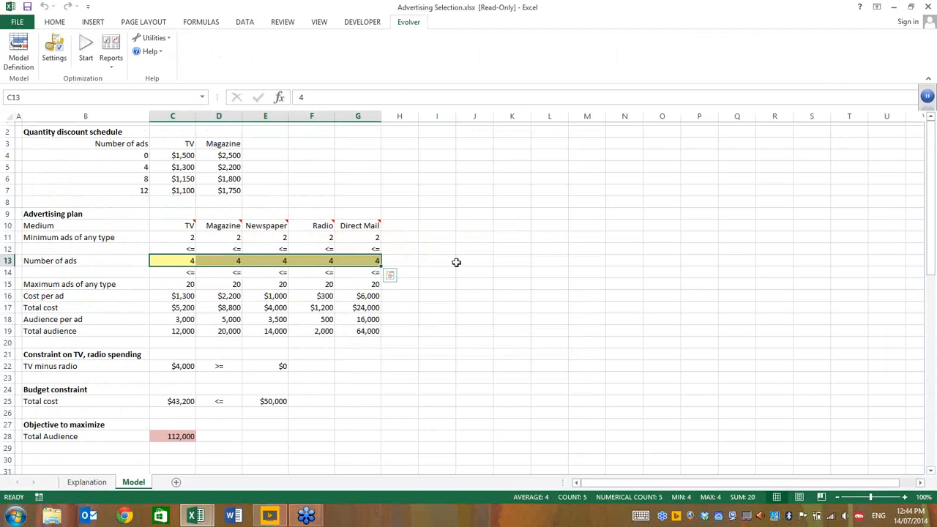
left_click_drag(460, 260, 428, 260)
left_click_drag(175, 259, 331, 265)
Step: Examine the budget constraint, total audience objective, audience per ad, and the TV and magazine quantity discount schedule
left_click(281, 402)
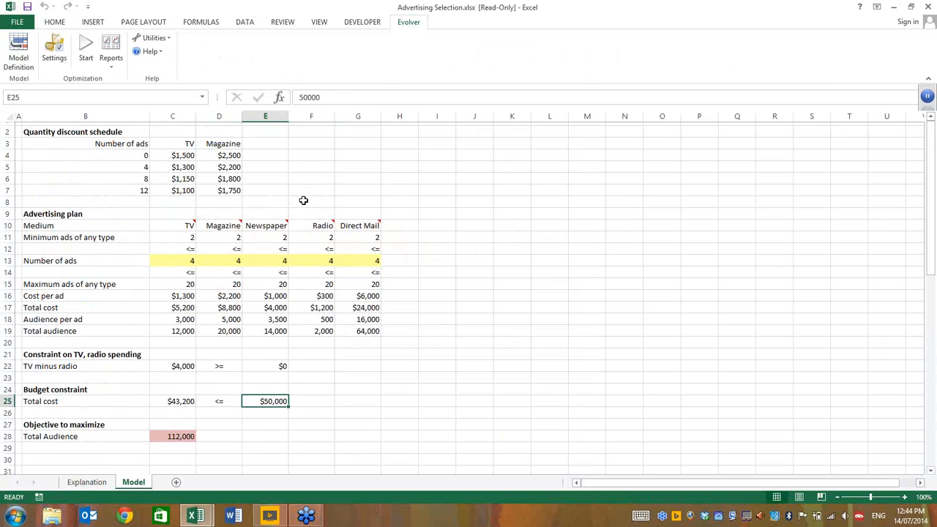
left_click(264, 202)
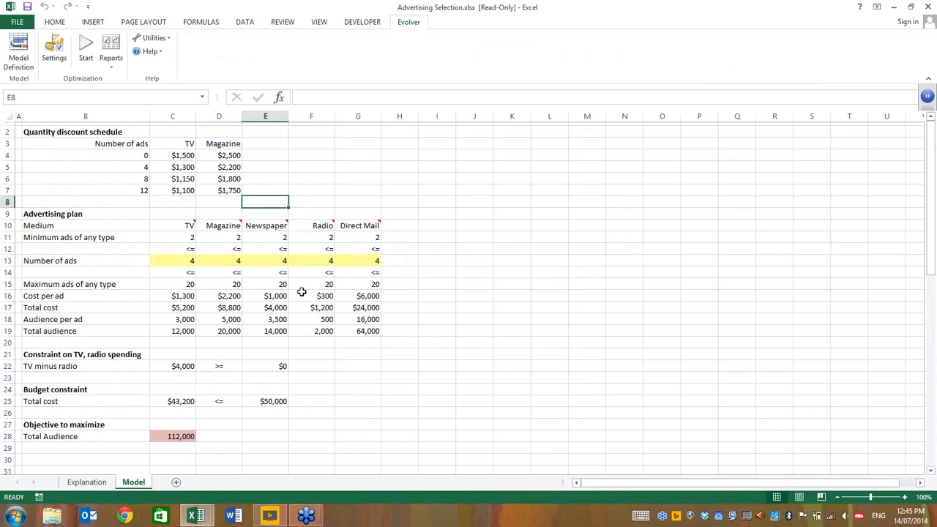
left_click(163, 437)
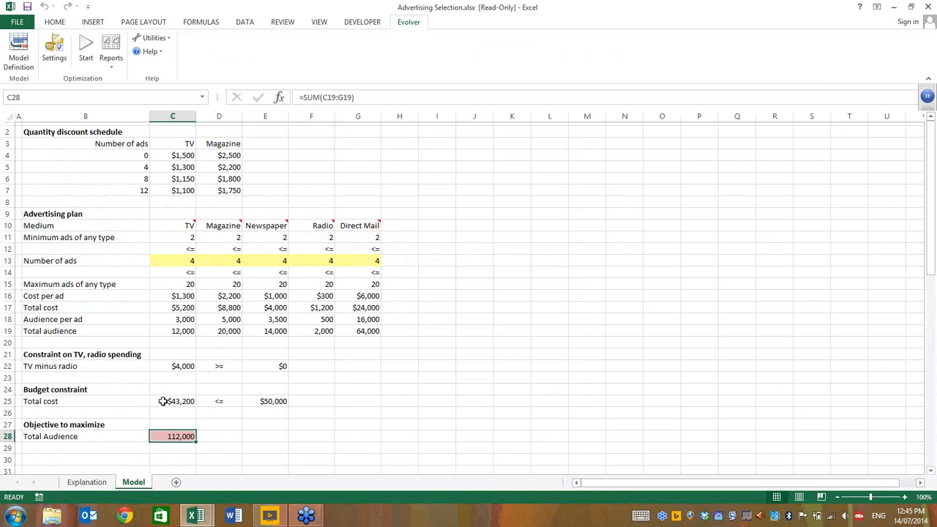
left_click_drag(162, 401, 260, 403)
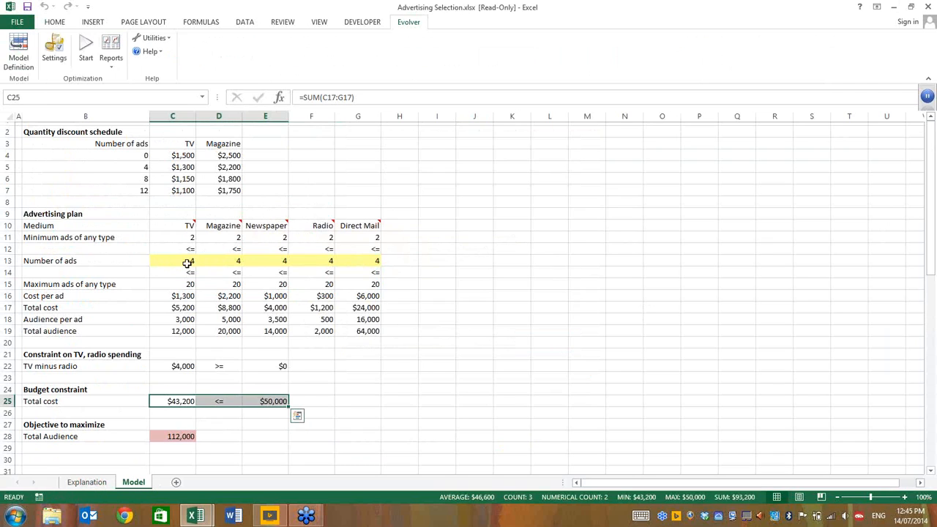
left_click_drag(172, 261, 348, 260)
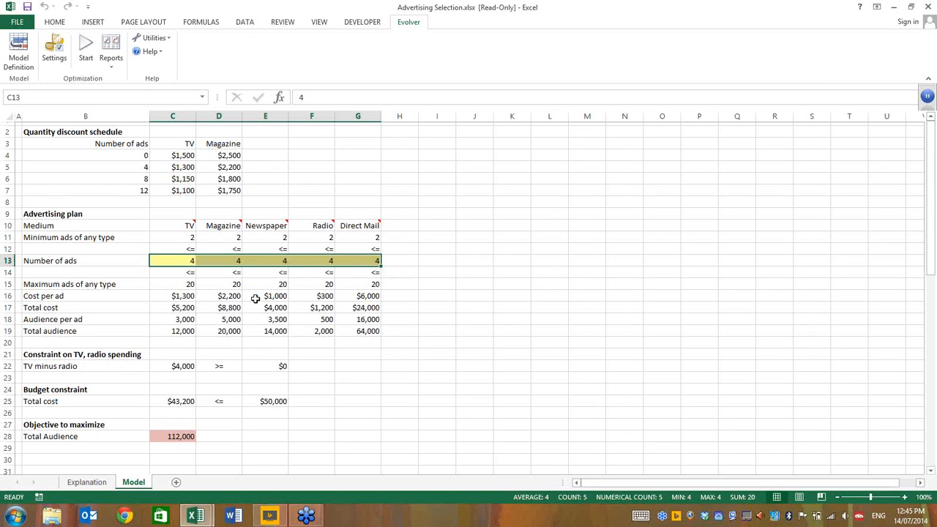
left_click(462, 291)
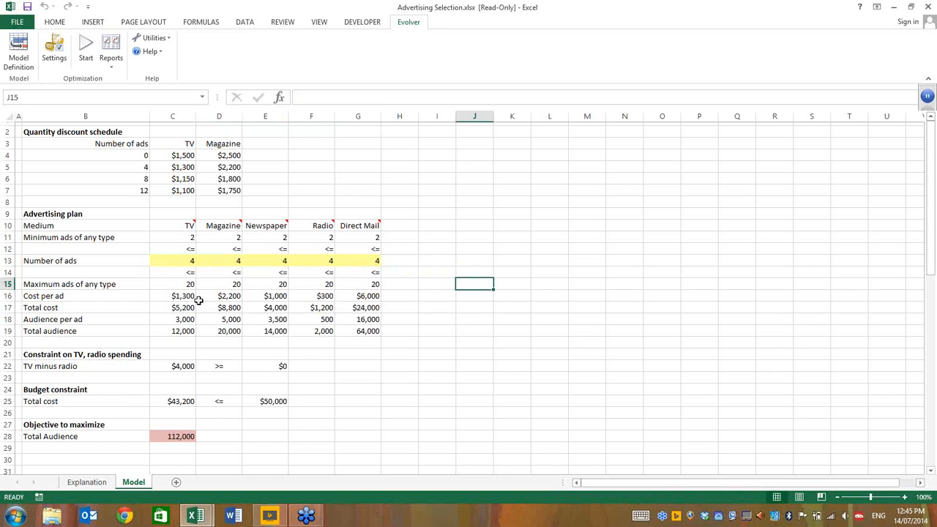
left_click(171, 320)
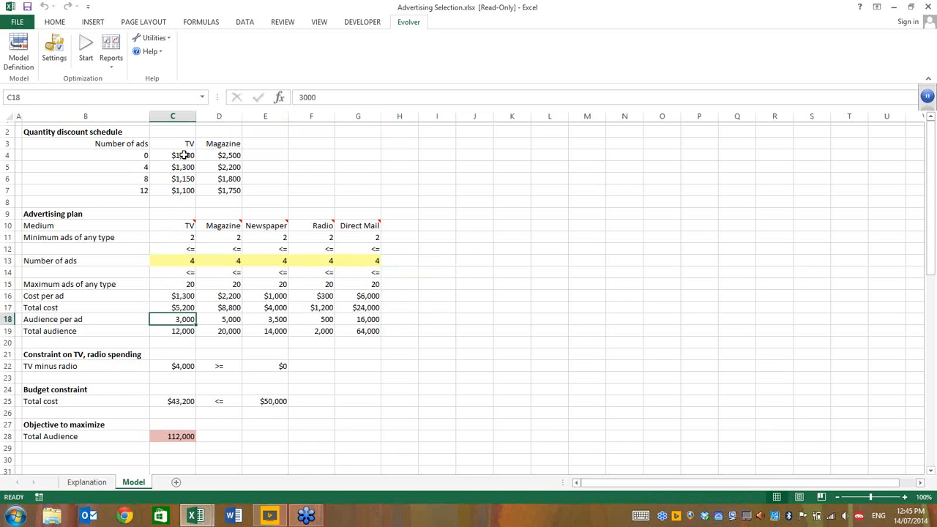
left_click_drag(192, 156, 220, 189)
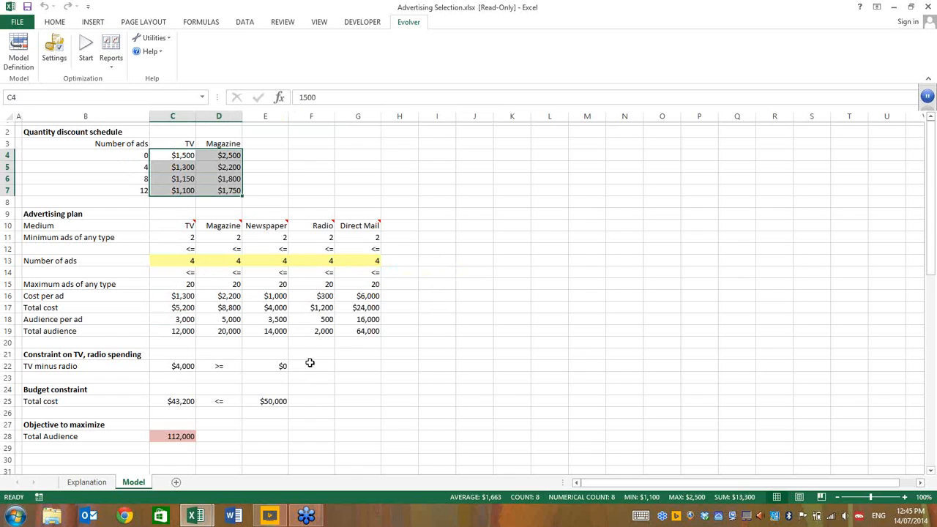
Step: Examine the TV minus radio spending constraint and the minimum and maximum ads allowed for each medium
left_click(89, 368)
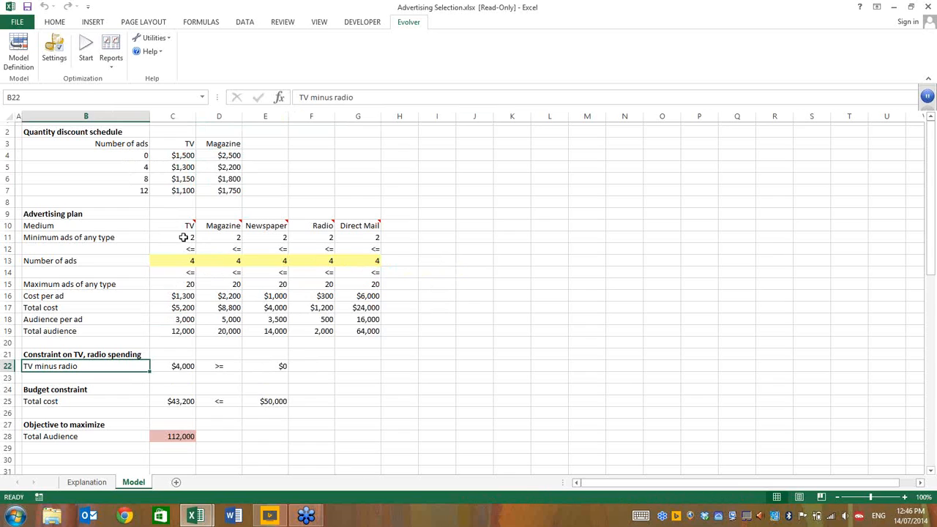
left_click_drag(187, 238, 353, 237)
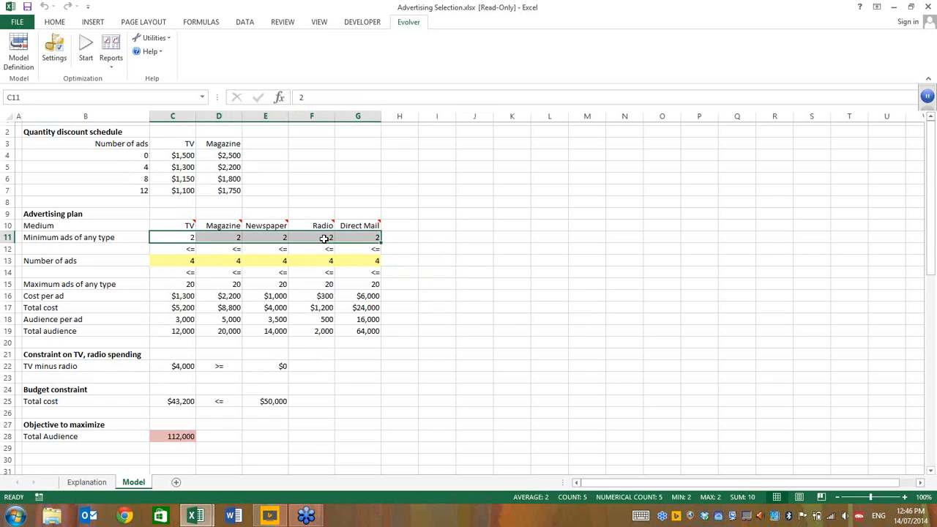
left_click_drag(161, 237, 356, 237)
left_click_drag(175, 285, 344, 291)
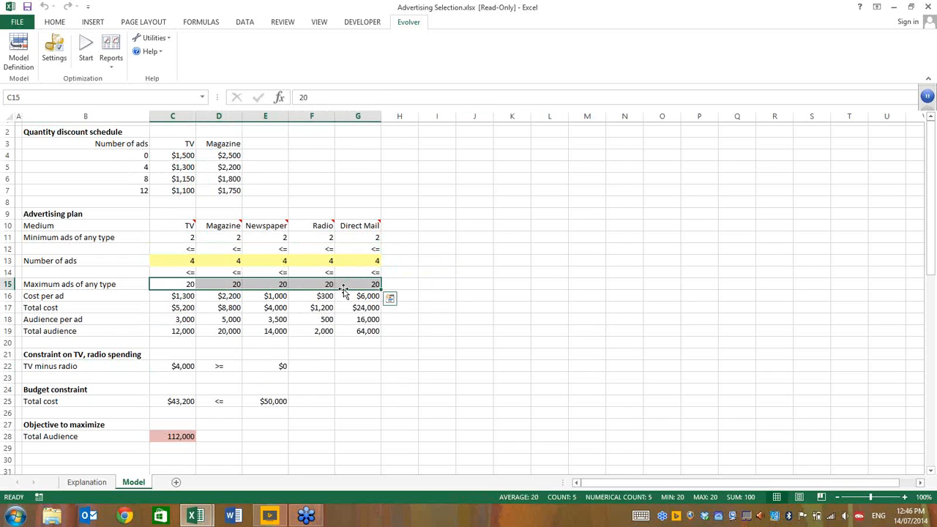
left_click(394, 356)
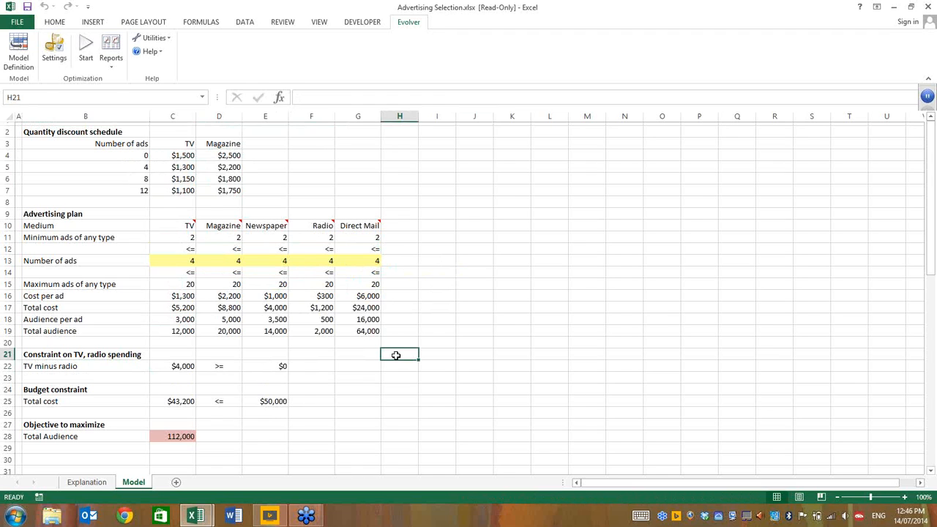
Step: Review the adjustable range, Radio, TV costs constraint and Budget constraint in the Evolver model definition, and close it without changes
left_click(27, 60)
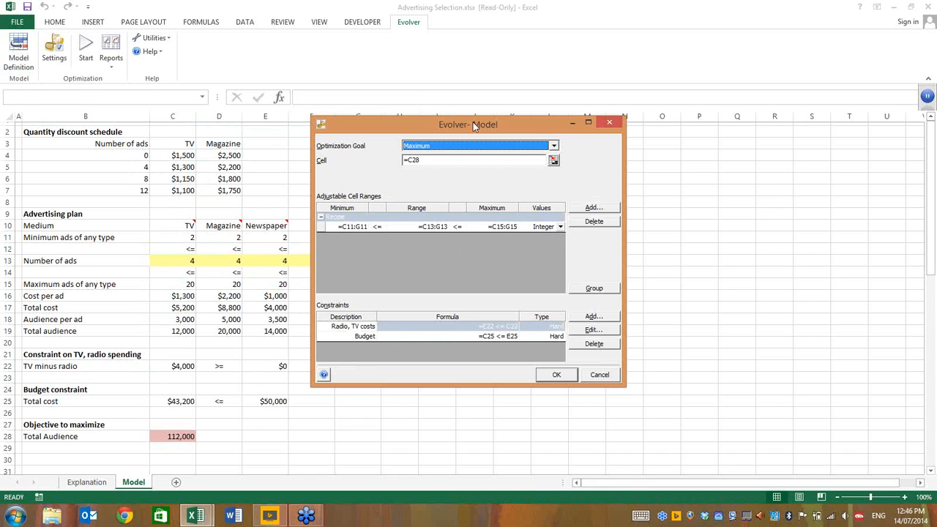
left_click_drag(473, 125, 637, 125)
left_click(591, 229)
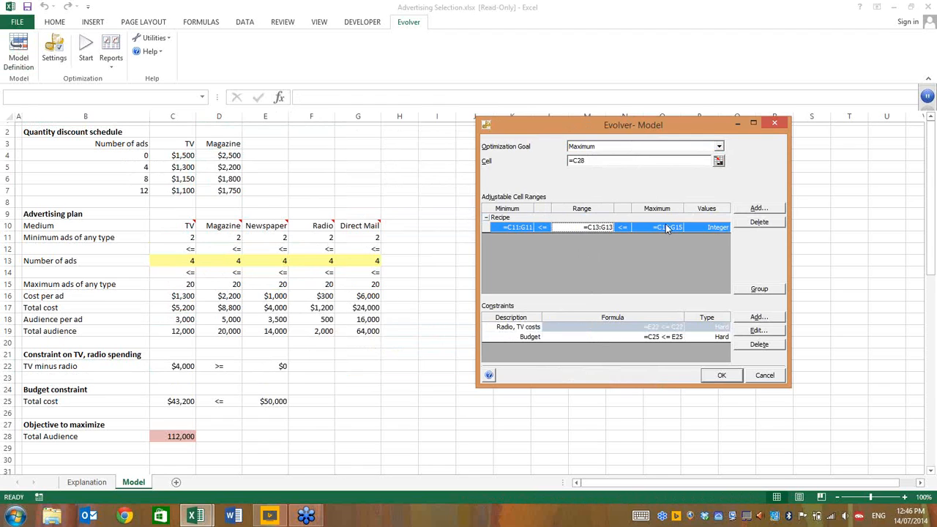
left_click(580, 229)
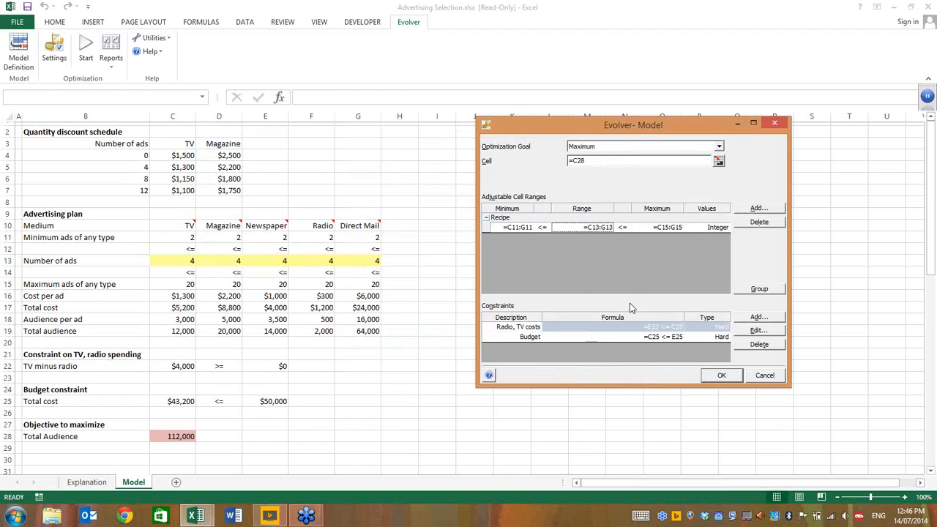
left_click(656, 329)
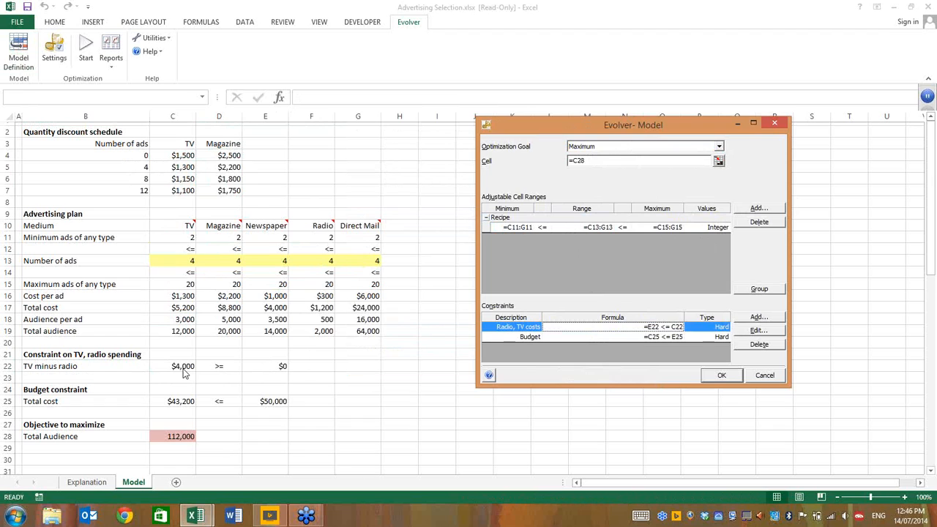
left_click(639, 336)
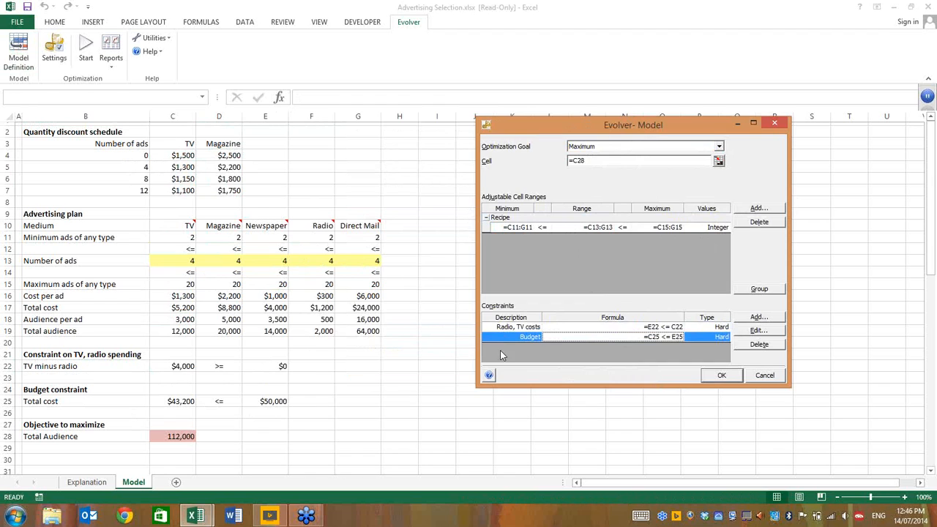
left_click(778, 375)
Step: Start the Evolver optimization, open the Watcher, and review its log filtered to Progress Steps
left_click(86, 51)
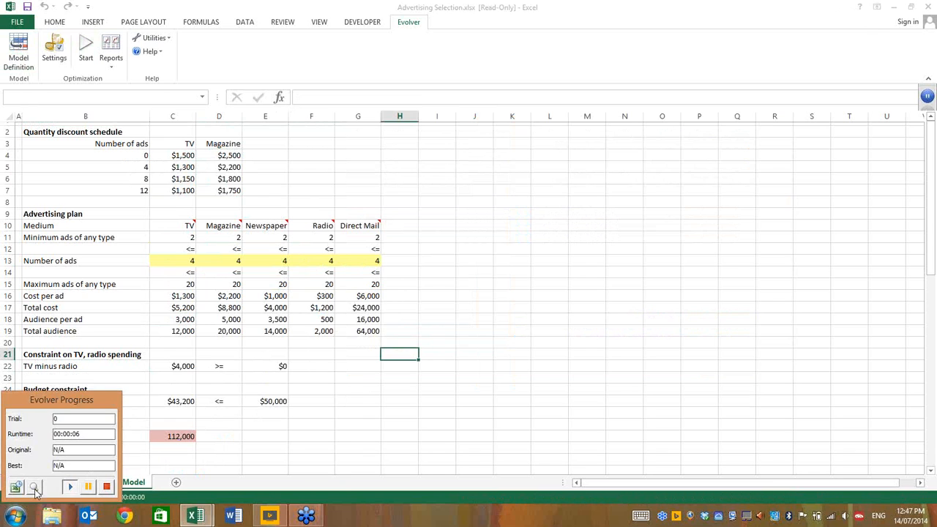
left_click(34, 489)
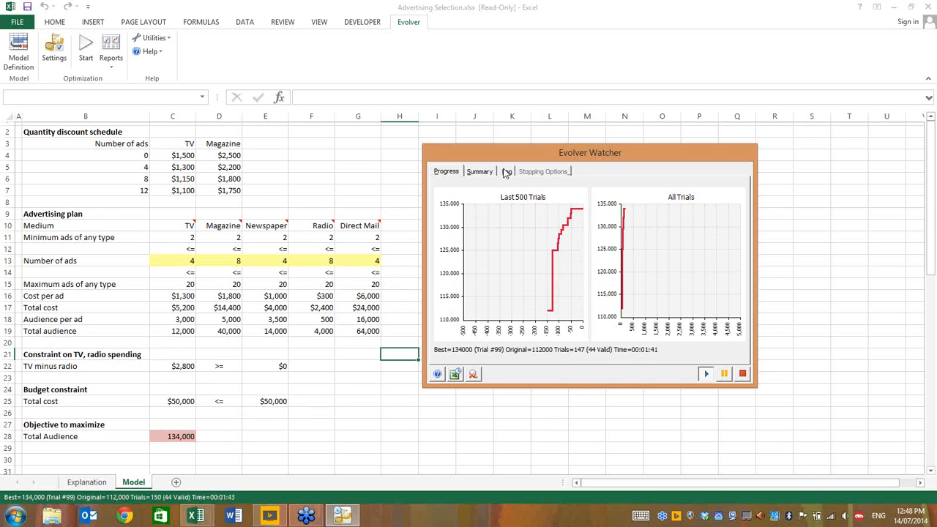
left_click(560, 194)
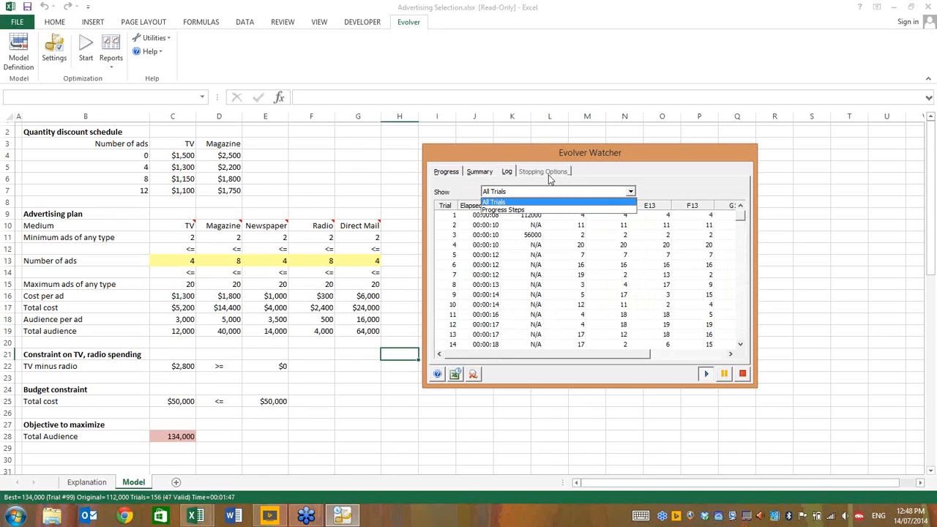
left_click(505, 209)
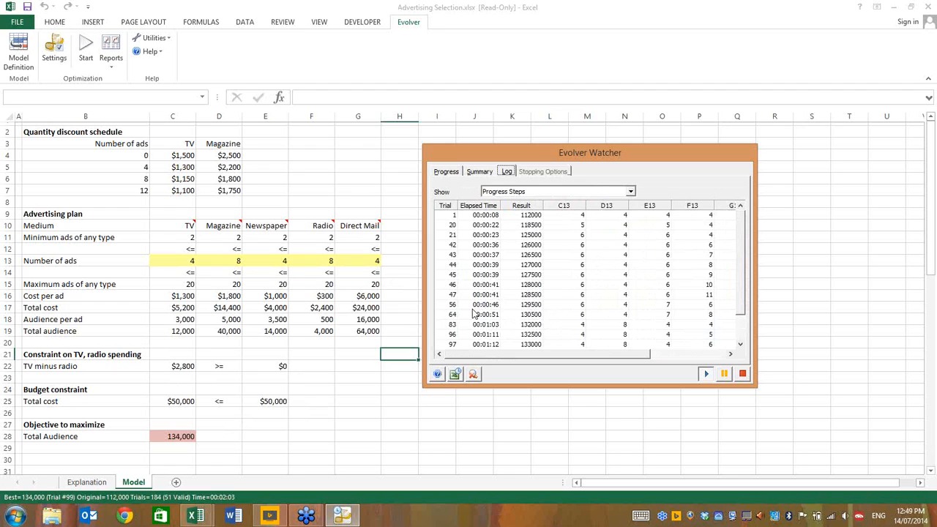
scroll(463, 327, "down", 1)
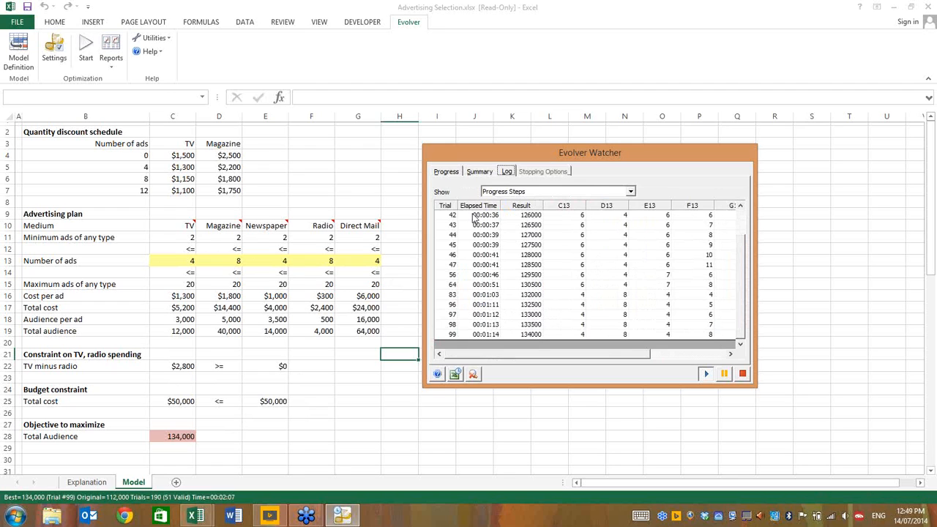
Step: Check the Watcher's progress charts and stop the optimization
left_click(446, 171)
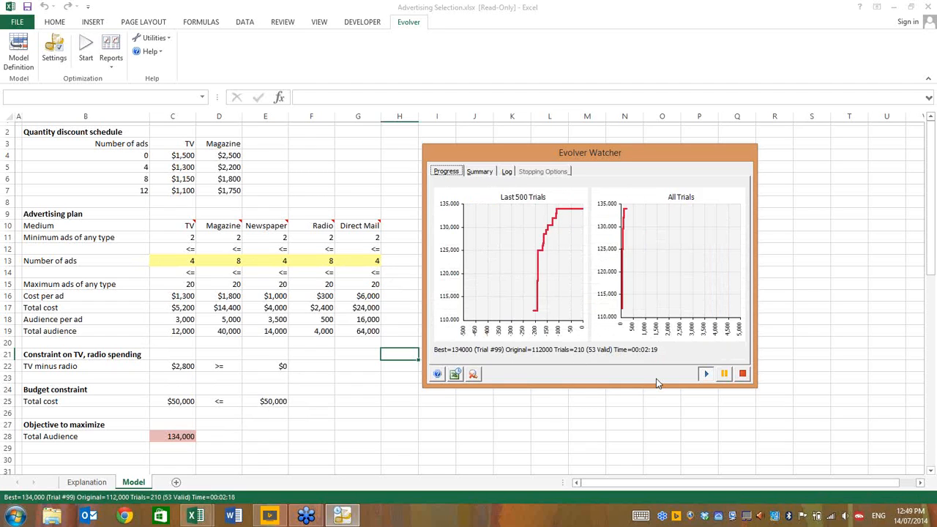
left_click(743, 374)
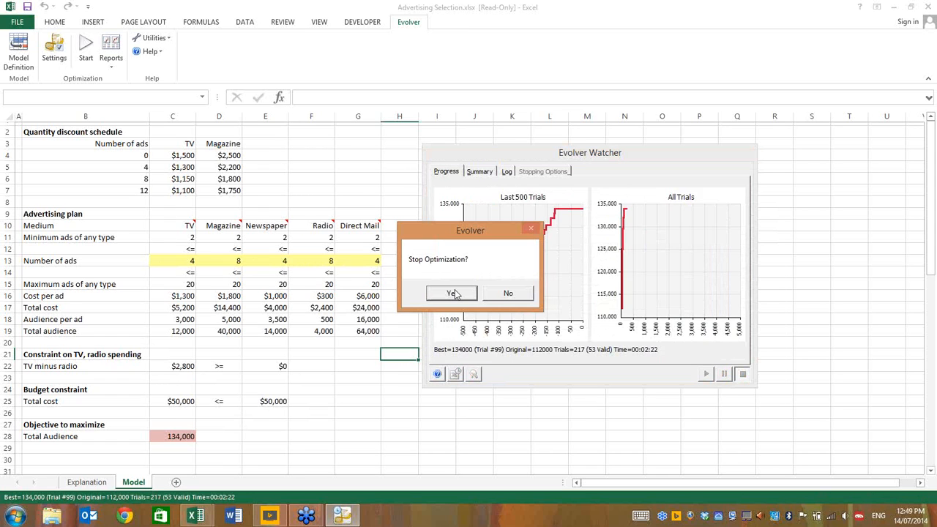
left_click(452, 293)
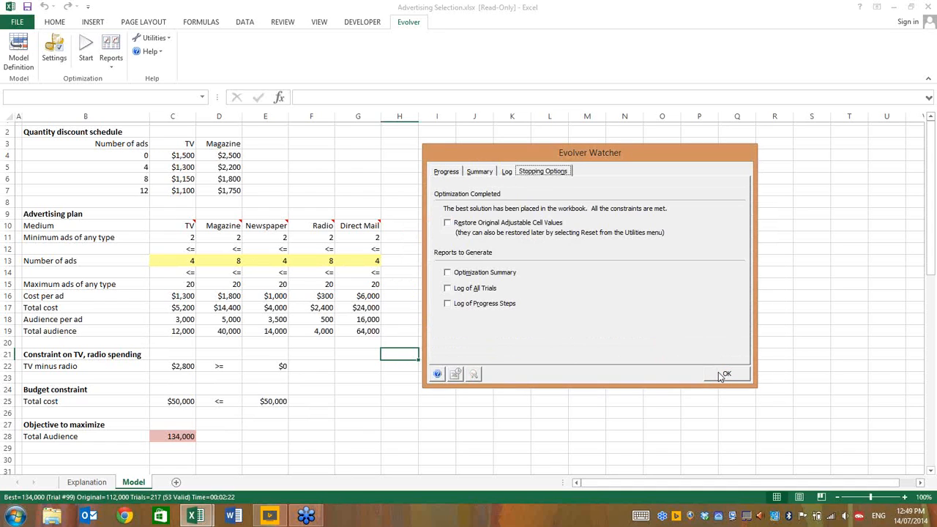
Step: Close the Watcher, keeping the solution, and review the total cost, budget limit, number of ads per medium and total audience
key("Return")
left_click(175, 399)
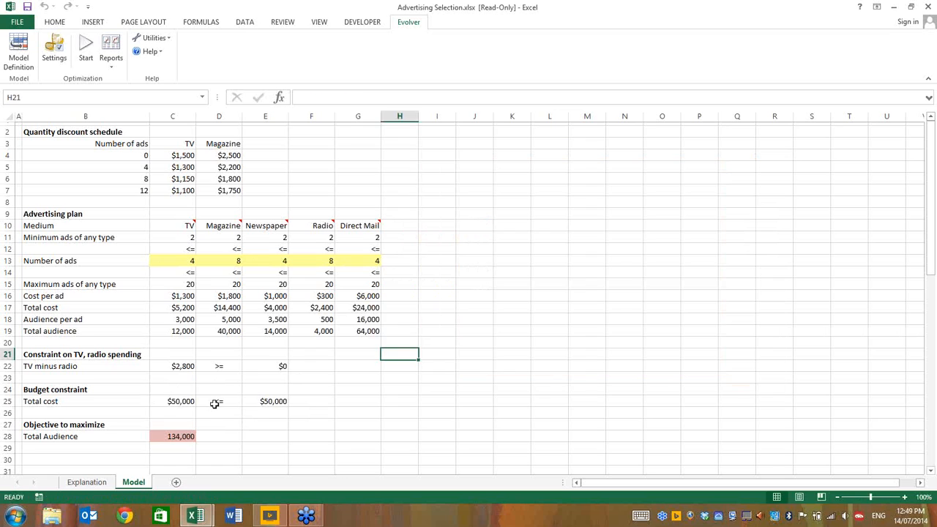
left_click(257, 400)
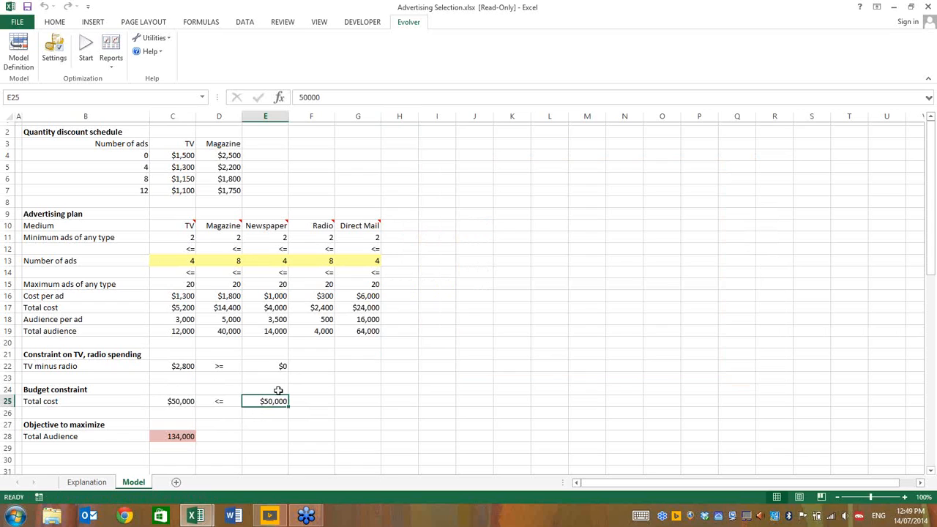
left_click_drag(173, 263, 363, 260)
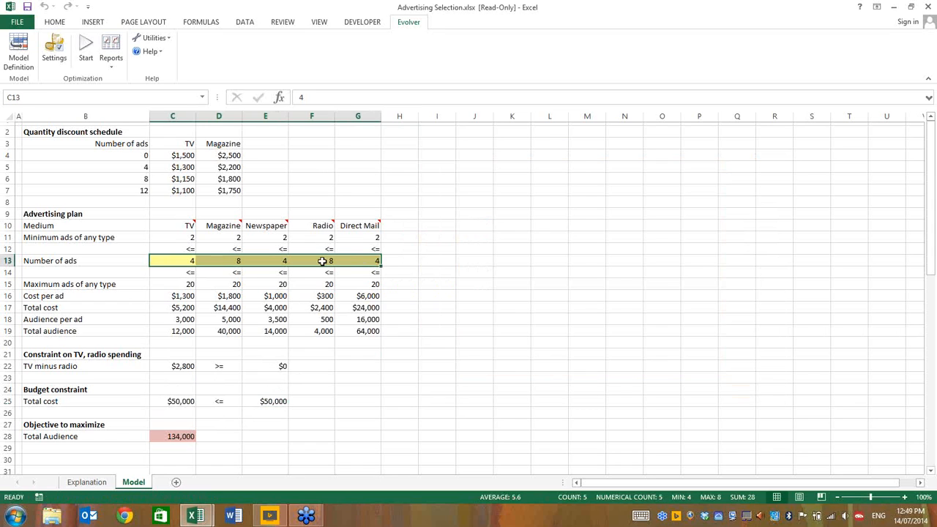
left_click(225, 262)
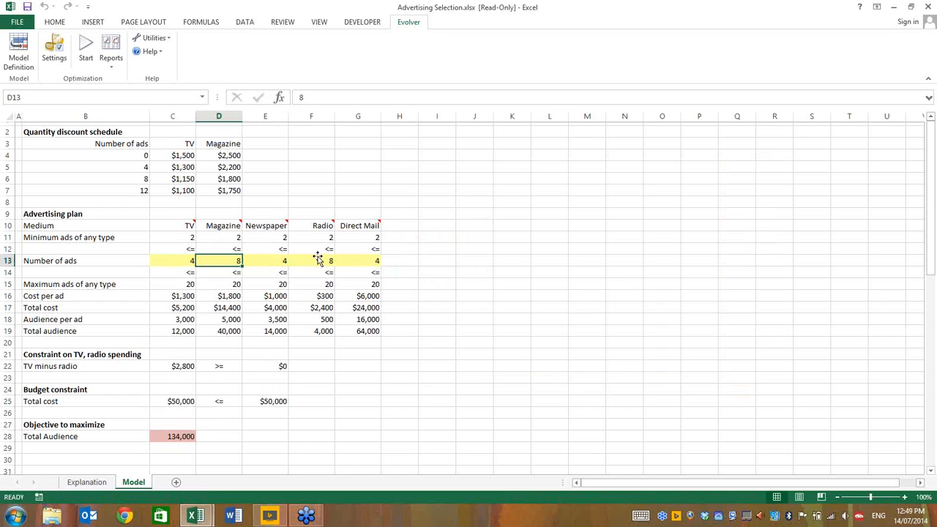
left_click(329, 260)
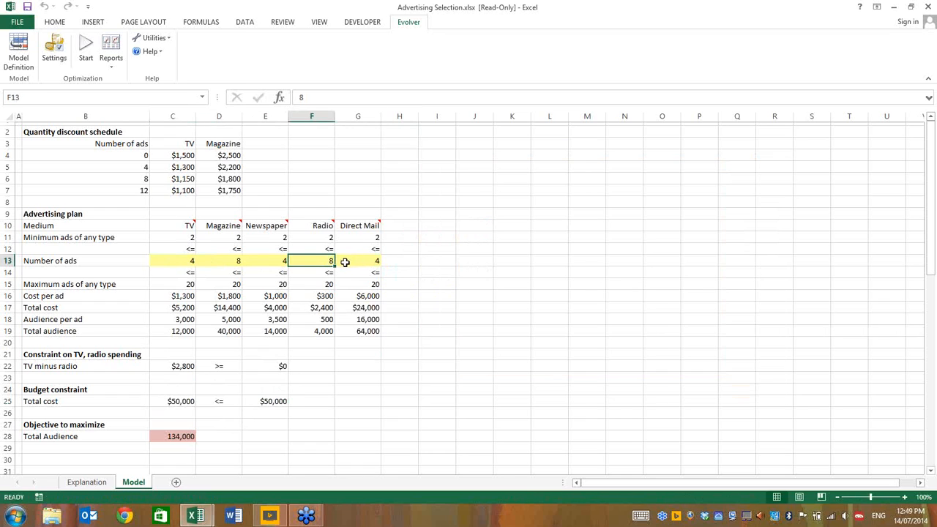
left_click(361, 261)
left_click(277, 263)
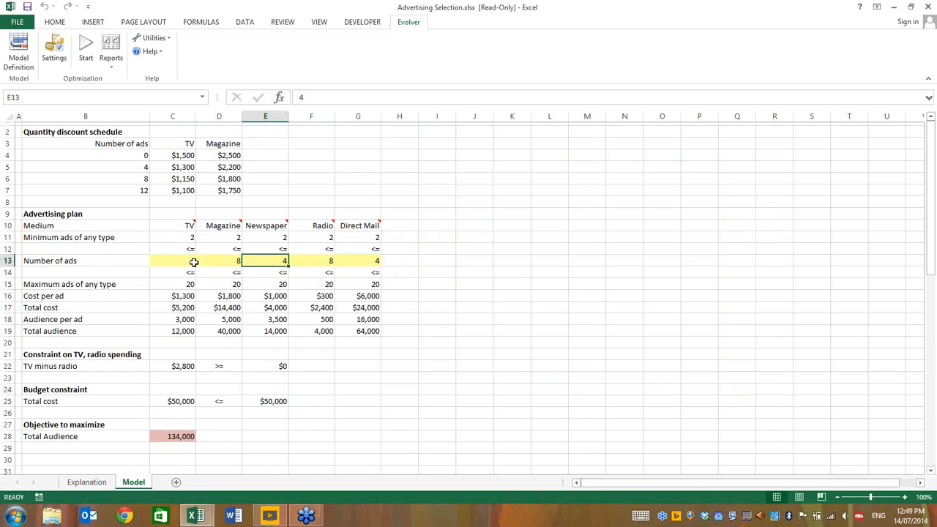
left_click(168, 435)
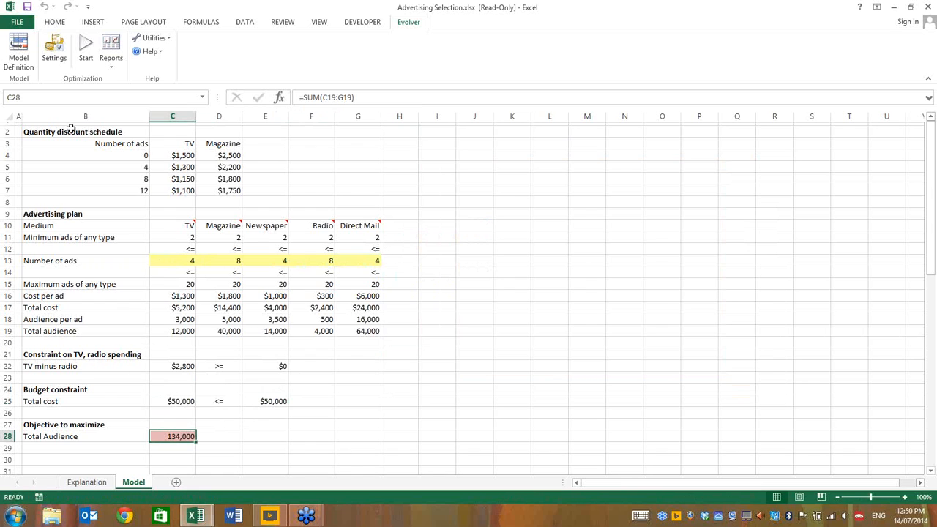
Step: Look over the whole advertising model and compare its total audience objective with the total cost
left_click_drag(68, 133, 378, 437)
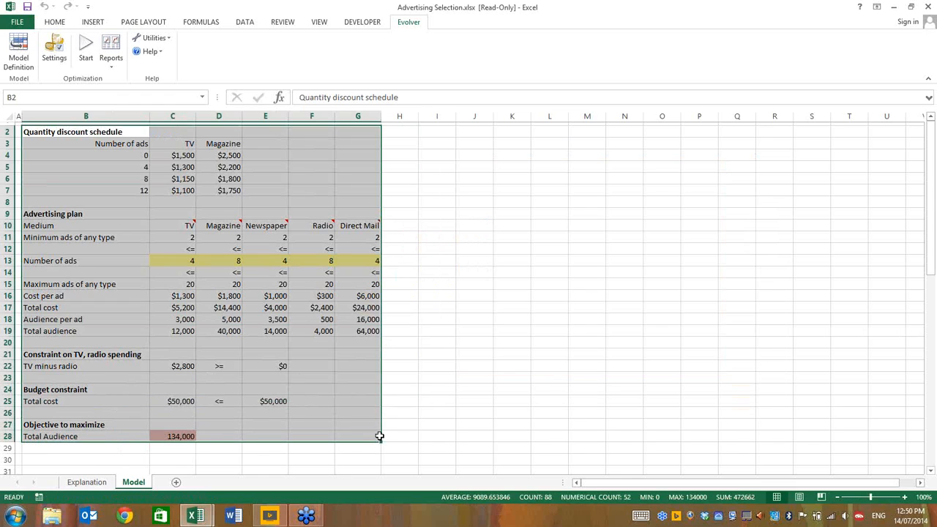
left_click(303, 181)
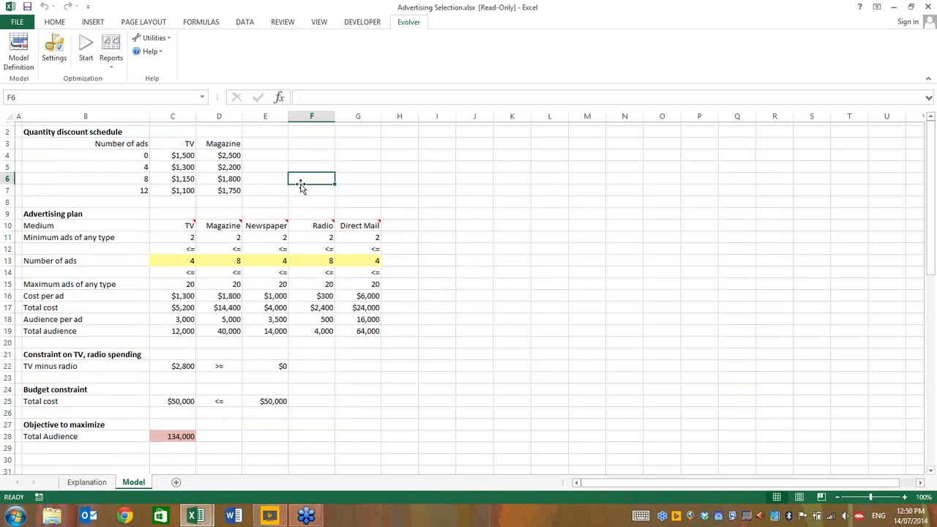
left_click(157, 438)
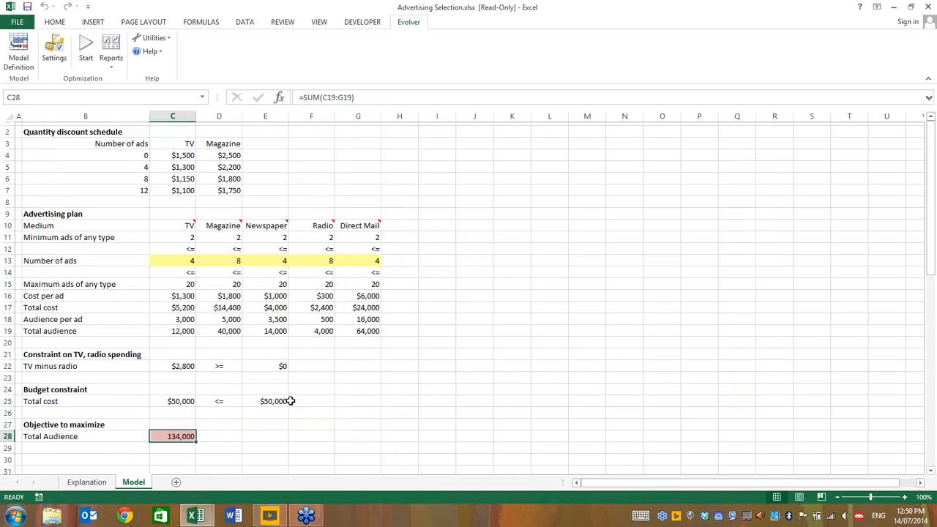
left_click(312, 179)
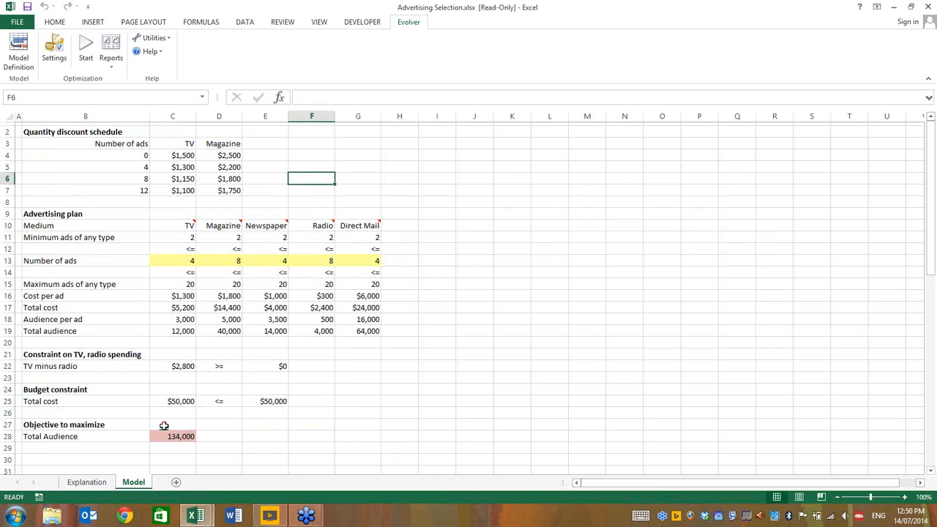
left_click(156, 401)
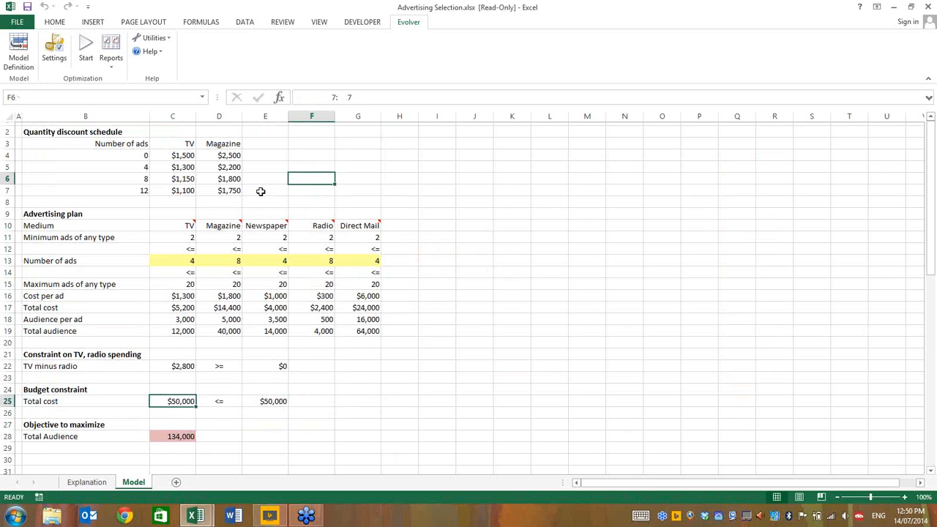
left_click(151, 438)
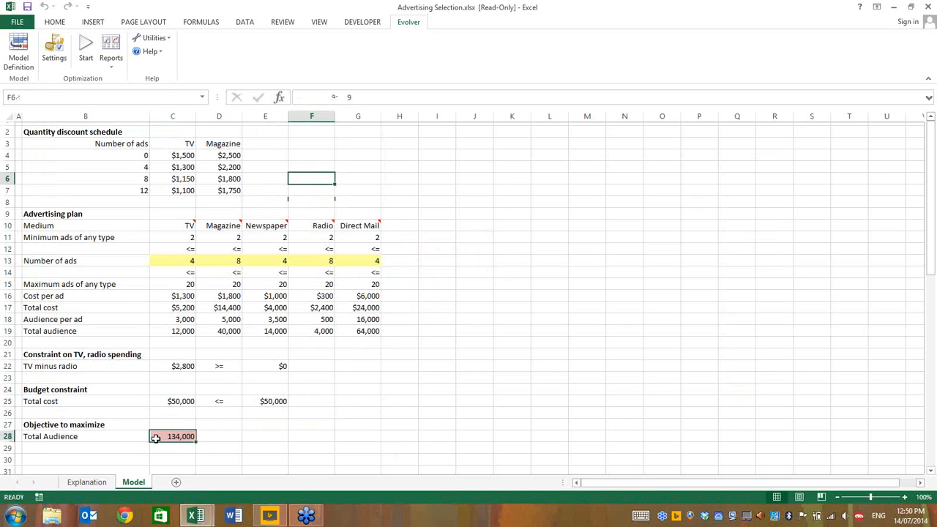
left_click(161, 401)
Step: Change the Evolver model definition's optimization goal to Minimum for the total cost in cell C25
left_click(17, 49)
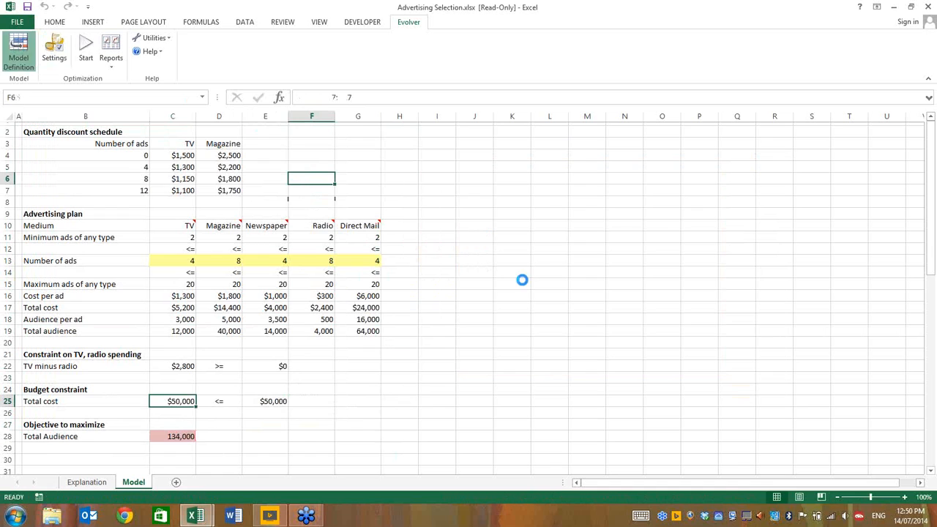
left_click_drag(431, 129, 542, 163)
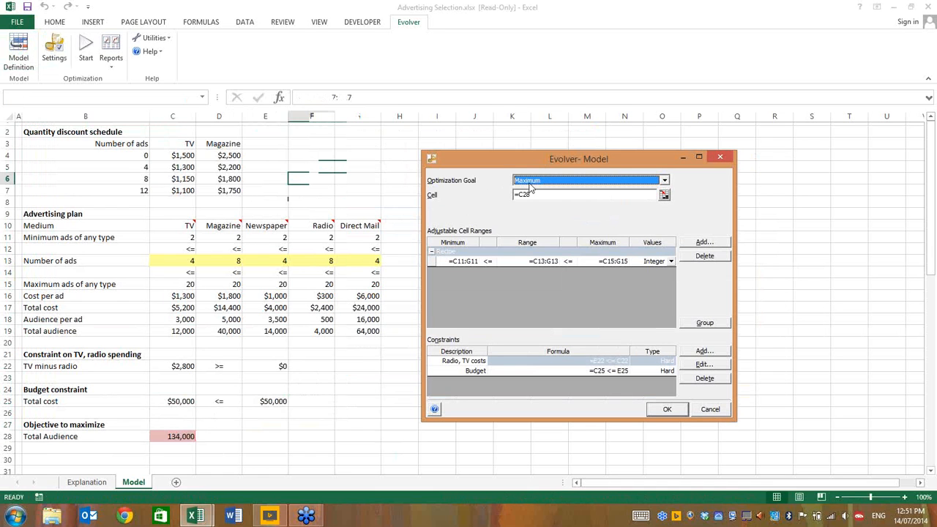
left_click(664, 181)
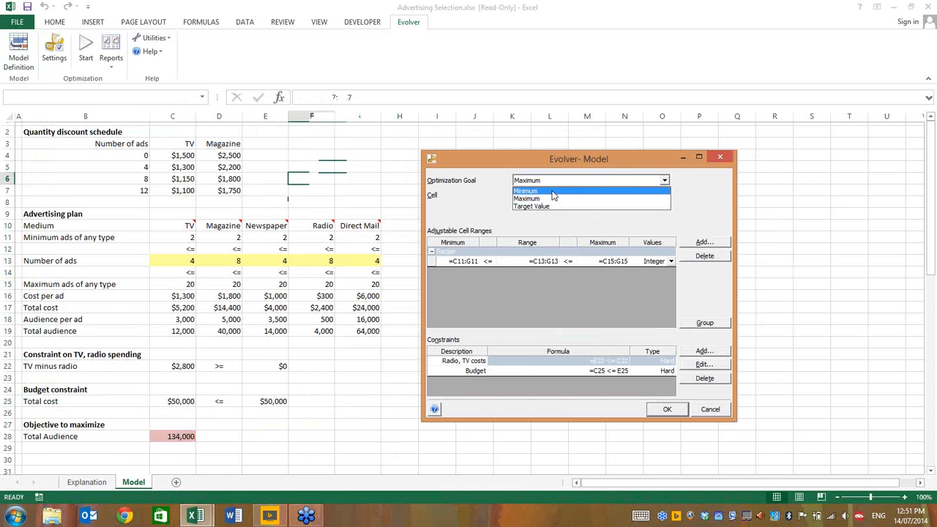
left_click(553, 192)
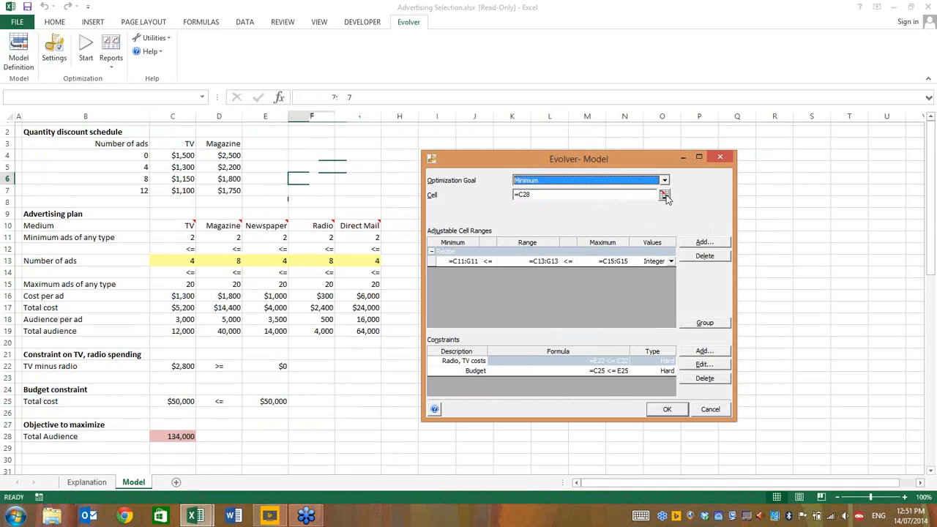
left_click(664, 195)
left_click(170, 400)
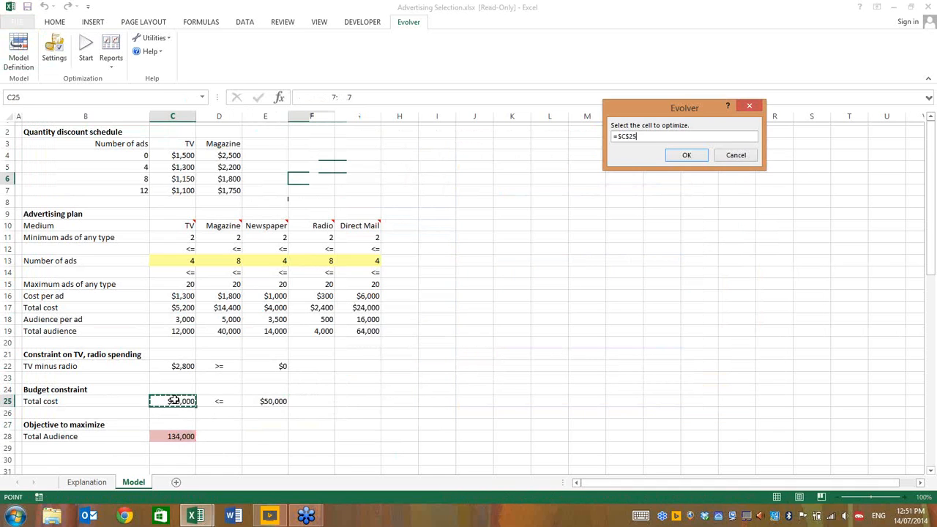
left_click(679, 157)
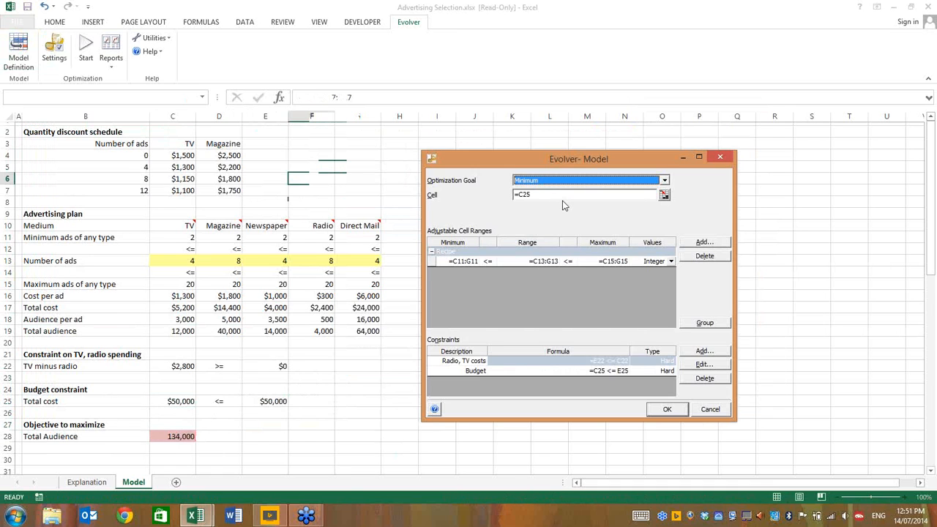
Step: Check the adjustable cell range and delete the Budget constraint from the Evolver model
left_click(535, 263)
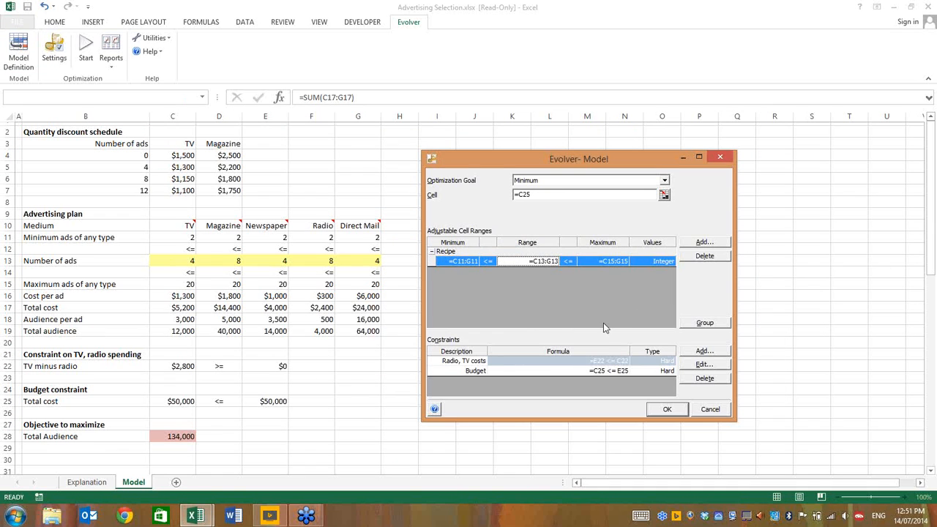
left_click(576, 371)
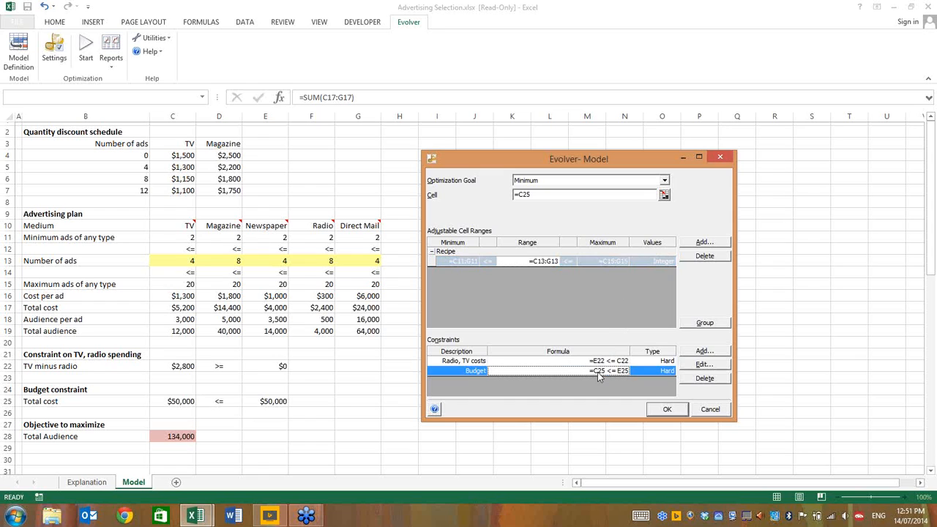
left_click(702, 379)
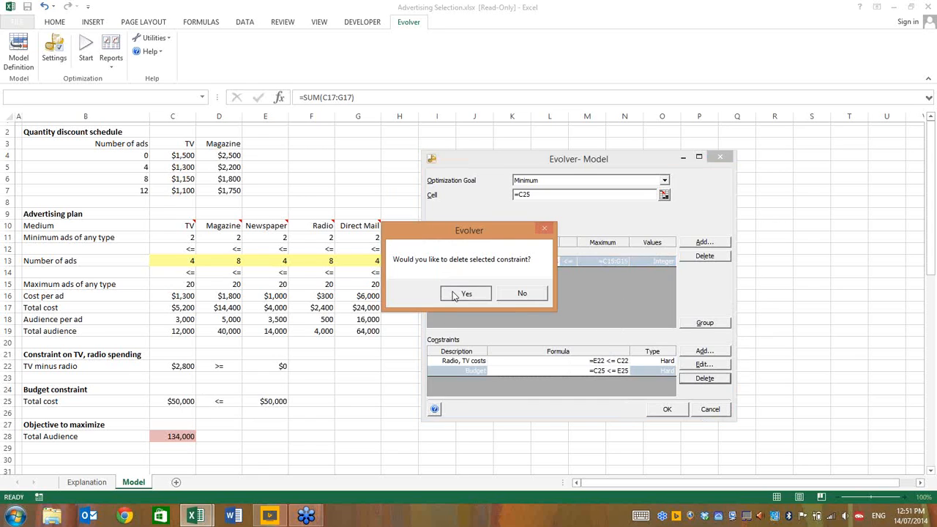
left_click(467, 294)
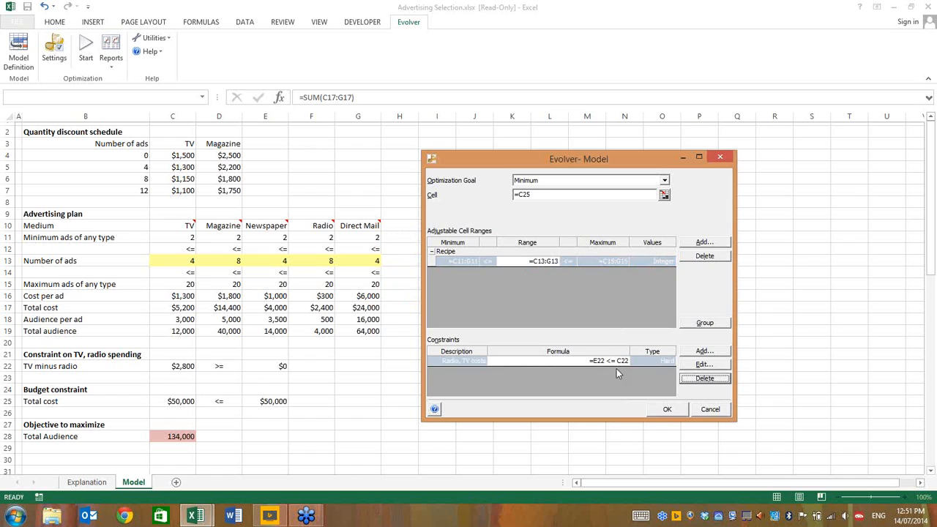
Step: Add a constraint described as "Min acceptable audience" with the total audience cell C28 as its range to constrain
left_click(707, 353)
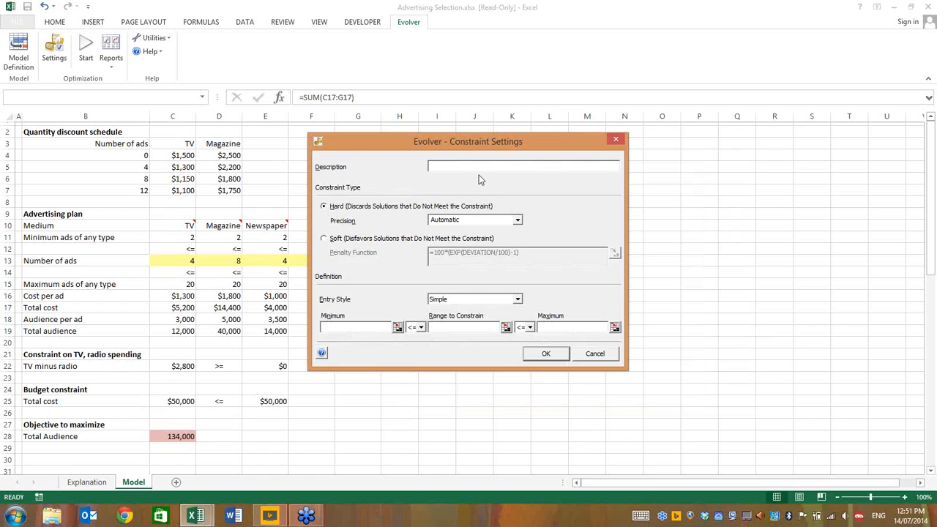
type("Min acceptable audiece")
key("BackSpace")
key("BackSpace")
type("nce")
left_click(505, 329)
left_click(170, 437)
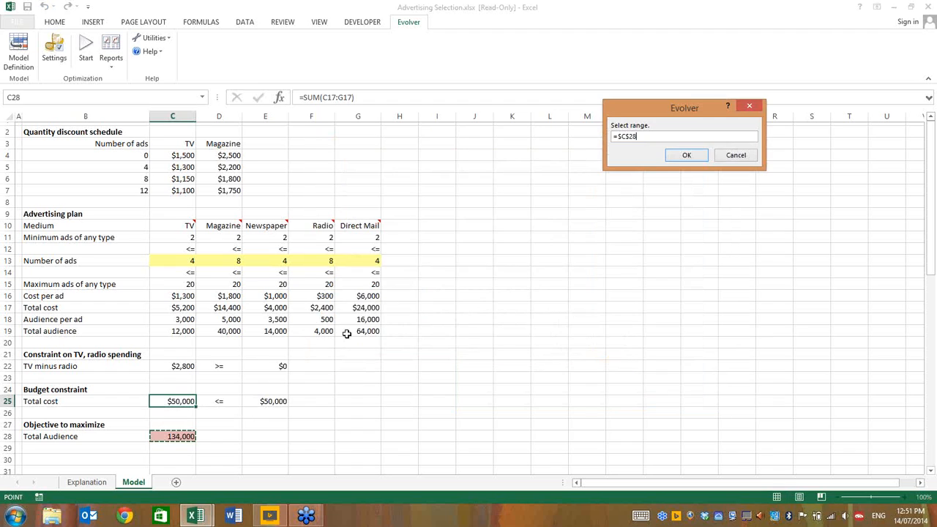
left_click(685, 156)
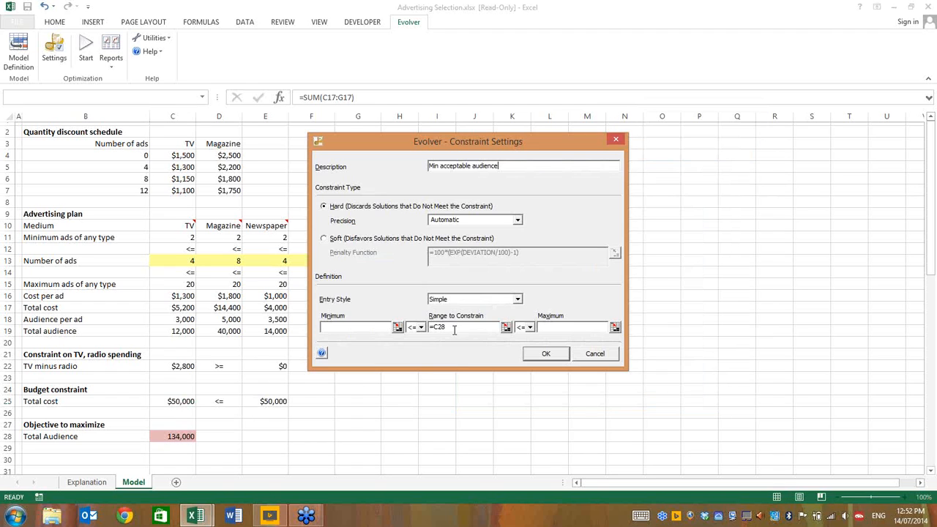
Step: Set the audience constraint's minimum to 125000, leave out its upper limit, and save the constraint and the model definition
type("1250000")
left_click(528, 327)
left_click(525, 377)
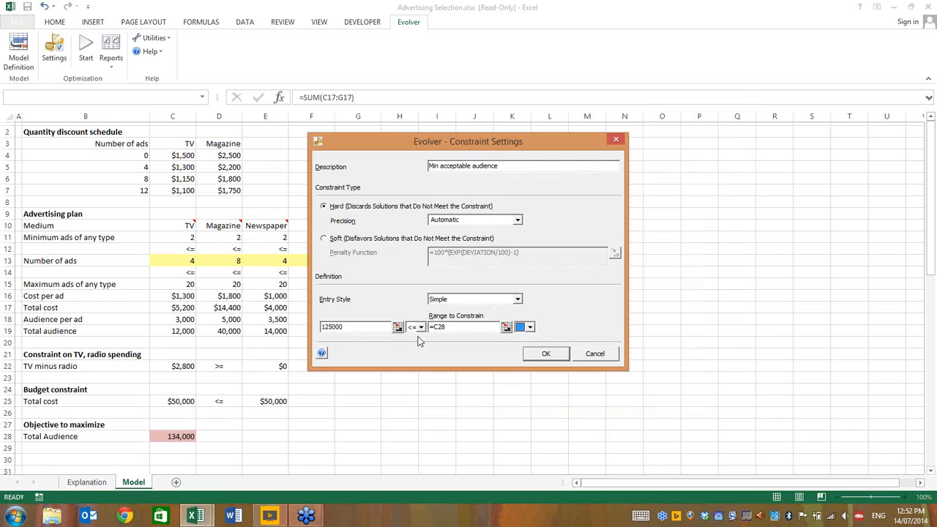
type("0")
left_click(536, 356)
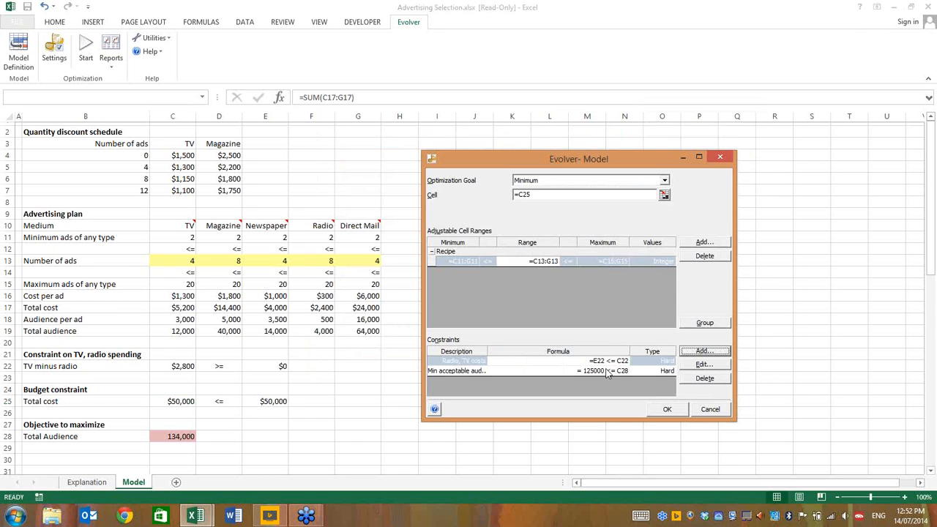
left_click(666, 410)
Step: Run the Evolver optimization to minimize total cost, check its progress in the Watcher, stop it and keep the best solution
left_click_drag(183, 259, 356, 261)
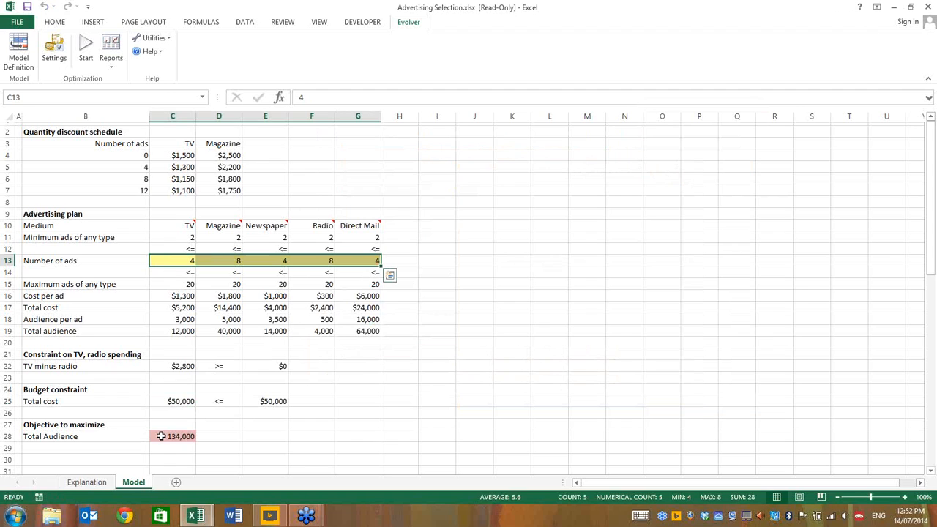
left_click(155, 401)
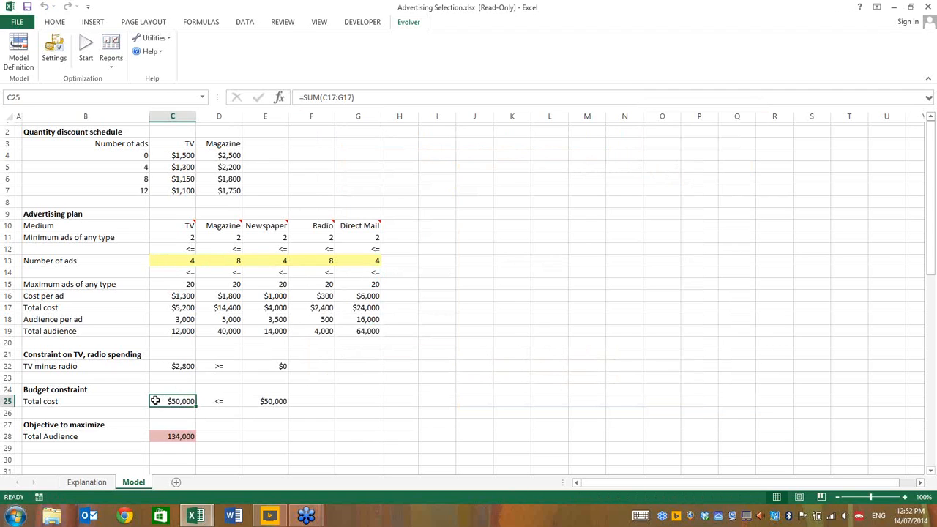
left_click(86, 53)
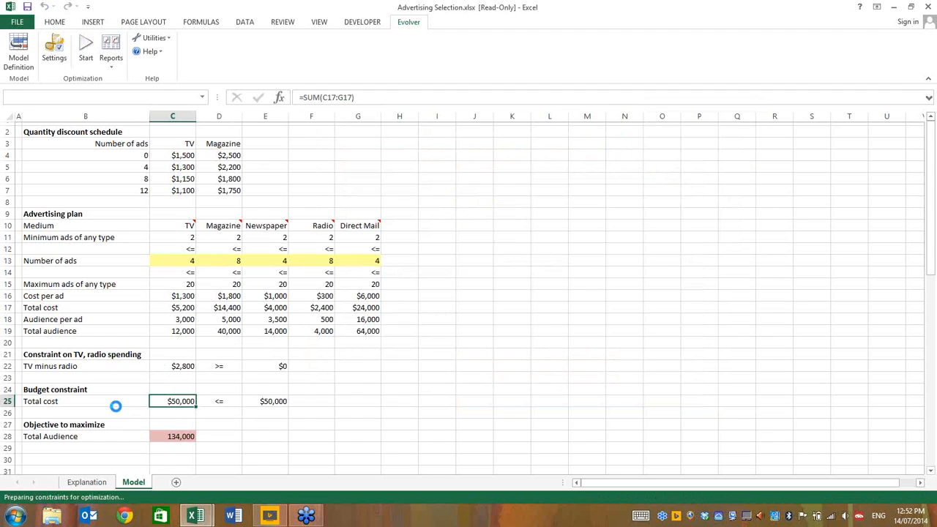
left_click(36, 487)
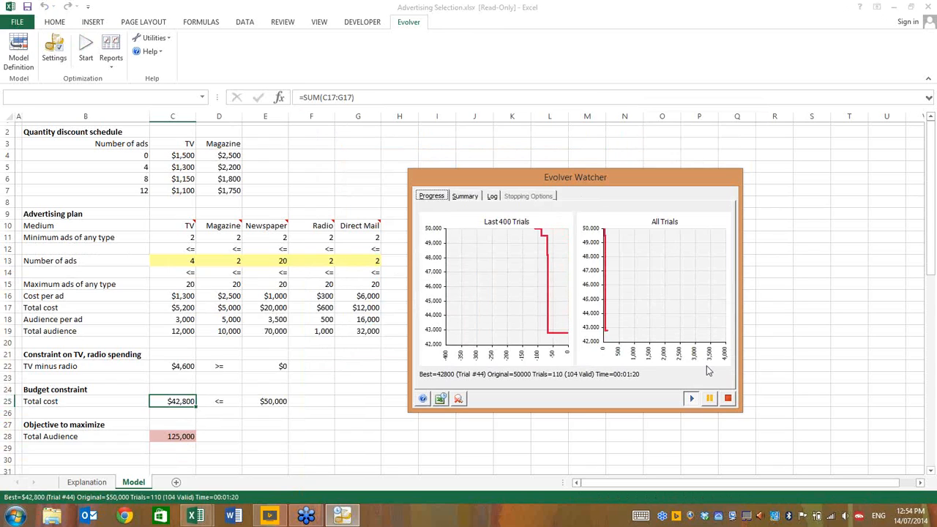
left_click(728, 399)
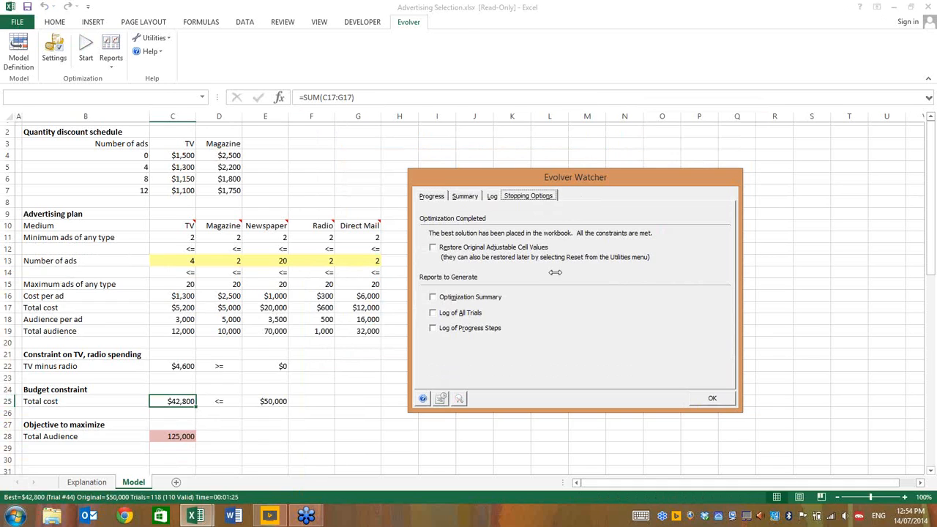
left_click(708, 402)
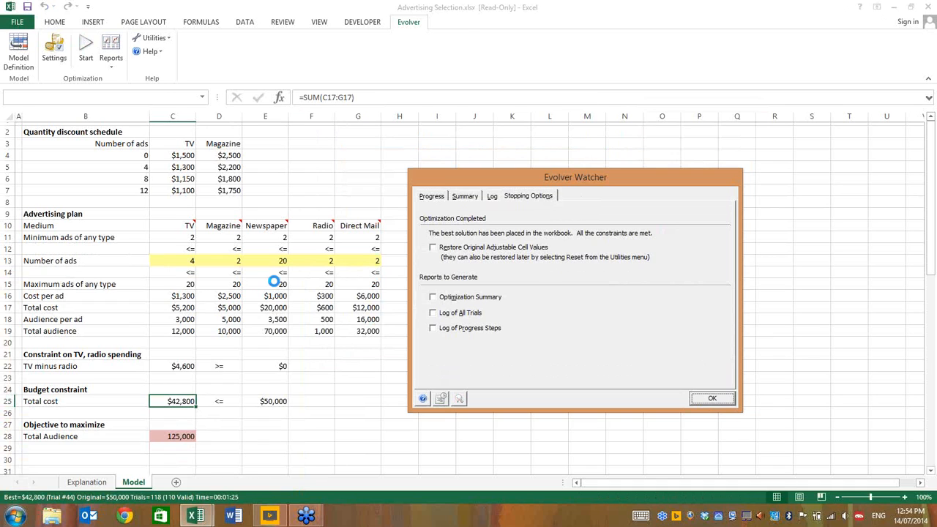
left_click(331, 355)
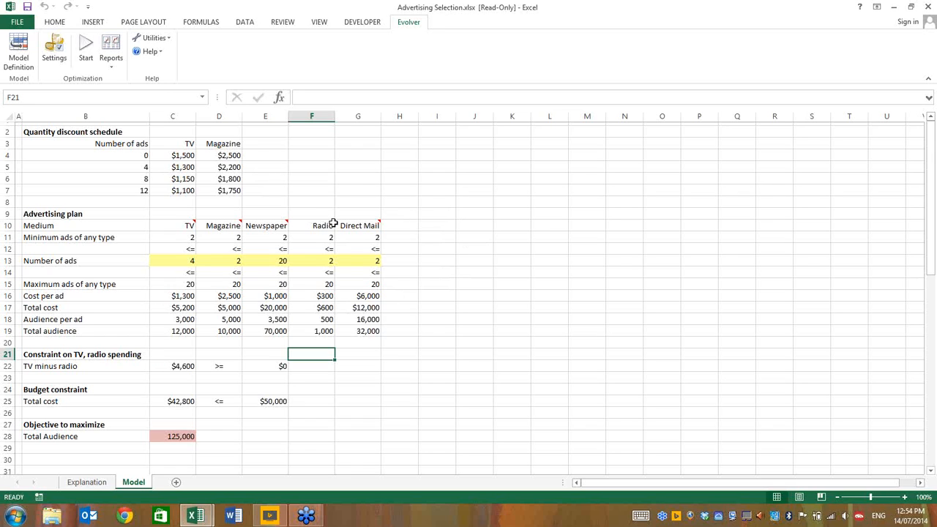
Step: Close the Advertising Selection workbook without saving and open the Transportation - Large.xlsx example from the example list
mouse_move(332, 222)
key("alt+F4")
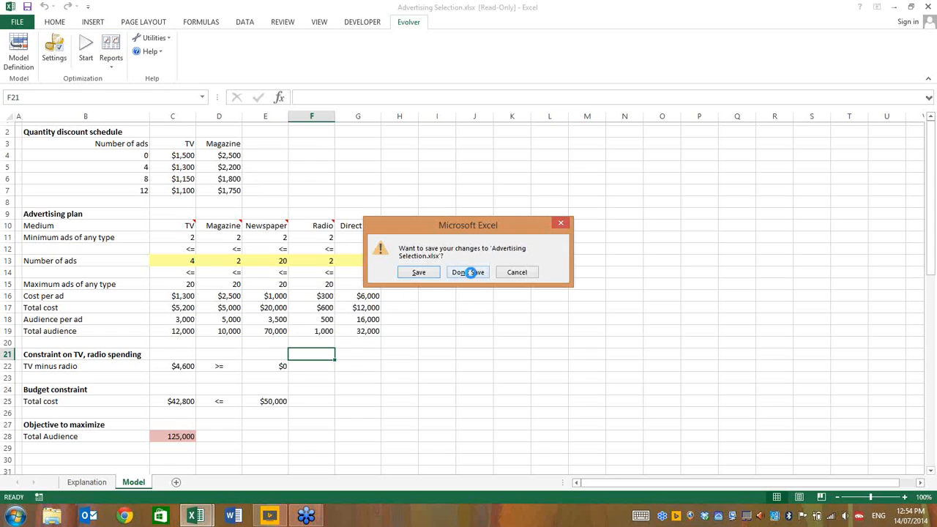
left_click(471, 272)
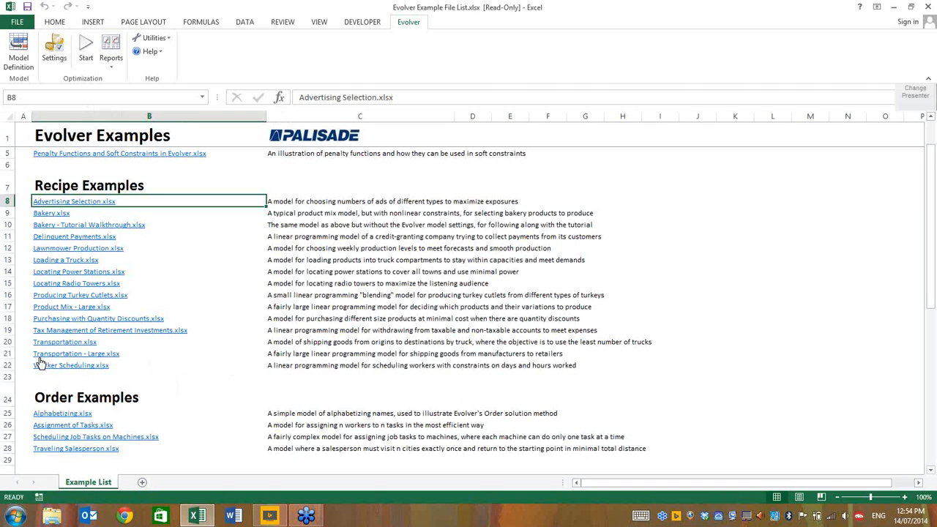
left_click(52, 355)
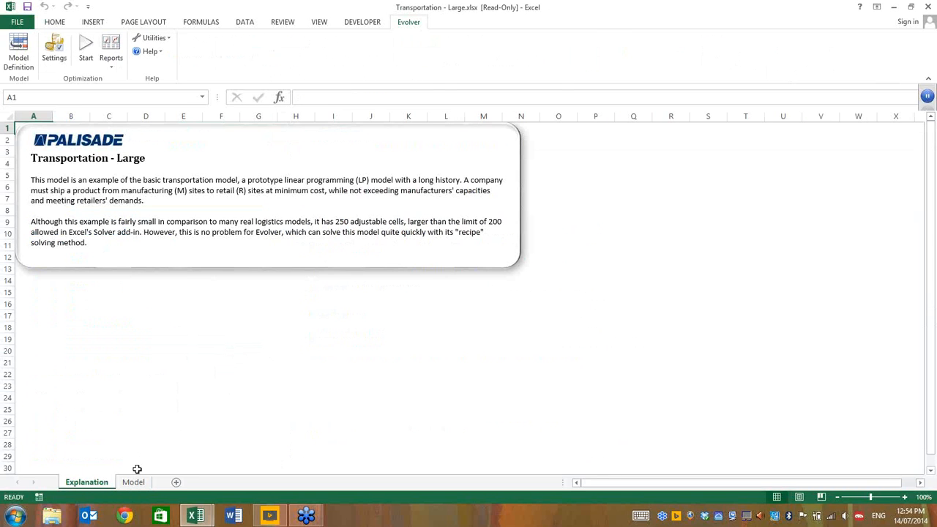
Step: Enlarge the Explanation sheet to 145% and read the description of the Transportation - Large model
left_click(218, 341)
scroll(234, 360, "up", 1, "ctrl")
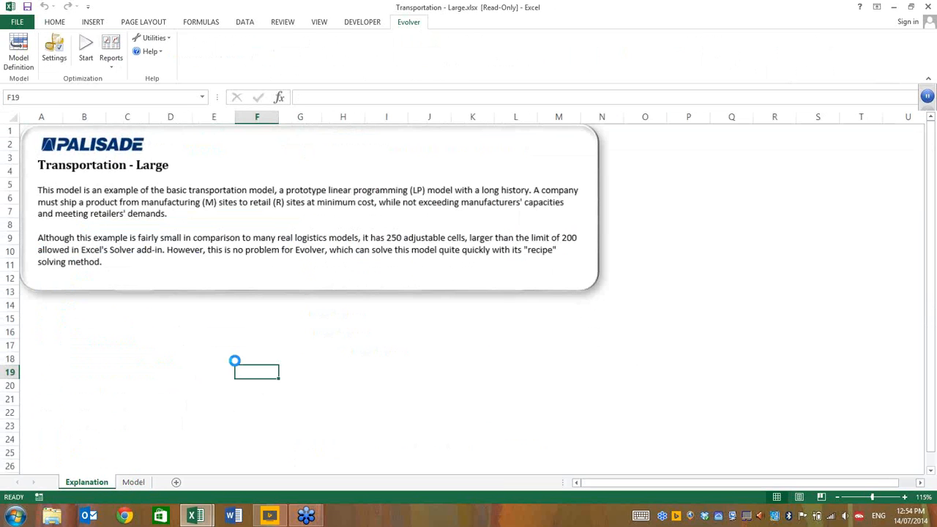
scroll(235, 360, "up", 2, "ctrl")
left_click(270, 405)
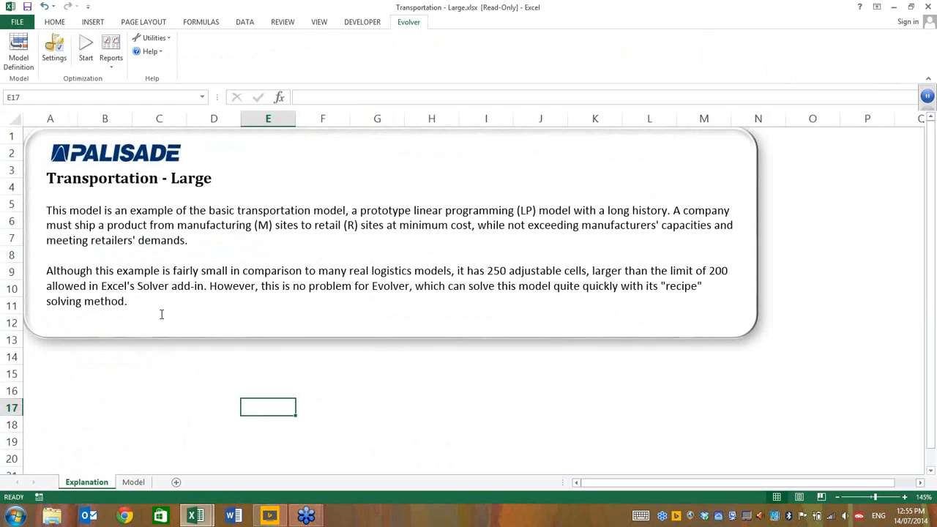
Step: On the Model sheet, examine the manufacturer labels M1 to M10 and the retailer labels R1 to R25 of the shipments table
left_click(133, 482)
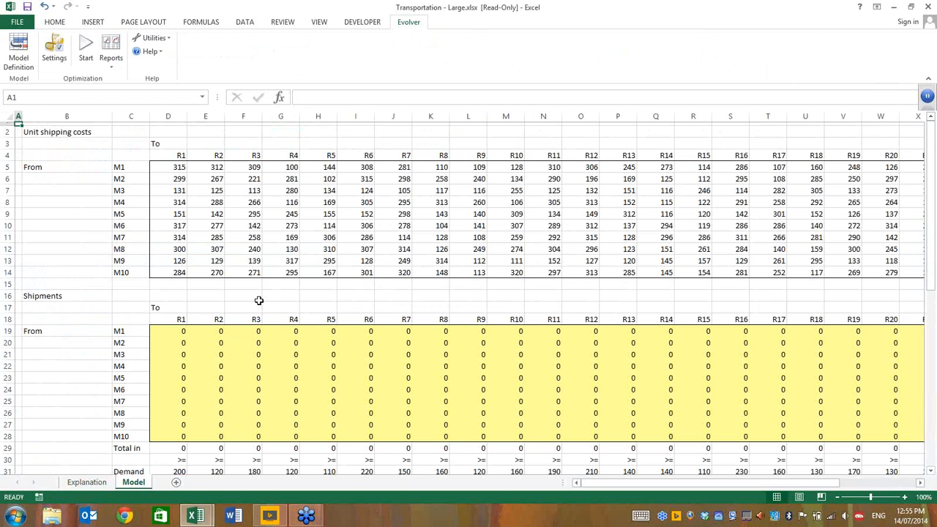
left_click_drag(121, 331, 120, 436)
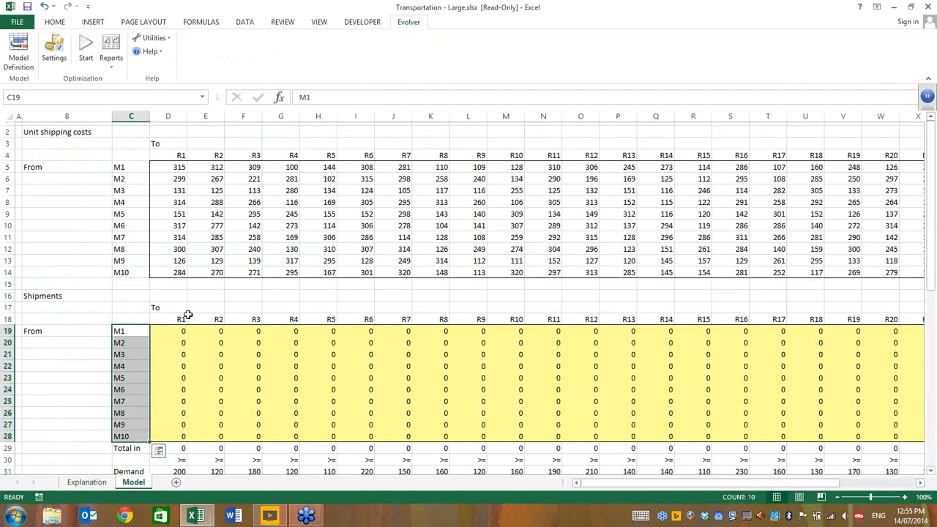
left_click(166, 321)
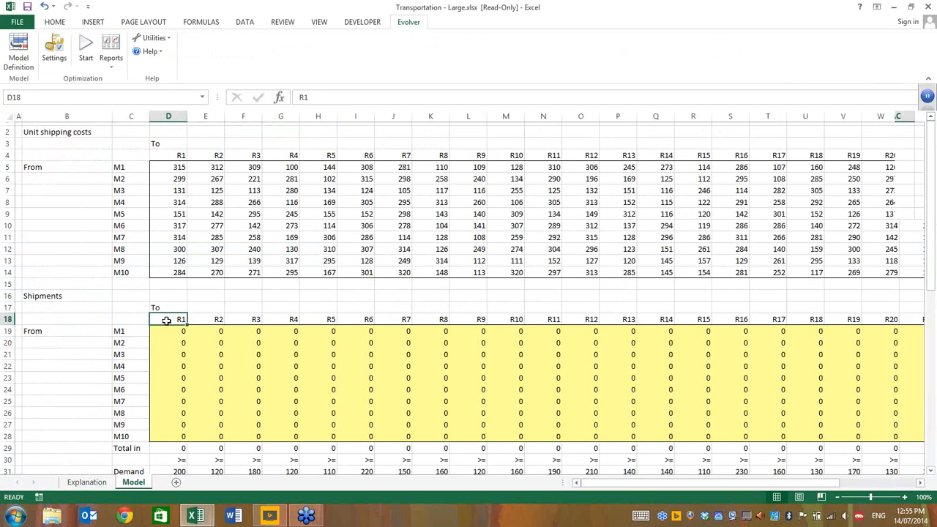
key("ctrl+shift+Right")
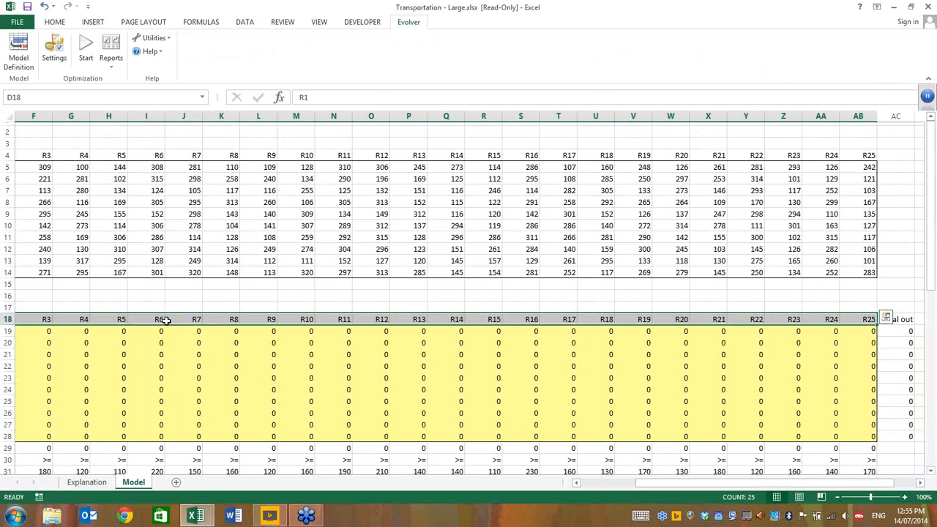
key("Right")
key("Right")
key("Right")
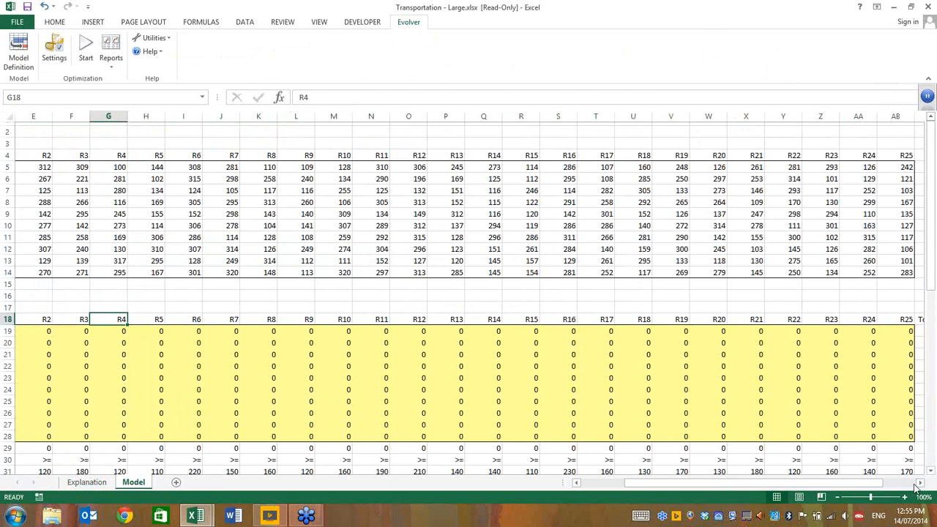
Step: Examine the manufacturers' capacity limits in AE19:AE28 beside the shipments table
left_click(920, 482)
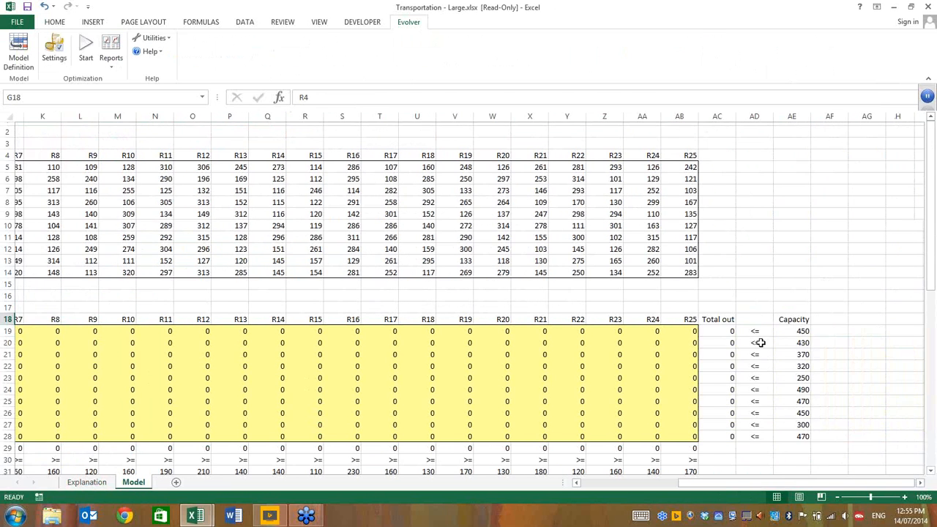
left_click_drag(778, 331, 778, 343)
left_click_drag(782, 421, 781, 437)
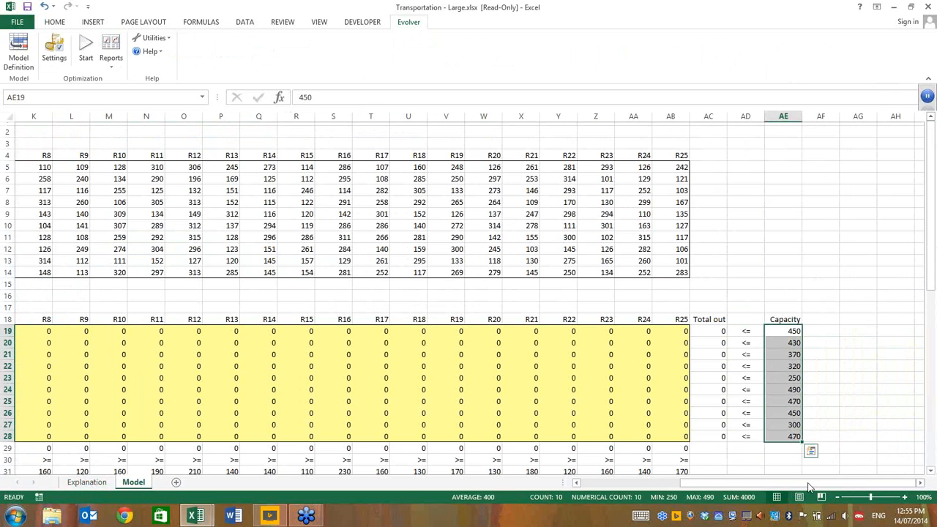
Step: Examine the retailers' demand figures in row 31 below the shipments table
left_click_drag(703, 484, 600, 484)
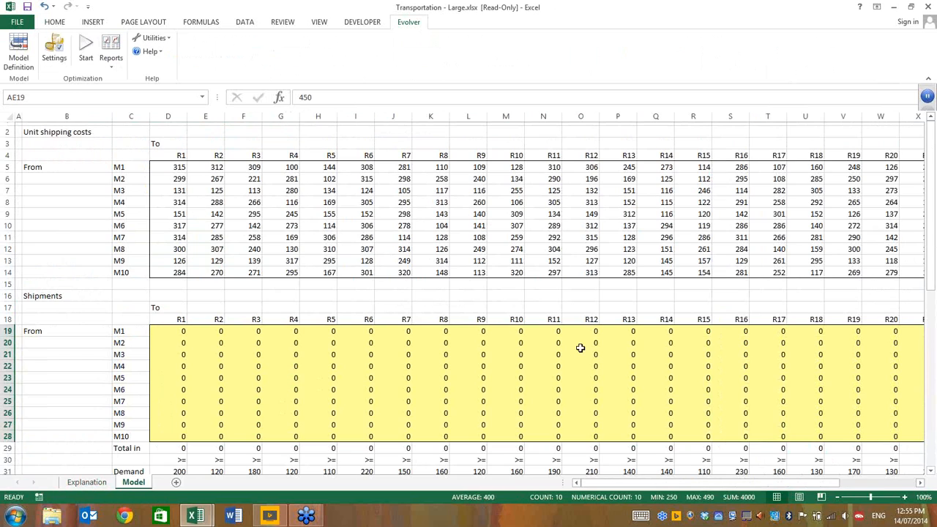
scroll(224, 391, "down", 2)
left_click(181, 409)
left_click_drag(264, 410, 809, 410)
left_click(71, 338)
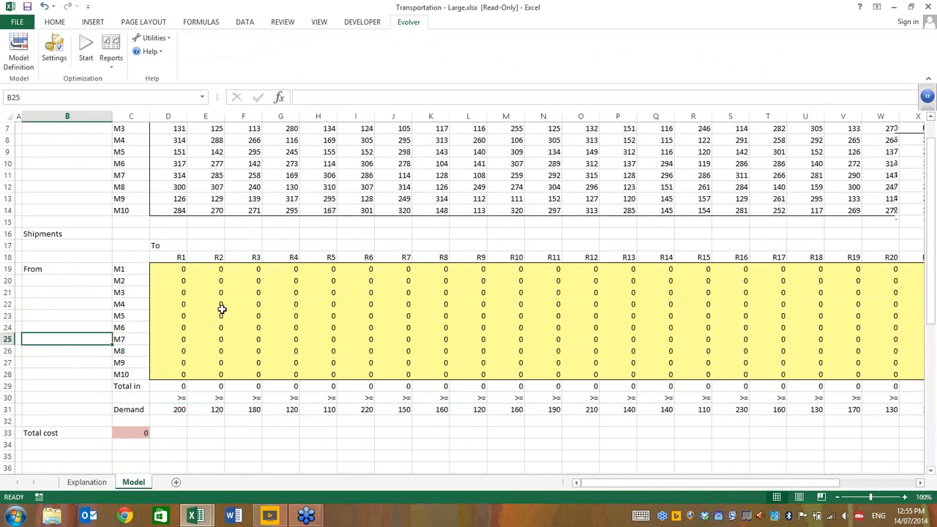
Step: Examine individual costs in the unit shipping costs table, including those from M6 and M10
scroll(221, 309, "up", 2)
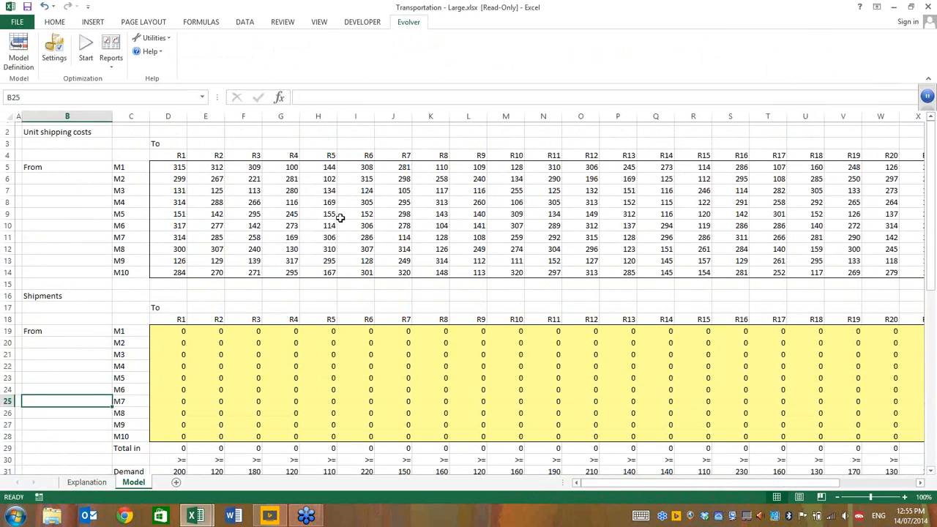
left_click(180, 192)
left_click(182, 224)
left_click(251, 225)
left_click(462, 225)
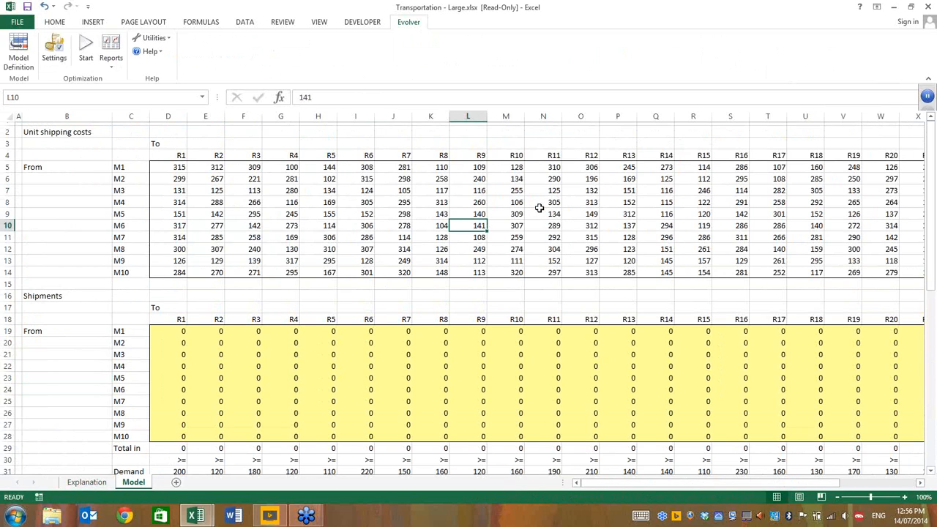
left_click(121, 271)
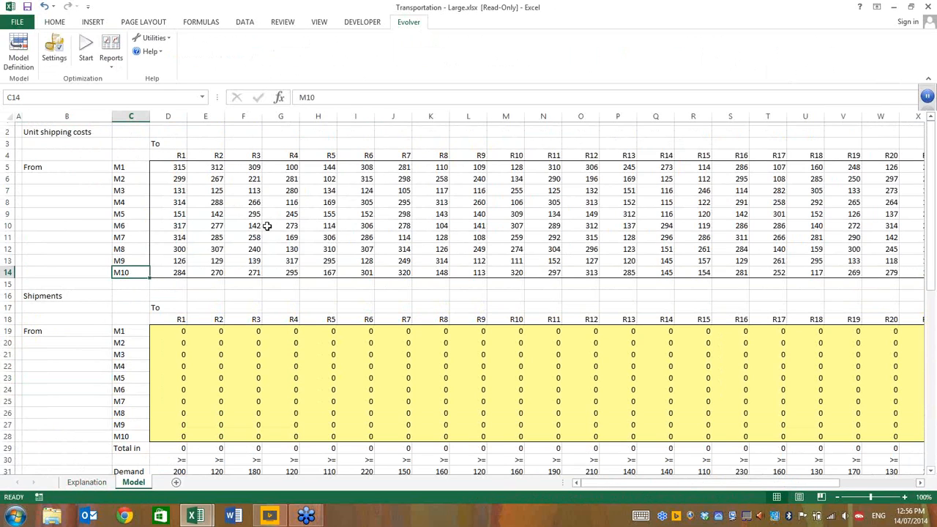
left_click(406, 272)
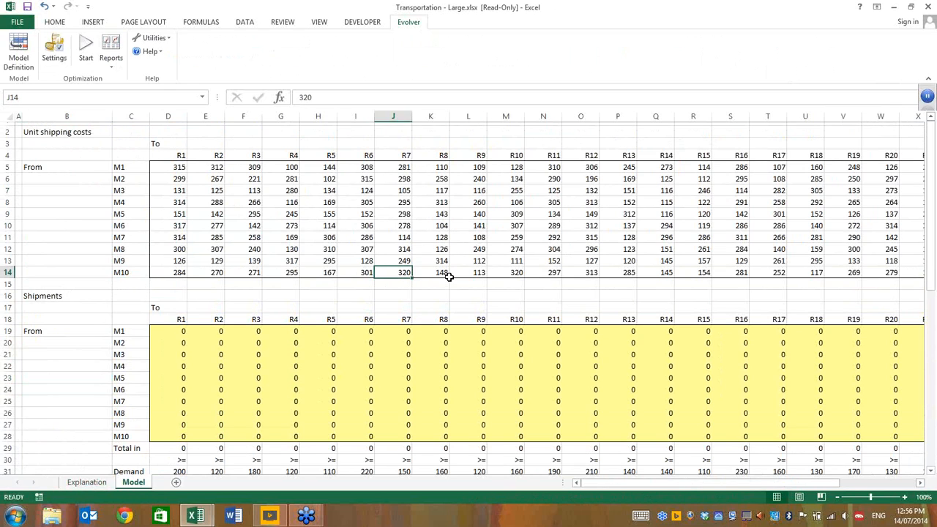
Step: Inspect the total cost formula in C33 against the cost and shipment tables, and review the capacity columns
scroll(449, 277, "down", 4)
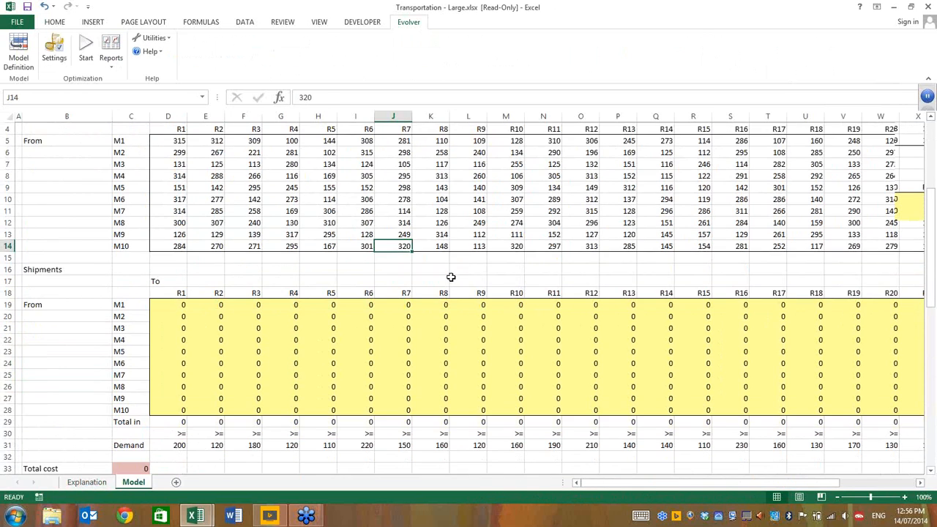
scroll(449, 277, "up", 1)
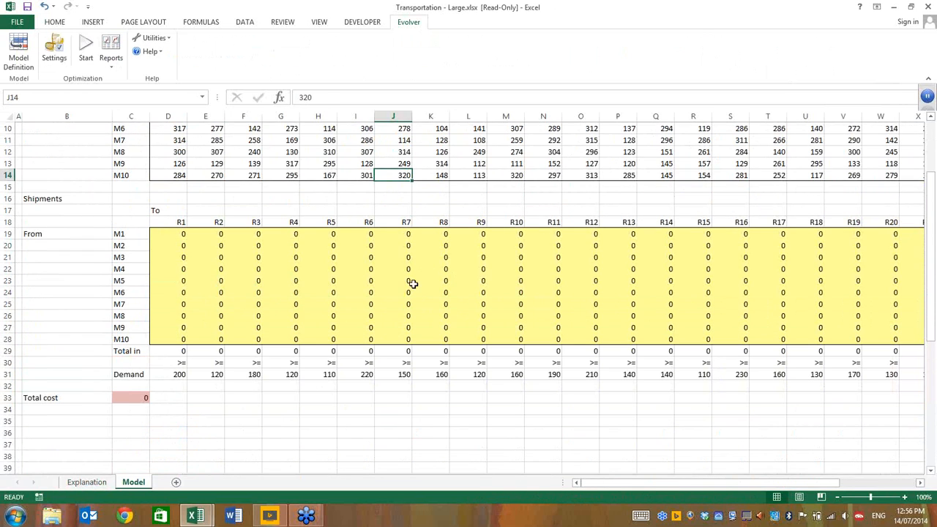
left_click(126, 396)
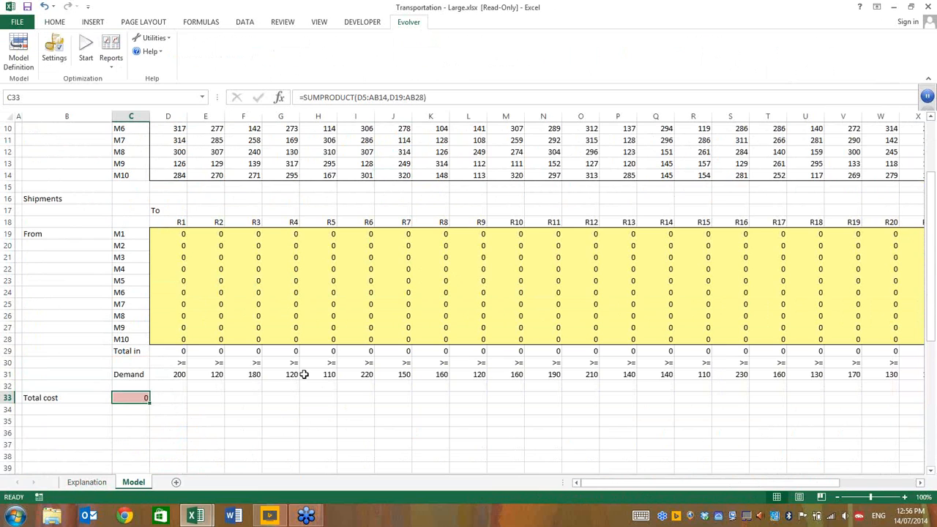
scroll(292, 368, "up", 3)
scroll(247, 361, "down", 3)
scroll(219, 361, "up", 3)
scroll(209, 310, "down", 2)
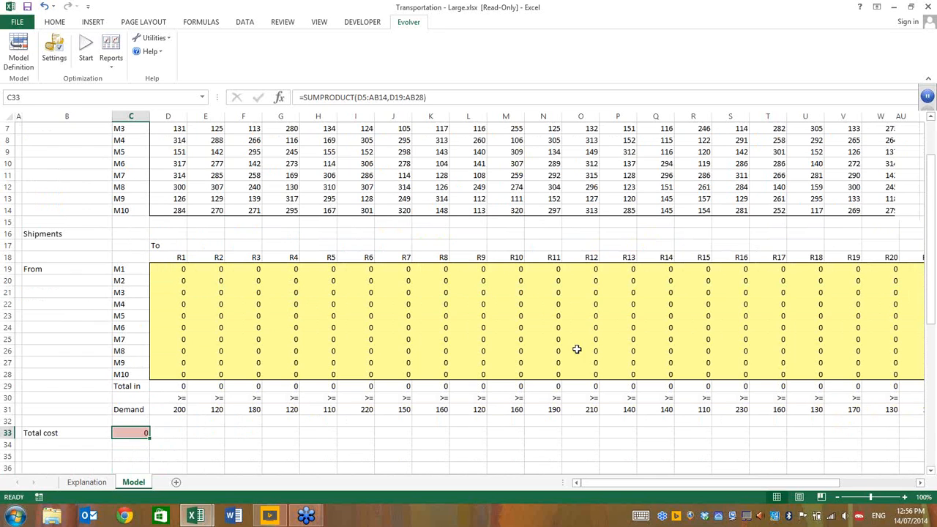
scroll(295, 303, "right", 7)
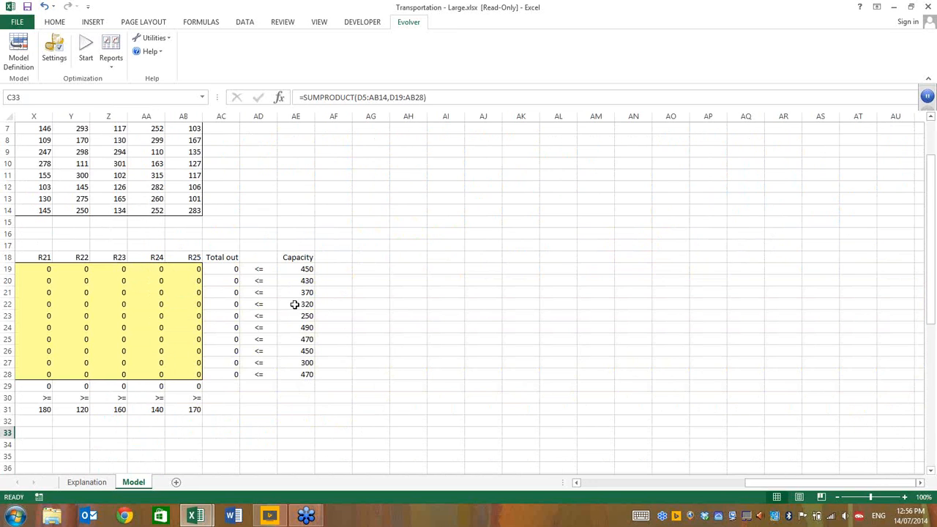
left_click(588, 485)
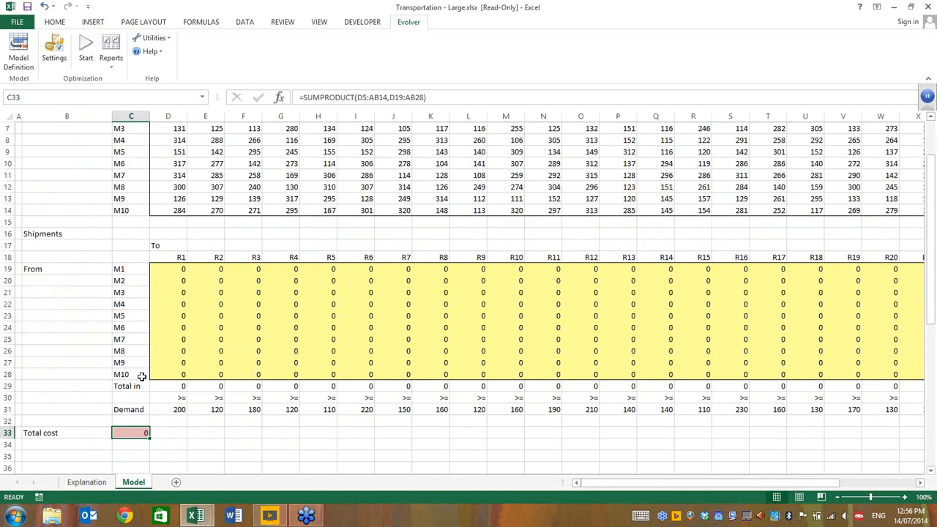
Step: Review the Evolver model's adjustable cell range and its Demand and Capacity constraints, and leave the definition unchanged
left_click(18, 52)
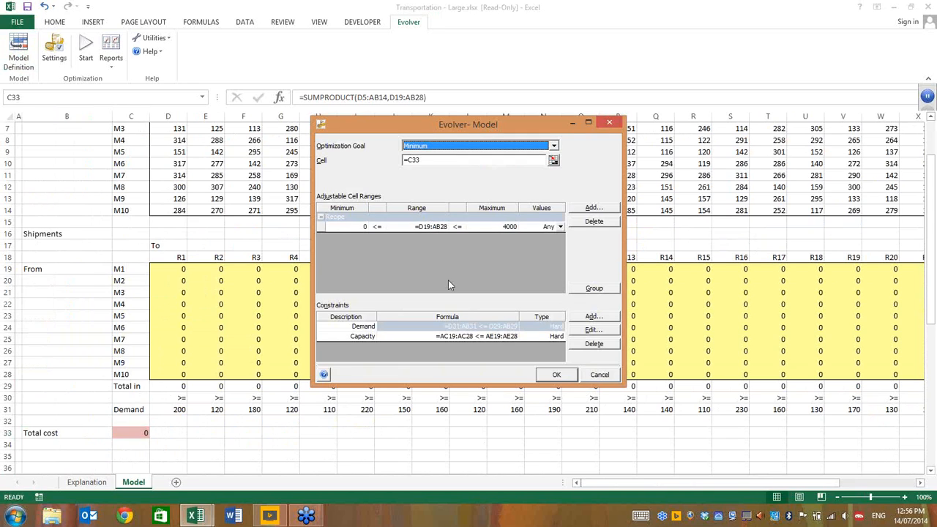
left_click(403, 228)
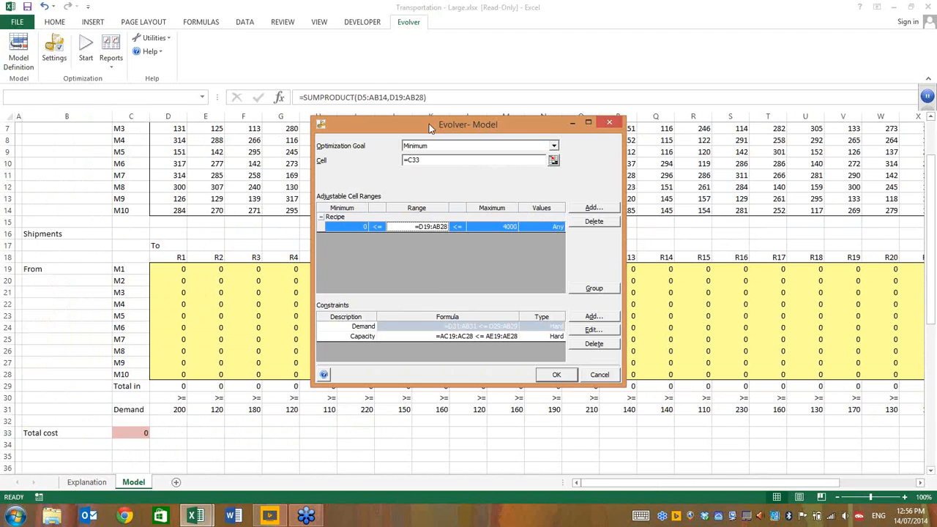
left_click_drag(468, 124, 549, 107)
left_click(520, 211)
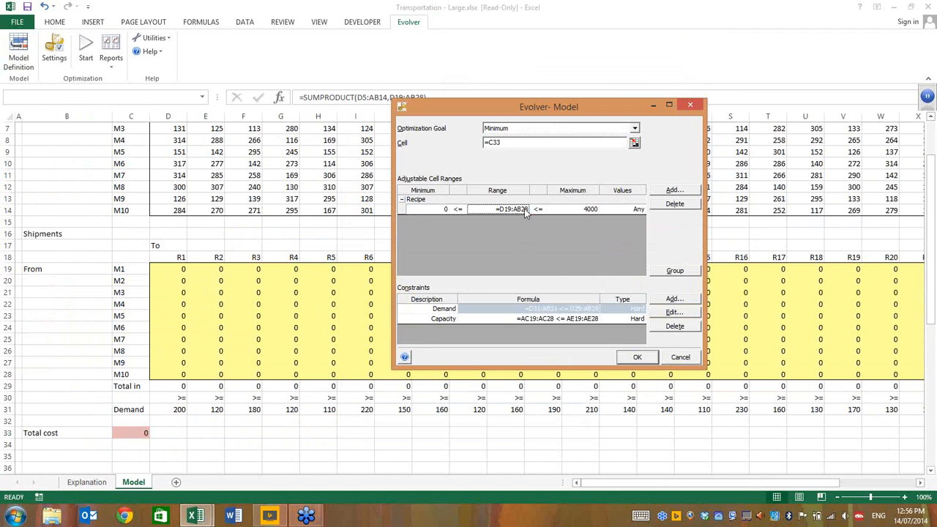
left_click(525, 208)
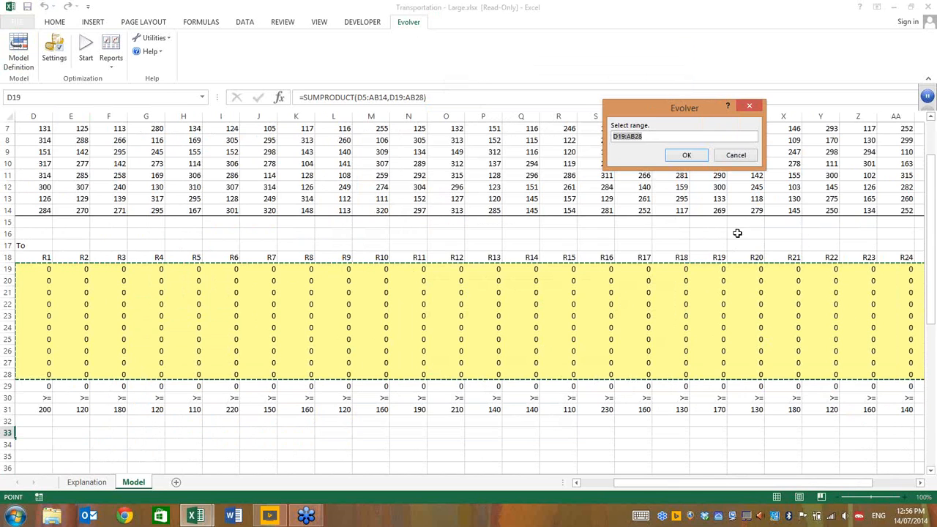
left_click(747, 157)
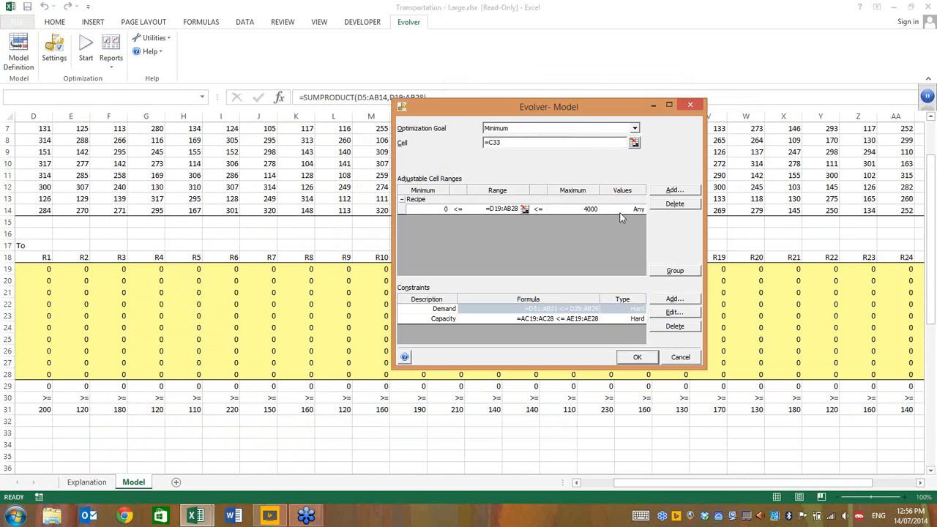
left_click(542, 308)
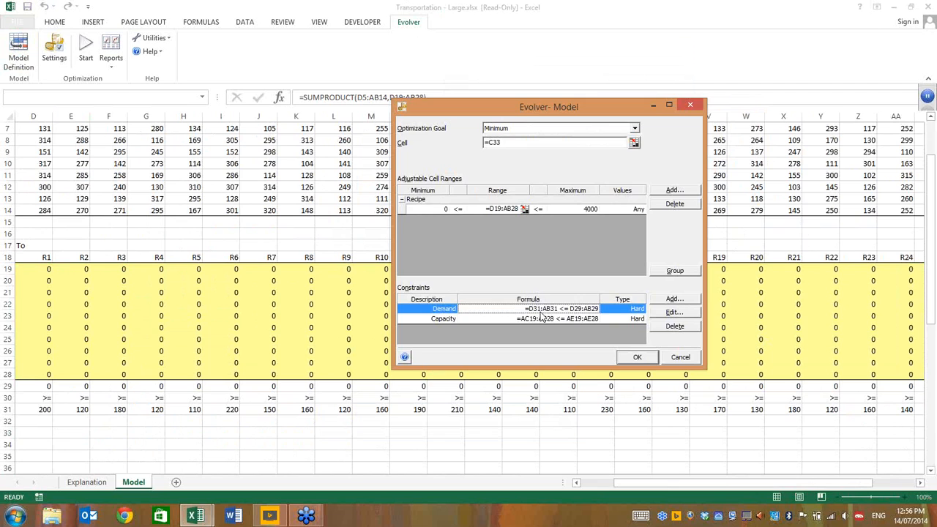
left_click(537, 318)
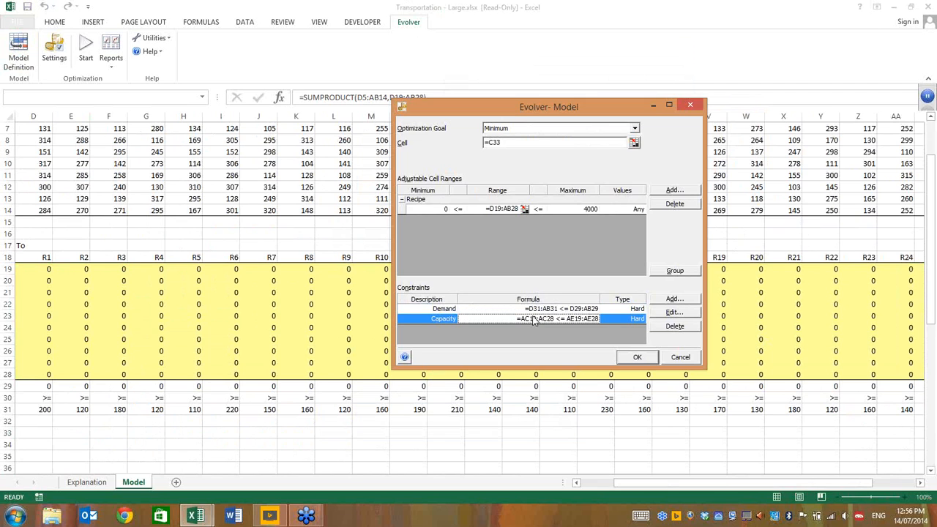
left_click(681, 357)
Step: Run the Evolver optimization, keep the best solution without generating reports, and check the M9 row of the shipments table
left_click(604, 483)
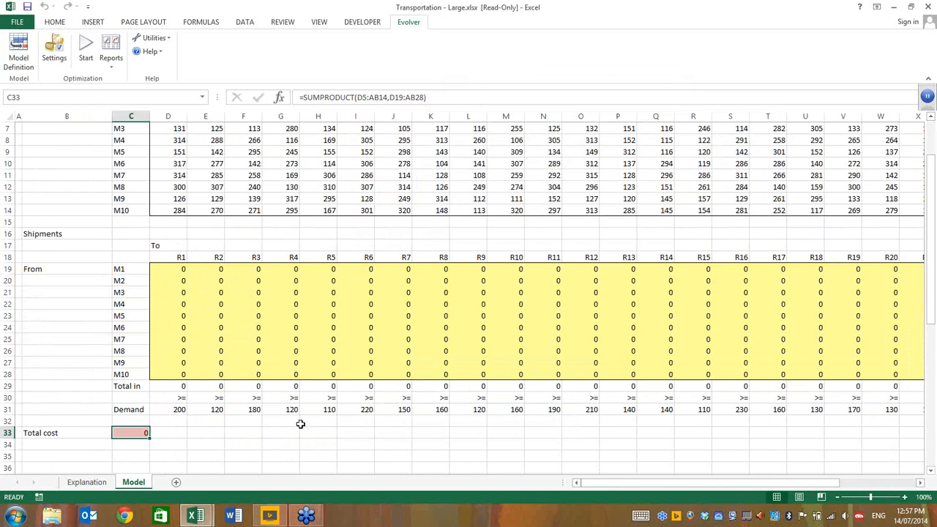
left_click(318, 421)
left_click(86, 51)
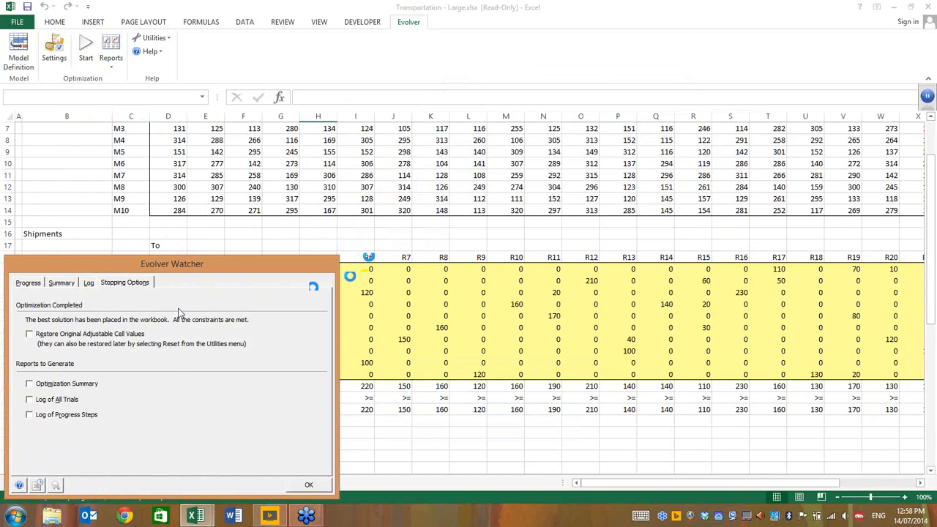
left_click(308, 484)
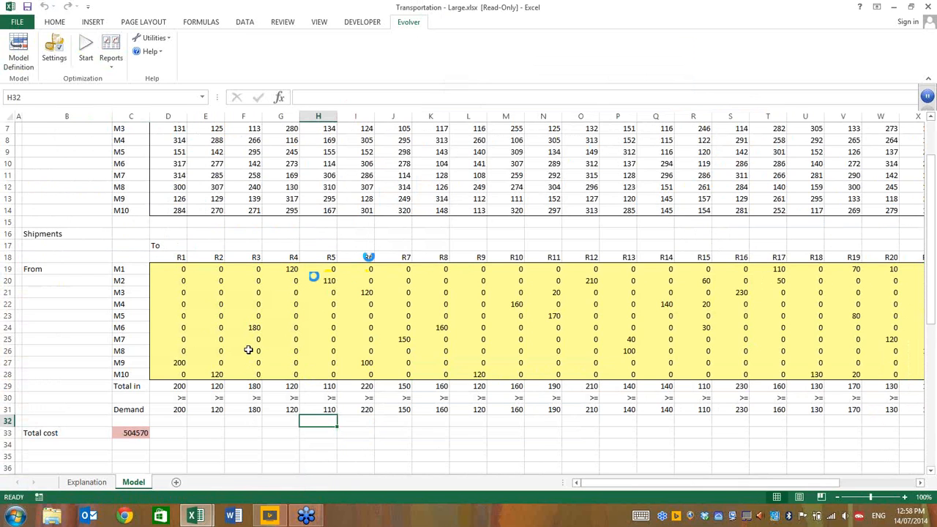
left_click(124, 364)
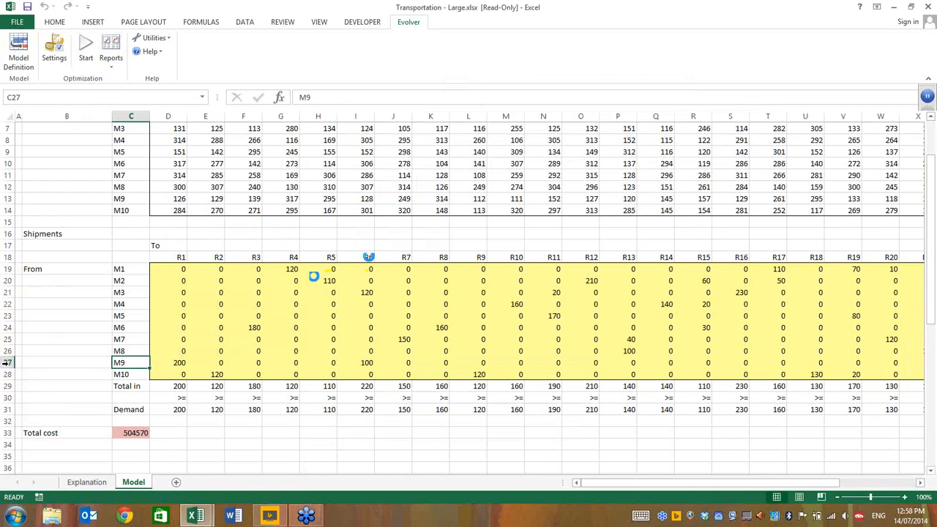
Step: Check the M9 shipments row against its capacity and review the Capacity values in AE19:AE28
left_click(8, 362)
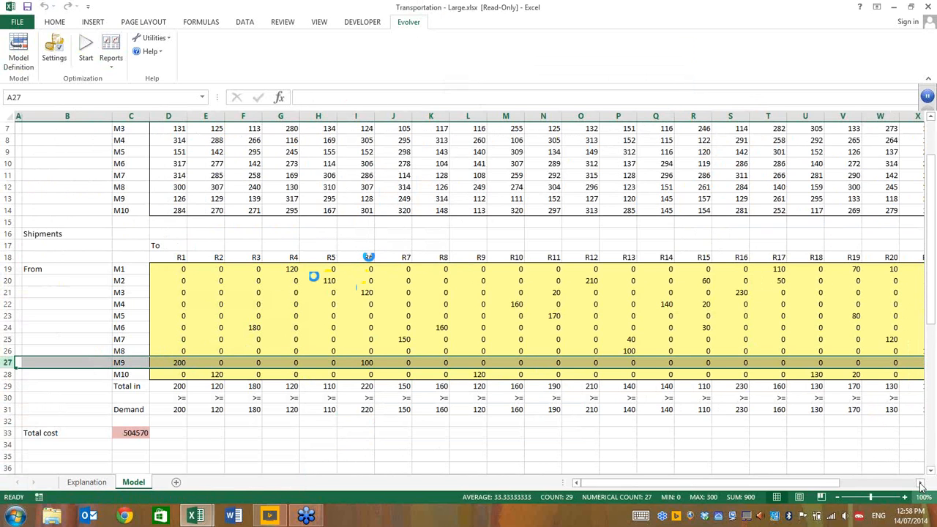
left_click(921, 485)
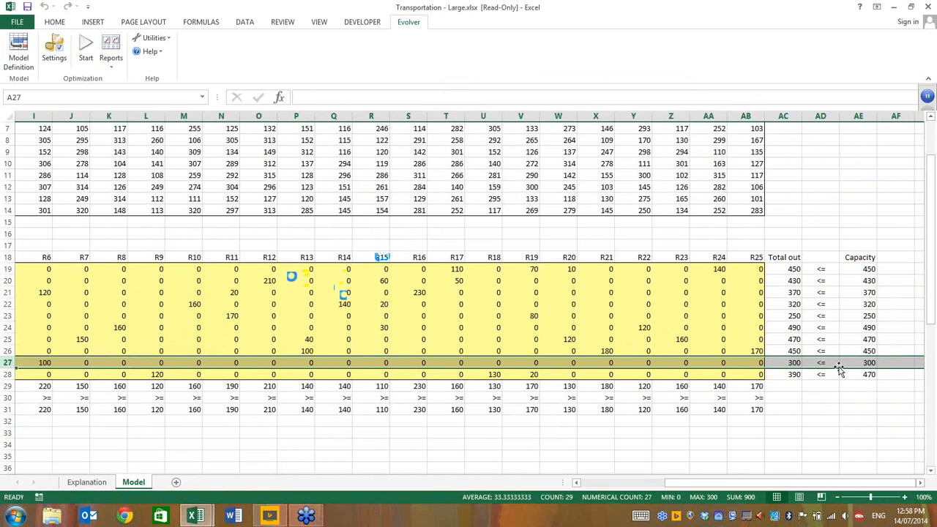
left_click_drag(858, 267, 862, 293)
left_click_drag(864, 330, 864, 374)
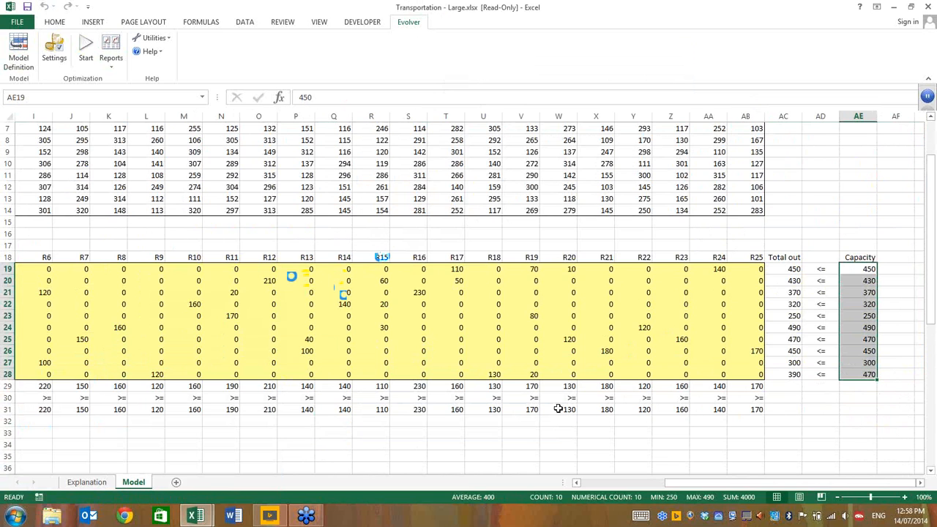
Step: Inspect the total cost formula in C33 and review the optimized shipments table
left_click(620, 483)
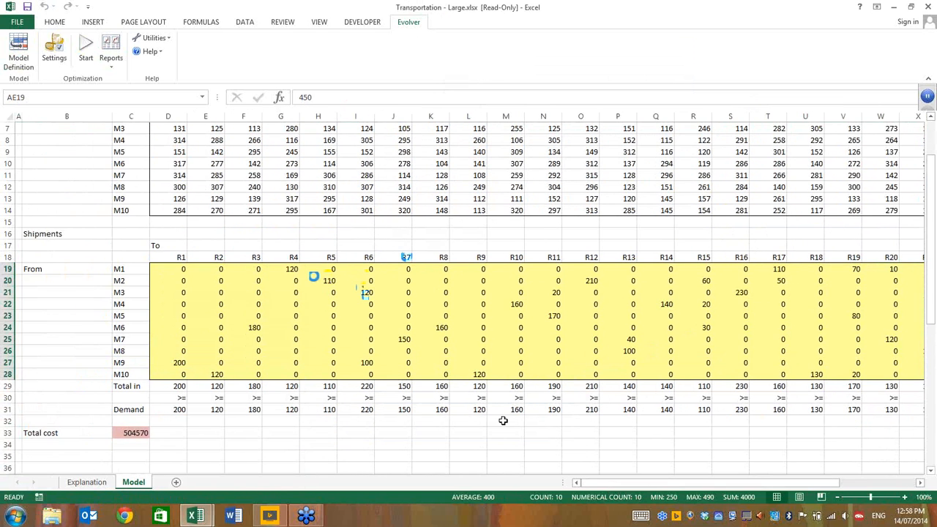
left_click(119, 432)
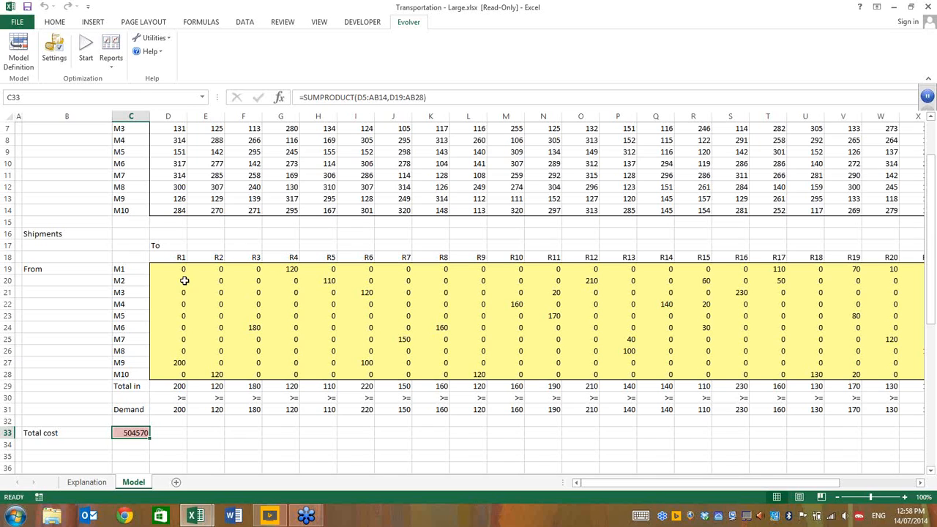
left_click_drag(175, 269, 824, 375)
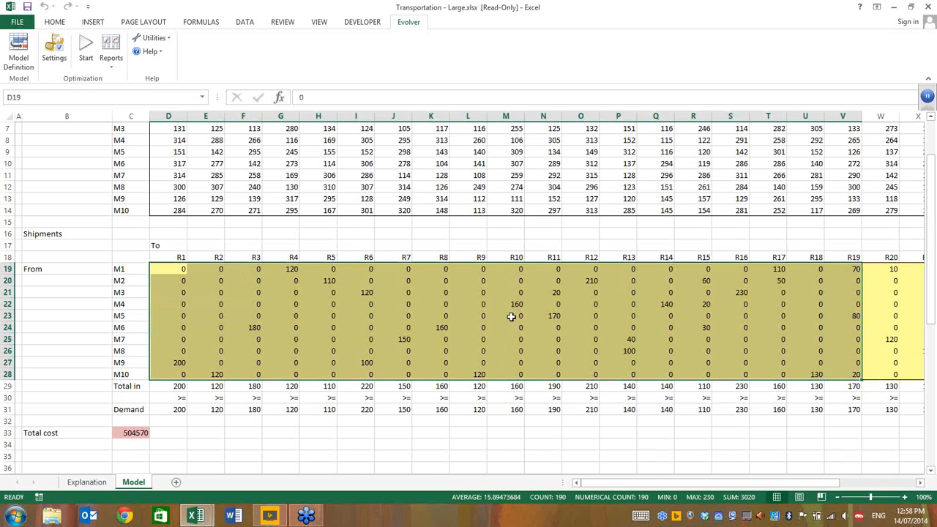
left_click(497, 234)
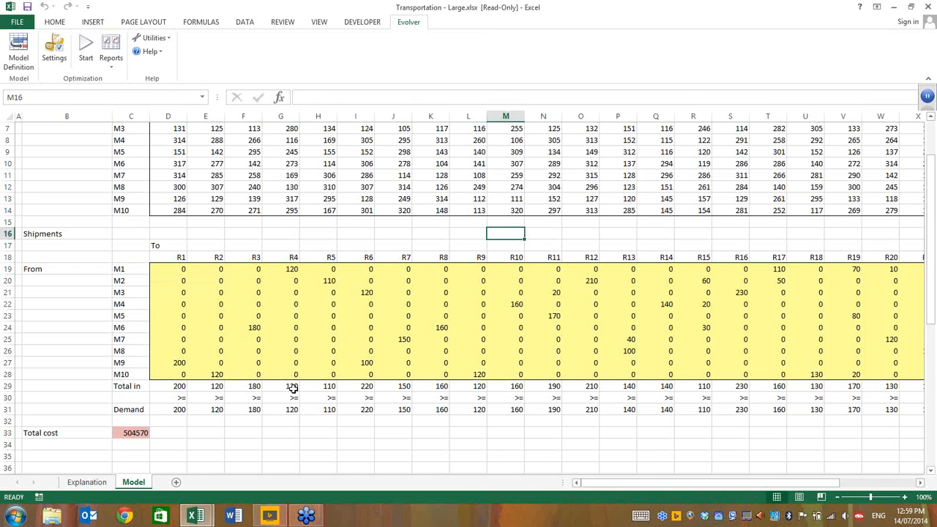
Step: Close Transportation - Large.xlsx without saving, and open the Worker Scheduling.xlsx example with its explanation enlarged for reading
key("ctrl+w")
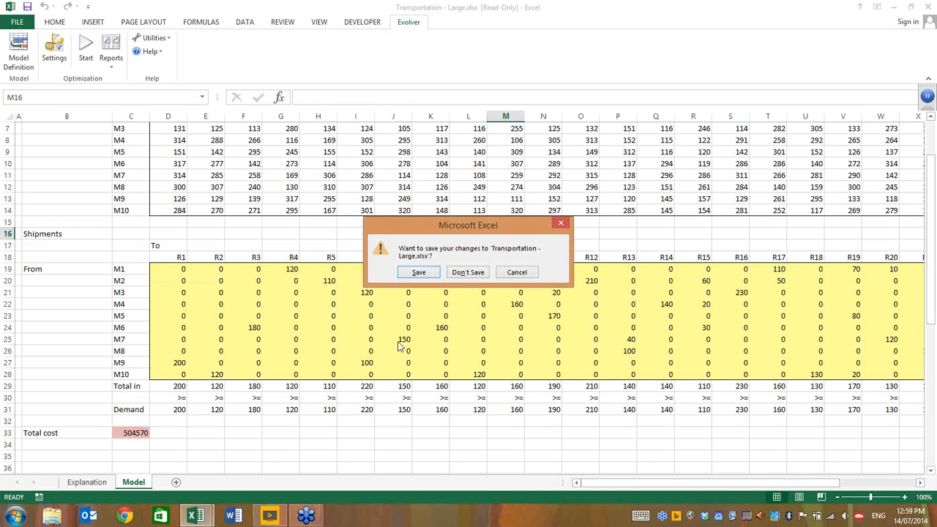
left_click(469, 272)
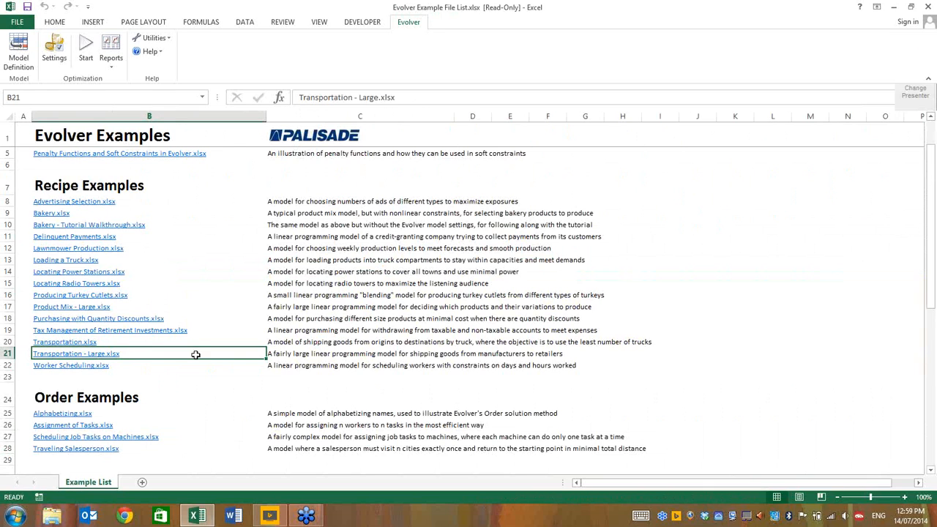
left_click(73, 368)
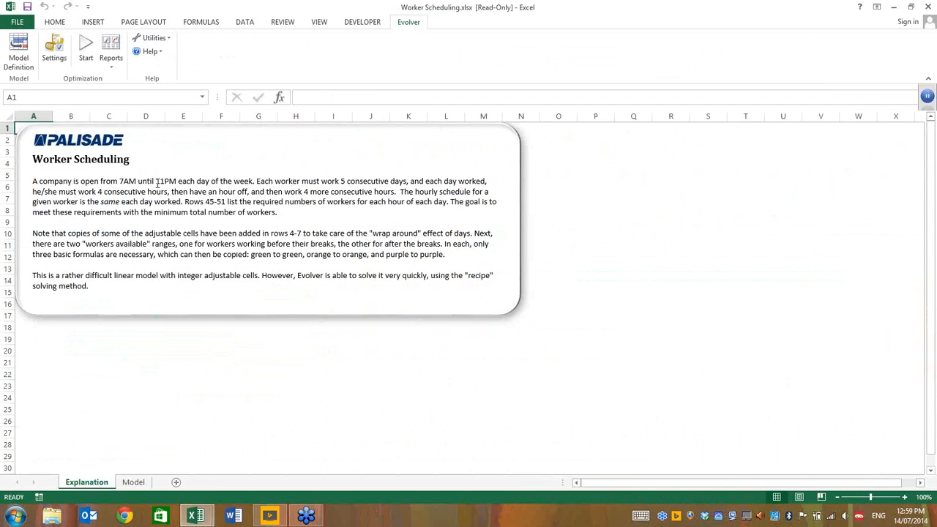
left_click(209, 373)
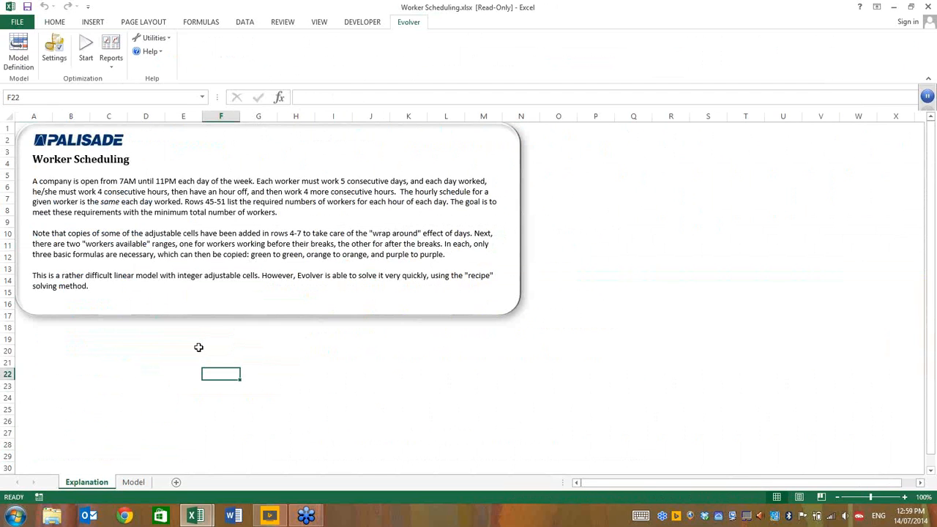
scroll(199, 346, "up", 3, "ctrl")
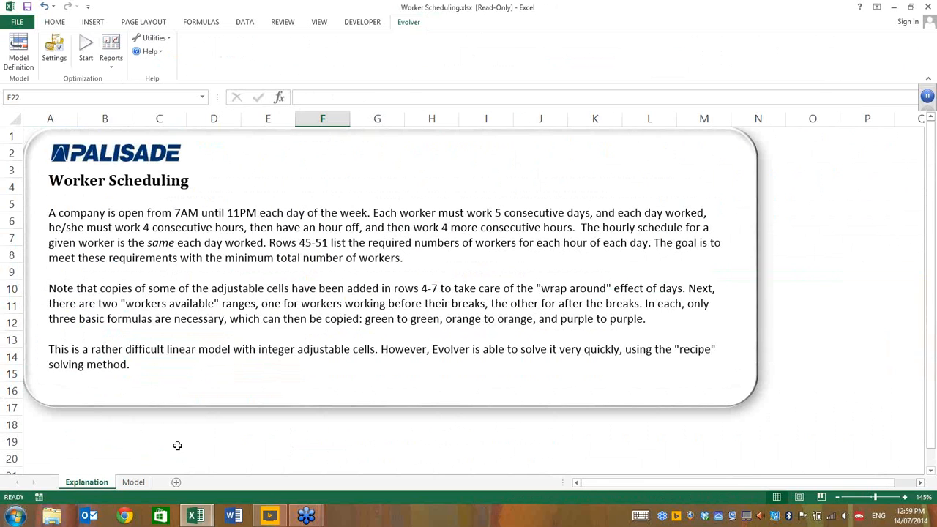
Step: On the Model sheet, examine the decision variables in C8:J14 and the before-break and after-break worker tables
left_click(139, 480)
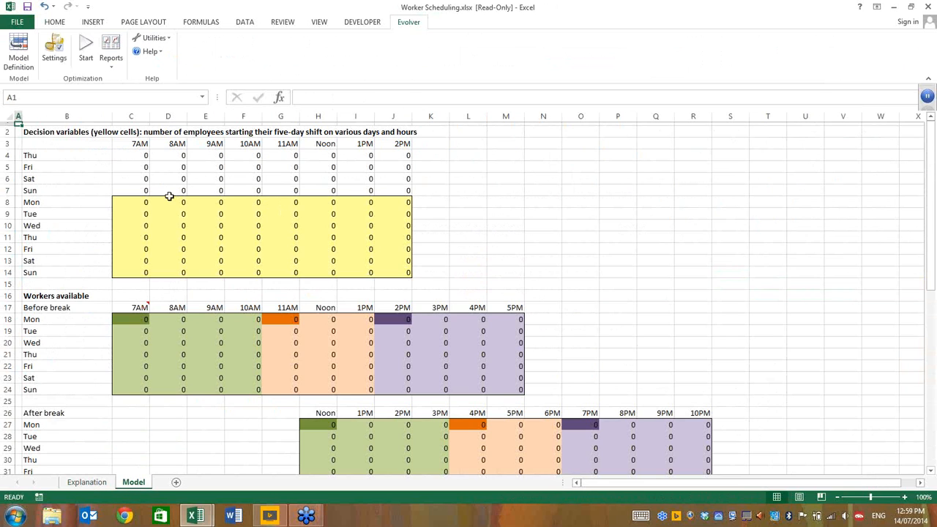
left_click_drag(139, 203, 395, 274)
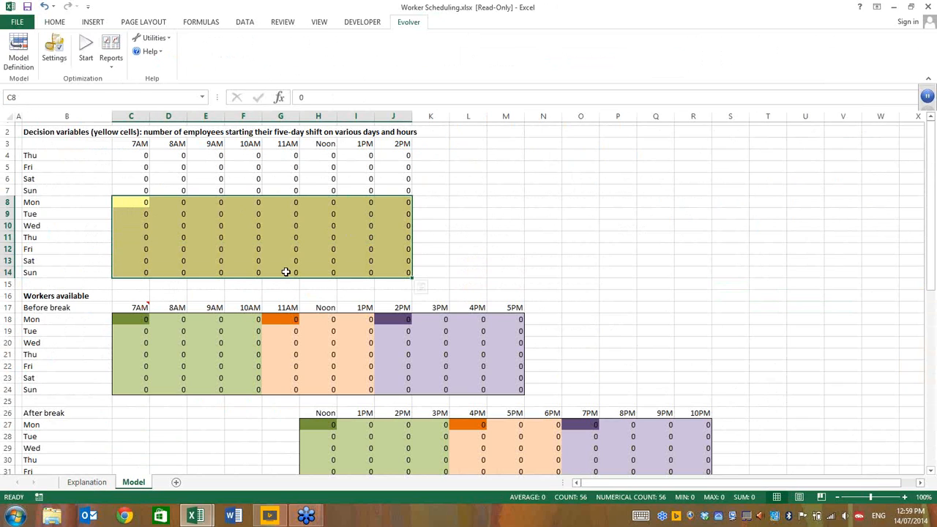
scroll(278, 264, "down", 3)
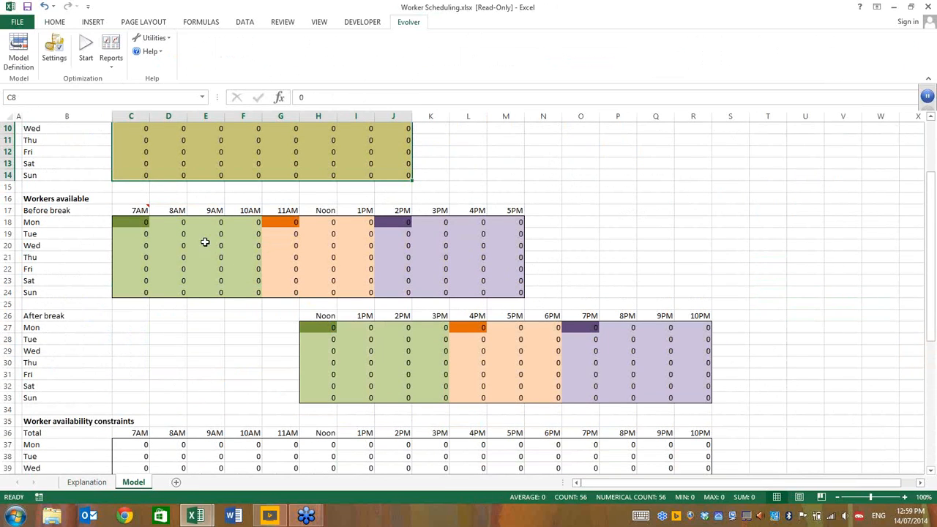
scroll(412, 256, "down", 2)
scroll(411, 255, "down", 1)
left_click(407, 256)
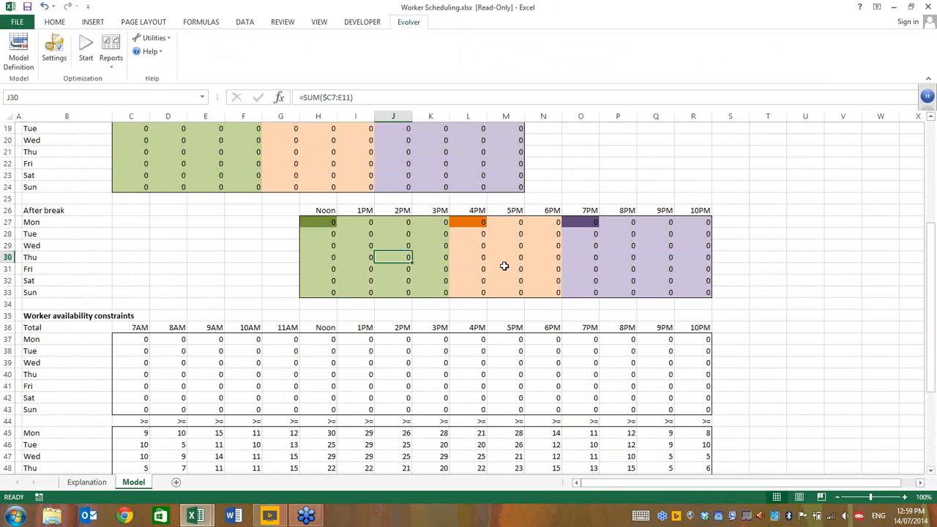
Step: Review the required worker numbers in C45:R51 and inspect the total employees formula in C53
scroll(523, 276, "down", 1)
scroll(523, 276, "down", 3)
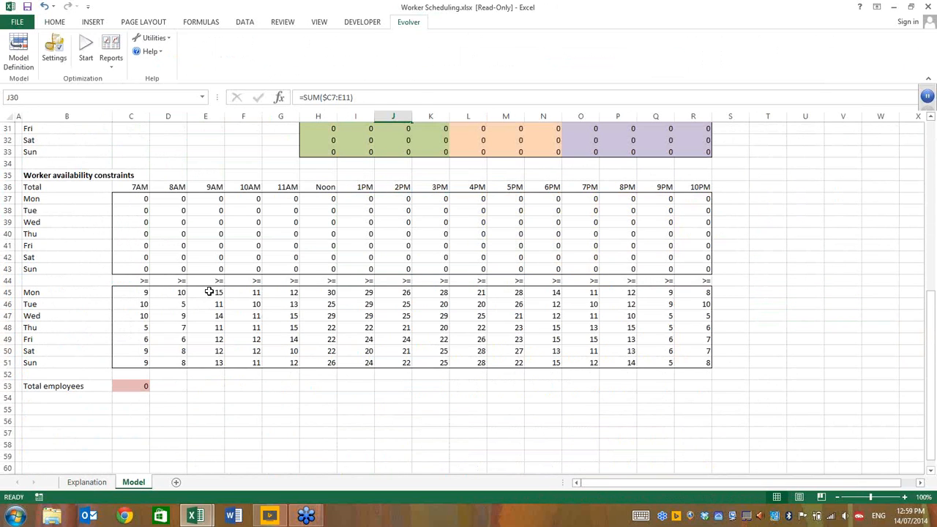
left_click_drag(133, 293, 692, 363)
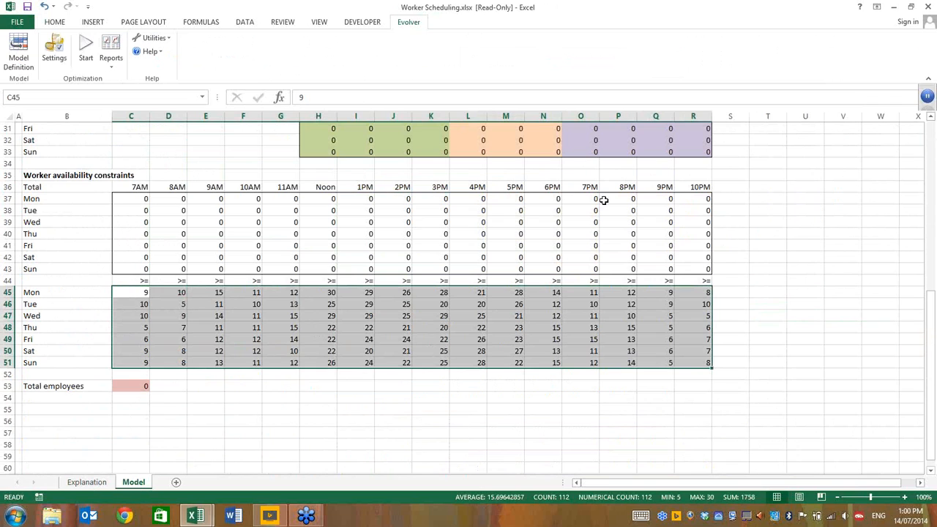
left_click(130, 386)
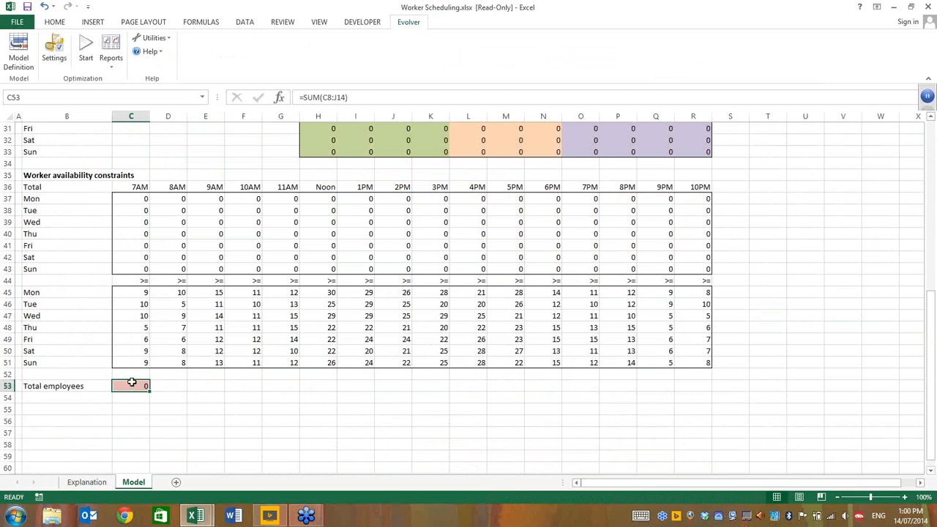
Step: Examine how the decision variables relate to the workers available tables, the availability constraints and the total employees cell
scroll(272, 319, "up", 10)
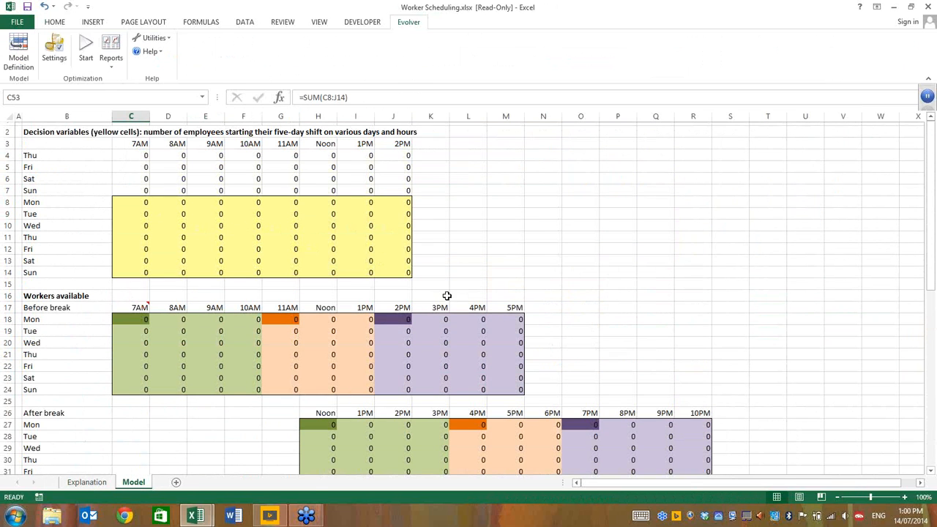
scroll(451, 299, "down", 3)
scroll(355, 316, "down", 5)
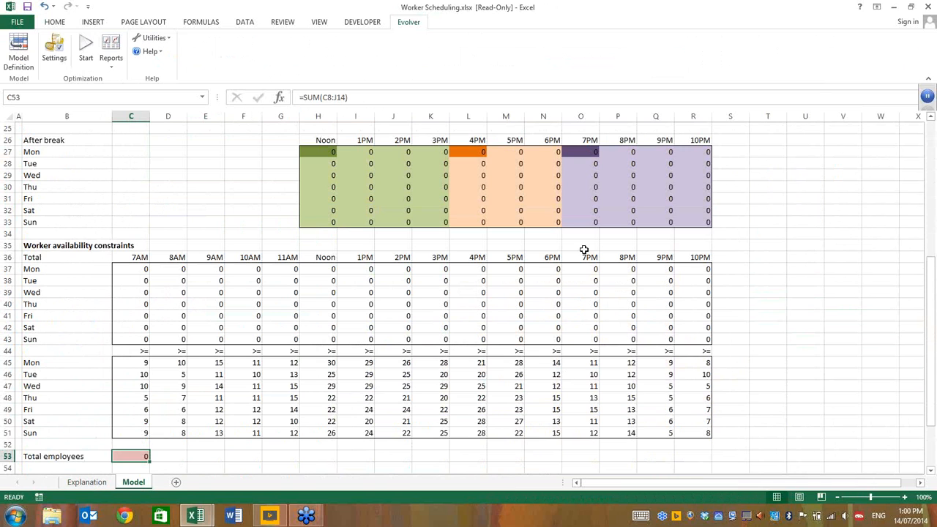
scroll(245, 307, "up", 3)
scroll(237, 393, "down", 3)
scroll(240, 296, "up", 8)
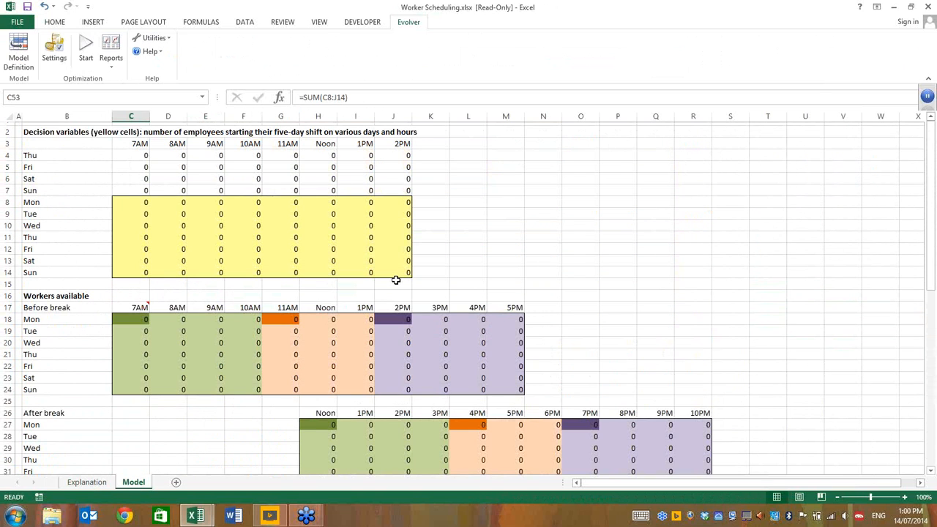
scroll(381, 284, "down", 6)
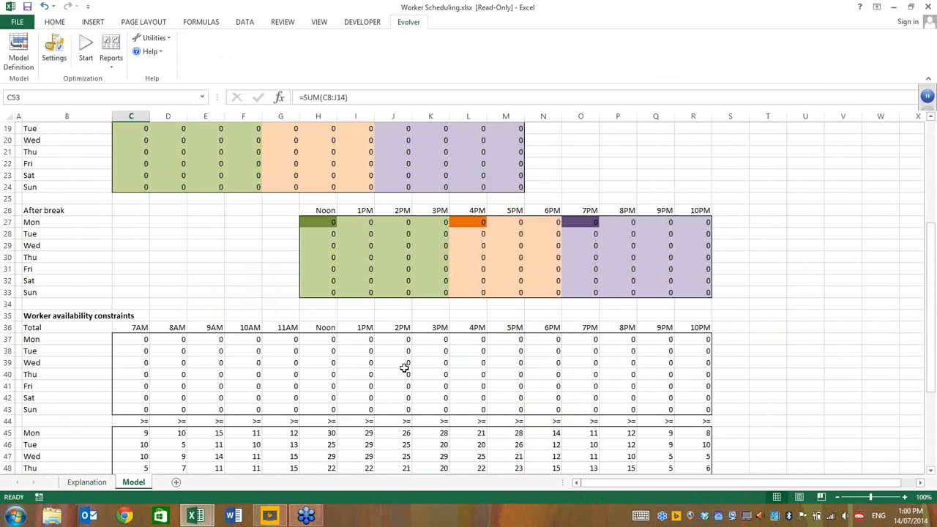
scroll(404, 366, "down", 4)
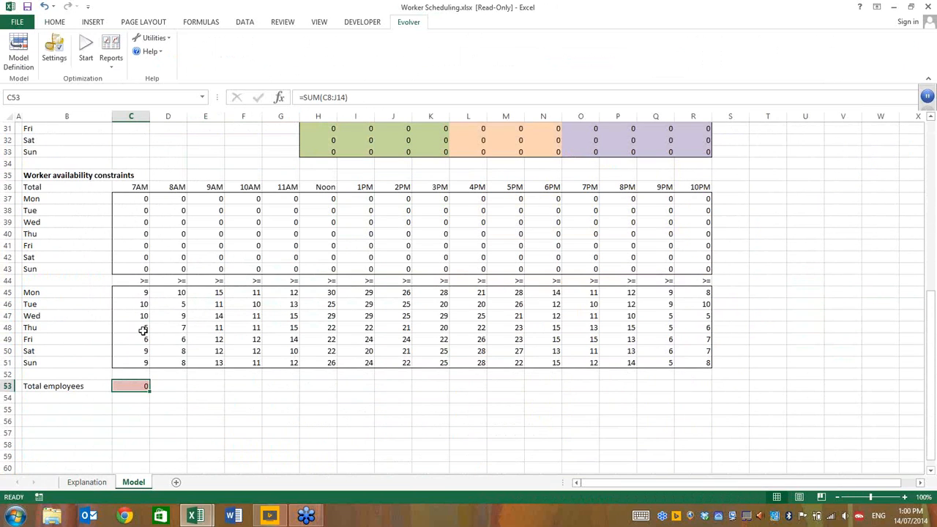
Step: Review the Evolver model definition and view its adjustable range C8:J14 on the sheet without changing it
left_click(16, 57)
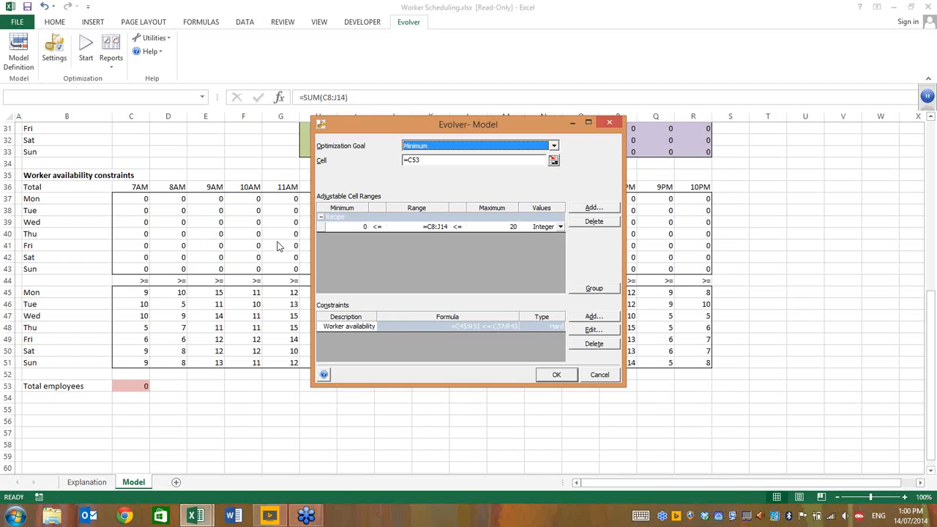
left_click(411, 227)
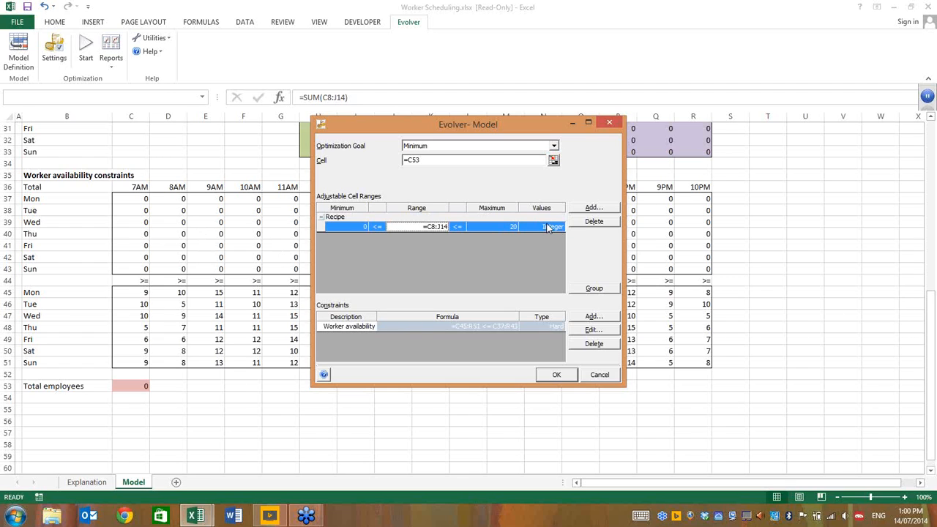
left_click(426, 227)
left_click(444, 226)
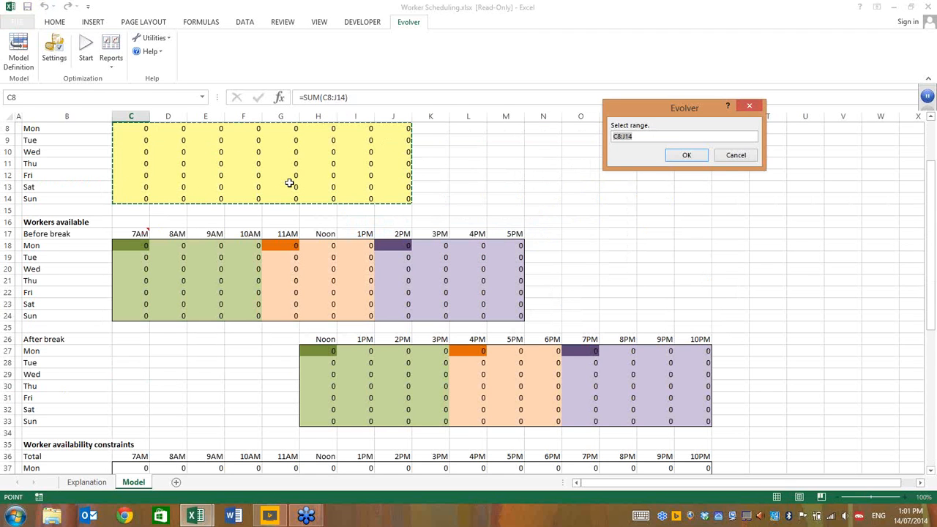
left_click(742, 155)
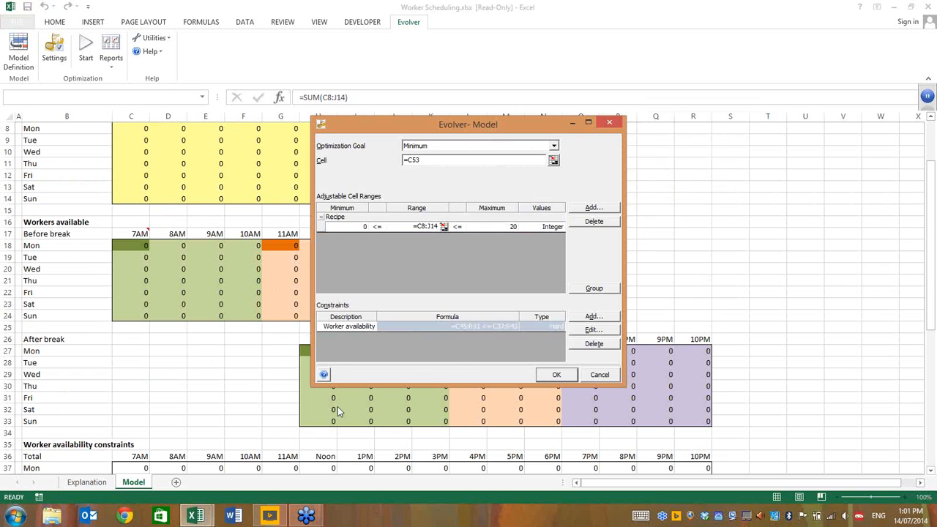
Step: Inspect both ranges of the Worker availability constraint, C45:R51 and C37:R43, and leave the model definition unchanged
left_click(470, 327)
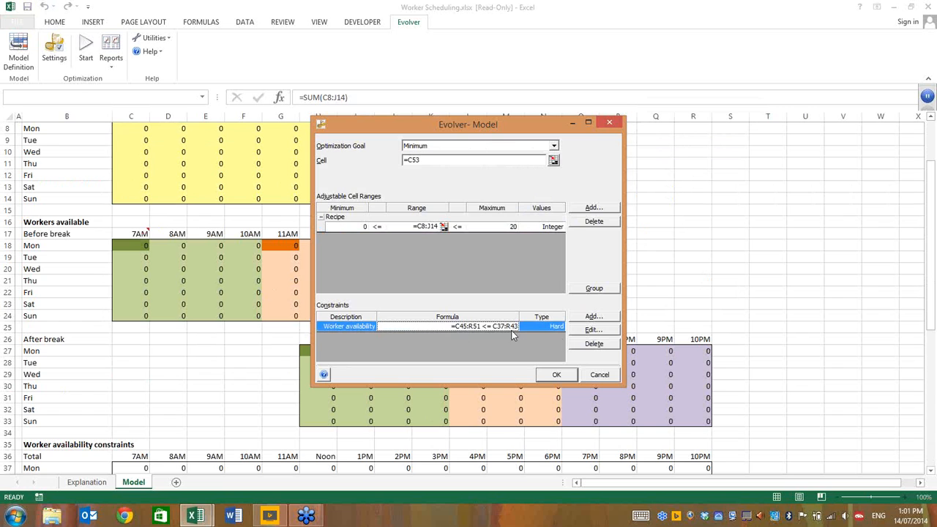
left_click(592, 331)
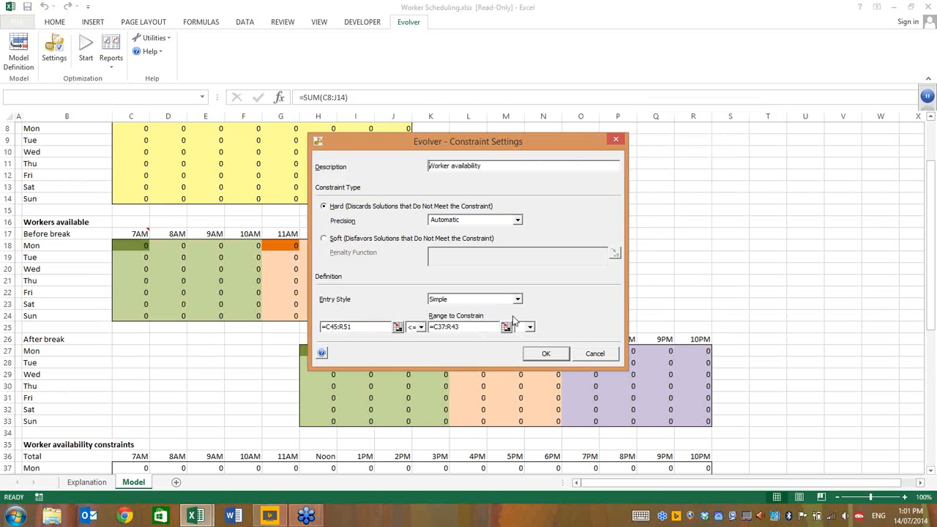
left_click(398, 328)
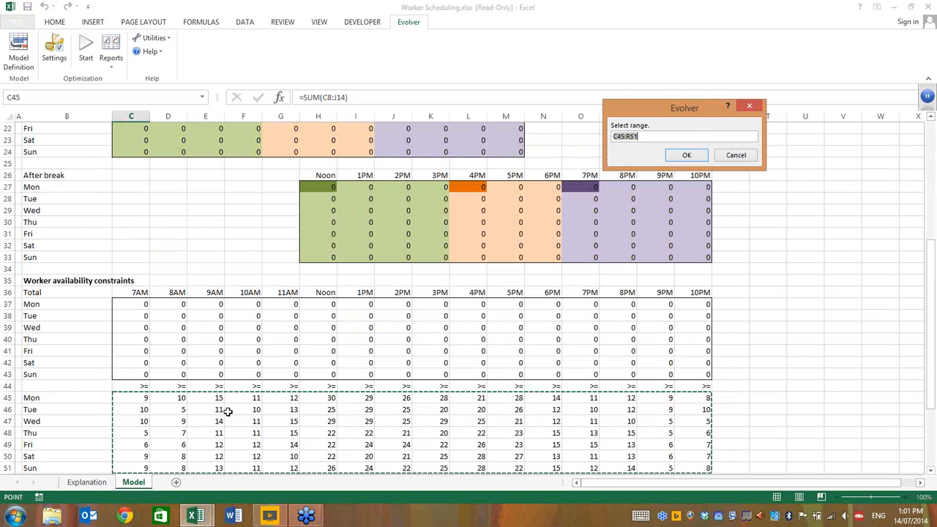
left_click(736, 156)
left_click(506, 328)
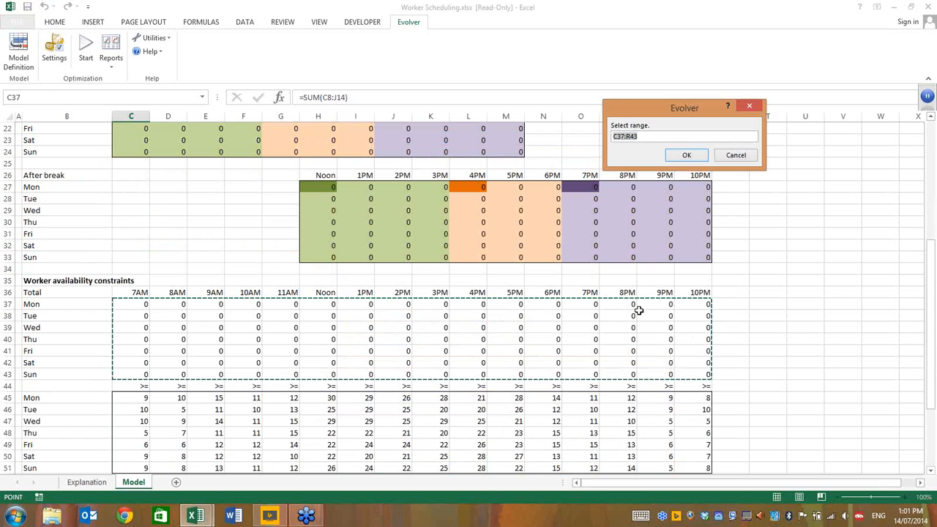
left_click(736, 156)
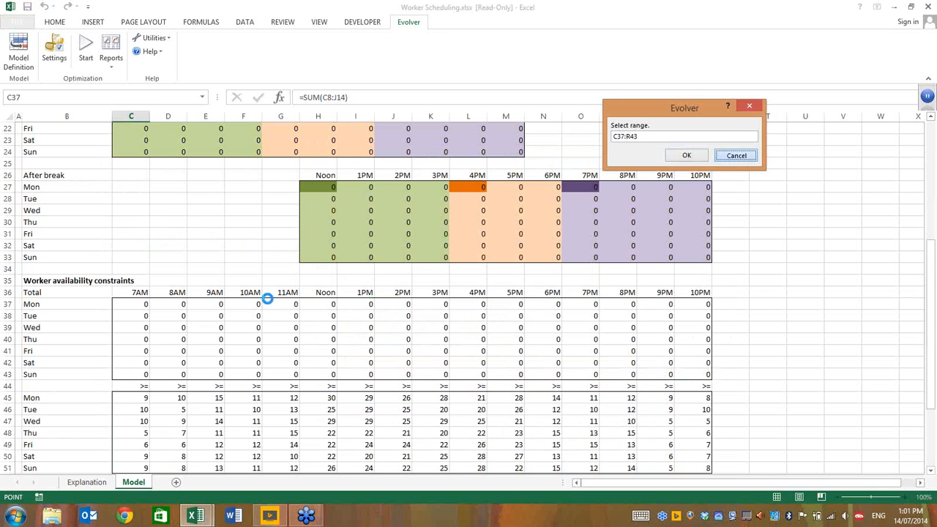
left_click(593, 355)
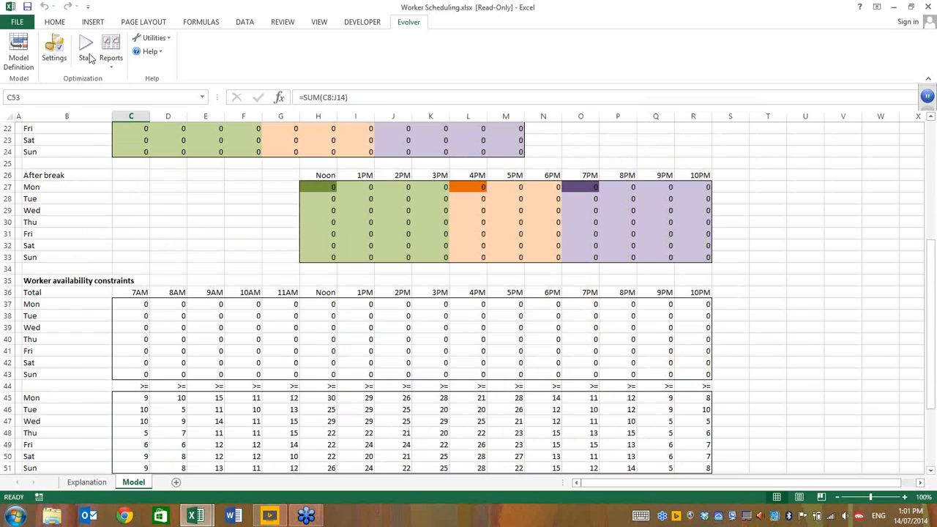
Step: Try to run the Evolver optimization on the worker scheduling model
left_click(87, 51)
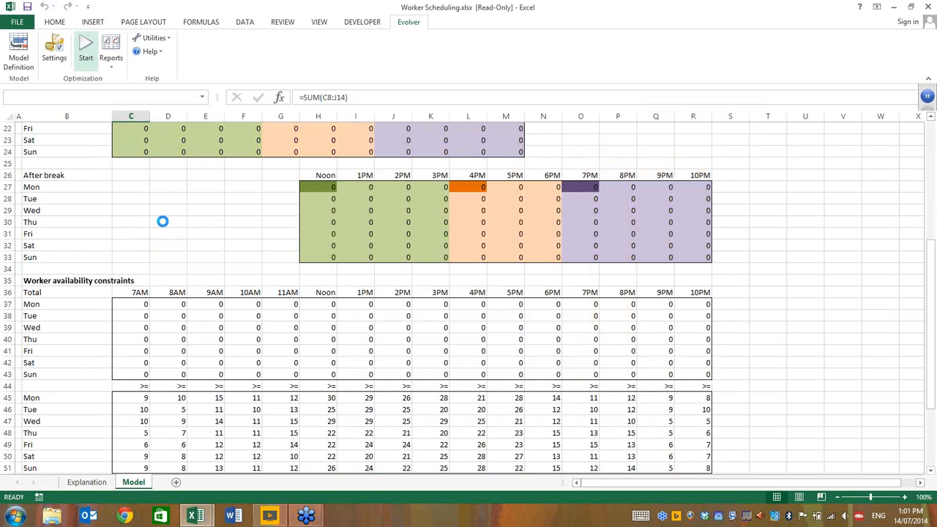
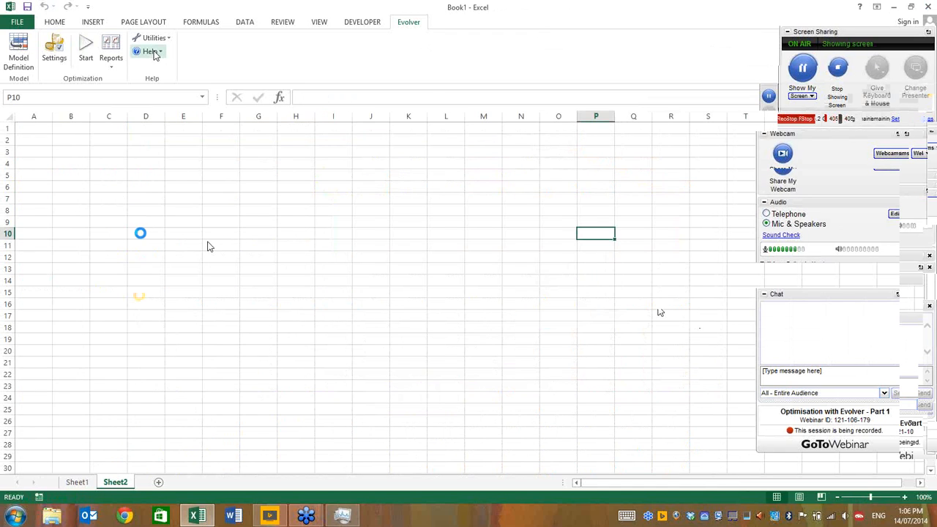
Step: Open Worker Scheduling.xlsx from the Evolver example spreadsheets and bring up its Model sheet
left_click(153, 52)
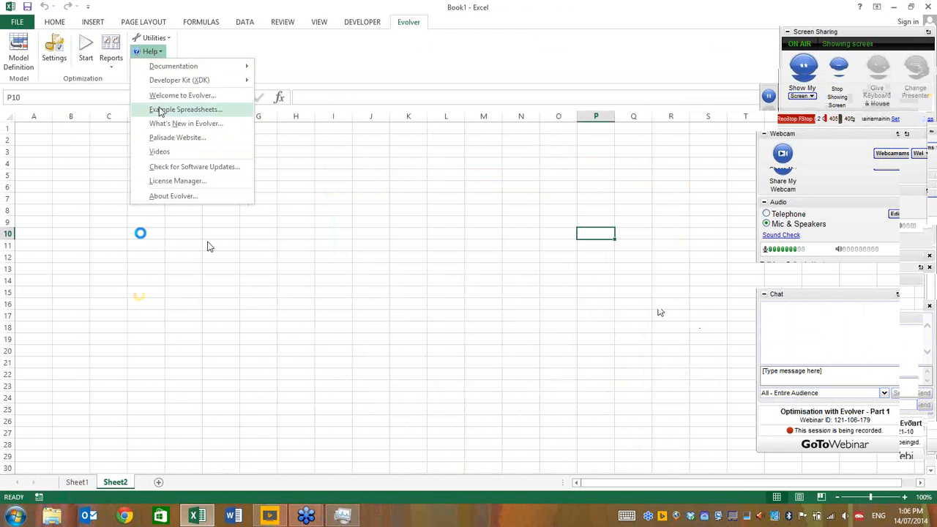
left_click(160, 110)
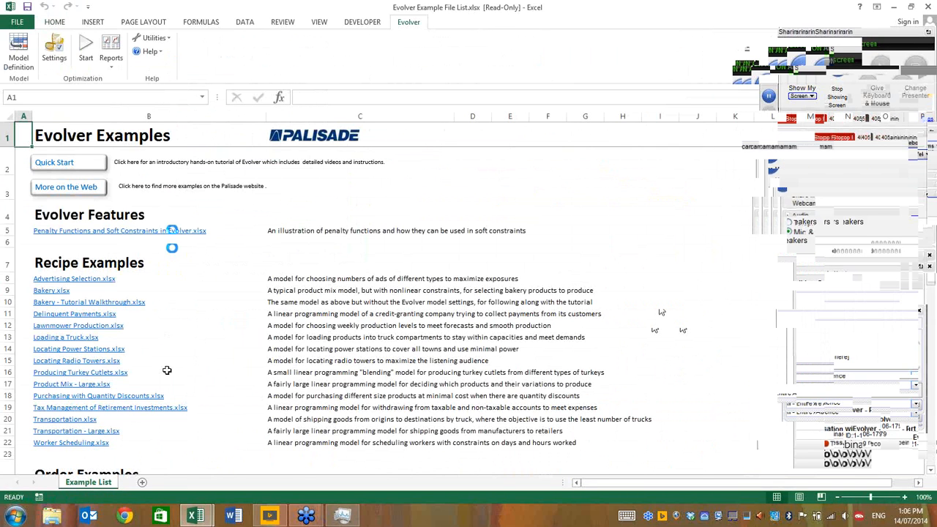
left_click(86, 443)
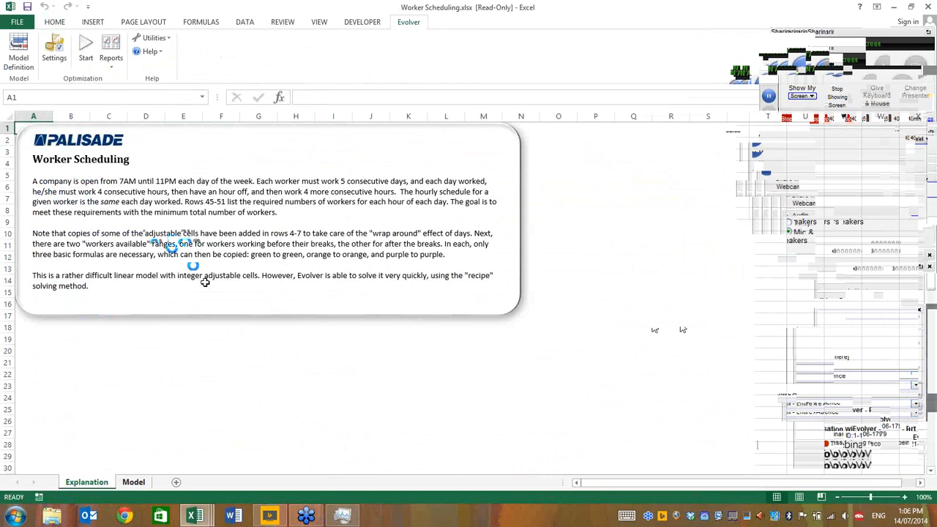
left_click(179, 319)
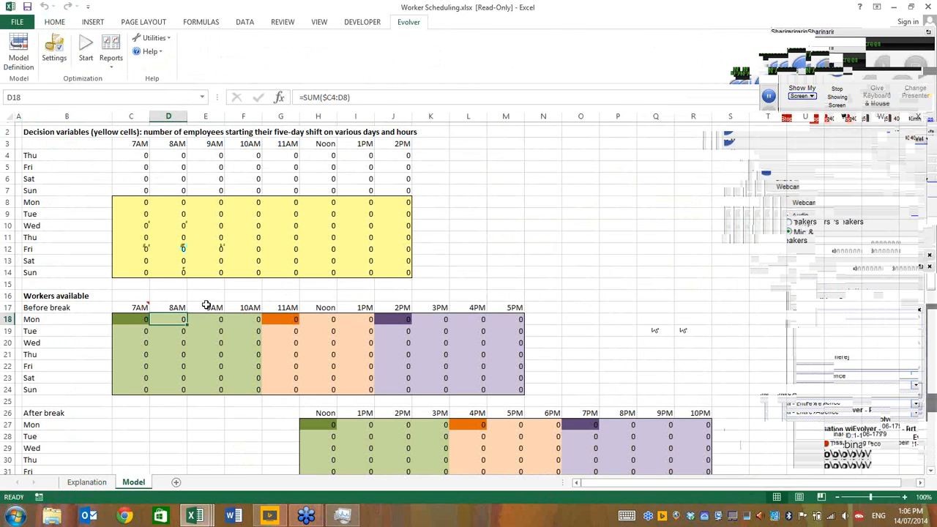
Step: Optimize the reopened worker scheduling model and keep the best solution in the workbook without generating any reports
scroll(207, 305, "down", 10)
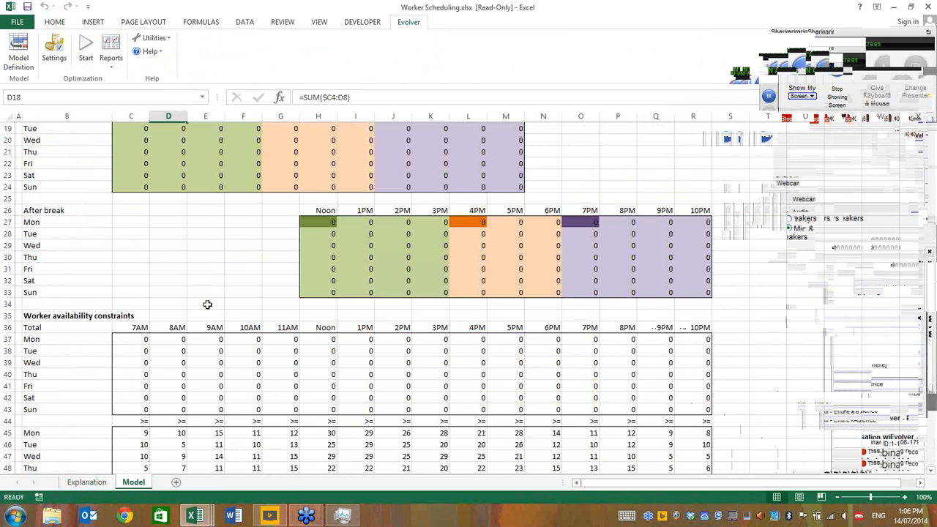
left_click(85, 47)
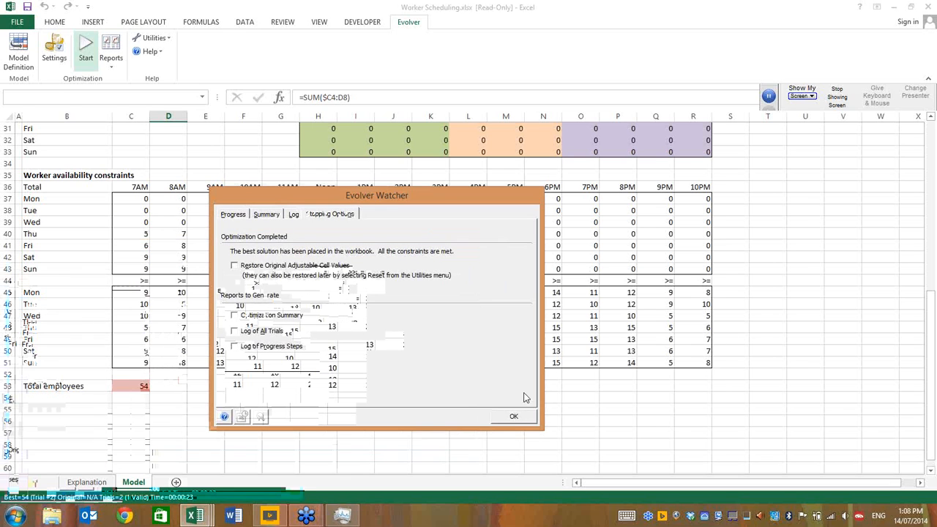
left_click(514, 418)
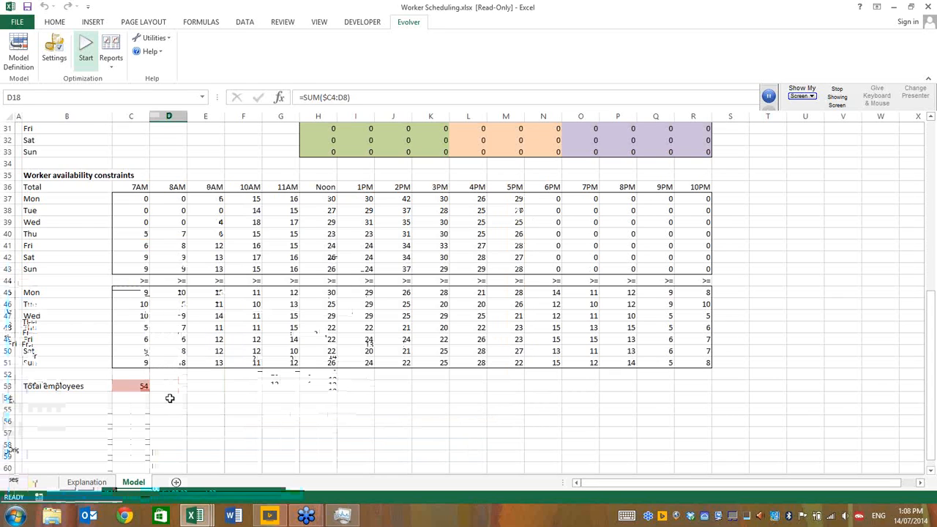
Step: Inspect the optimized total employees in C53 and the decision variables in C8:J14
left_click(131, 385)
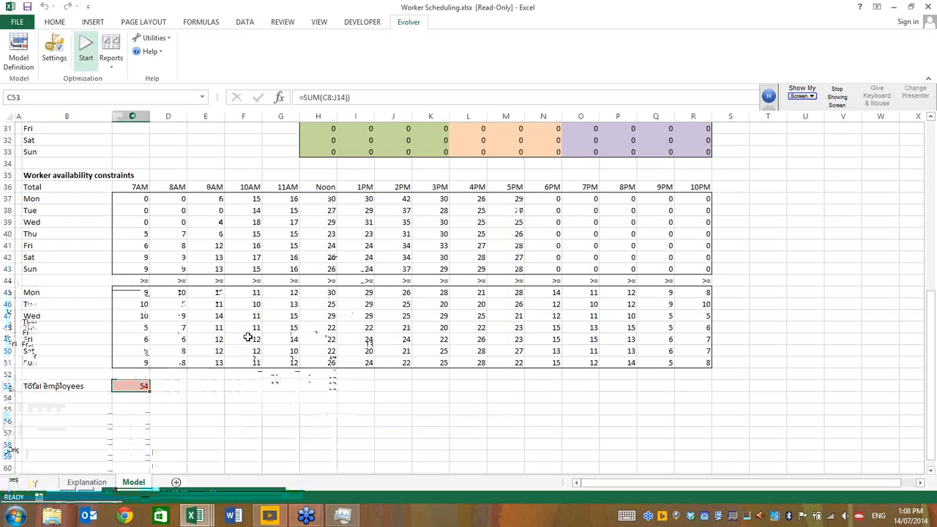
scroll(157, 247, "up", 1)
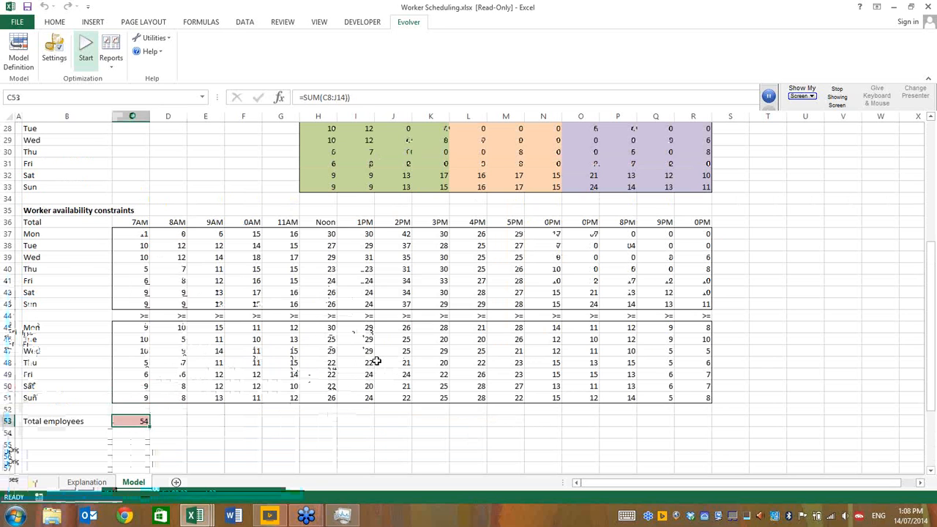
scroll(291, 247, "up", 8)
scroll(144, 205, "up", 1)
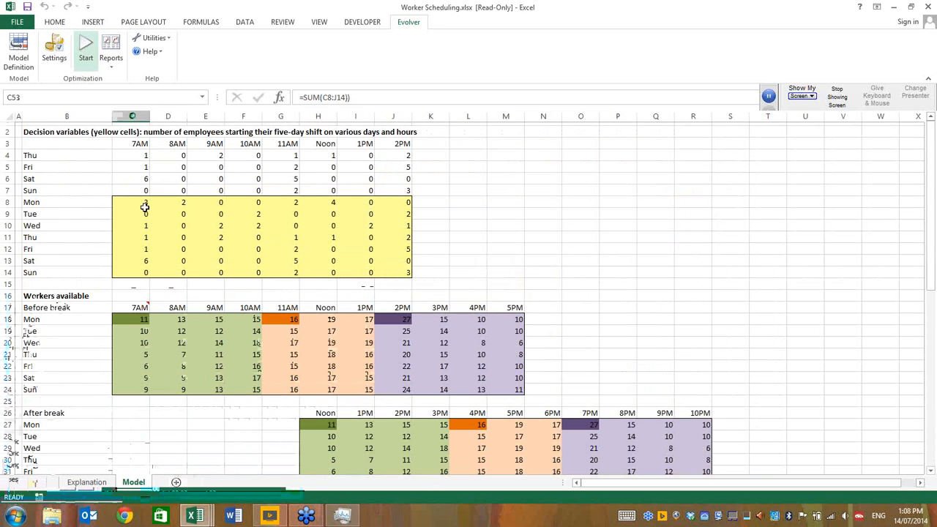
mouse_move(146, 207)
left_mouse_down()
mouse_move(251, 264)
mouse_move(403, 274)
left_mouse_up()
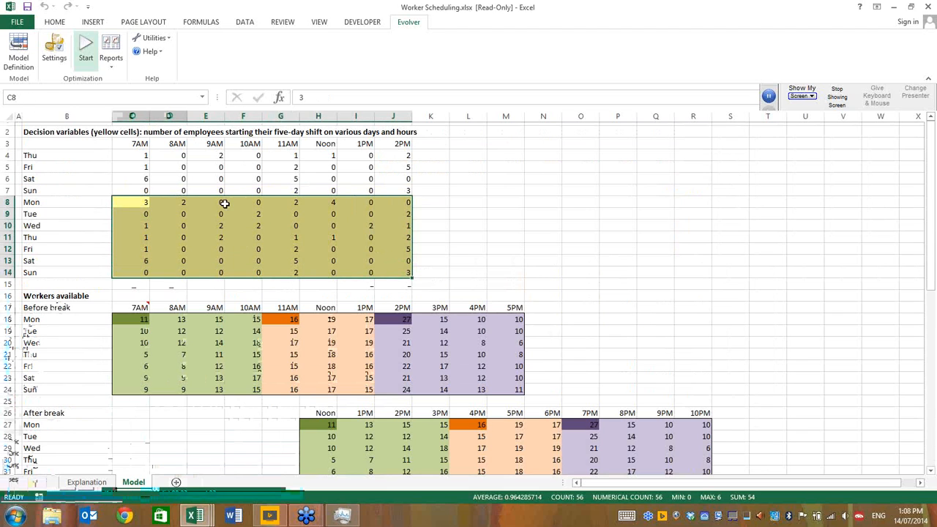
left_click(467, 237)
Step: Review the workers available tables before and after the break, and compare the available totals with the required worker numbers
scroll(461, 253, "down", 2)
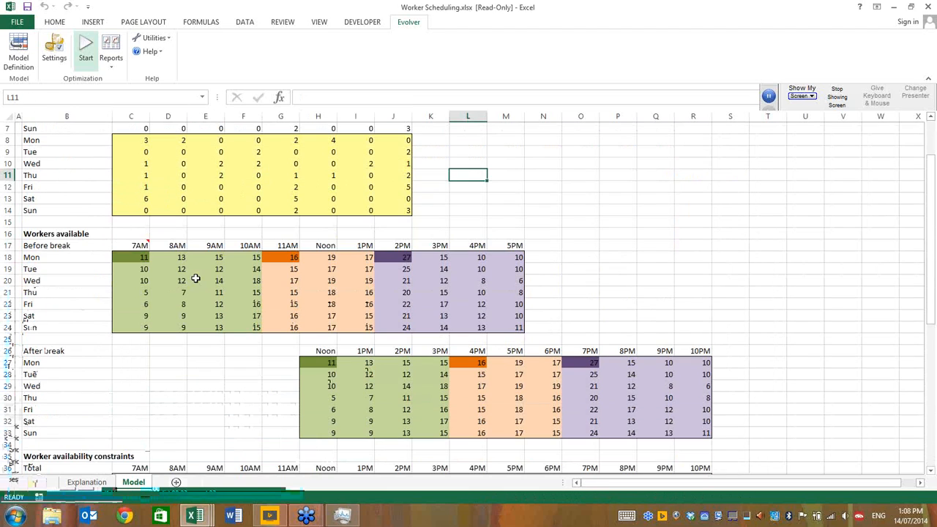
scroll(455, 268, "down", 2)
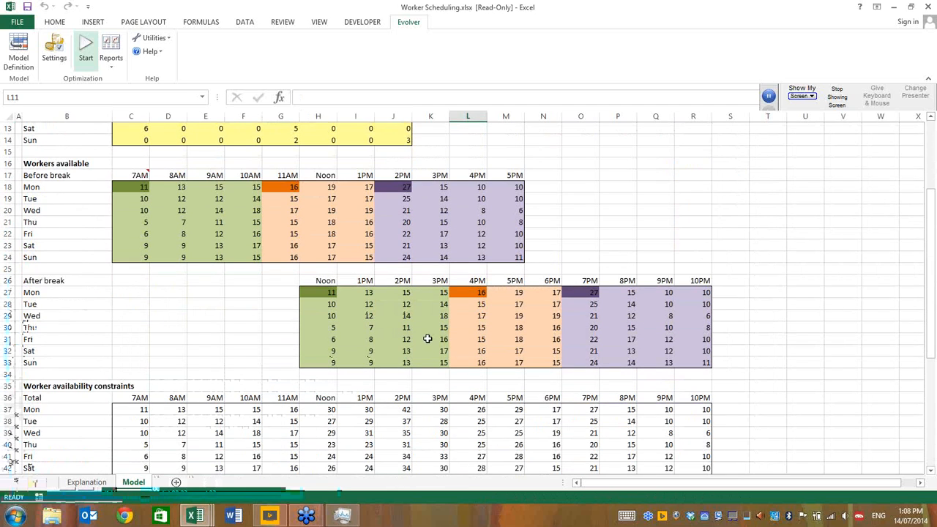
left_click(553, 224)
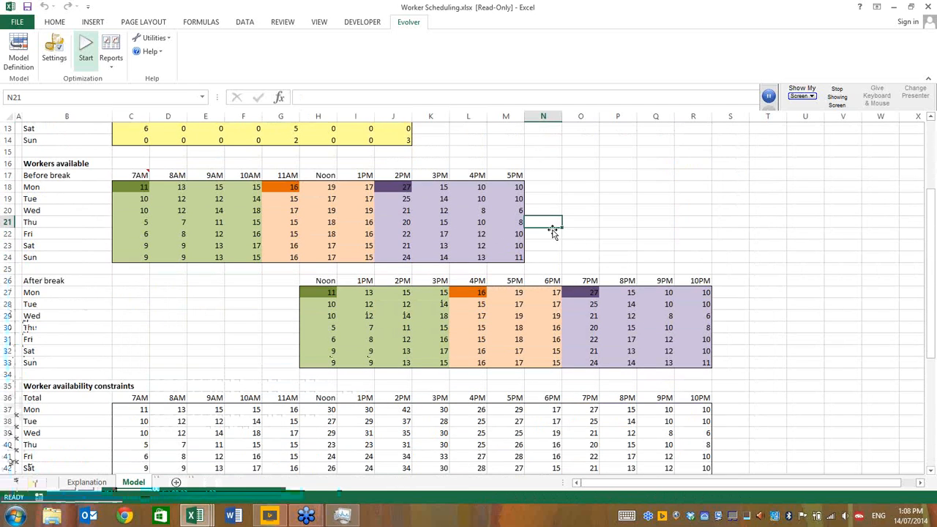
scroll(220, 275, "down", 3)
left_click(213, 268)
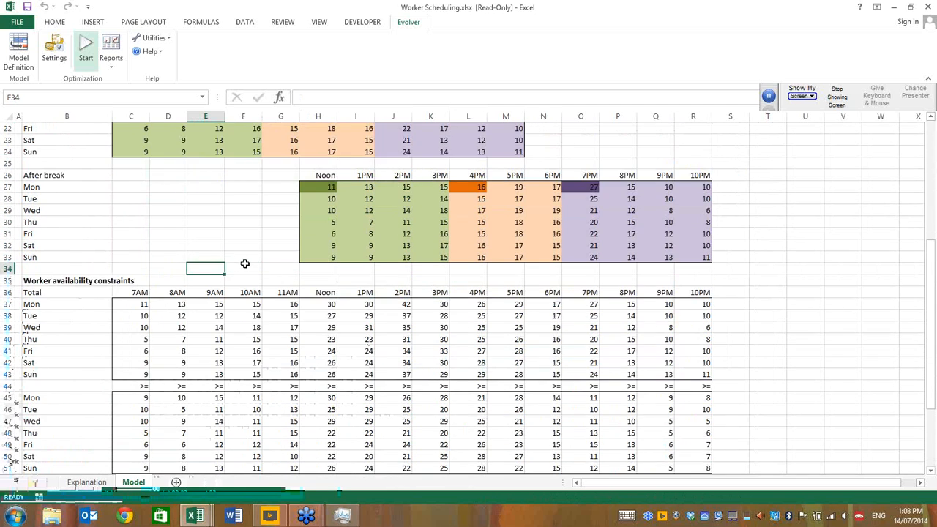